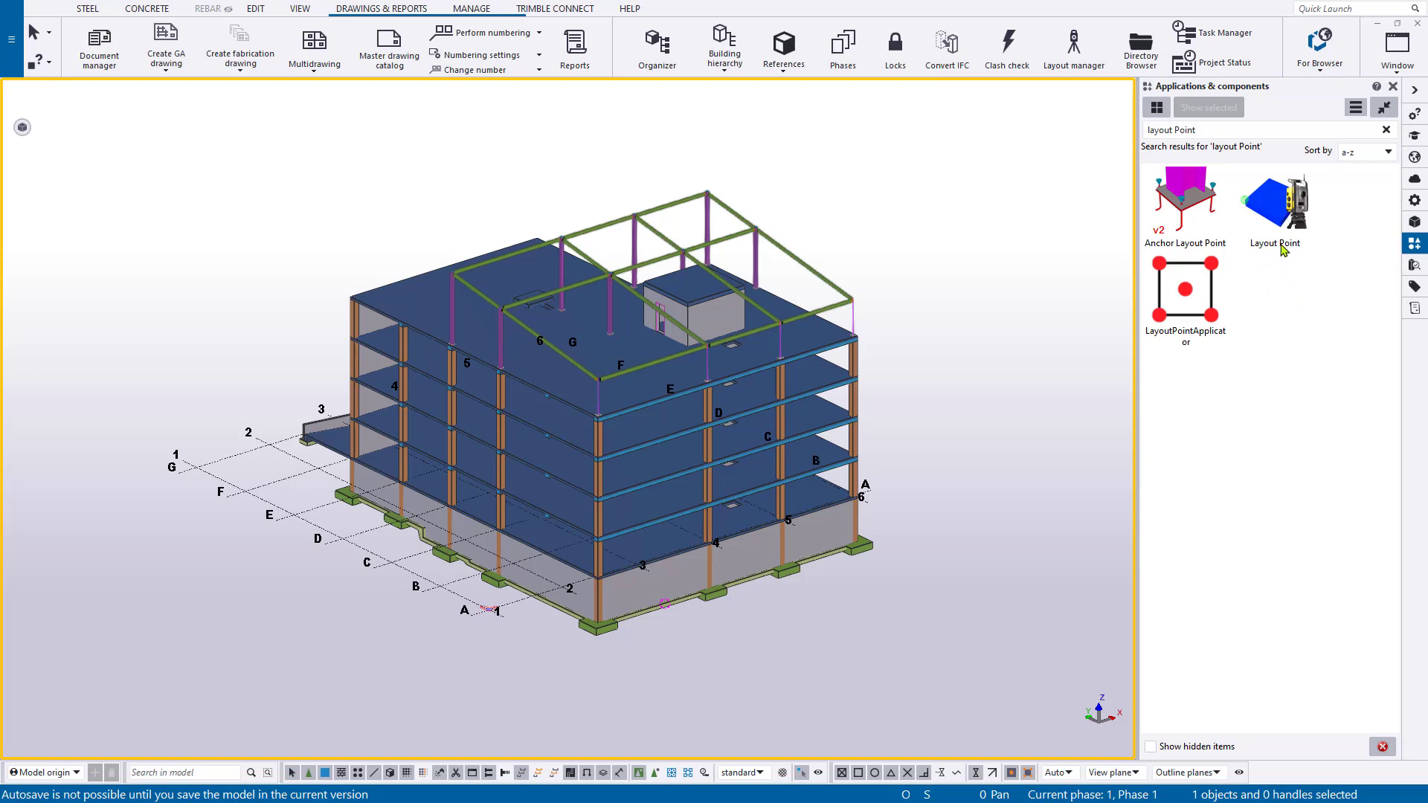
Place two layout points on two top corners of the corner footing
{"action": "double_click", "coordinate": [1286, 216]}
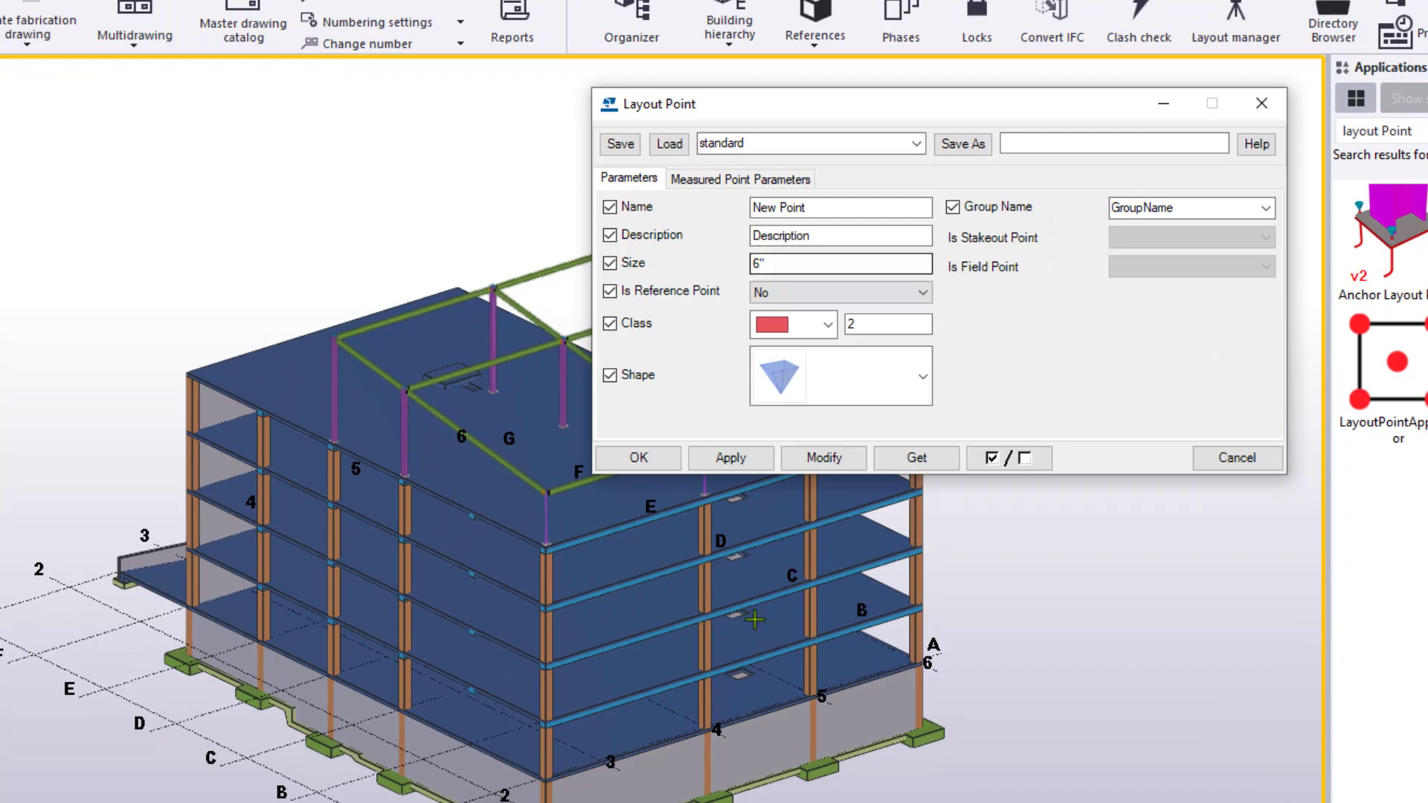
{"action": "scroll", "coordinate": [1287, 406], "scroll_direction": "up", "scroll_amount": 3}
{"action": "scroll", "coordinate": [487, 786], "scroll_direction": "up", "scroll_amount": 5}
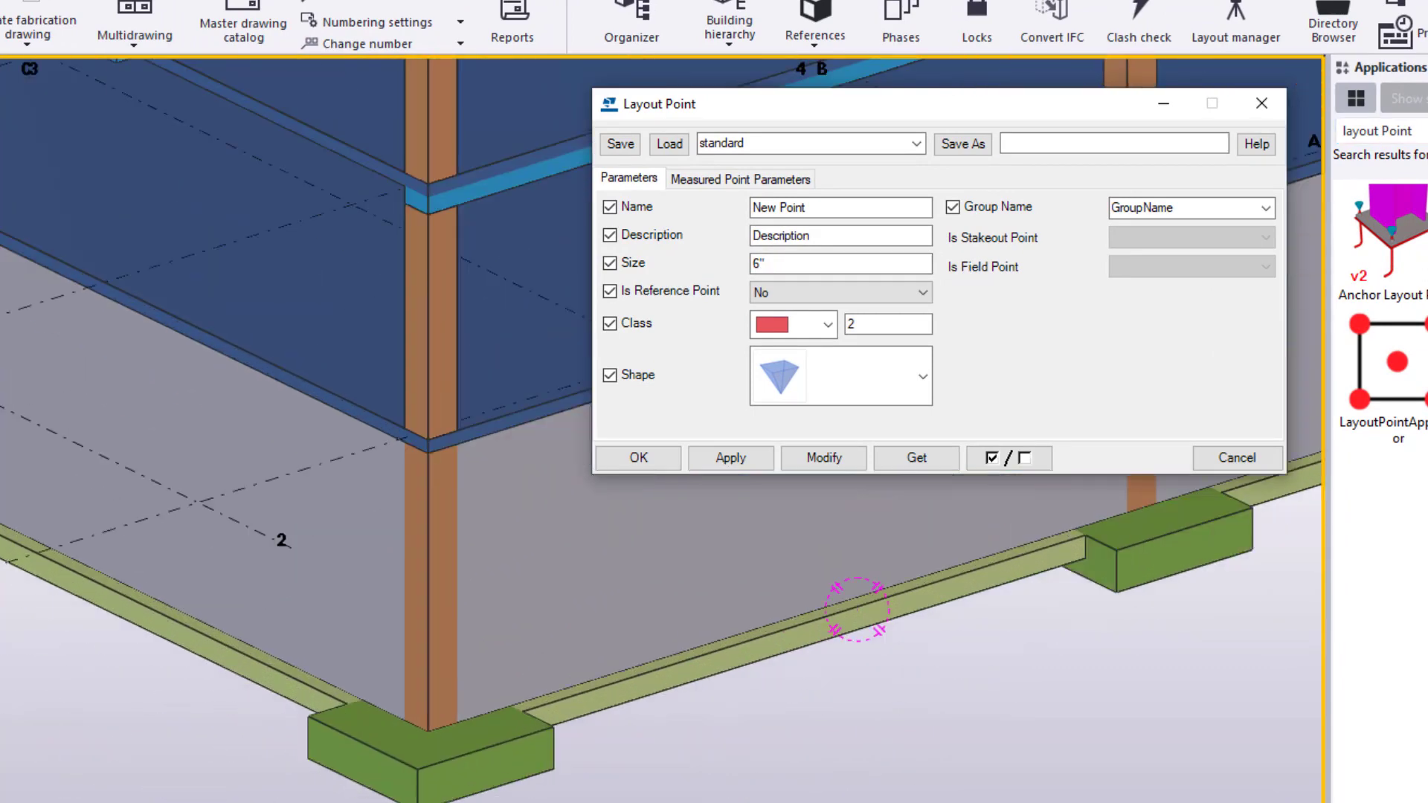
{"action": "scroll", "coordinate": [495, 753], "scroll_direction": "up", "scroll_amount": 3}
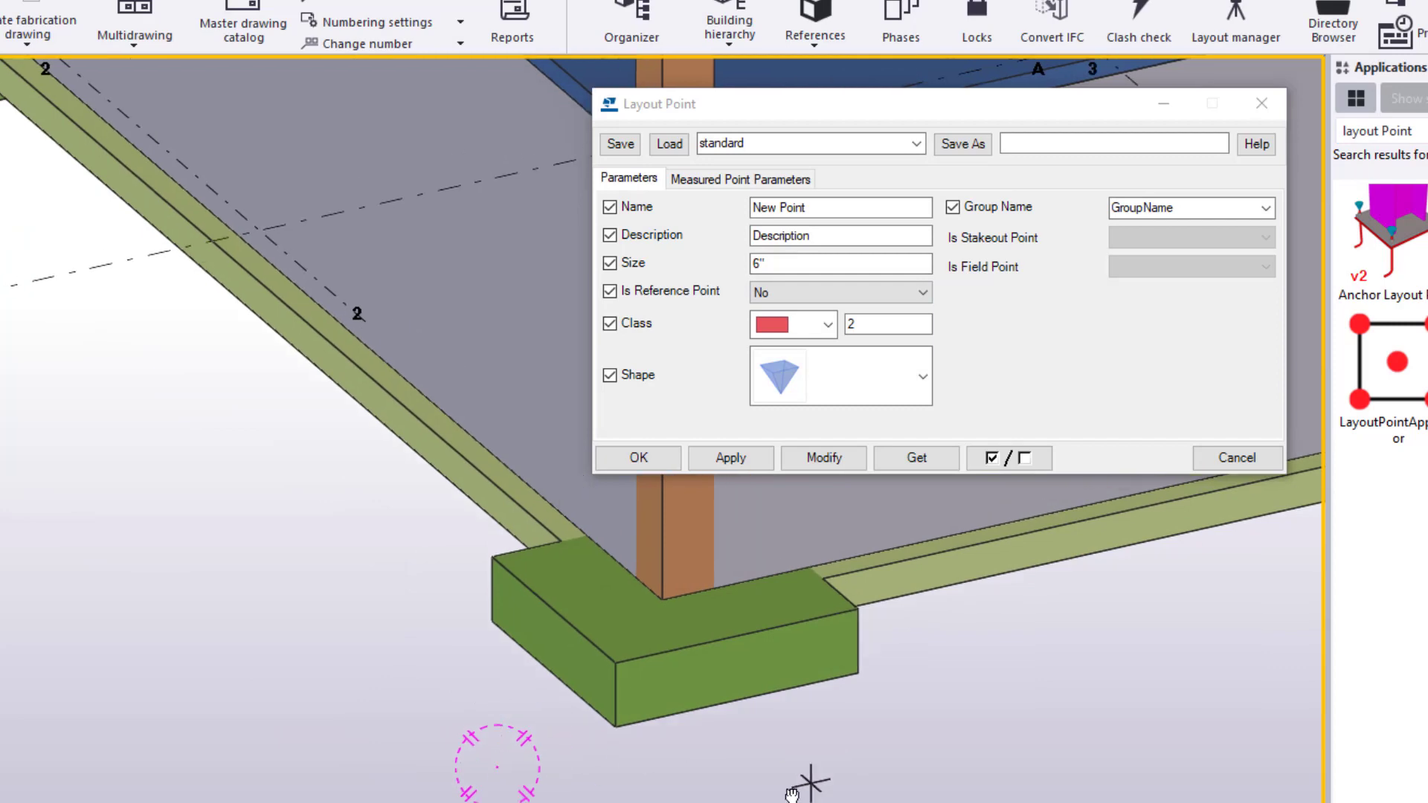
{"action": "middle_click_drag", "start_coordinate": [806, 775], "coordinate": [478, 708]}
{"action": "left_click", "coordinate": [433, 718]}
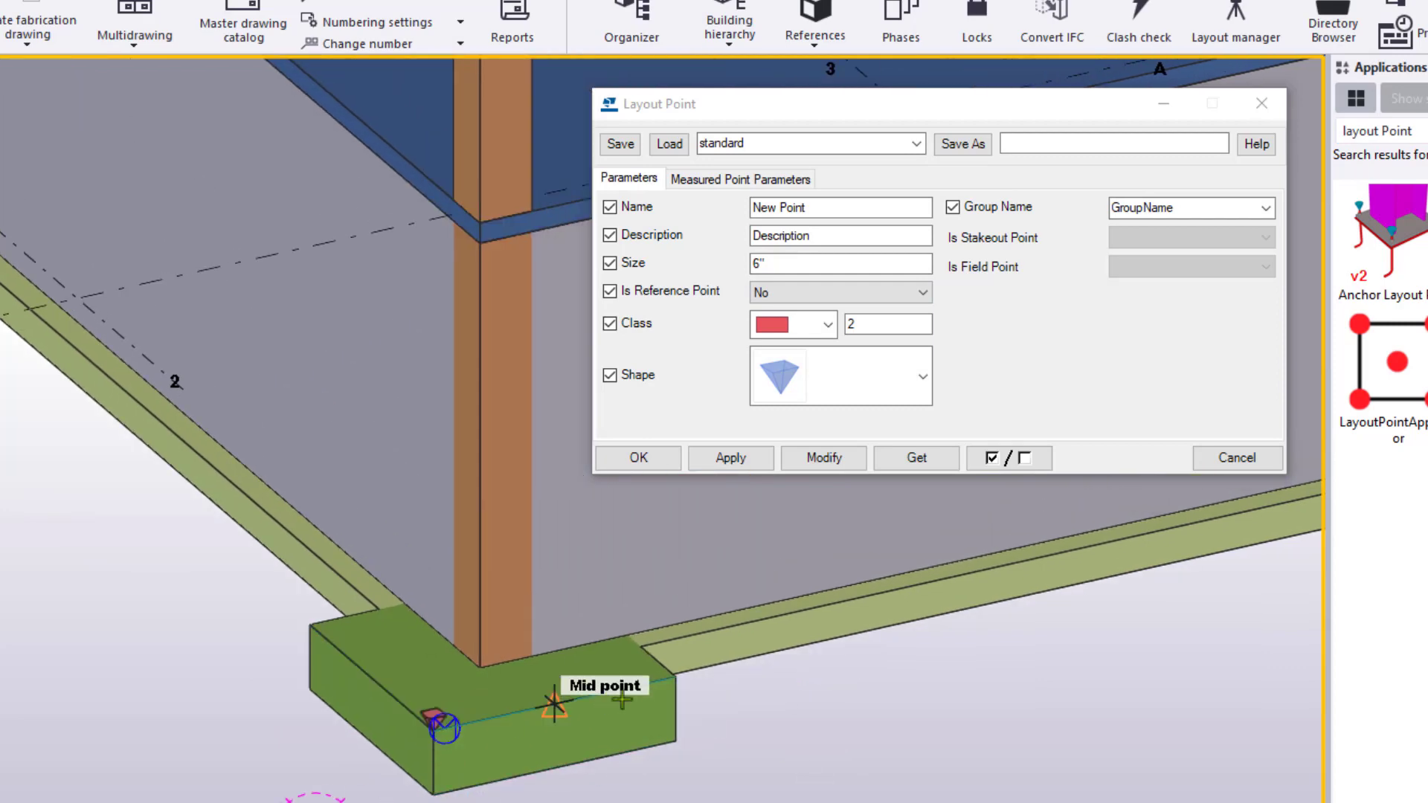
{"action": "left_click", "coordinate": [678, 674]}
{"action": "scroll", "coordinate": [690, 795], "scroll_direction": "up", "scroll_amount": 3}
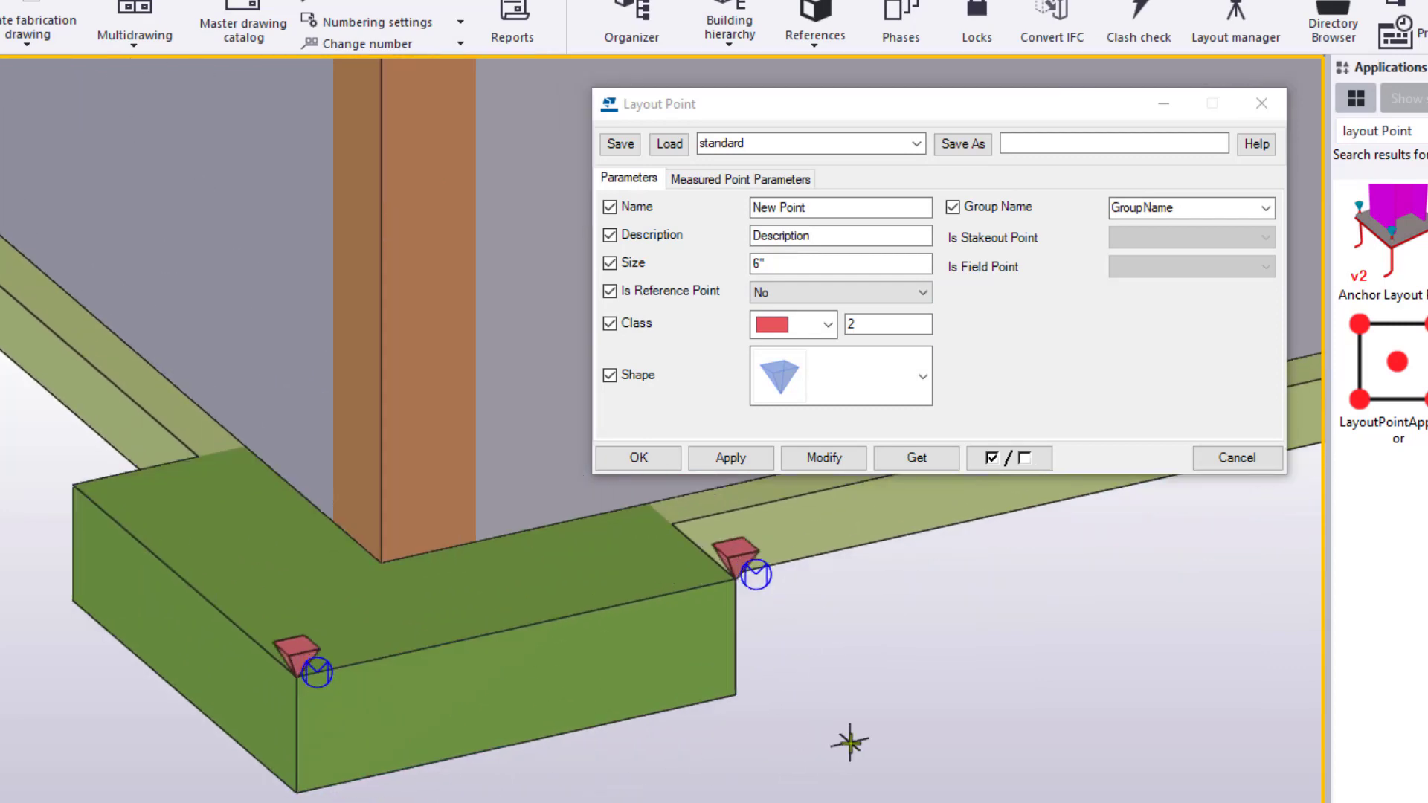
{"action": "right_click", "coordinate": [848, 739]}
{"action": "left_click", "coordinate": [1051, 373]}
Keep the pyramid shape and red class colour for the layout points
{"action": "left_click", "coordinate": [923, 378]}
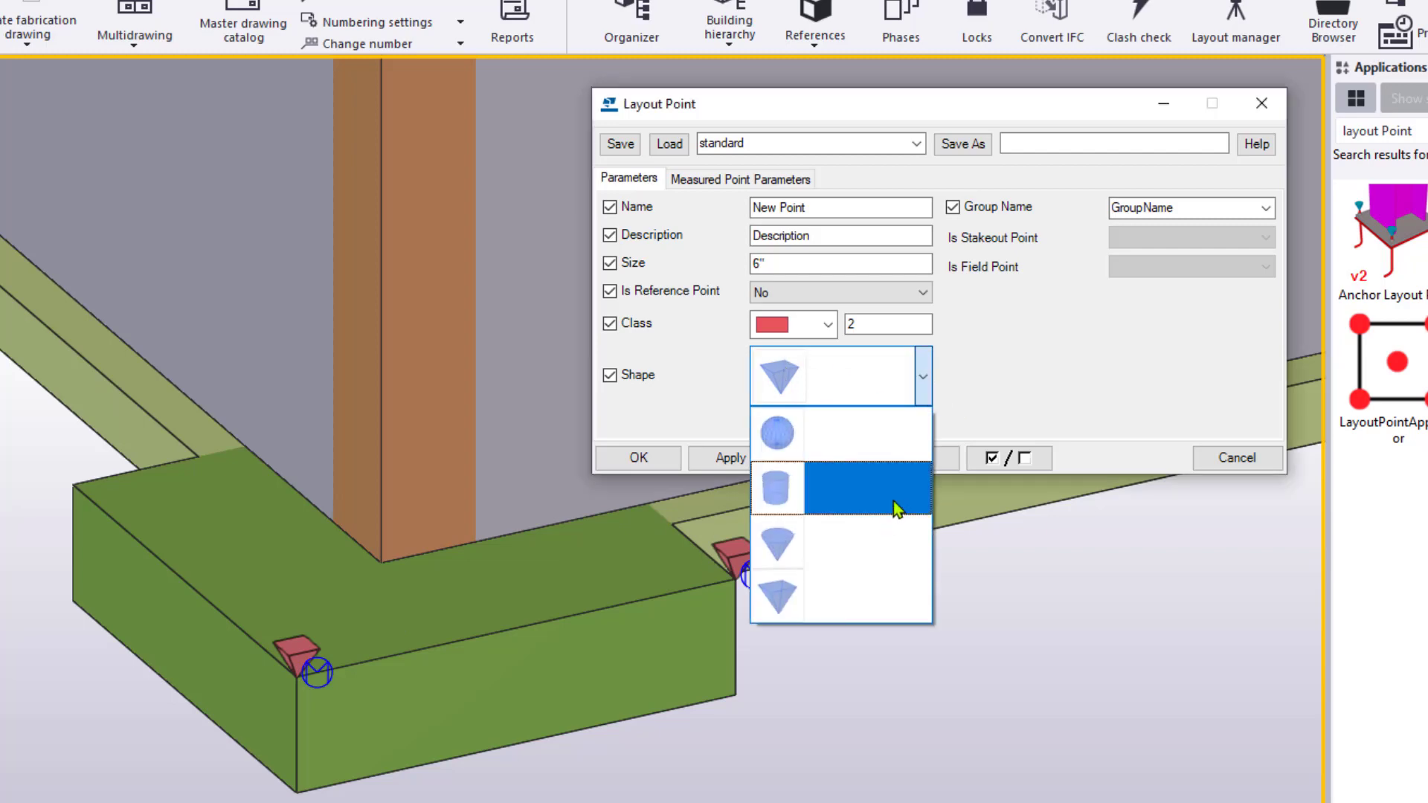
{"action": "left_click", "coordinate": [997, 391]}
{"action": "left_click", "coordinate": [825, 326]}
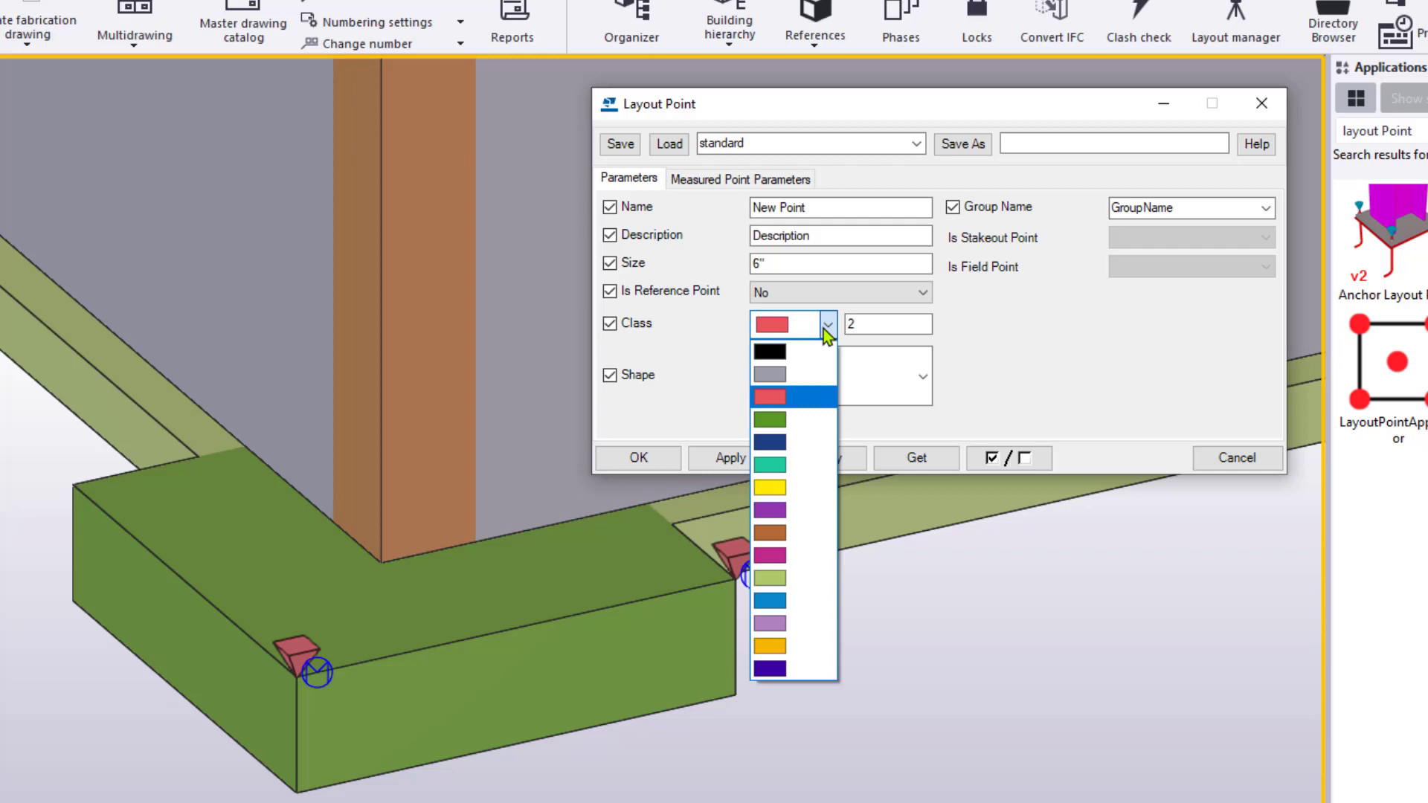
{"action": "left_click", "coordinate": [823, 329]}
Apply layout point settings: name F, description Pad Footing, group Pad
{"action": "left_click_drag", "start_coordinate": [873, 201], "coordinate": [748, 206]}
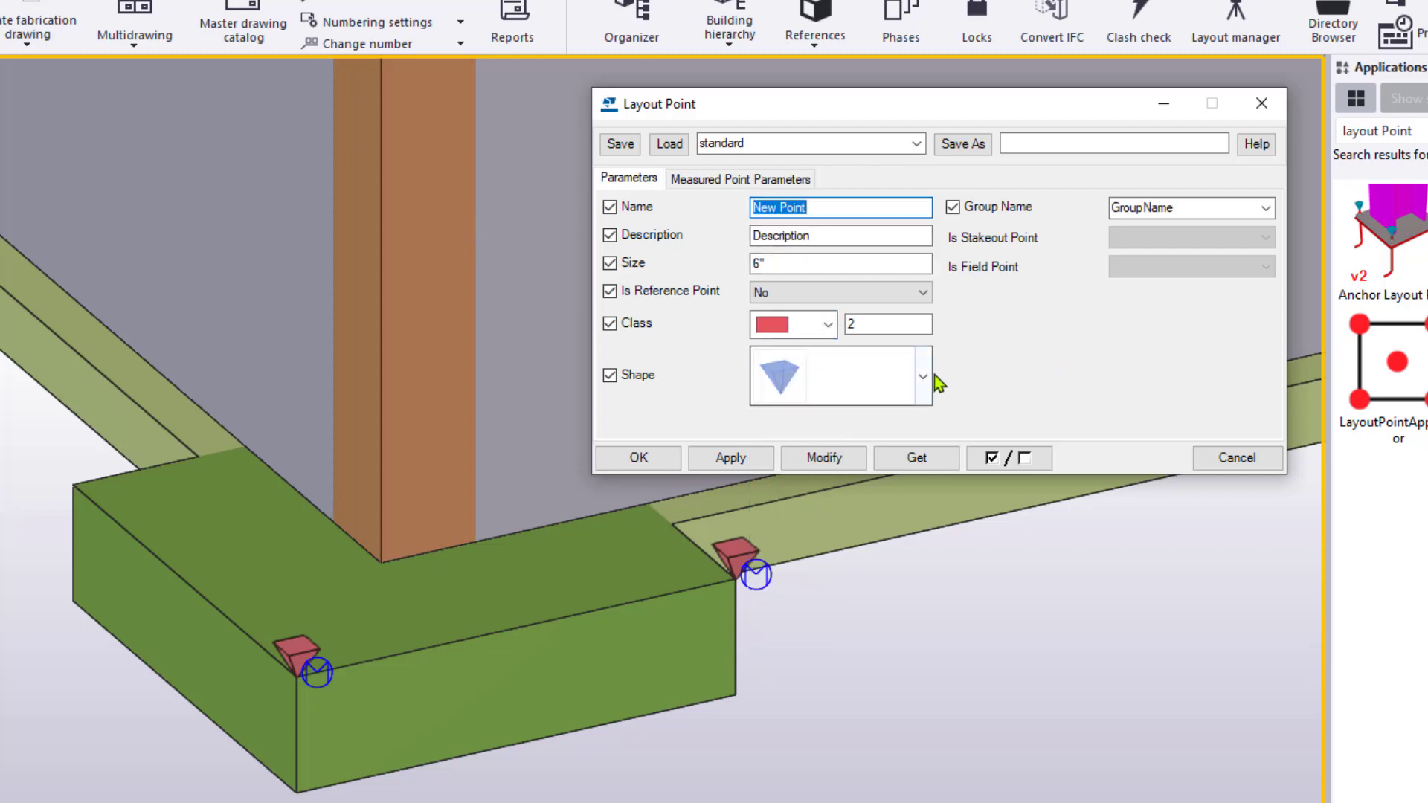
{"action": "type", "text": "F"}
{"action": "left_click_drag", "start_coordinate": [870, 236], "coordinate": [626, 248]}
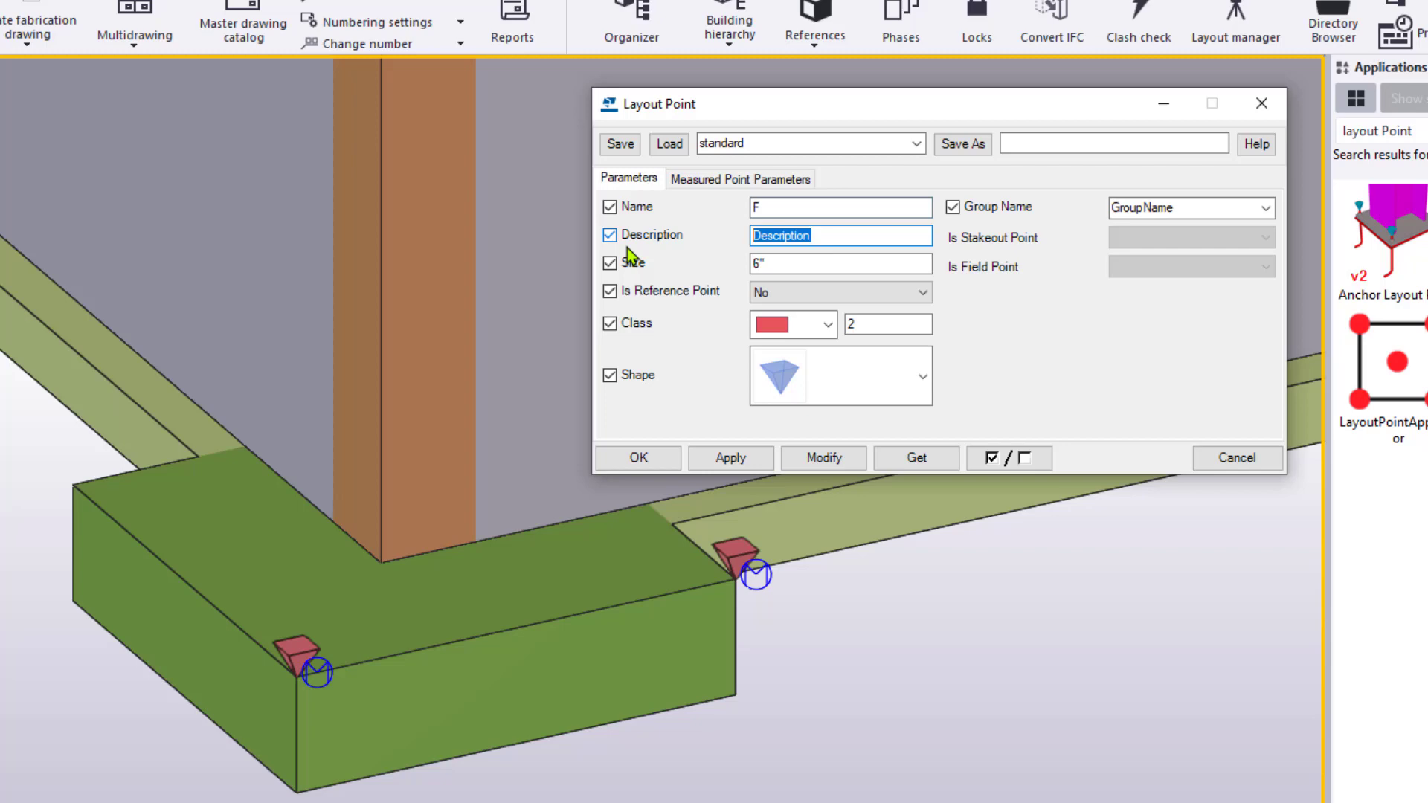
{"action": "type", "text": "Pad Footing"}
{"action": "left_click_drag", "start_coordinate": [827, 263], "coordinate": [646, 290]}
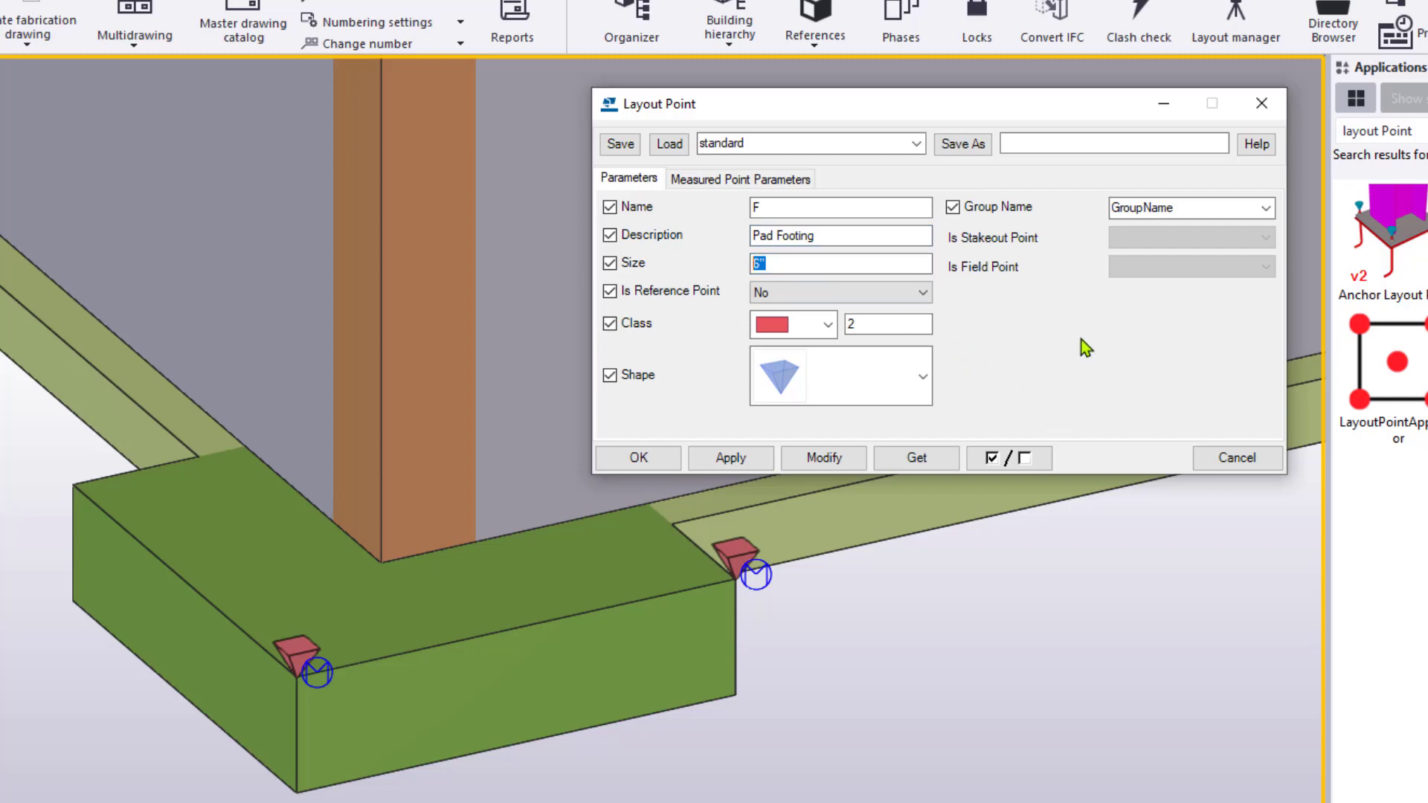
{"action": "left_click_drag", "start_coordinate": [1179, 207], "coordinate": [1017, 225]}
{"action": "type", "text": "Pad"}
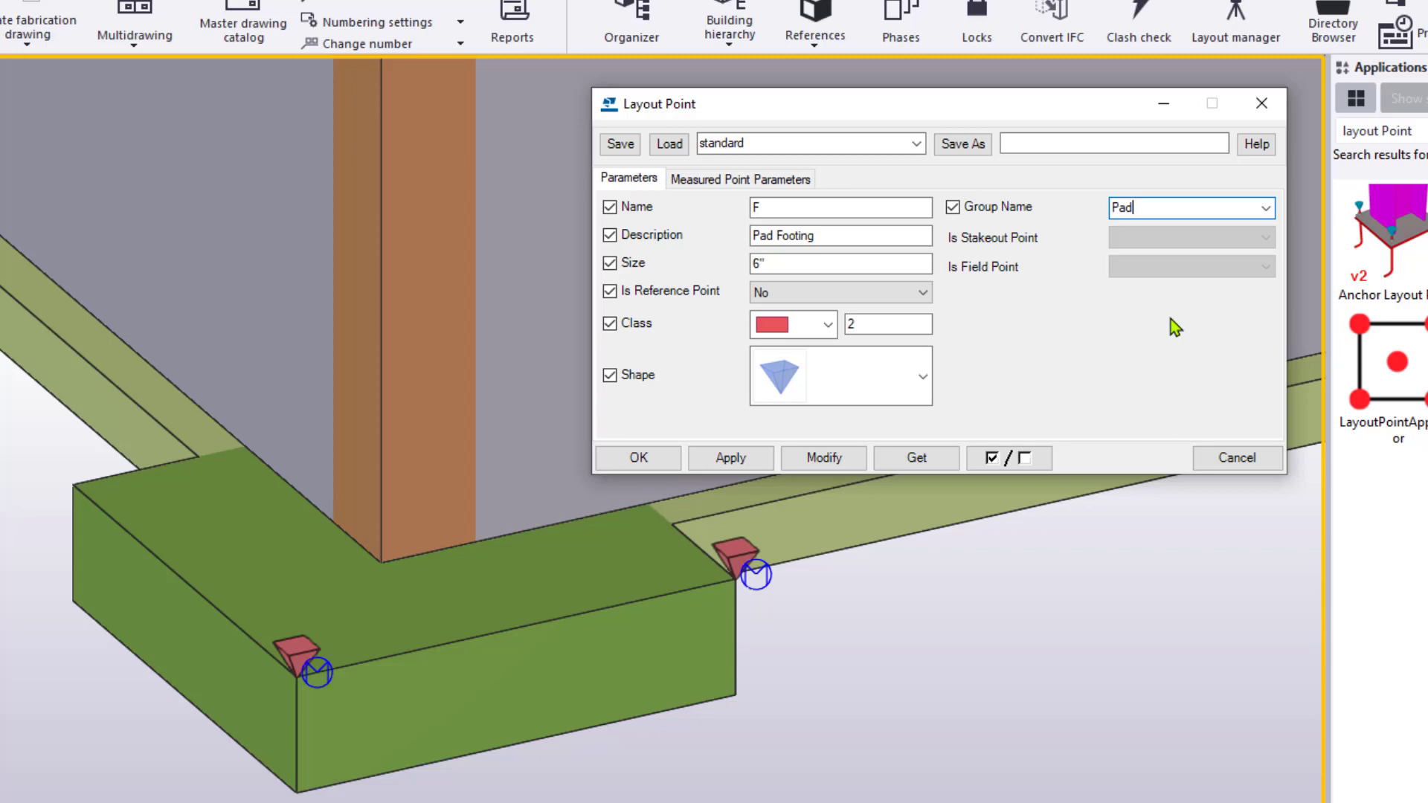
{"action": "left_click", "coordinate": [766, 456]}
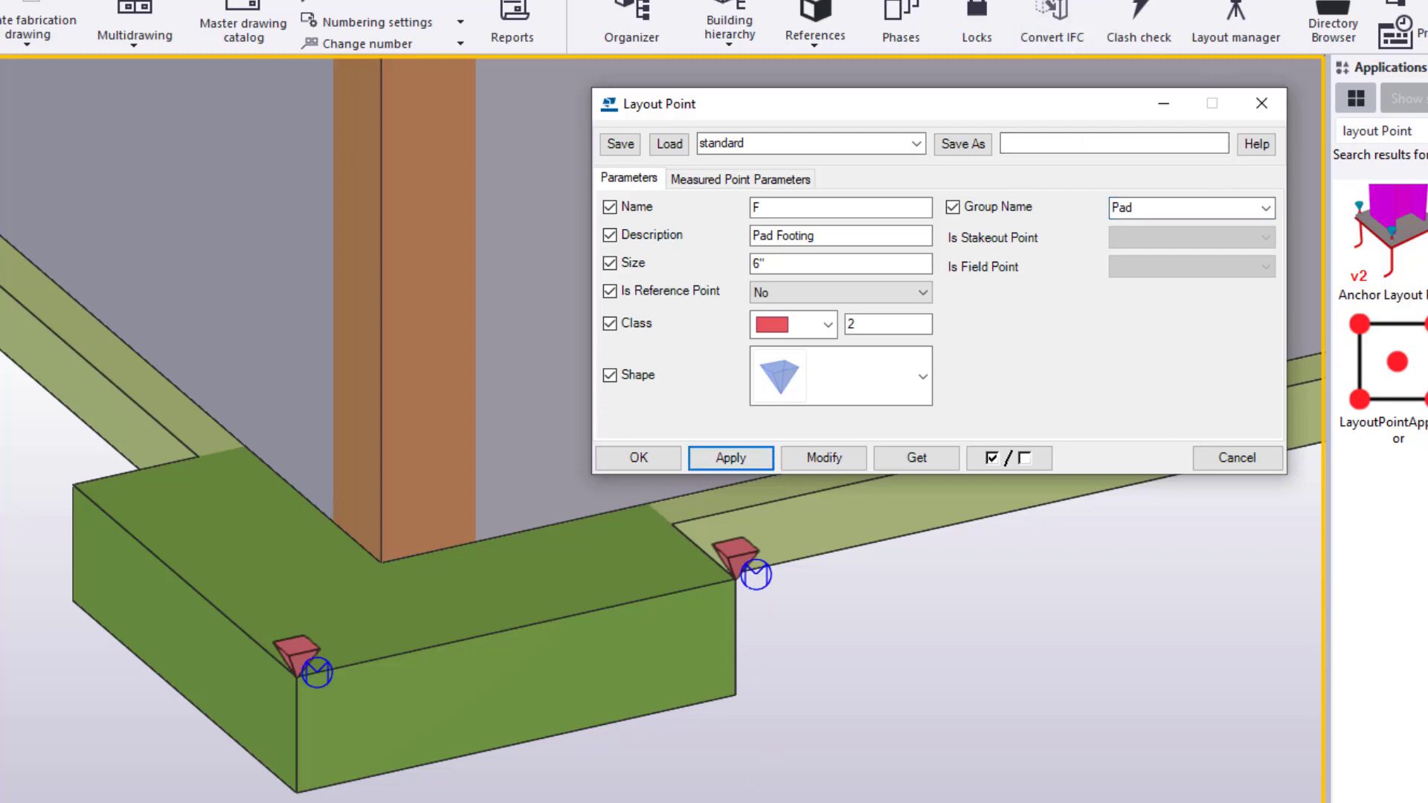
Place a third layout point at the footing's upper-left corner, then interrupt
{"action": "left_click", "coordinate": [73, 484]}
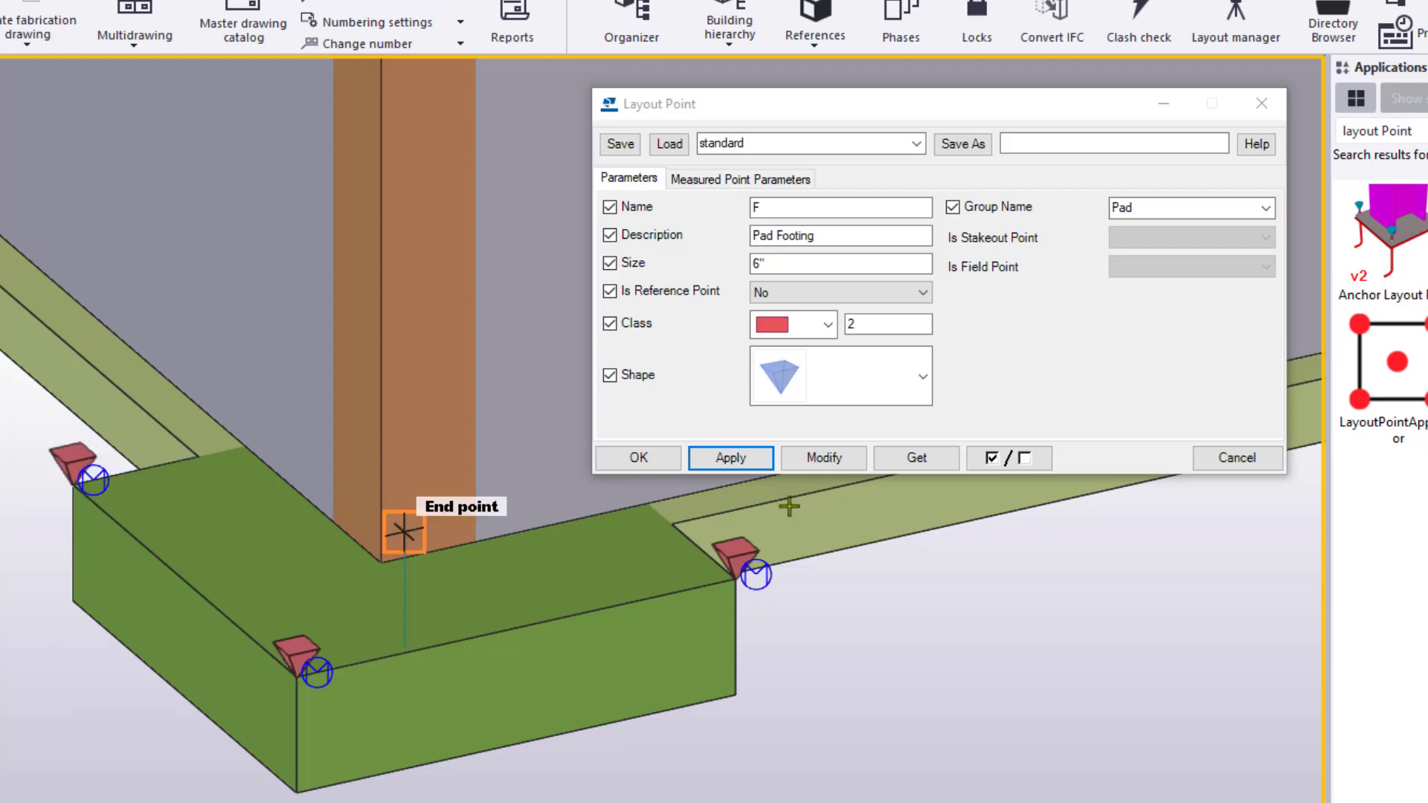
{"action": "right_click", "coordinate": [963, 678]}
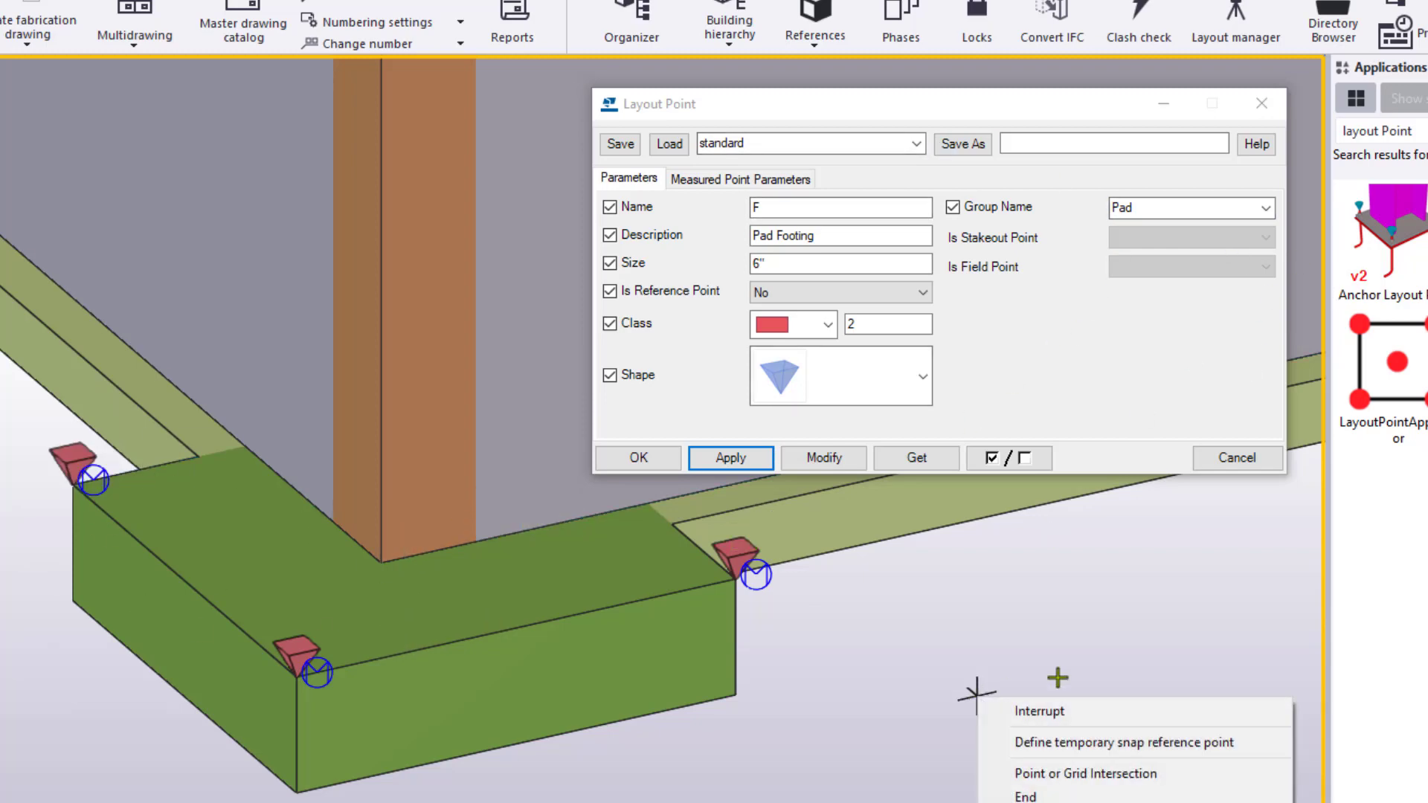
{"action": "left_click", "coordinate": [1099, 707]}
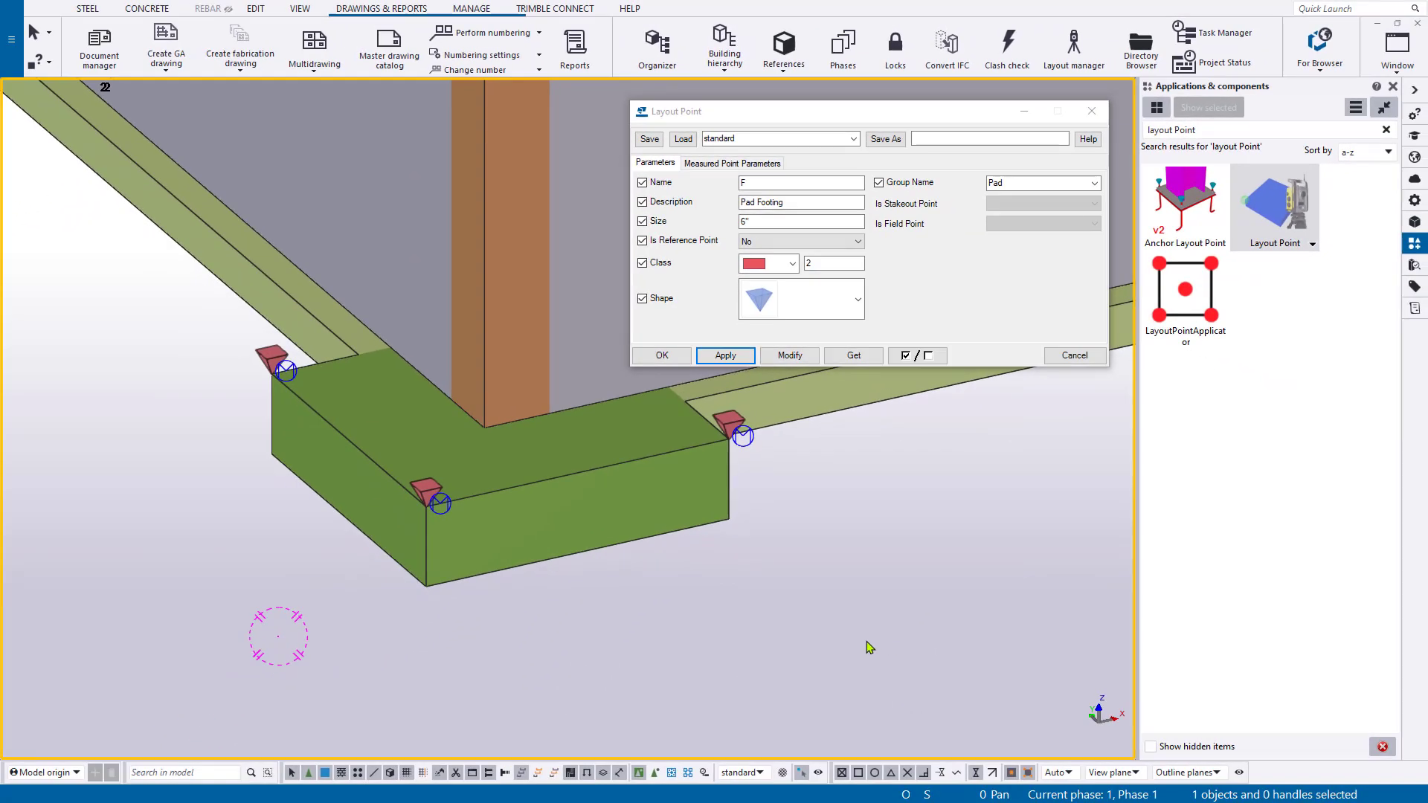
Close the point settings and open Layout Manager from the MANAGE tab
{"action": "left_click", "coordinate": [1091, 111]}
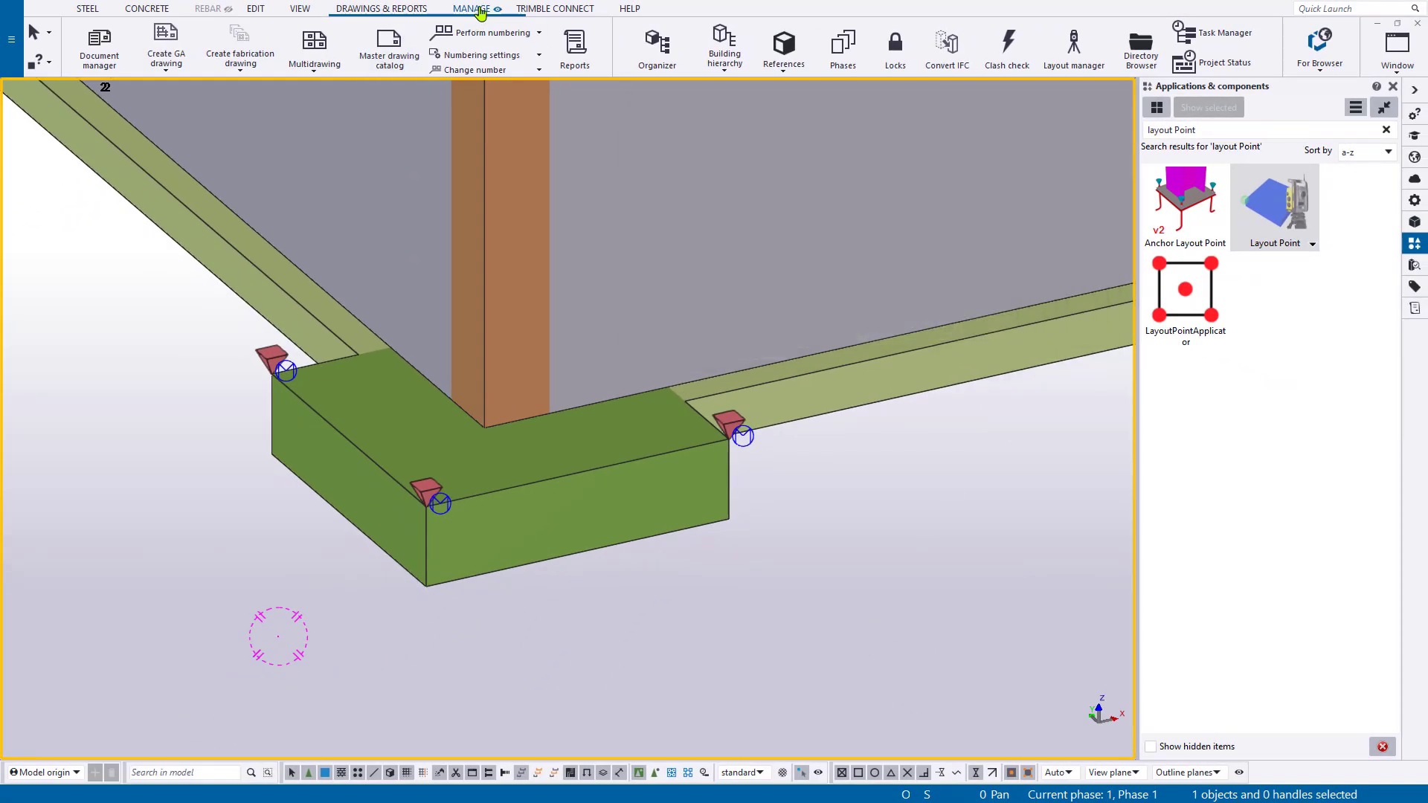
{"action": "left_click", "coordinate": [471, 8]}
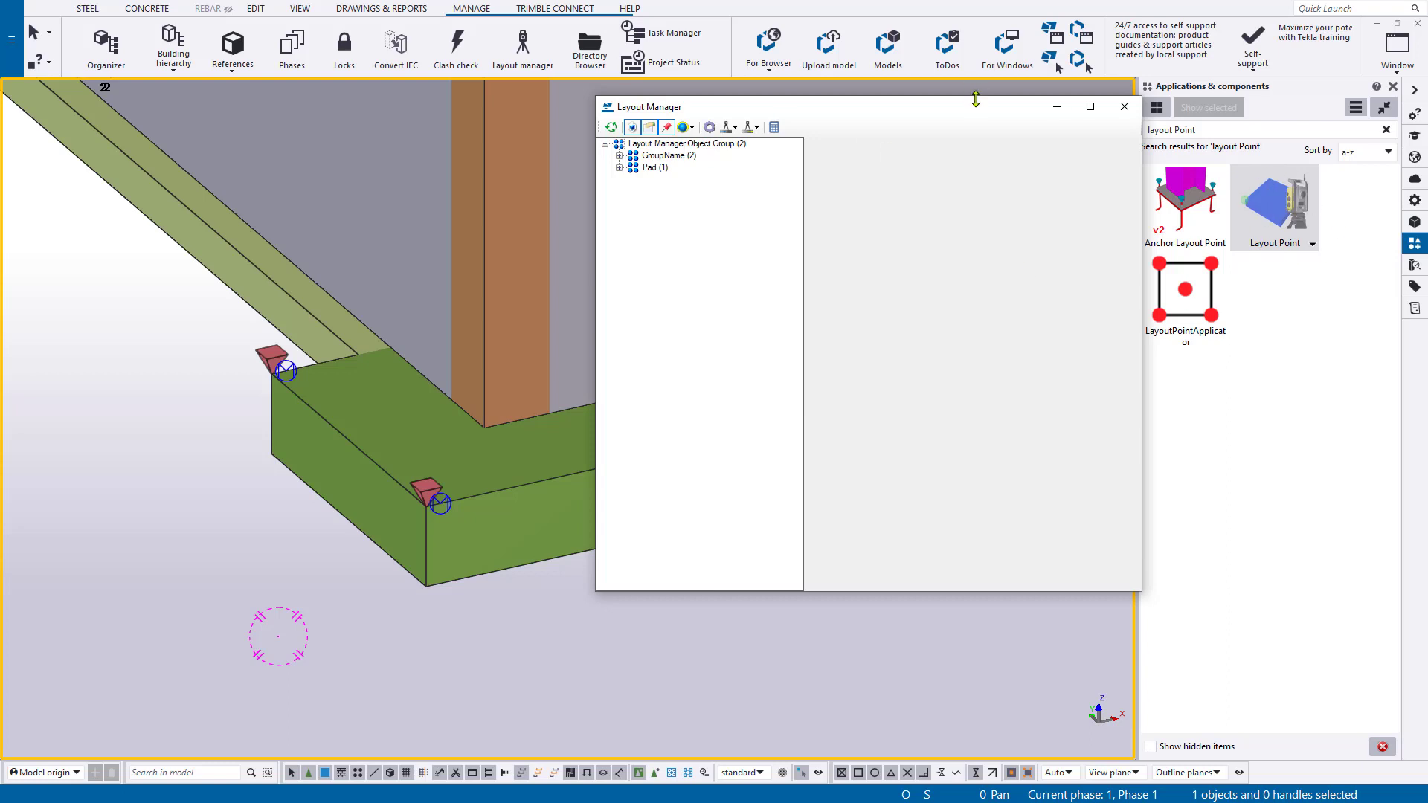
{"action": "left_click_drag", "start_coordinate": [982, 111], "coordinate": [932, 105]}
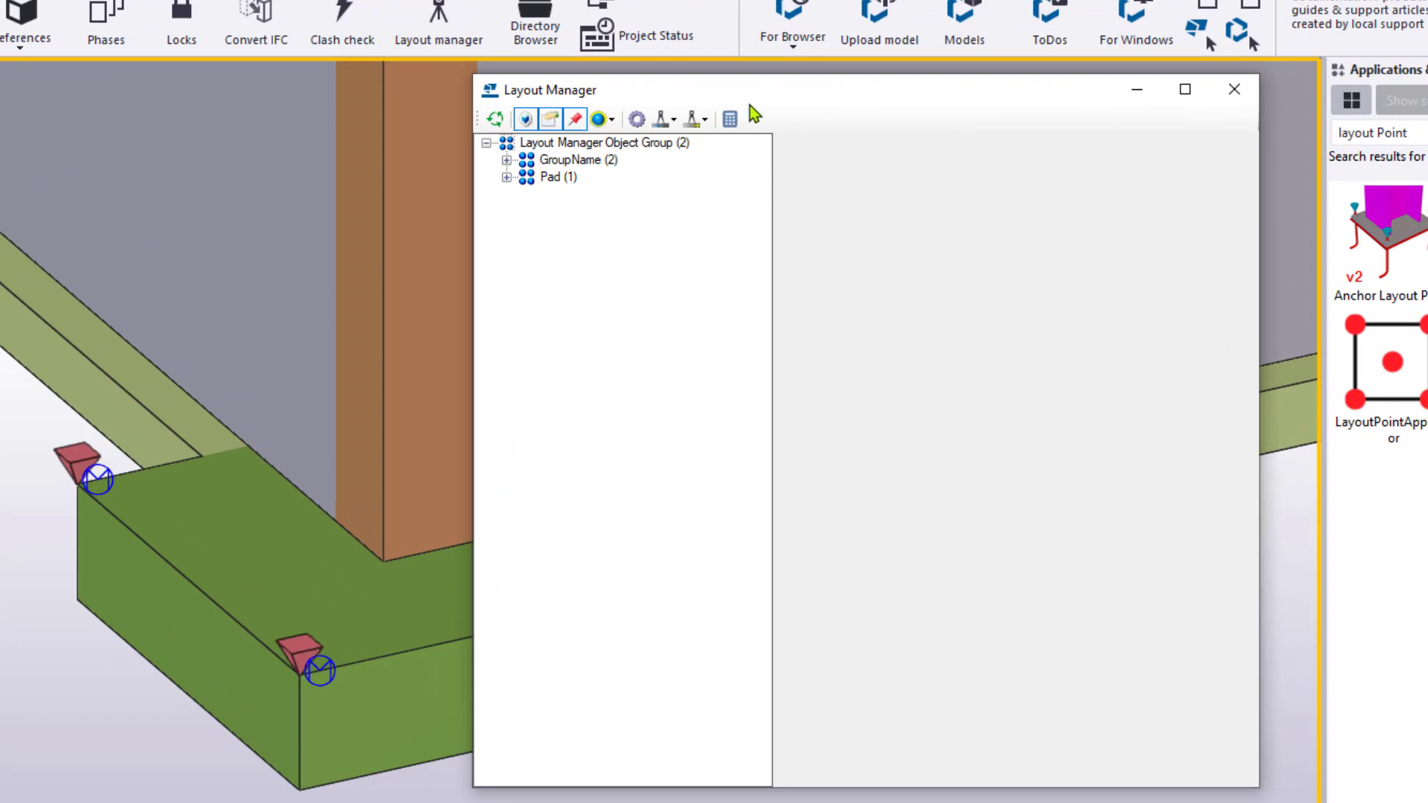
{"action": "left_click_drag", "start_coordinate": [756, 99], "coordinate": [772, 99]}
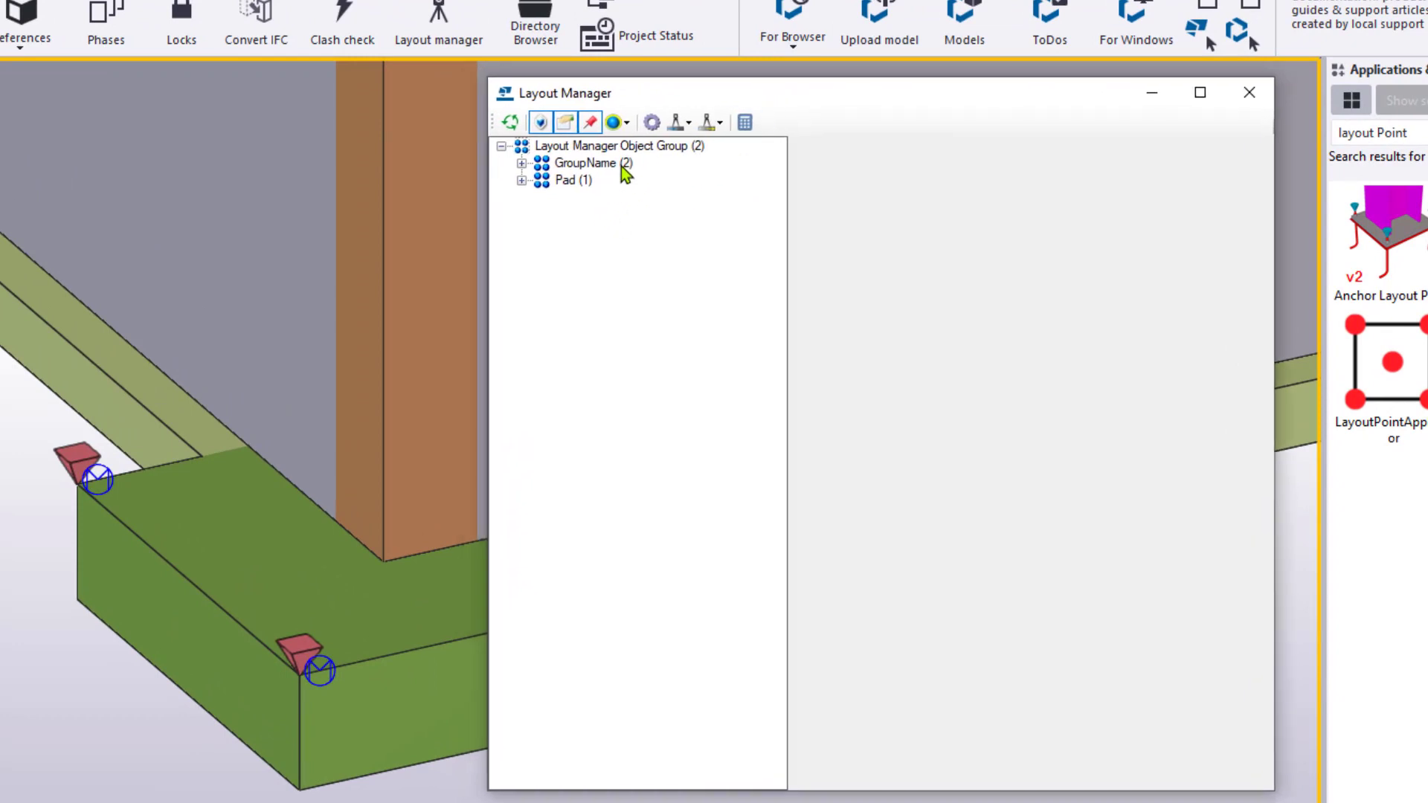
Inspect groups GroupName and Pad, expanding Pad to view point F's location
{"action": "left_click", "coordinate": [595, 163]}
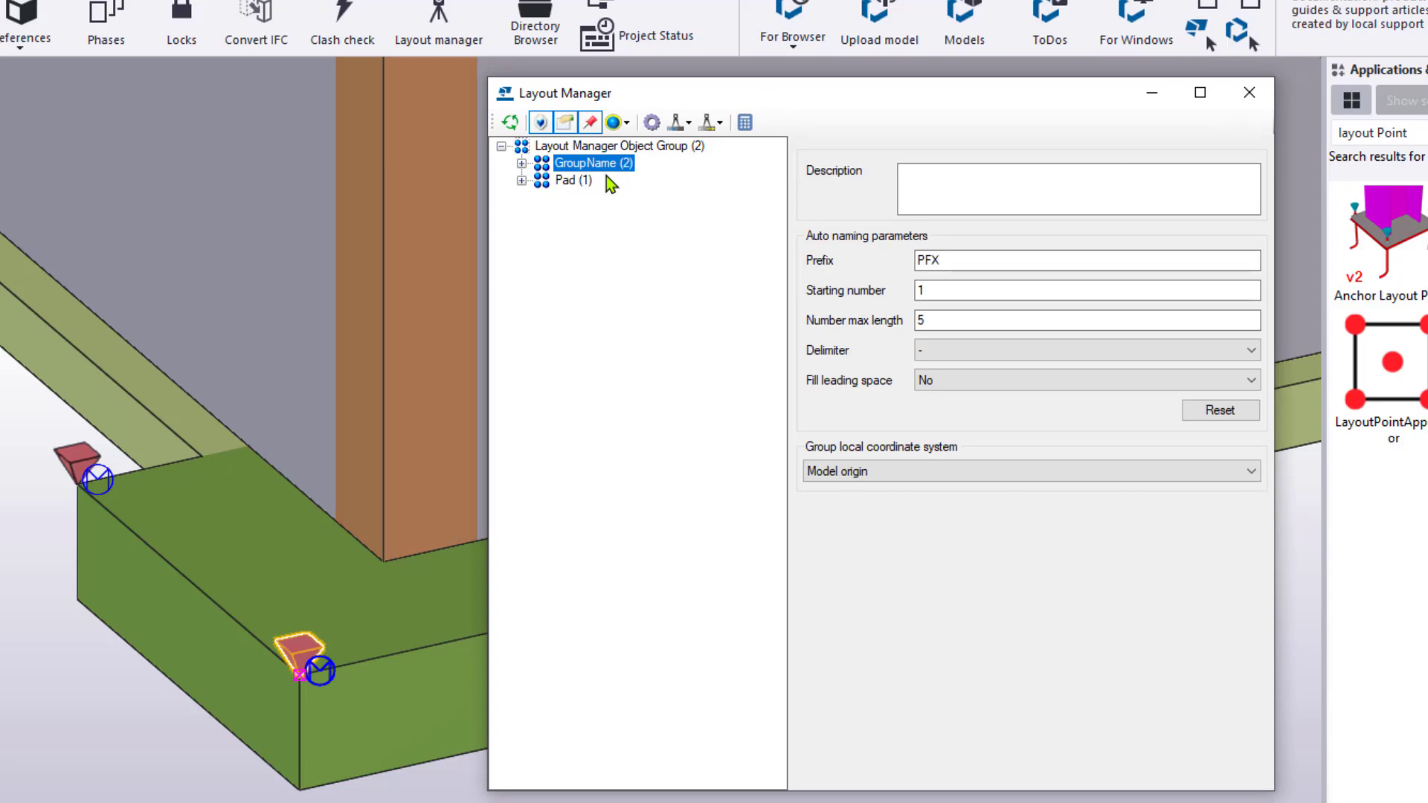
{"action": "left_click", "coordinate": [579, 181]}
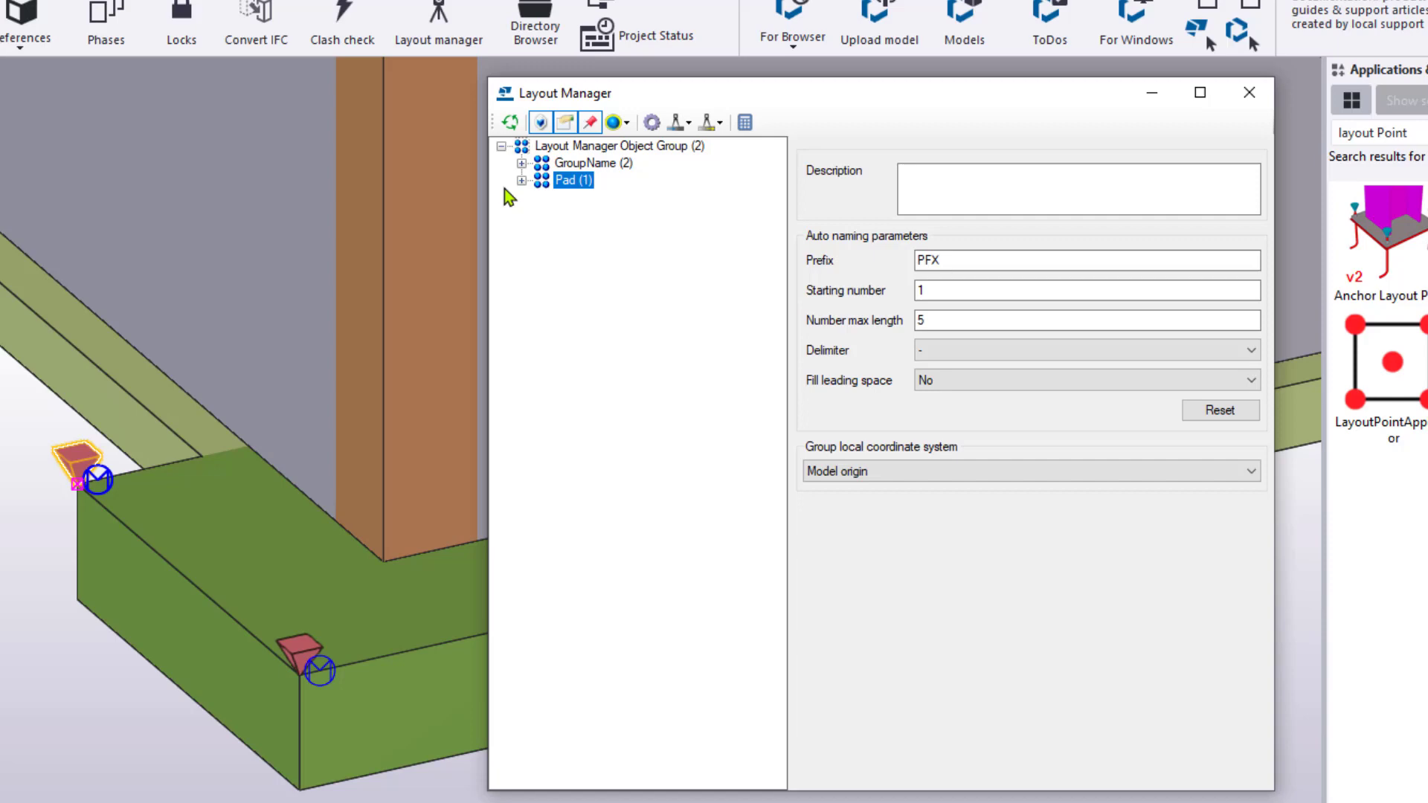
{"action": "left_click", "coordinate": [521, 180]}
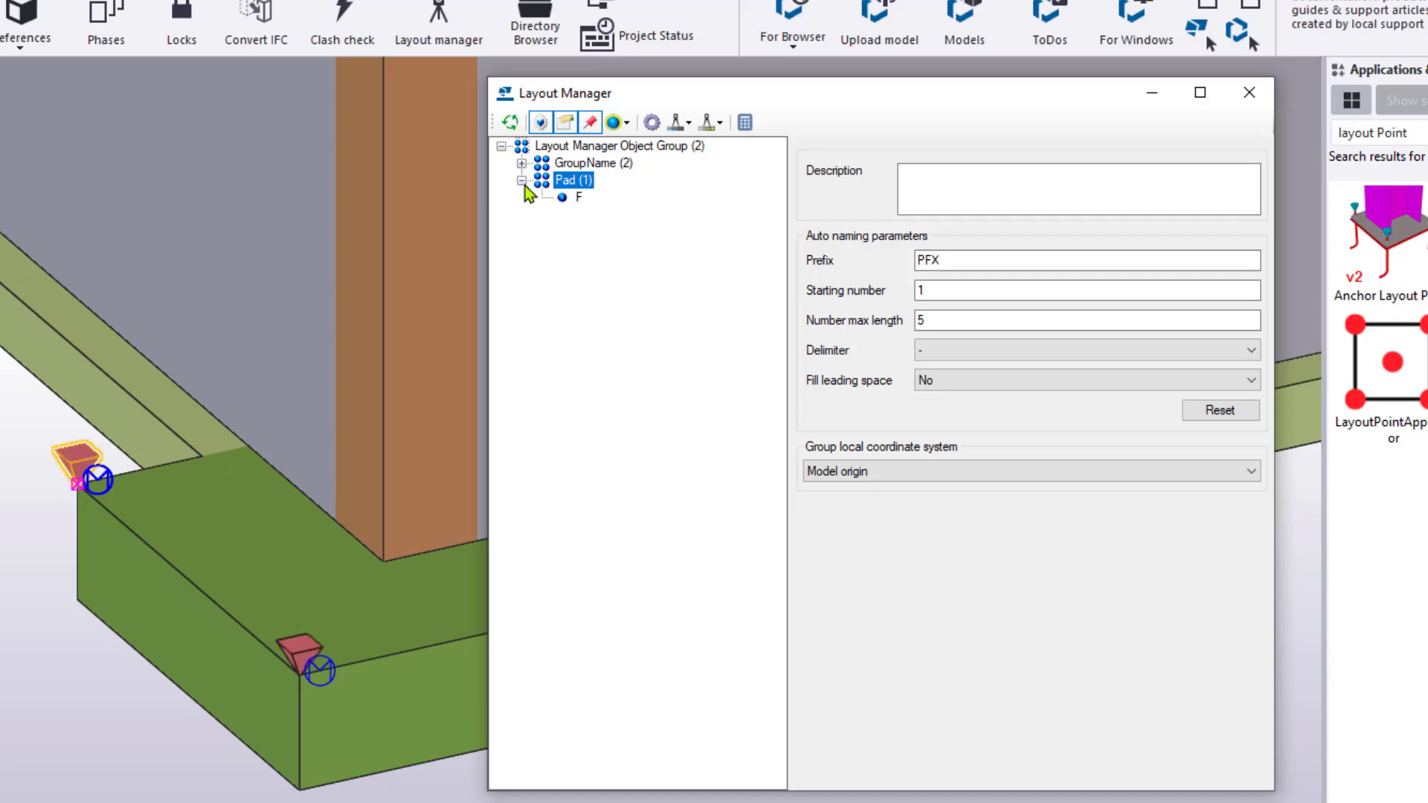
{"action": "left_click", "coordinate": [582, 197]}
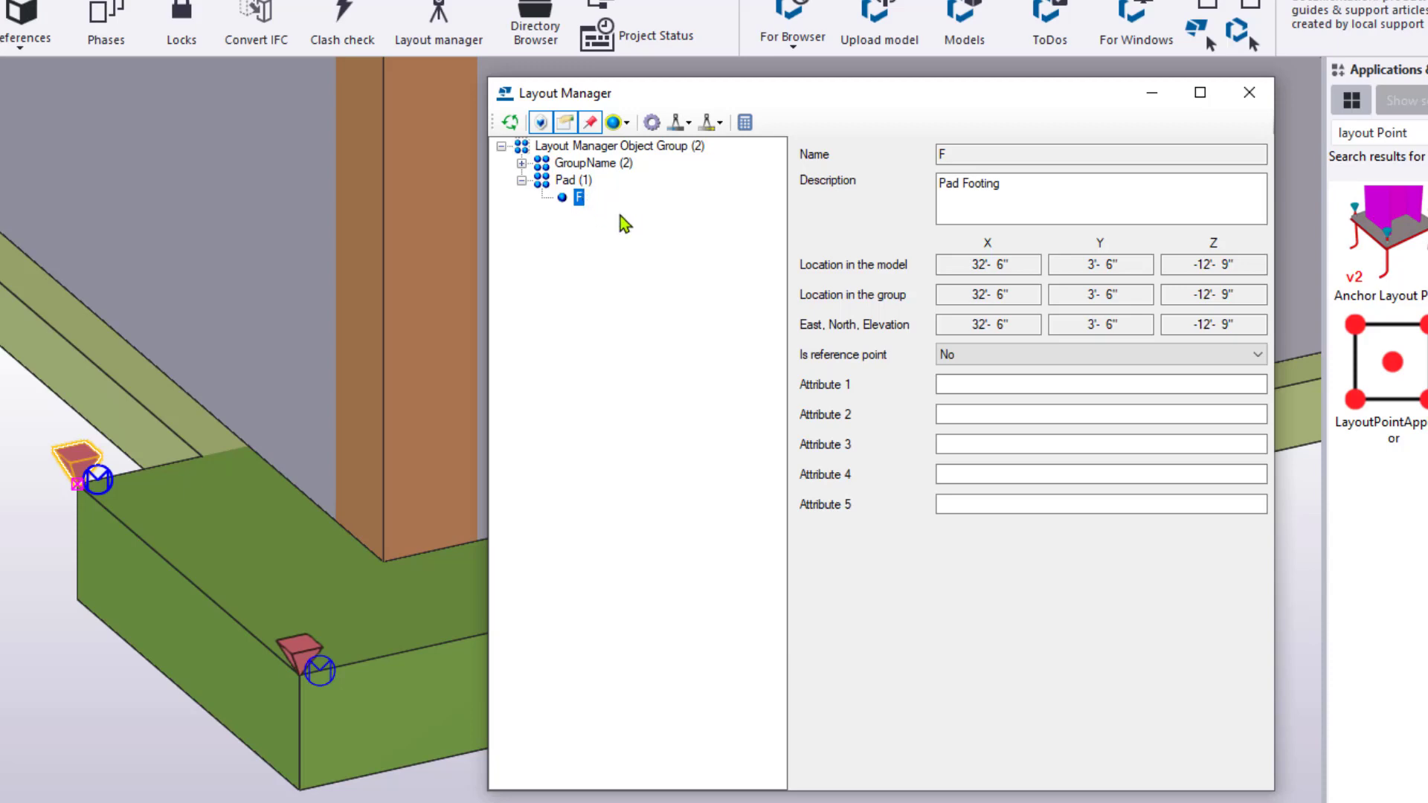
{"action": "left_click", "coordinate": [989, 296]}
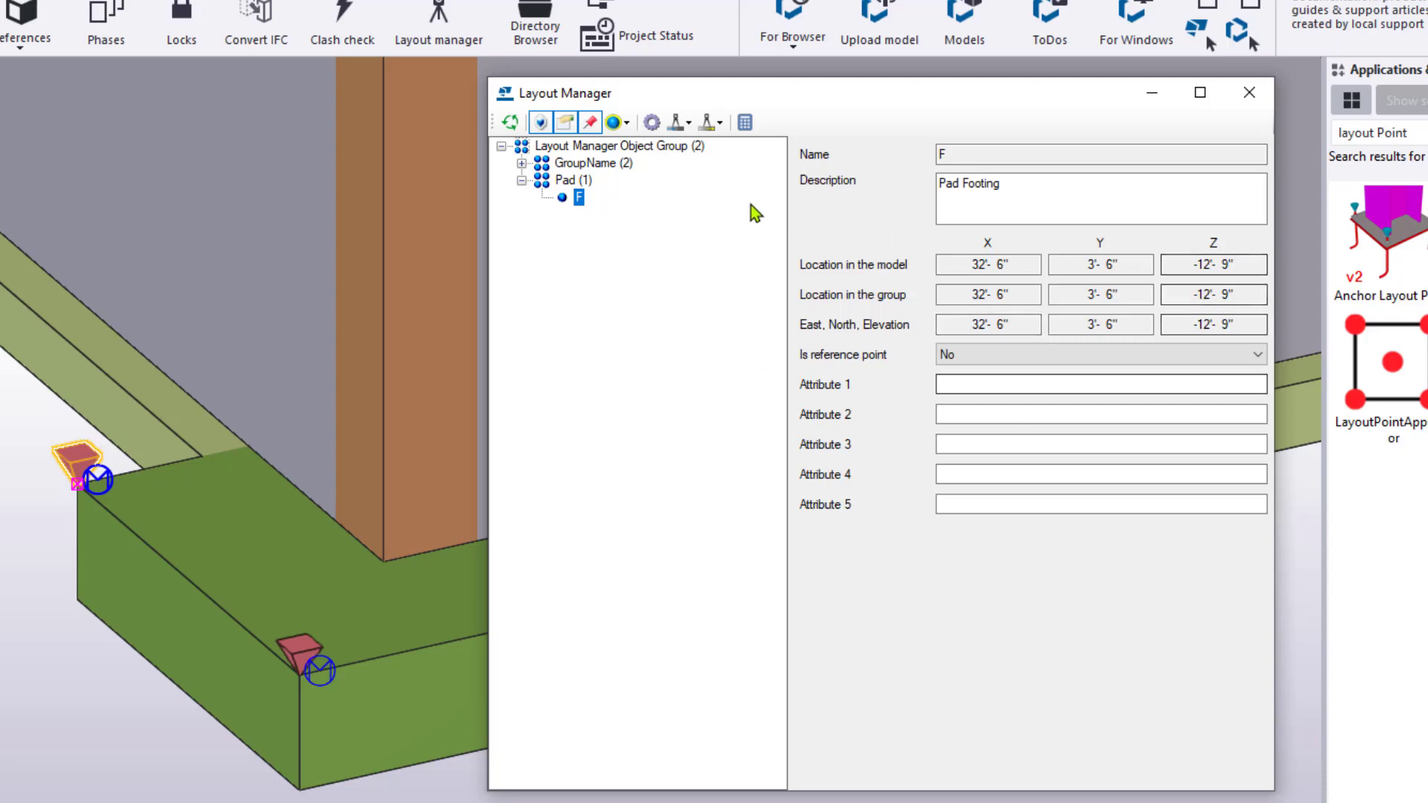
Auto-name the Pad group with prefix F, start number 001, Model origin coordinates
{"action": "left_click", "coordinate": [581, 183]}
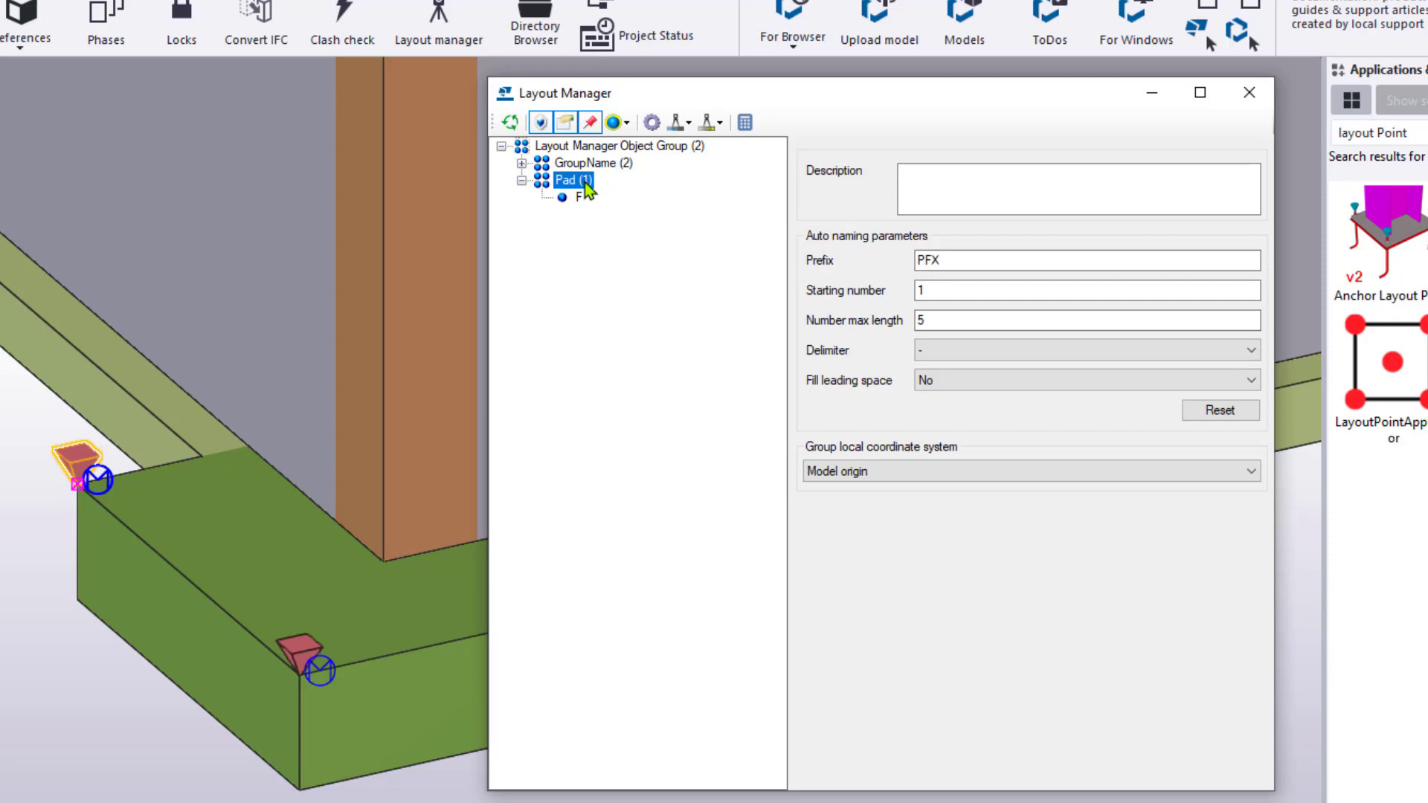
{"action": "left_click", "coordinate": [1003, 471]}
{"action": "left_click", "coordinate": [975, 609]}
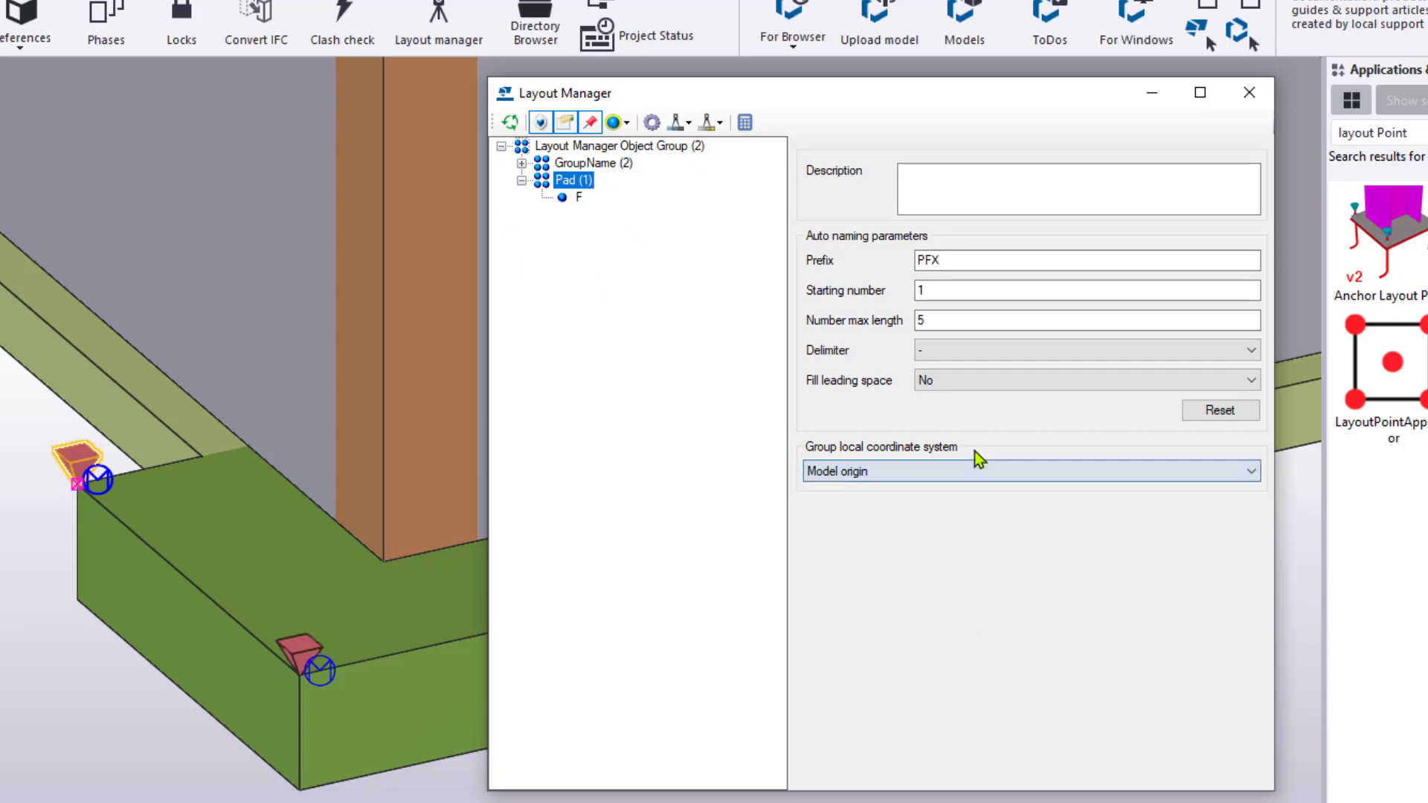
{"action": "double_click", "coordinate": [978, 261]}
{"action": "type", "text": "F"}
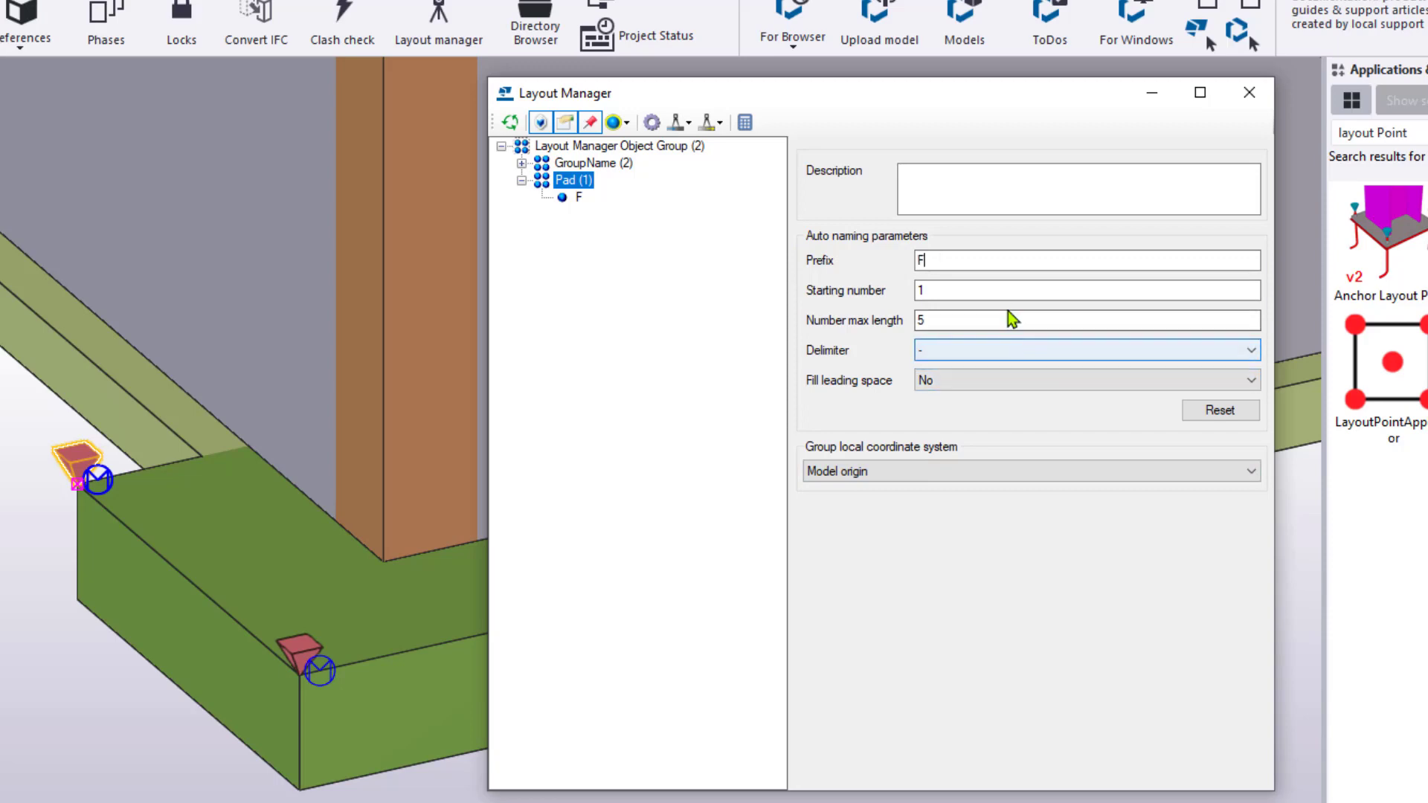
{"action": "left_click", "coordinate": [980, 290]}
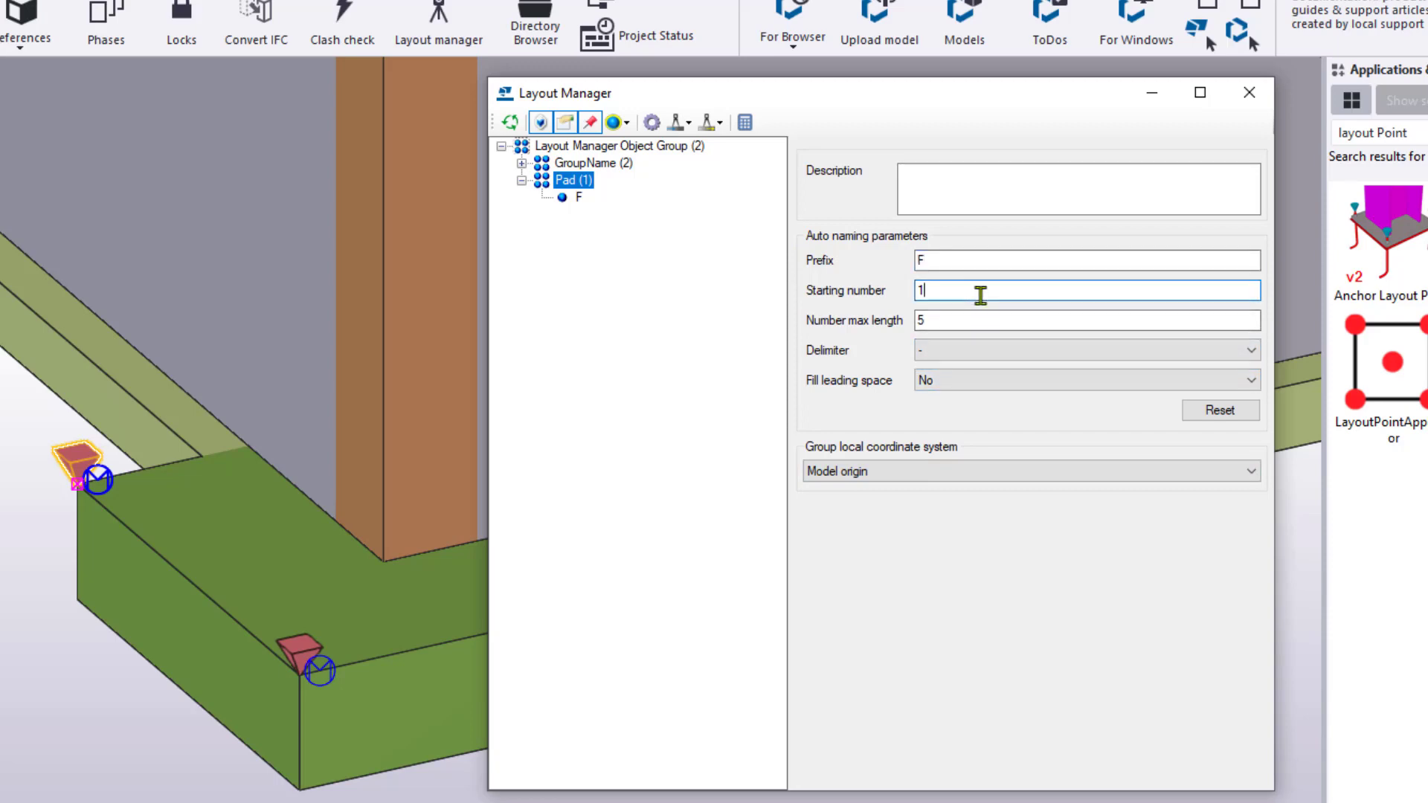
{"action": "type", "text": "001"}
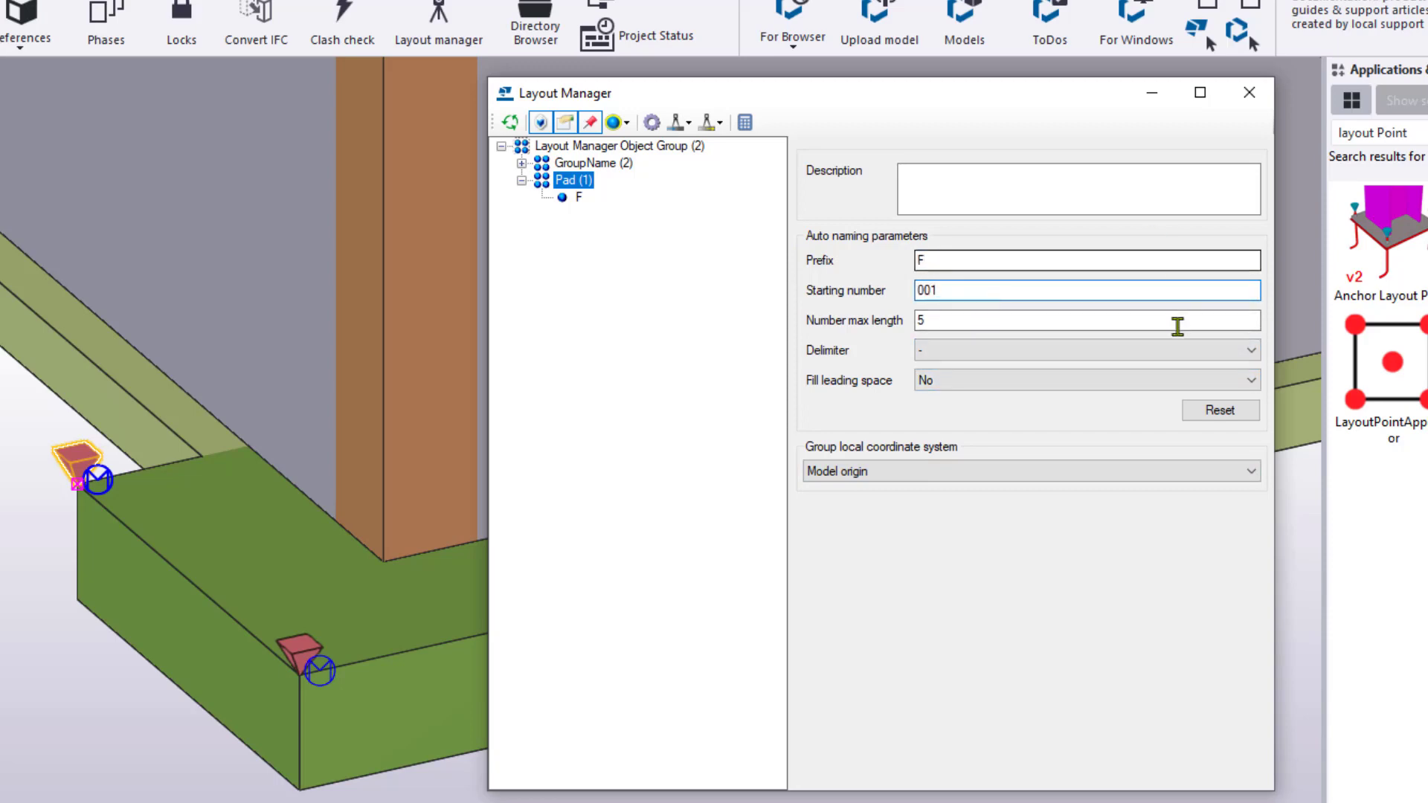
{"action": "left_click", "coordinate": [991, 322]}
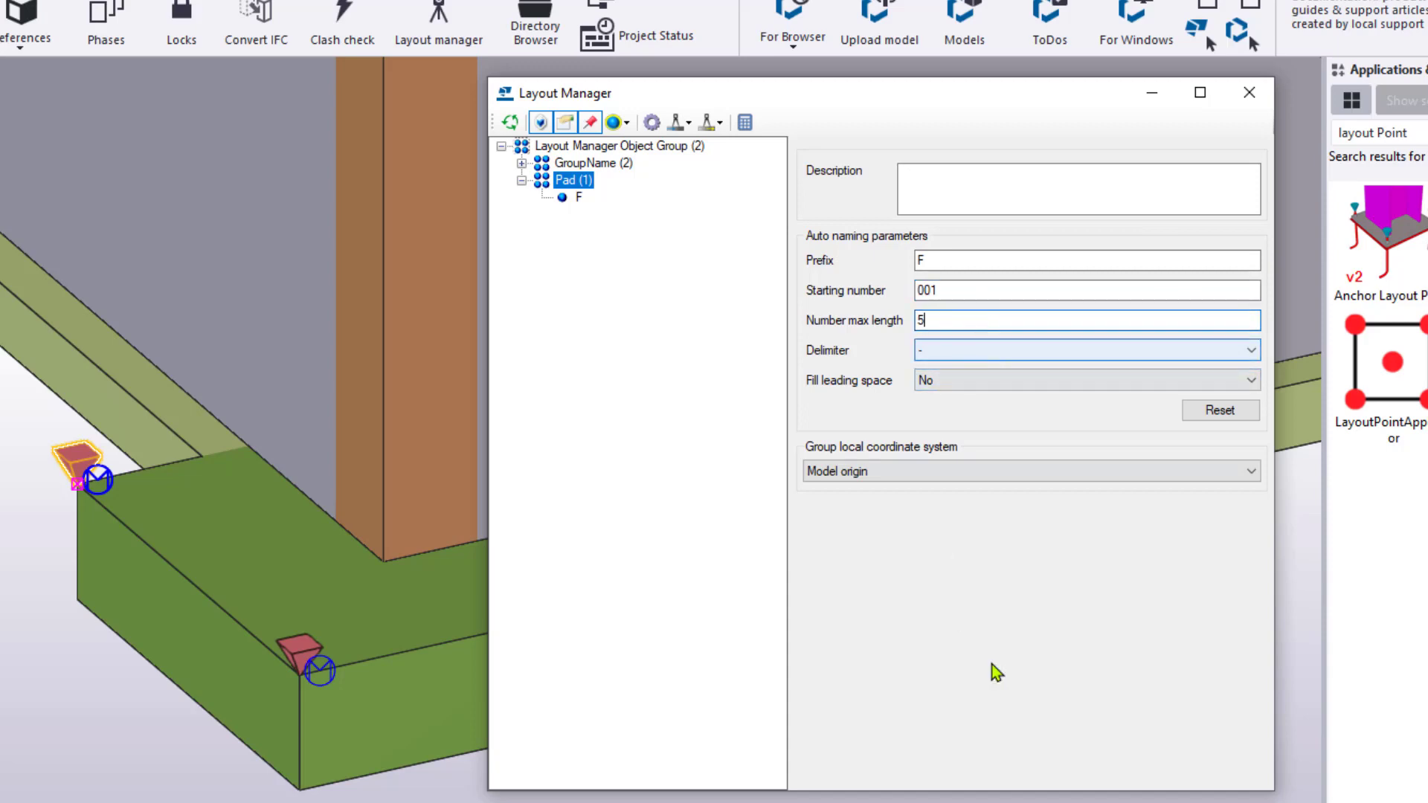
{"action": "right_click", "coordinate": [582, 180]}
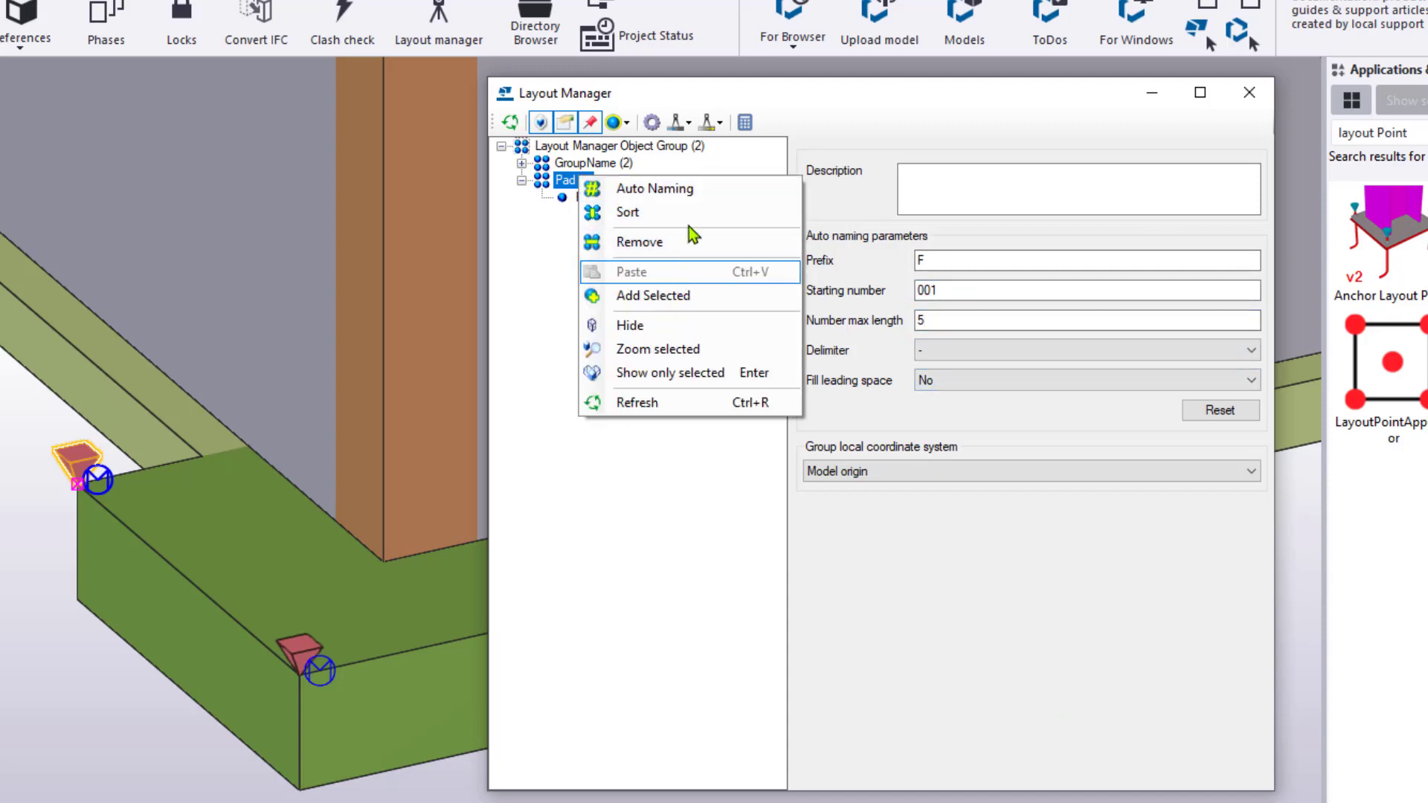
{"action": "left_click", "coordinate": [681, 191]}
Move GroupName's points into Pad and sort them as F-1, F-2, F-3
{"action": "left_click", "coordinate": [583, 198]}
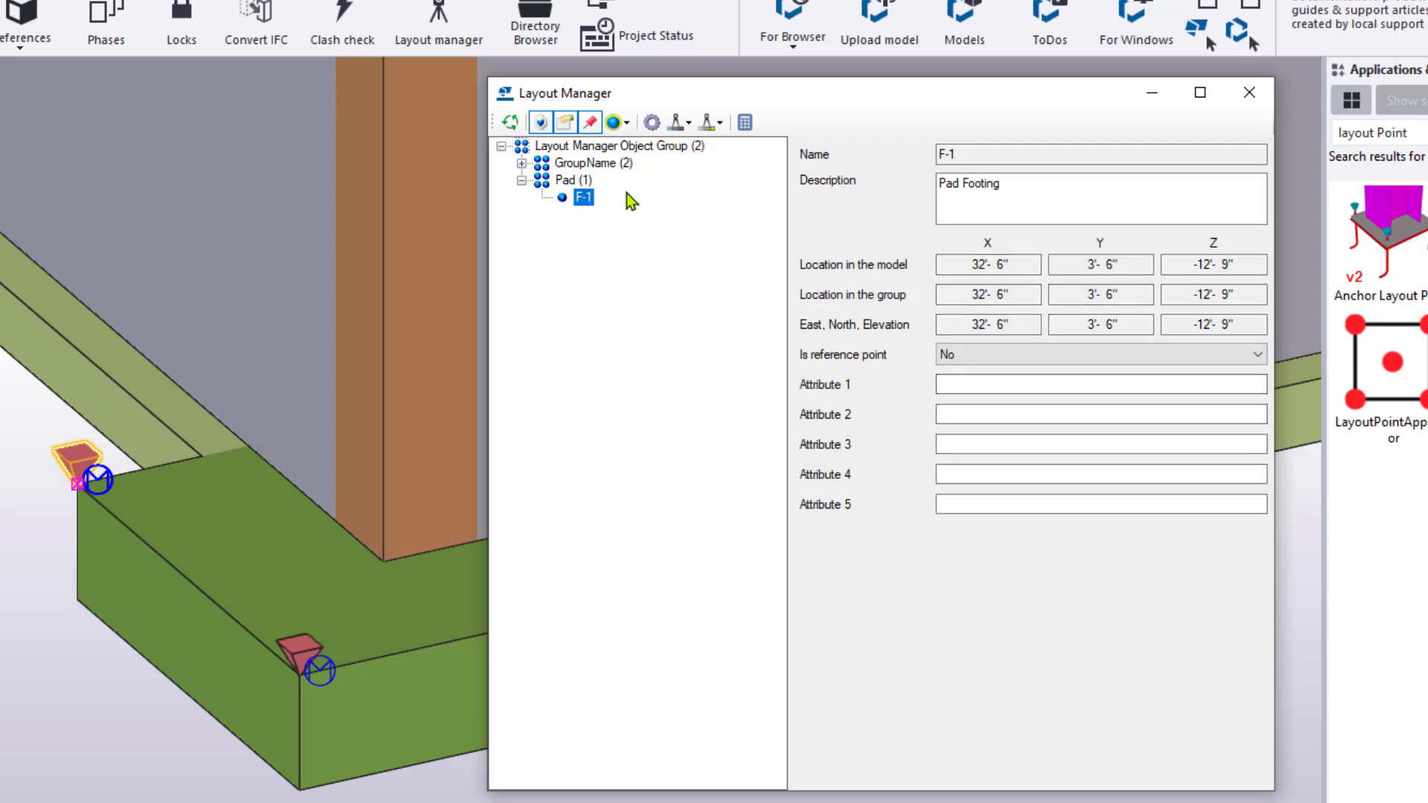
{"action": "left_click", "coordinate": [577, 163]}
{"action": "left_click", "coordinate": [521, 163]}
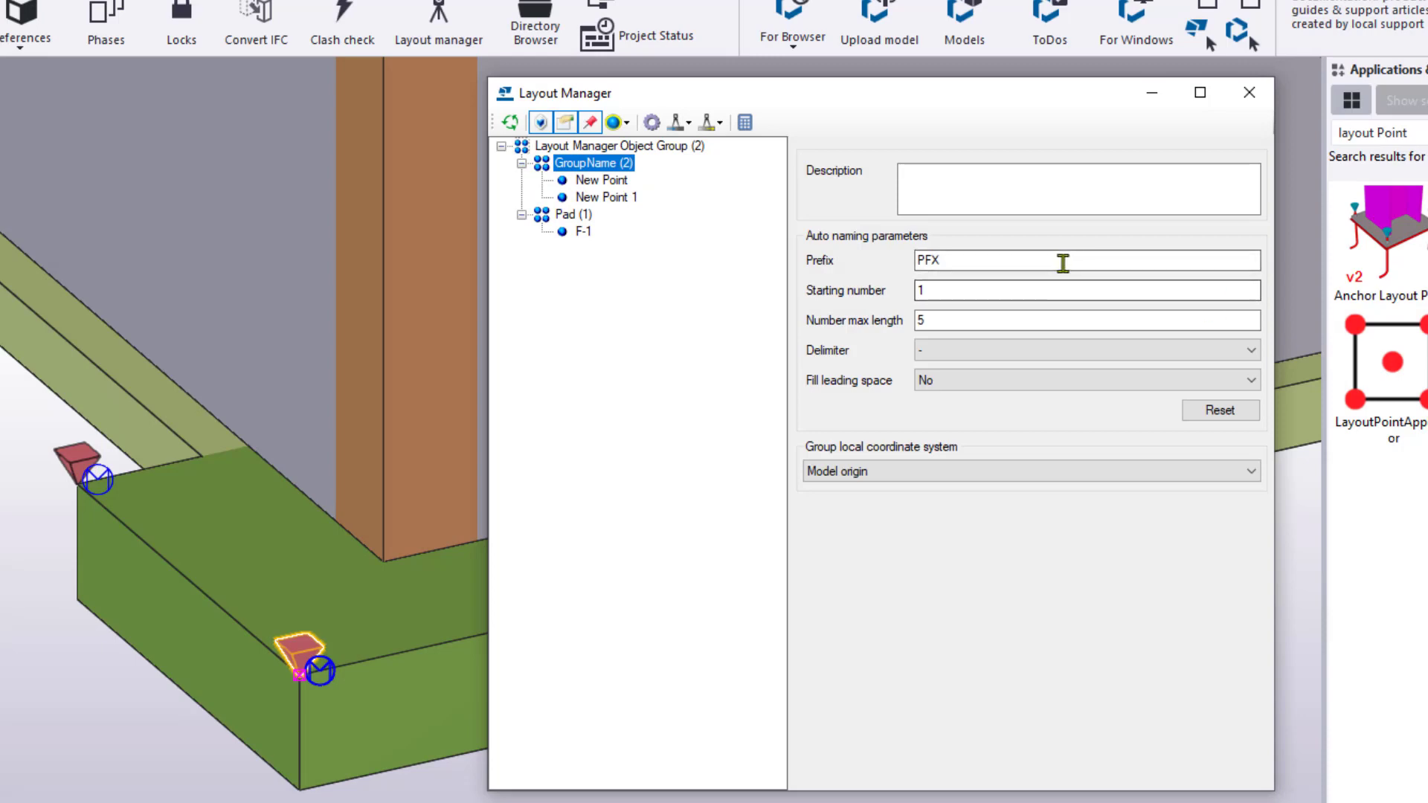
{"action": "double_click", "coordinate": [930, 260]}
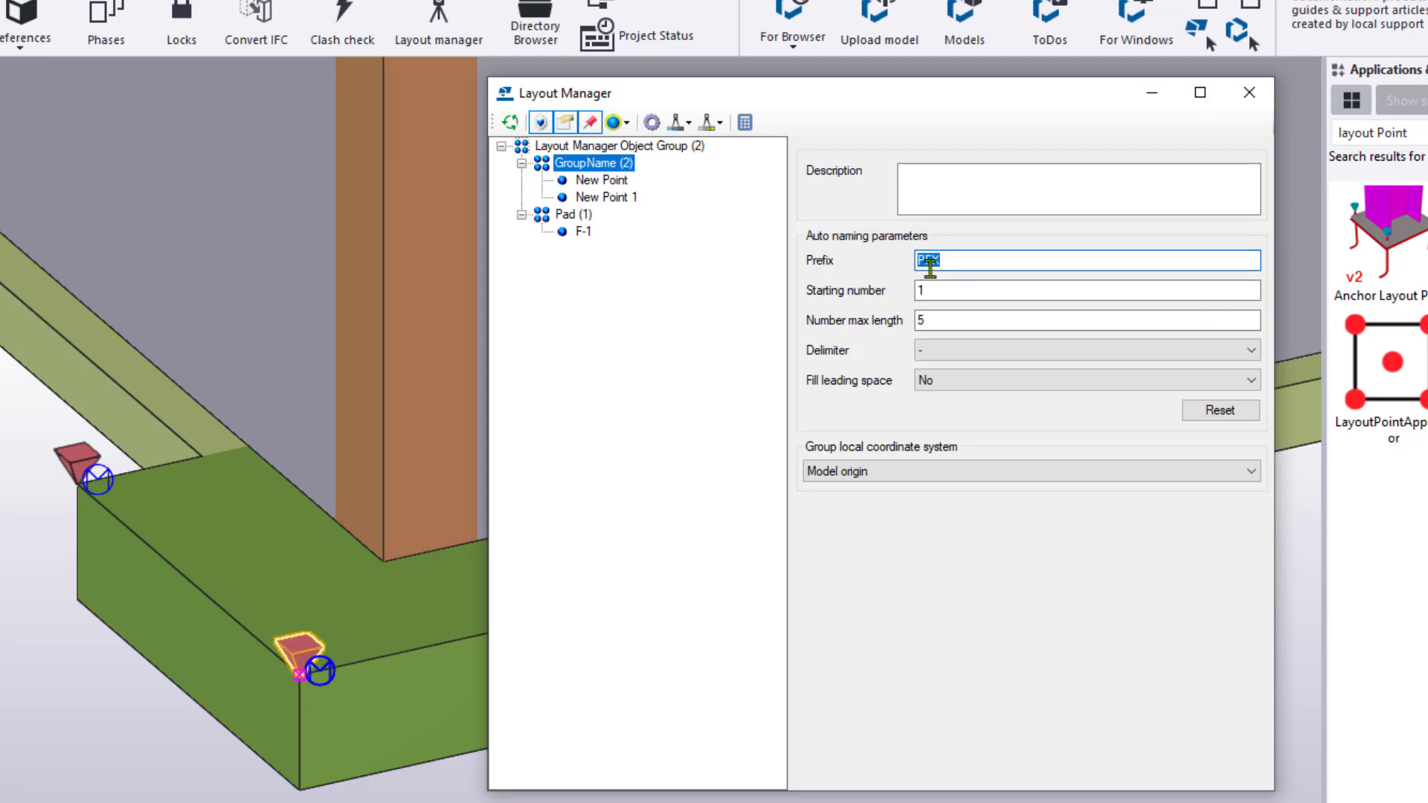
{"action": "left_click_drag", "start_coordinate": [624, 197], "coordinate": [574, 180]}
{"action": "right_click", "coordinate": [577, 181]}
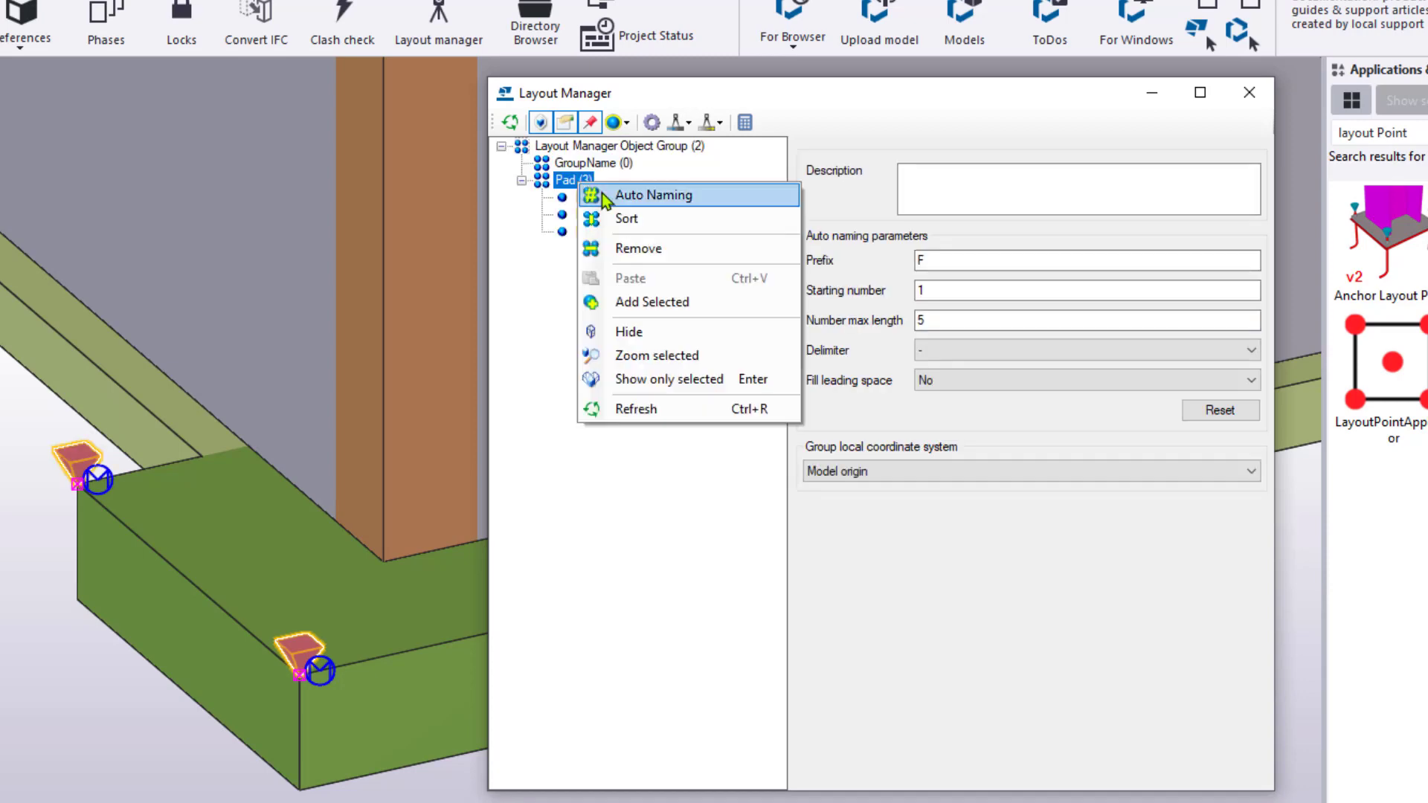
{"action": "left_click", "coordinate": [698, 221]}
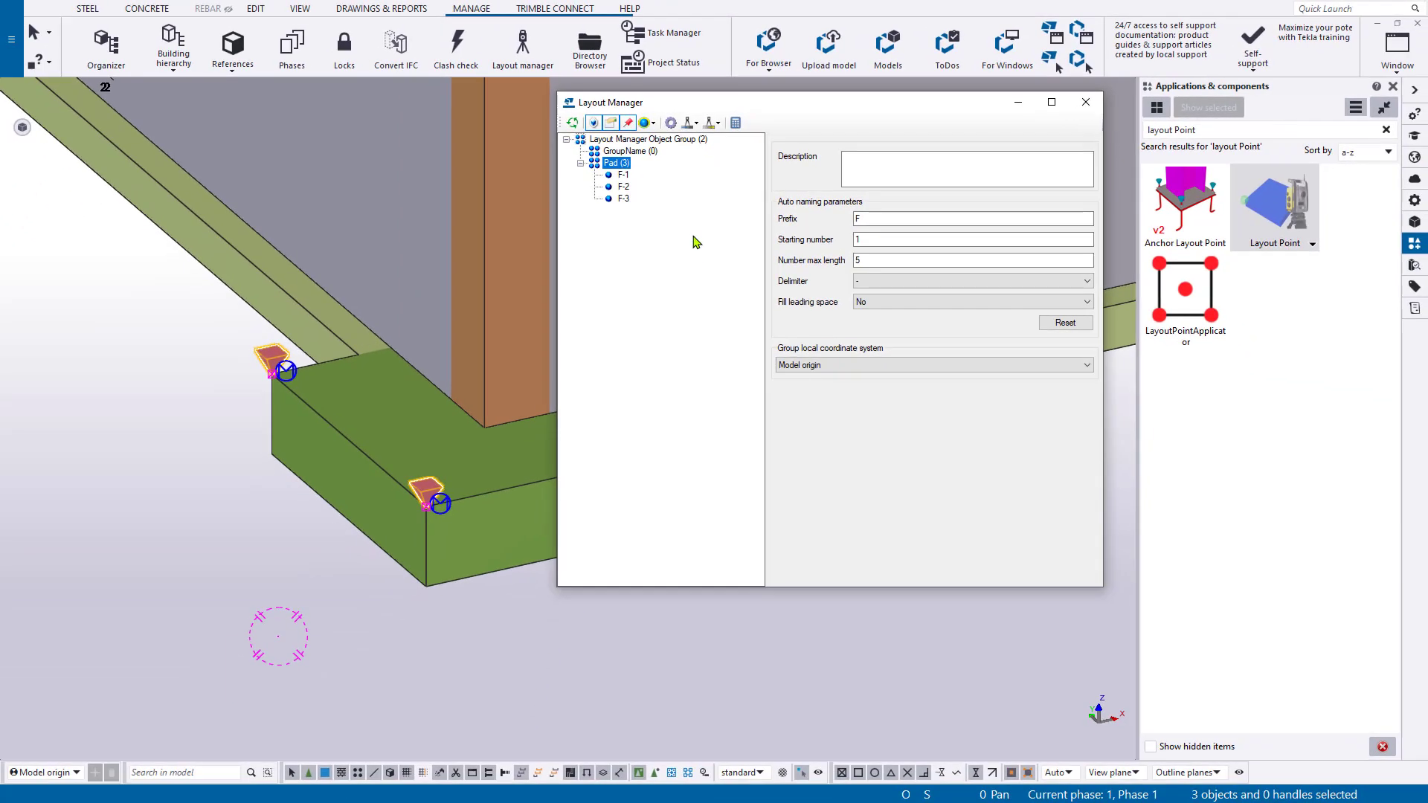
Zoom the model to layout point F-1 from Layout Manager
{"action": "scroll", "coordinate": [313, 485], "scroll_direction": "down", "scroll_amount": 2}
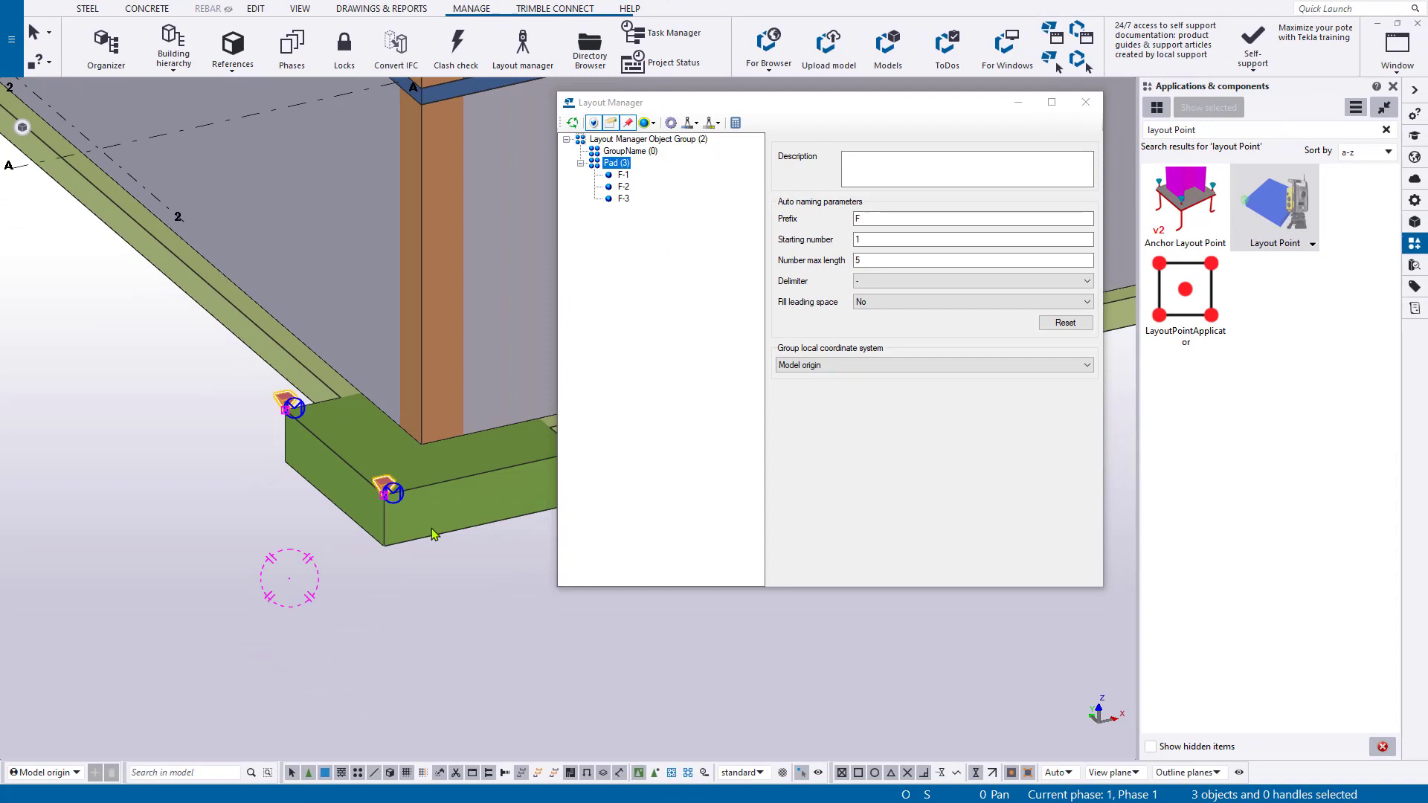
{"action": "middle_click_drag", "start_coordinate": [432, 533], "coordinate": [337, 520]}
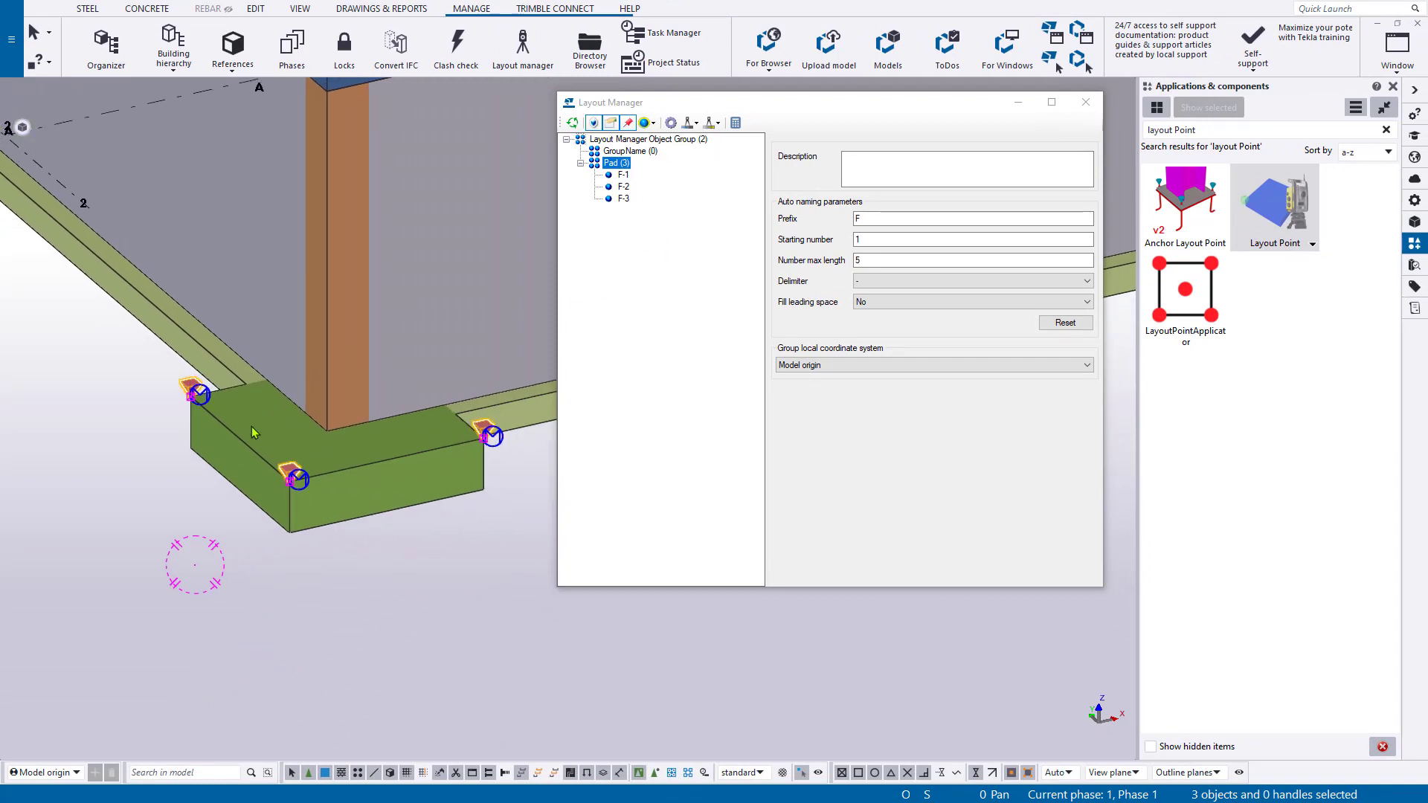
{"action": "left_click", "coordinate": [483, 537]}
{"action": "left_click", "coordinate": [631, 152]}
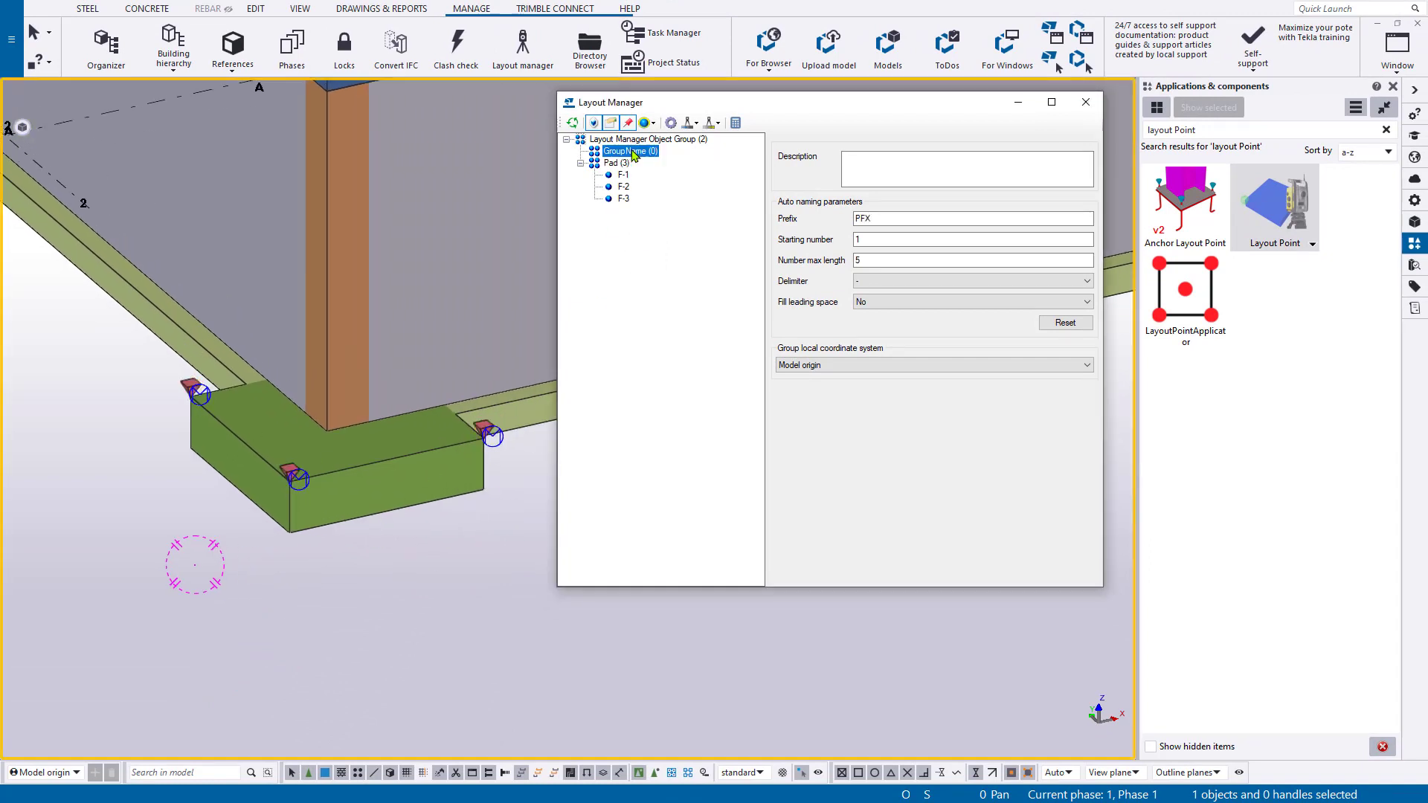
{"action": "left_click", "coordinate": [616, 163]}
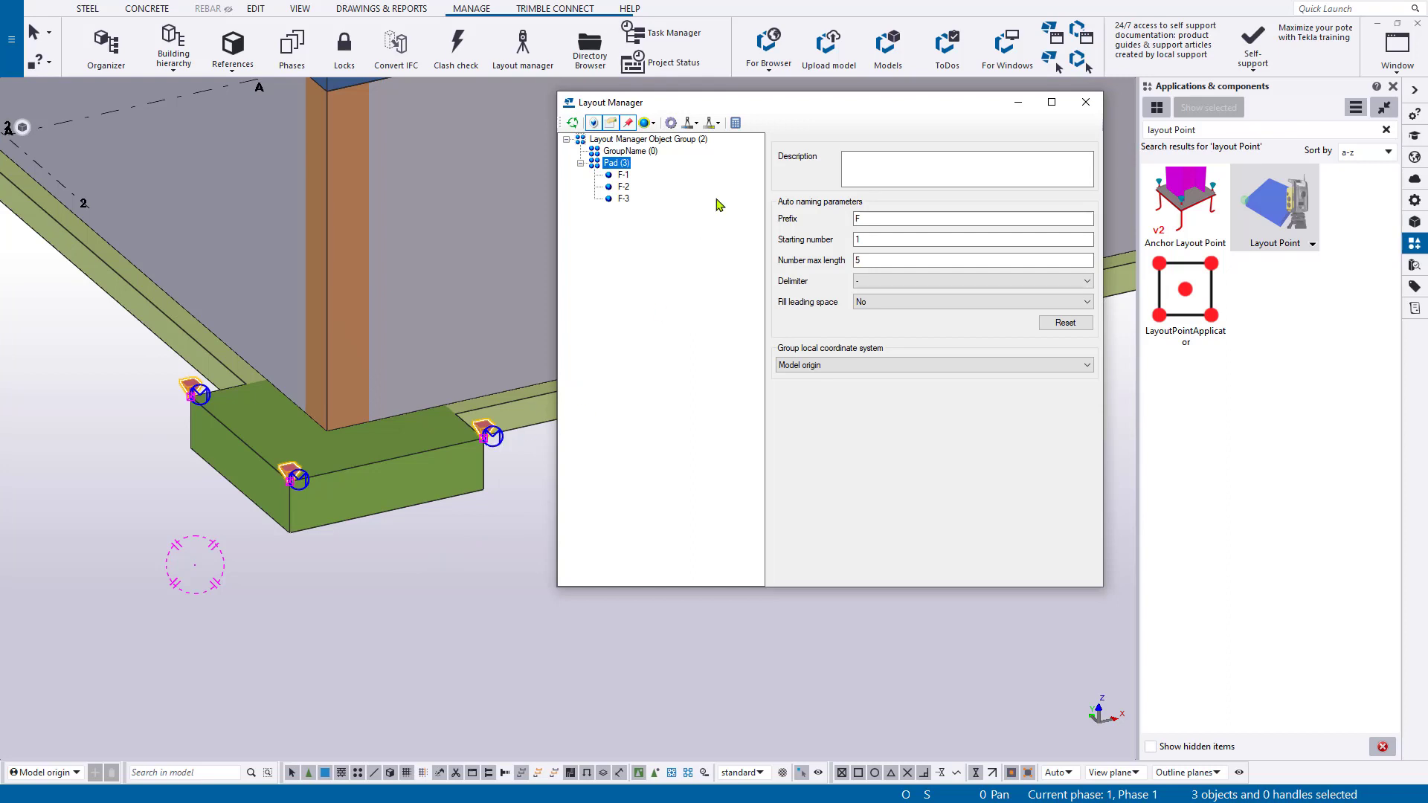
{"action": "left_click", "coordinate": [624, 176]}
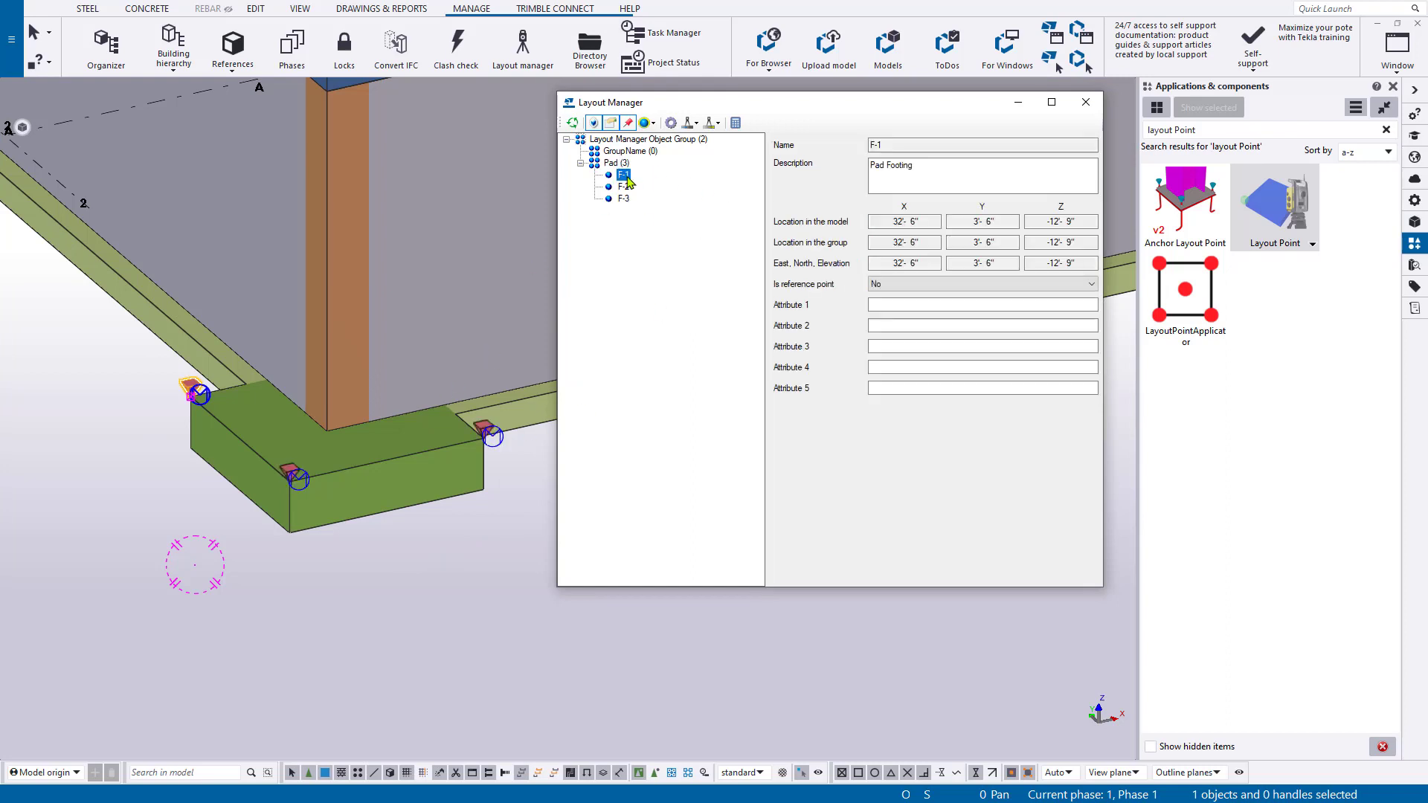
{"action": "right_click", "coordinate": [625, 179]}
{"action": "left_click", "coordinate": [676, 236]}
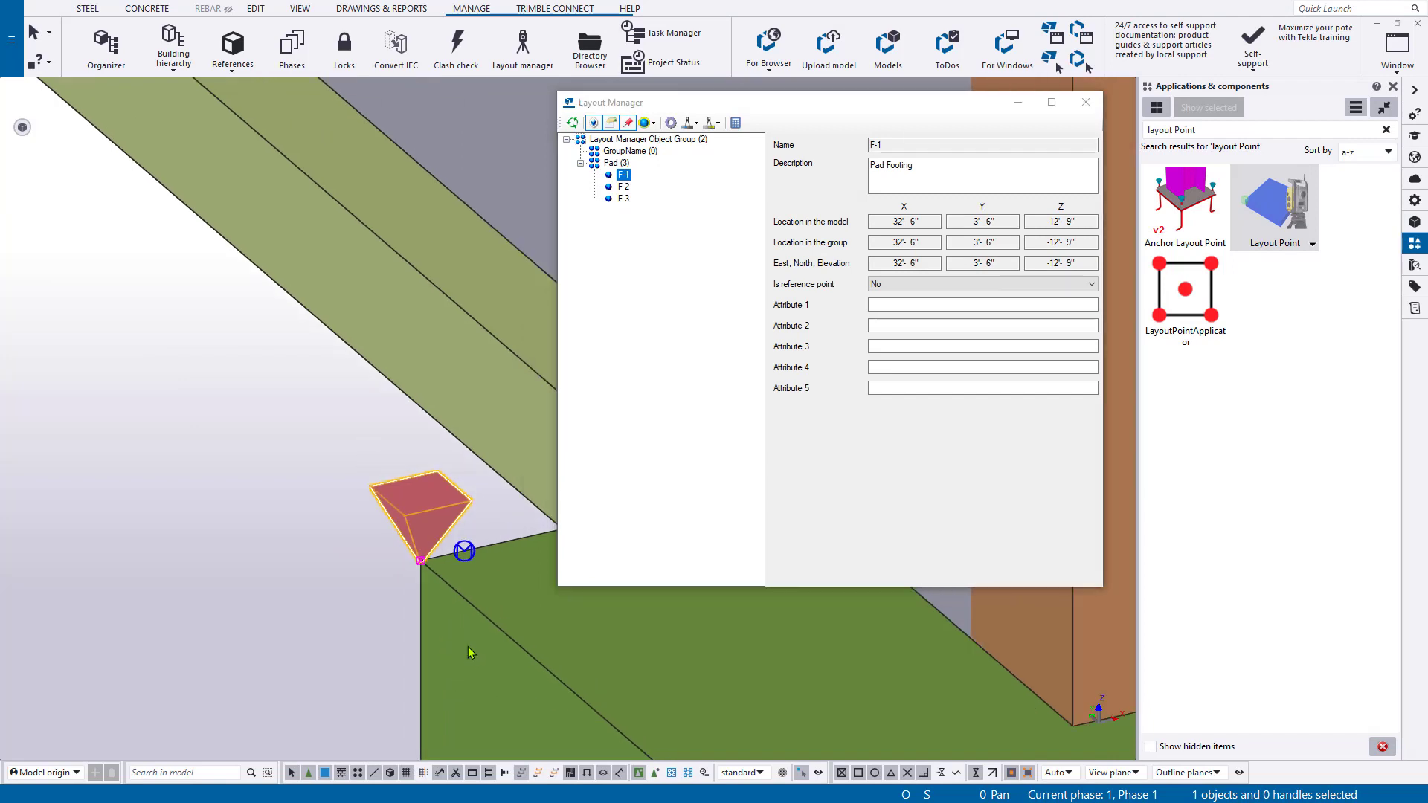
{"action": "scroll", "coordinate": [342, 528], "scroll_direction": "down", "scroll_amount": 5}
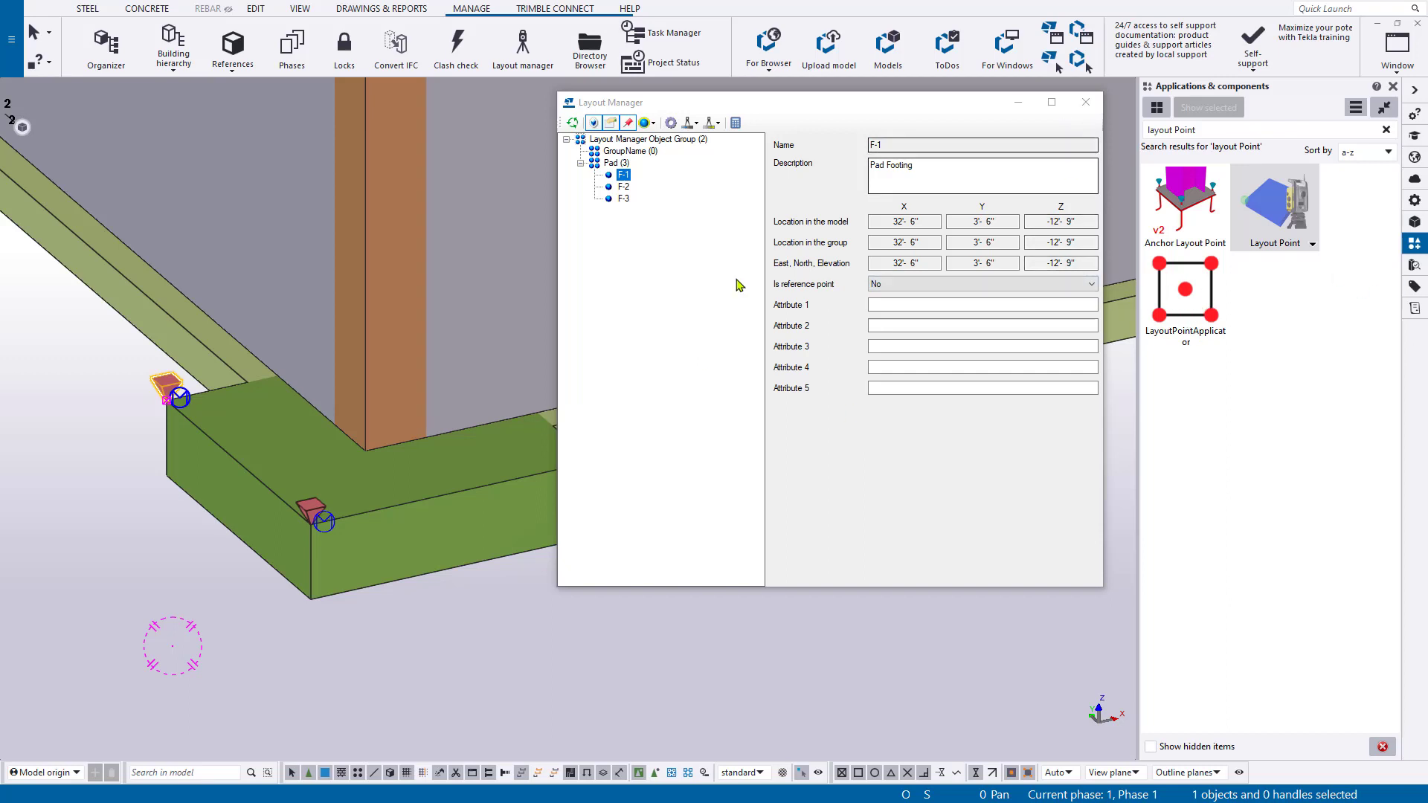
Remove the GroupName and Pad groups and confirm the deletion
{"action": "left_click", "coordinate": [628, 150]}
{"action": "left_click", "coordinate": [617, 163], "text": "ctrl"}
{"action": "right_click", "coordinate": [617, 165]}
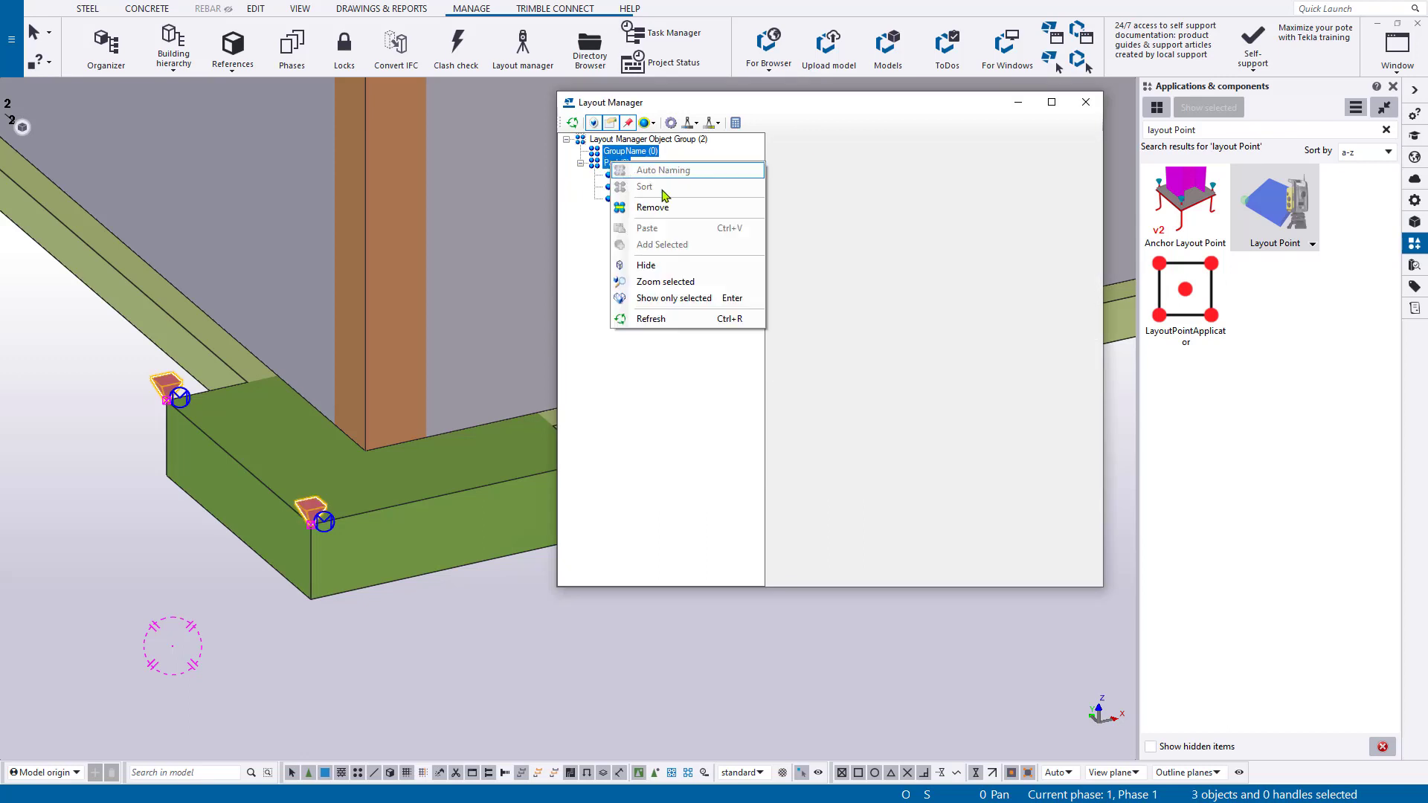
{"action": "left_click", "coordinate": [669, 208]}
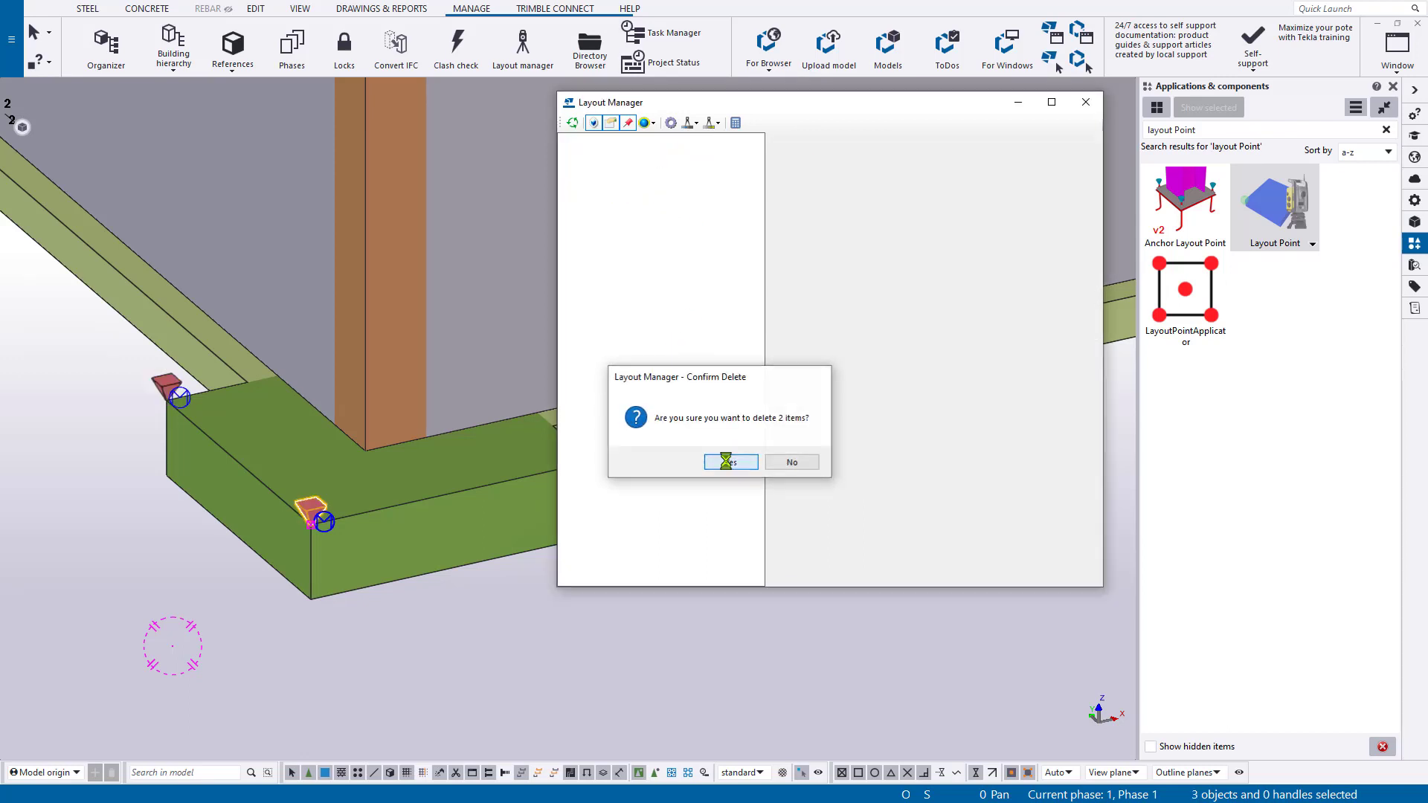
{"action": "left_click", "coordinate": [728, 461]}
Close Layout Manager and bring the whole building into view
{"action": "left_click", "coordinate": [1085, 103]}
{"action": "scroll", "coordinate": [959, 513], "scroll_direction": "down", "scroll_amount": 10}
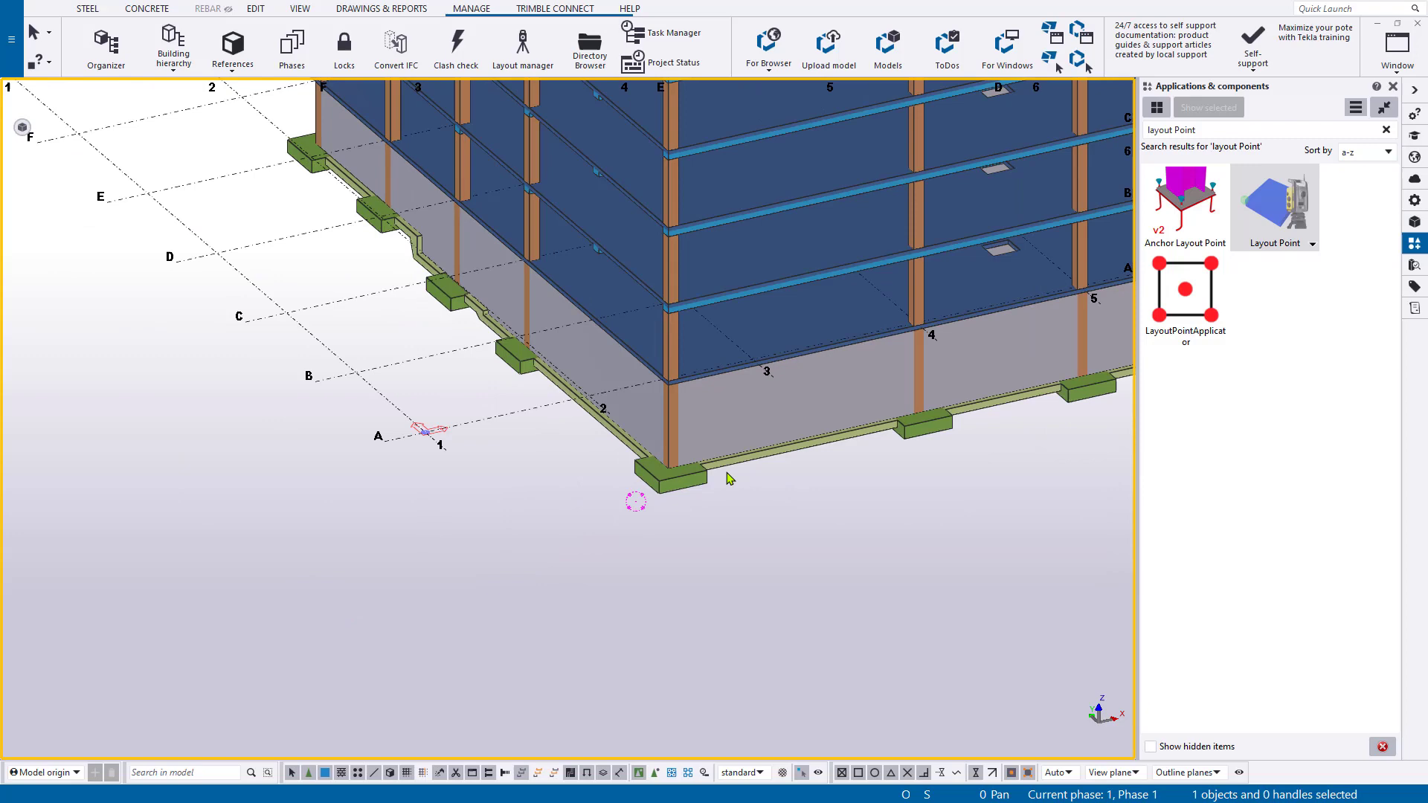
{"action": "scroll", "coordinate": [930, 468], "scroll_direction": "up", "scroll_amount": 5}
{"action": "middle_click_drag", "start_coordinate": [930, 469], "coordinate": [940, 621]}
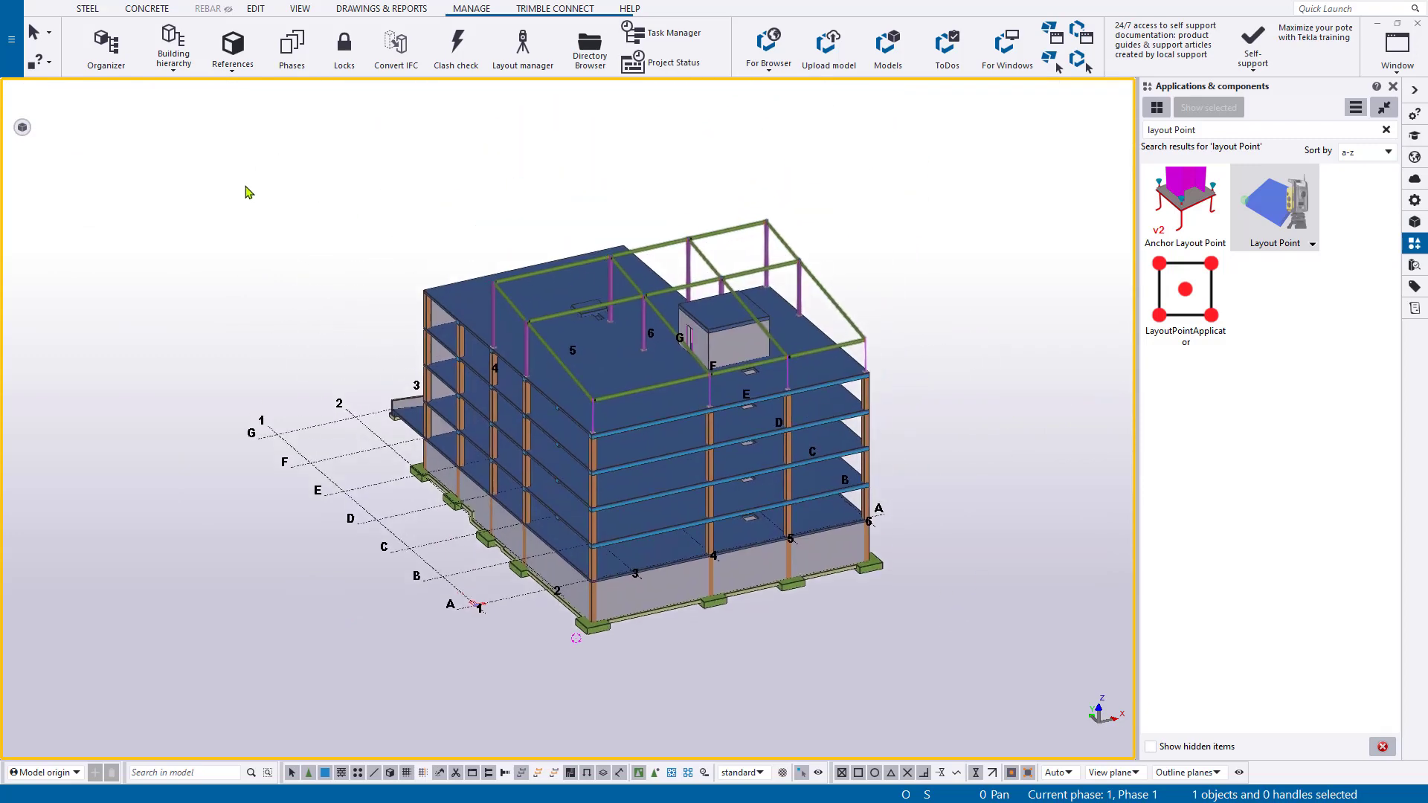
Set the base point location to Model origin in Project properties
{"action": "left_click", "coordinate": [13, 44]}
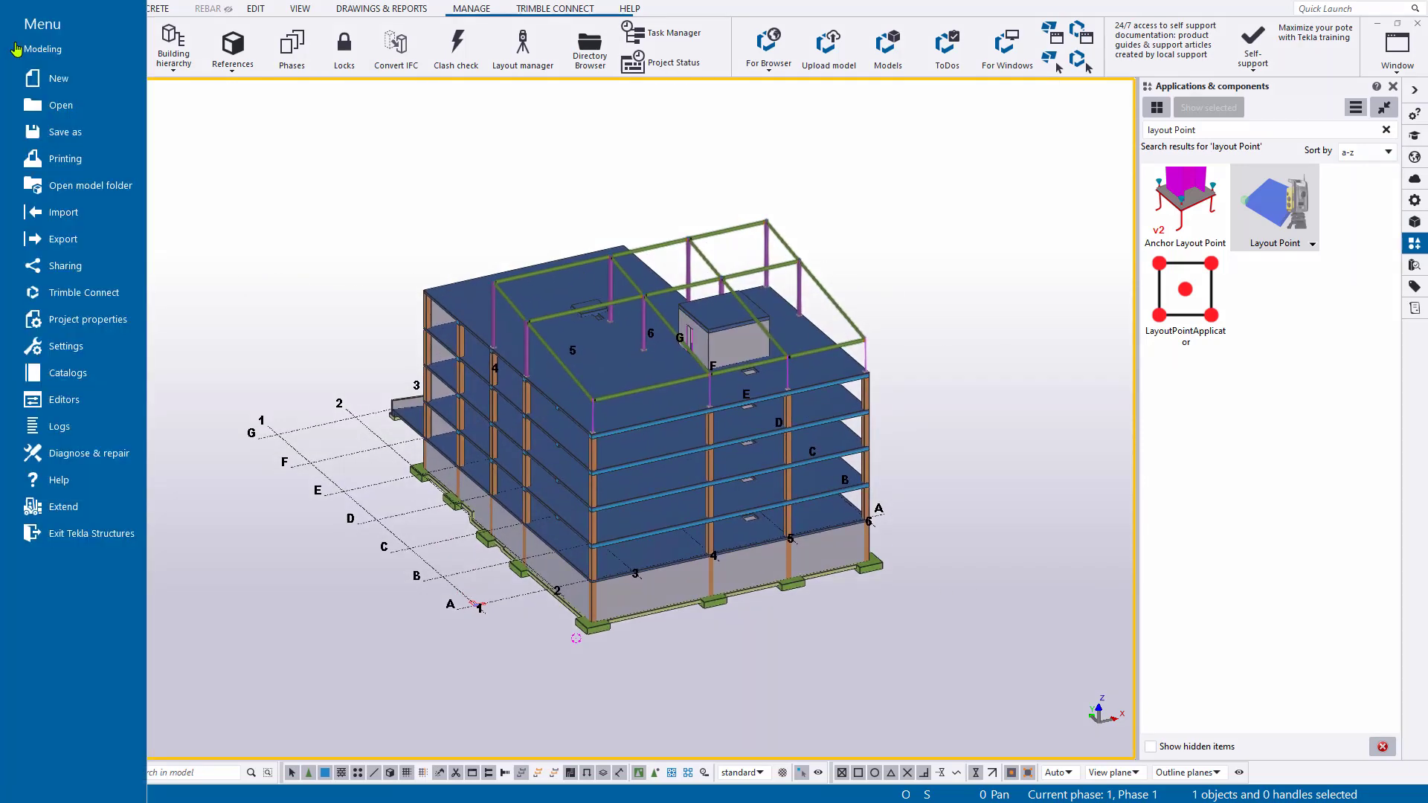
{"action": "left_click", "coordinate": [113, 316]}
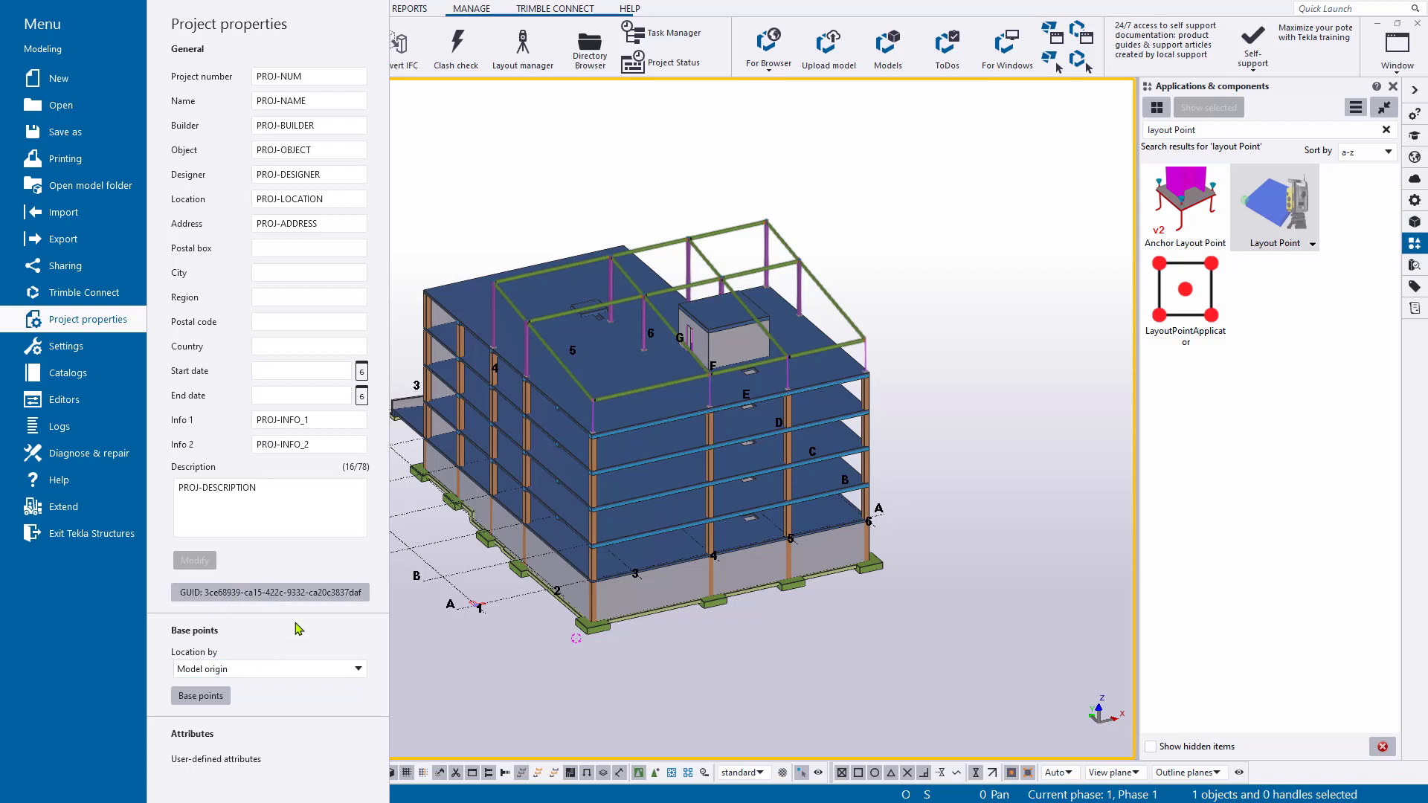
{"action": "left_click", "coordinate": [362, 671]}
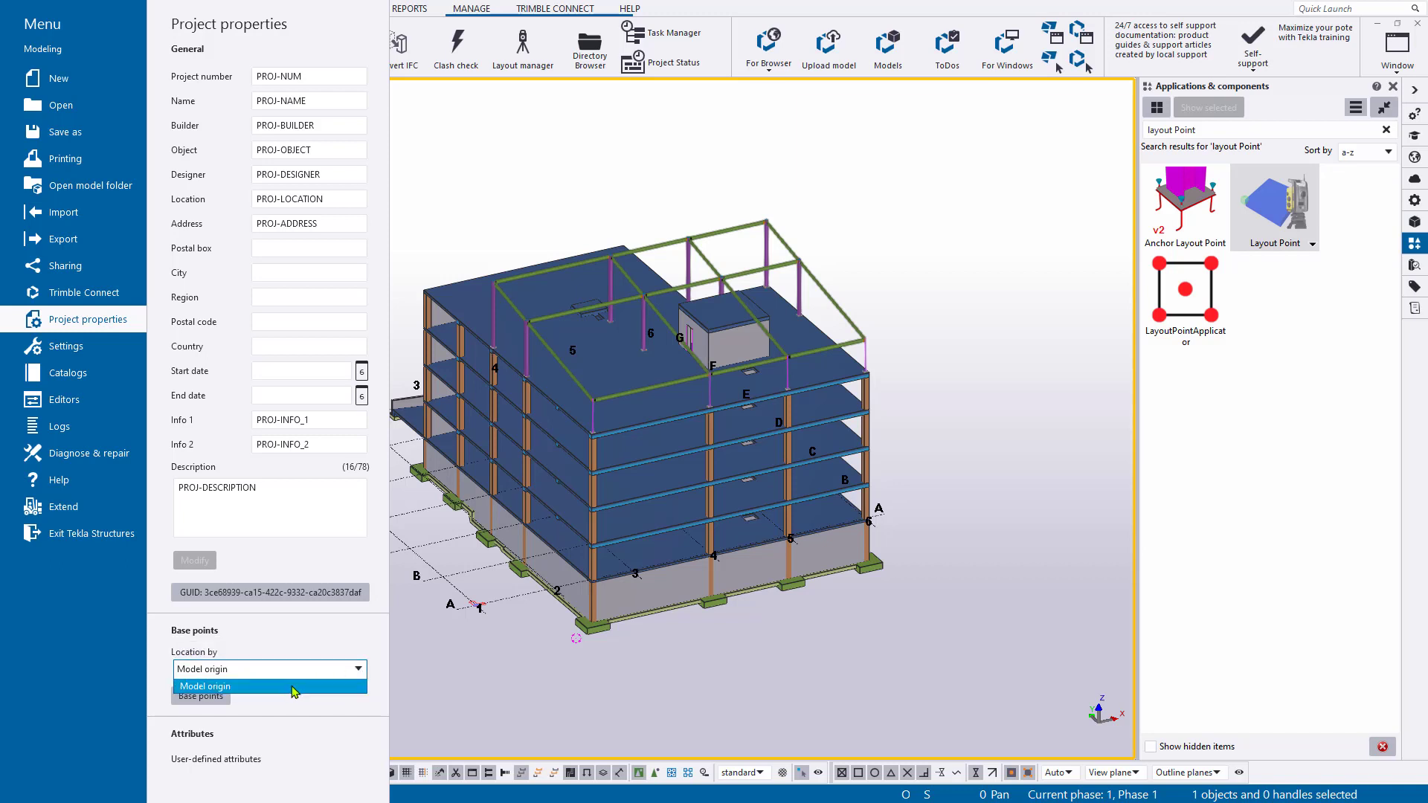
{"action": "left_click", "coordinate": [272, 691]}
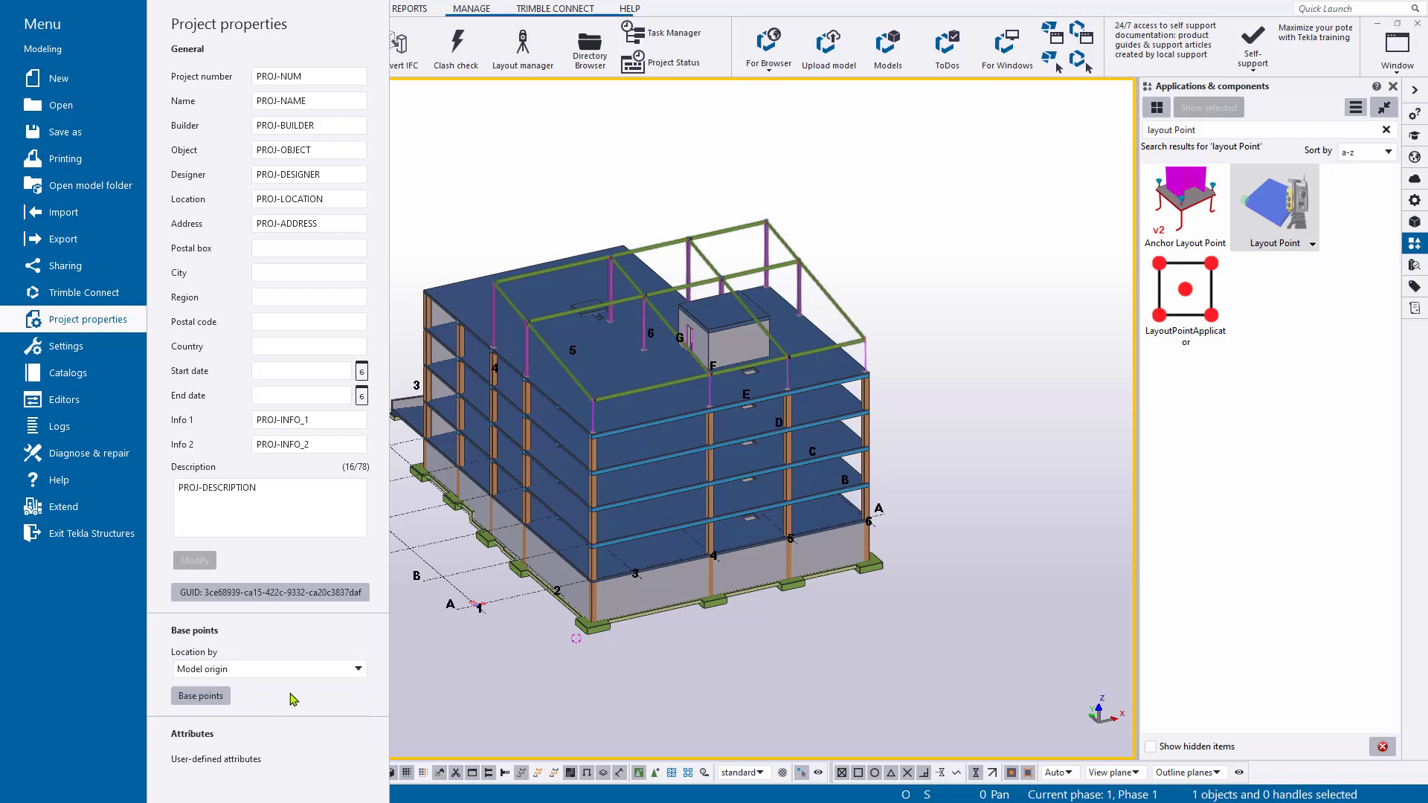
{"action": "left_click", "coordinate": [223, 702]}
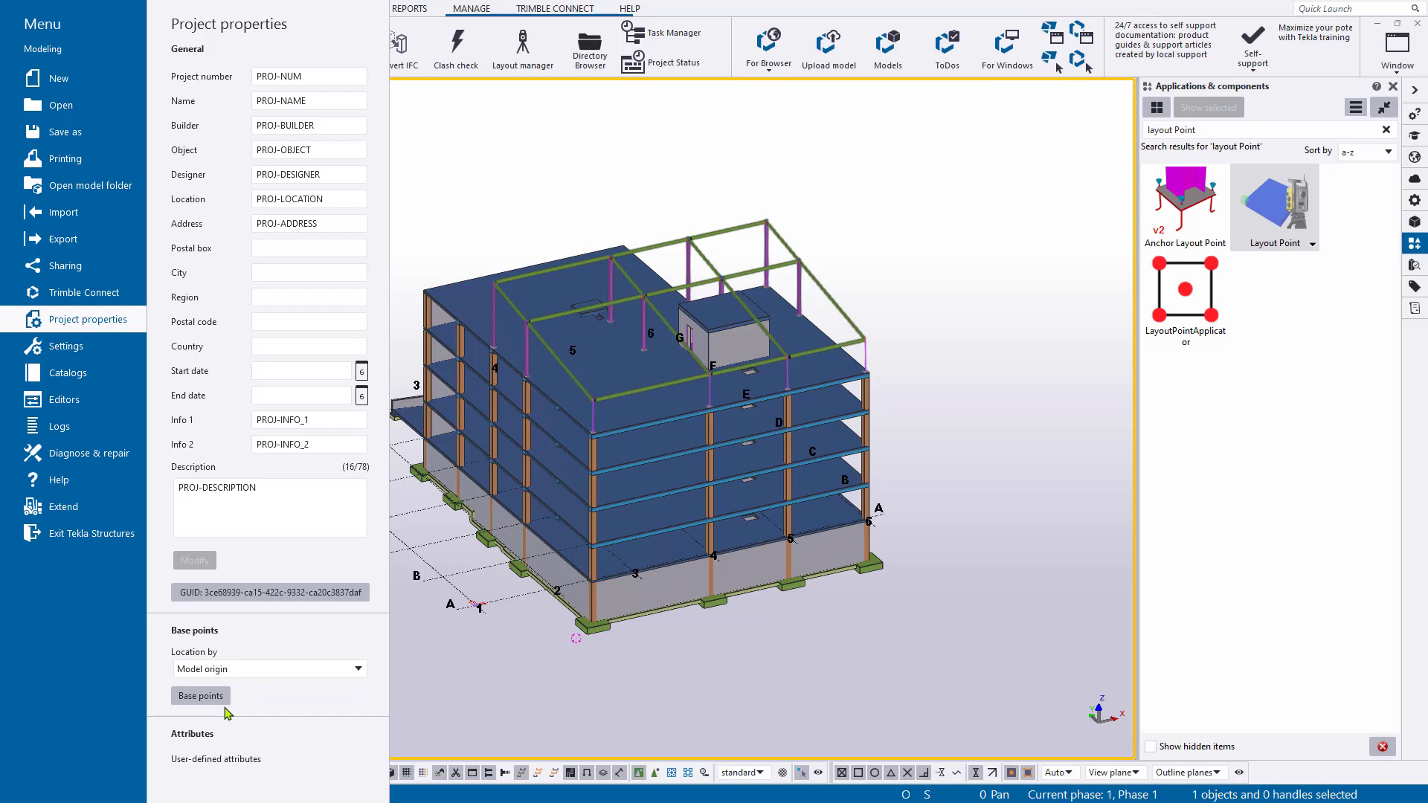
Review the default 0' base point settings beside a plan view of the origin, then close them
{"action": "left_click", "coordinate": [226, 699]}
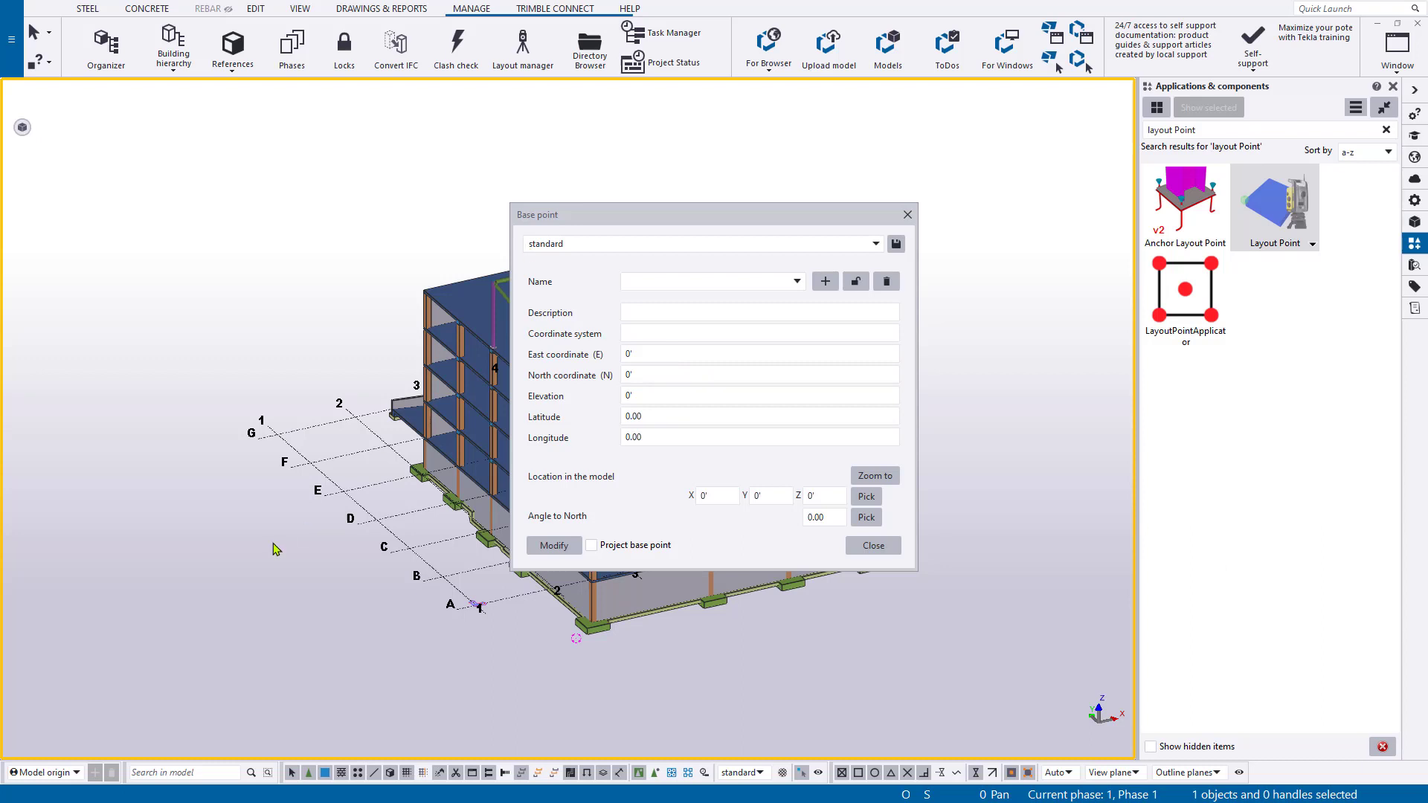
{"action": "key", "text": "ctrl+p"}
{"action": "scroll", "coordinate": [334, 568], "scroll_direction": "up", "scroll_amount": 8}
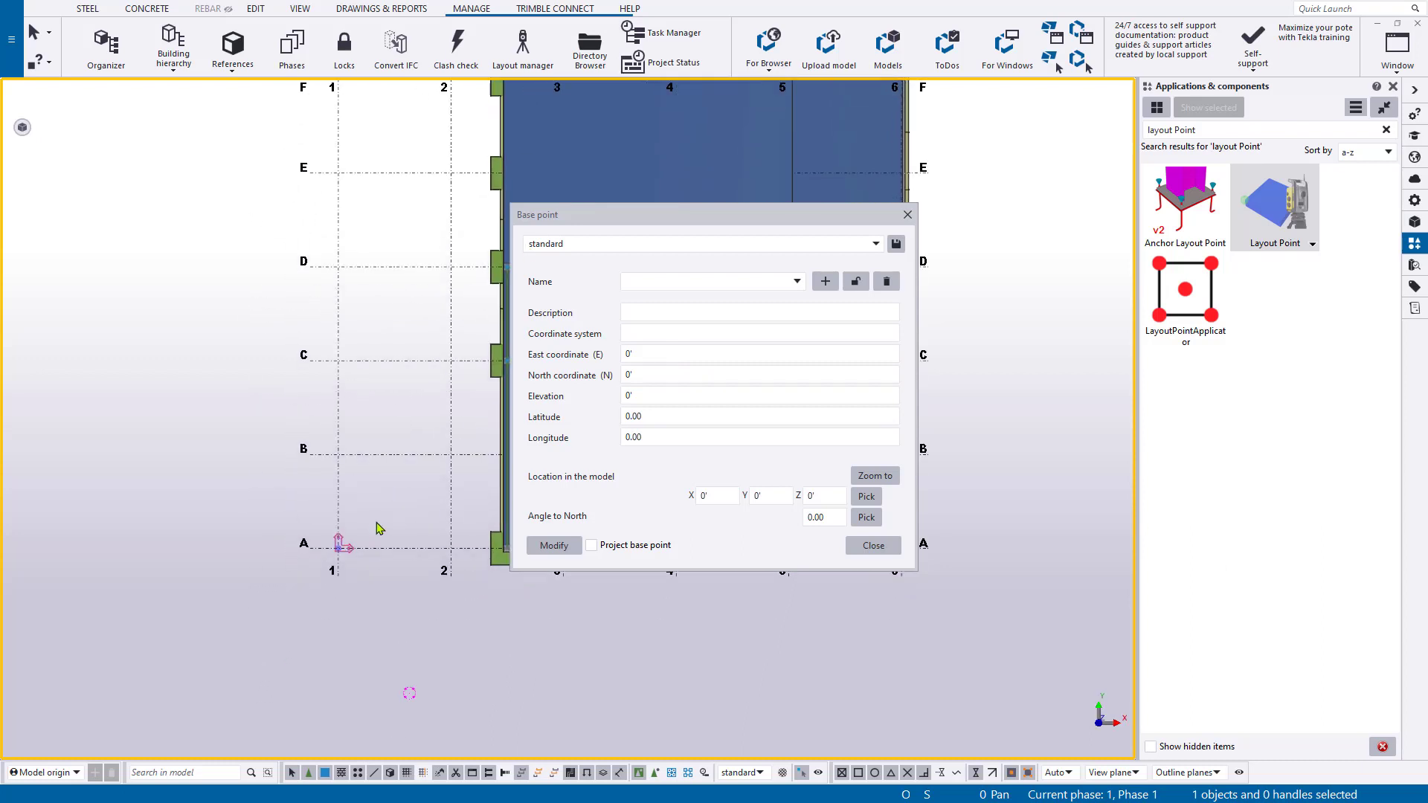
{"action": "middle_click_drag", "start_coordinate": [357, 565], "coordinate": [359, 509]}
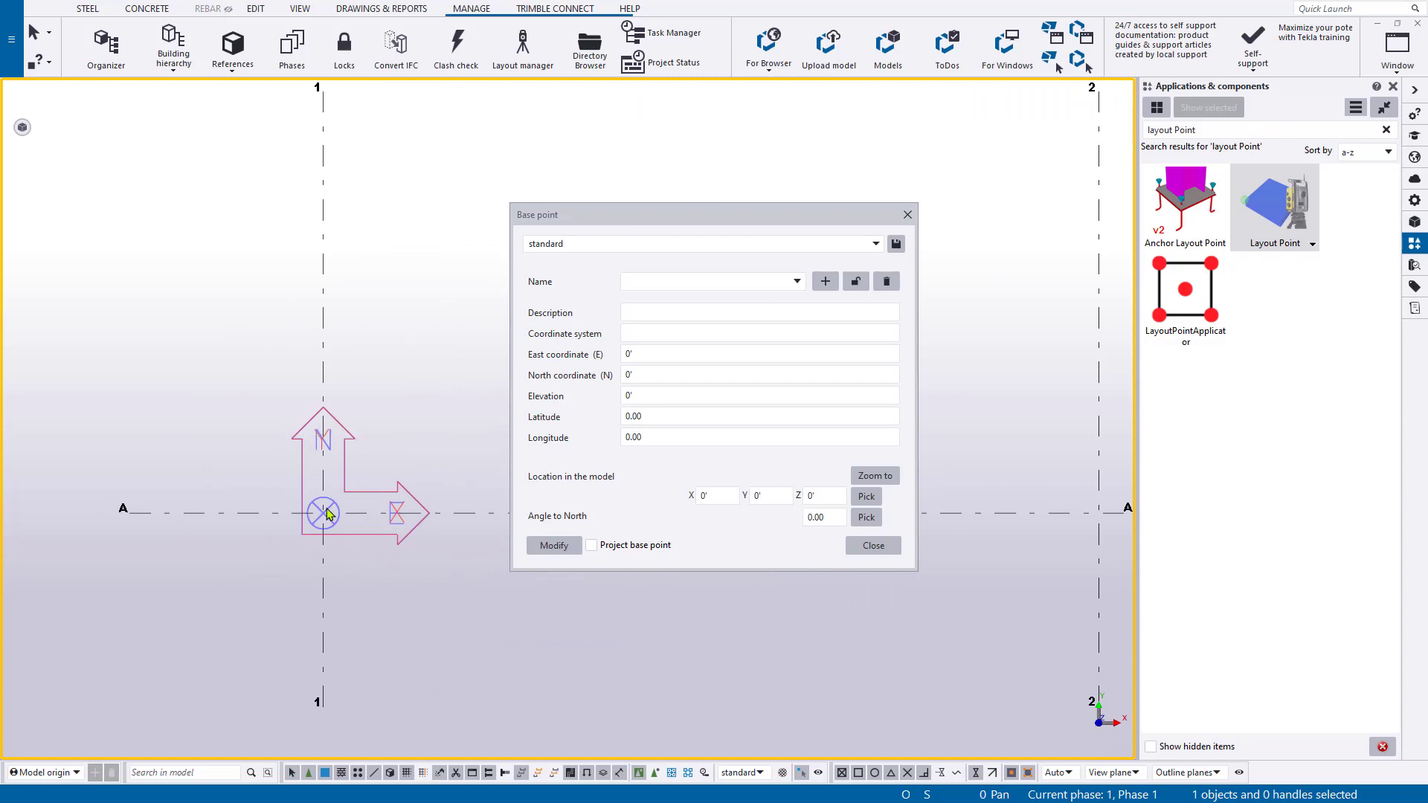
{"action": "left_click", "coordinate": [906, 215]}
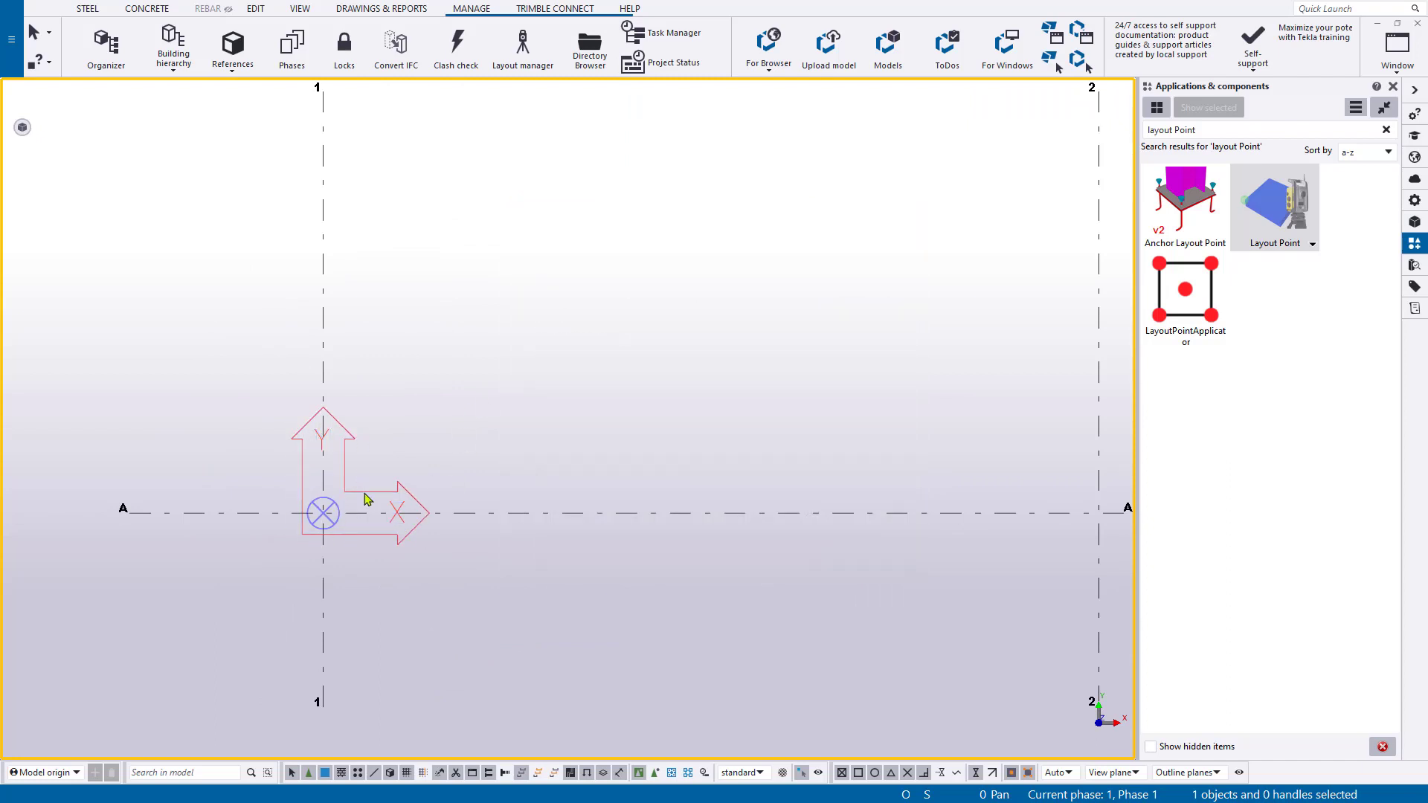
Return to a plan view centred on the origin at grid lines 1 and A
{"action": "scroll", "coordinate": [320, 476], "scroll_direction": "up", "scroll_amount": 3}
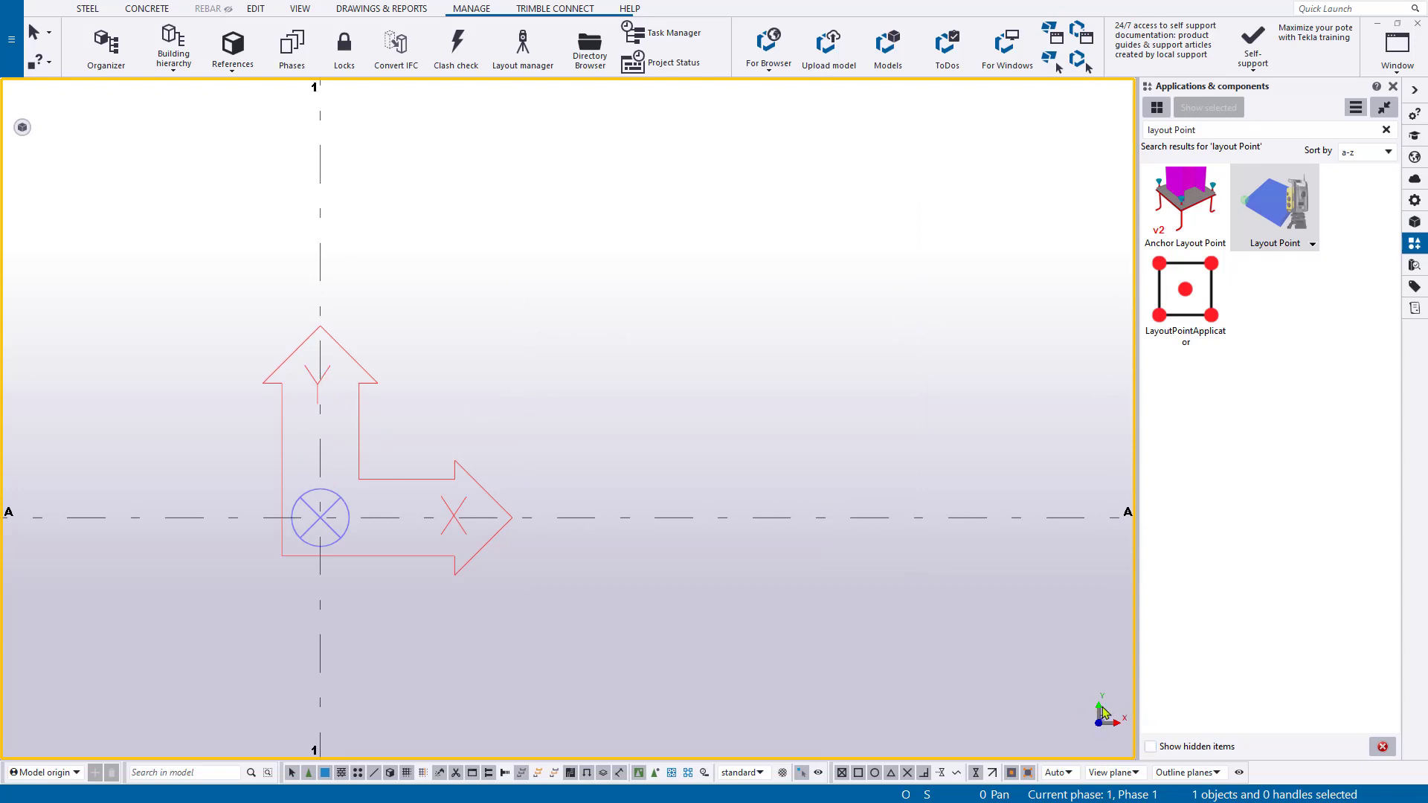
{"action": "middle_click_drag", "start_coordinate": [662, 673], "coordinate": [719, 546], "text": "ctrl"}
{"action": "key", "text": "ctrl+p"}
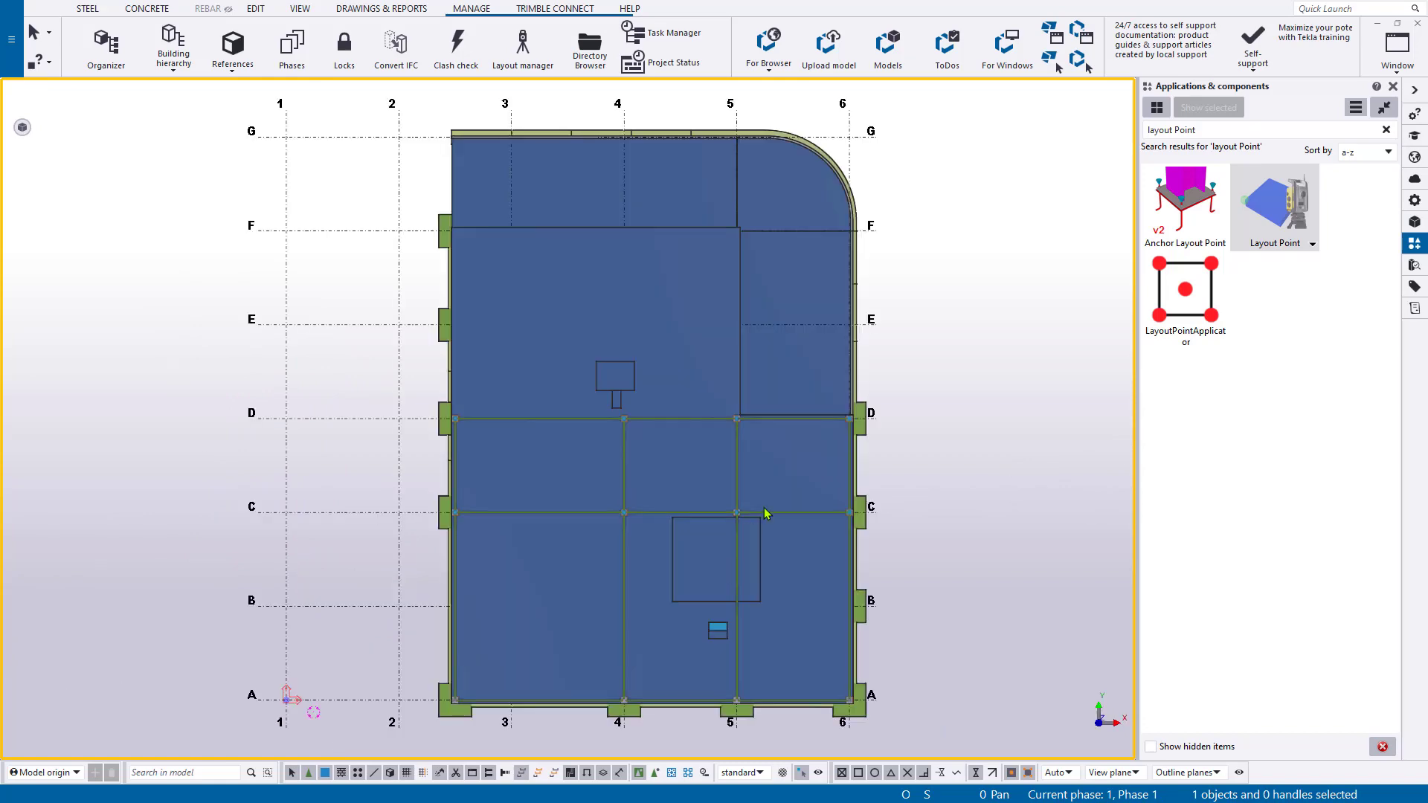
{"action": "scroll", "coordinate": [287, 577], "scroll_direction": "up", "scroll_amount": 3}
{"action": "middle_click_drag", "start_coordinate": [339, 646], "coordinate": [472, 278]}
{"action": "scroll", "coordinate": [487, 411], "scroll_direction": "up", "scroll_amount": 2}
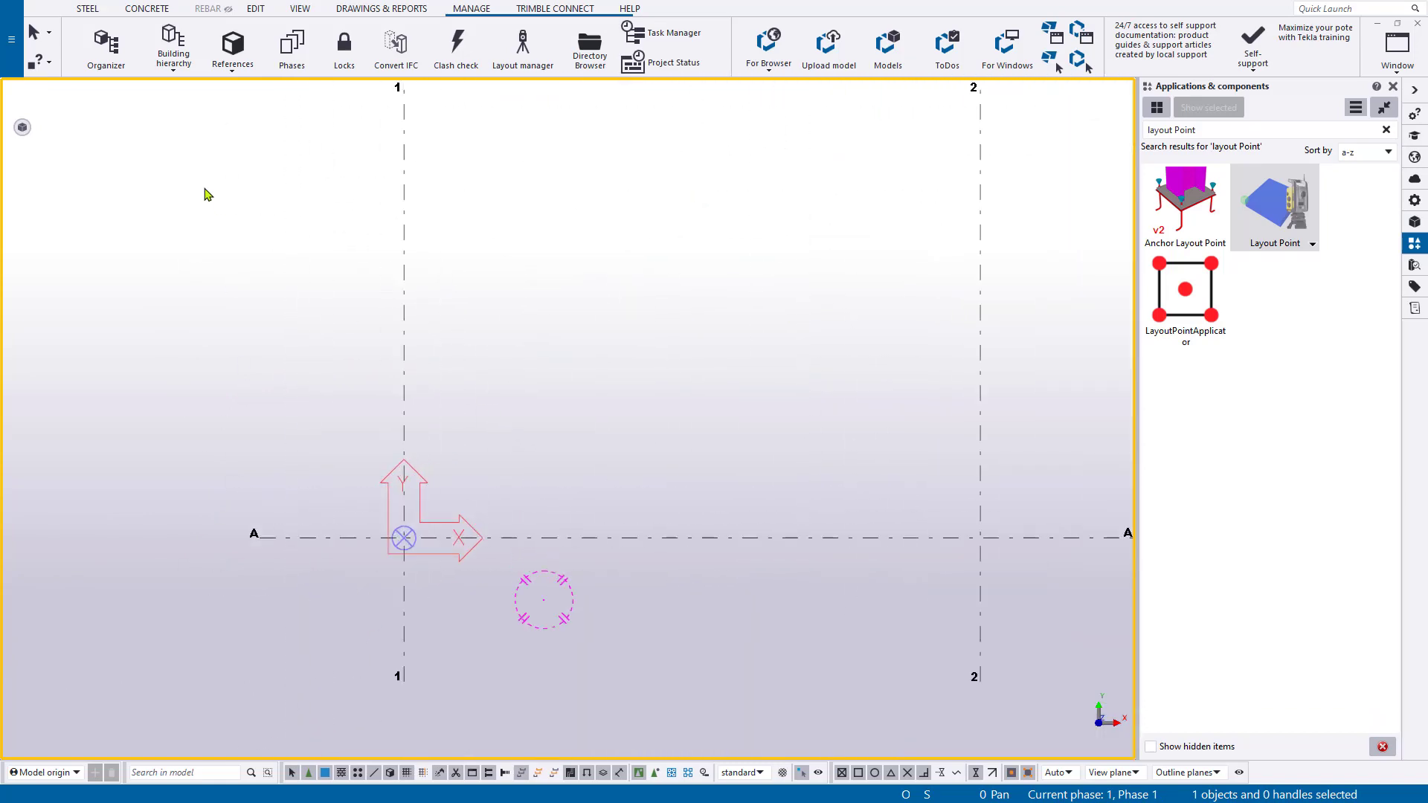
{"action": "left_click", "coordinate": [10, 41]}
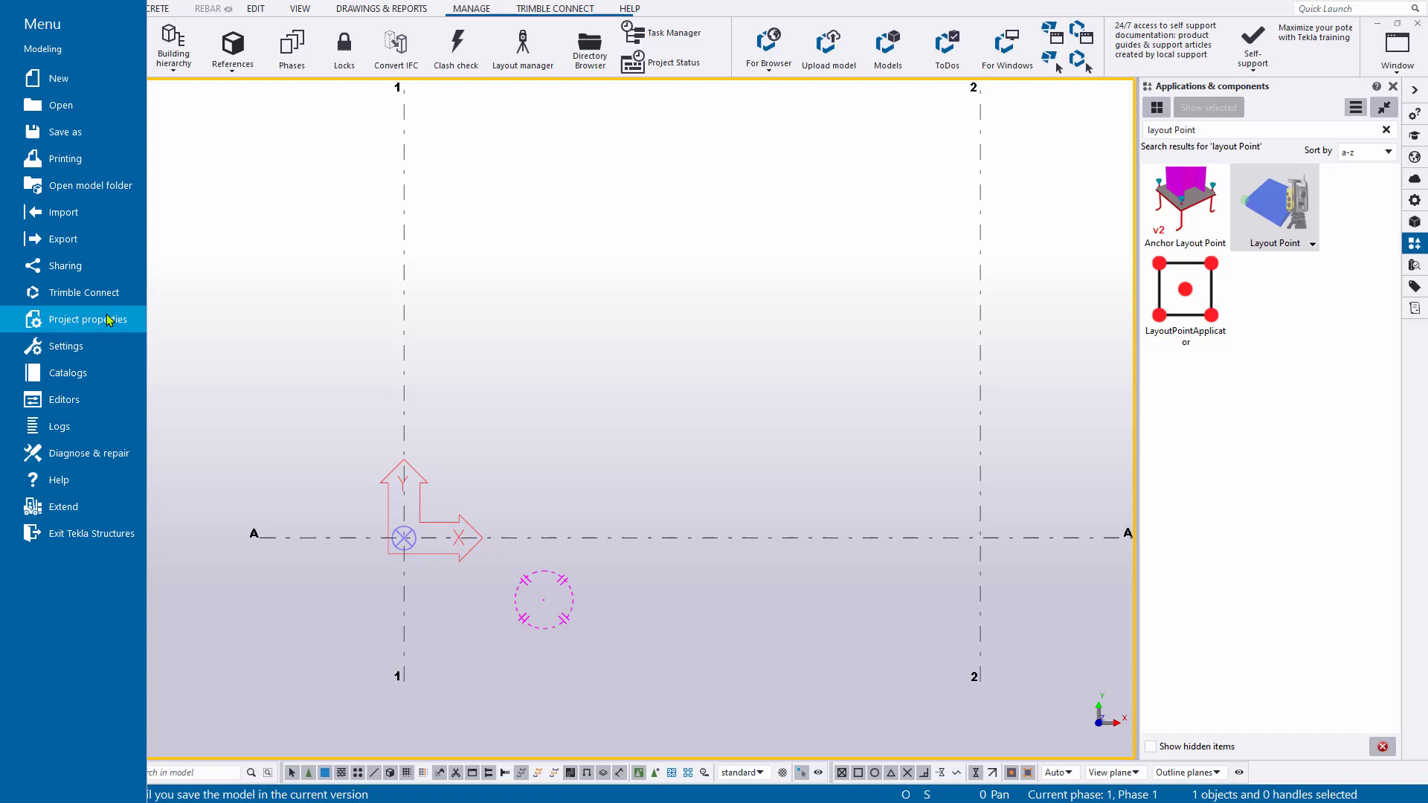
Name the base point 'Project Basepoint 1', describe it 'Example', and make it the project base point
{"action": "left_click", "coordinate": [83, 319]}
{"action": "left_click", "coordinate": [195, 695]}
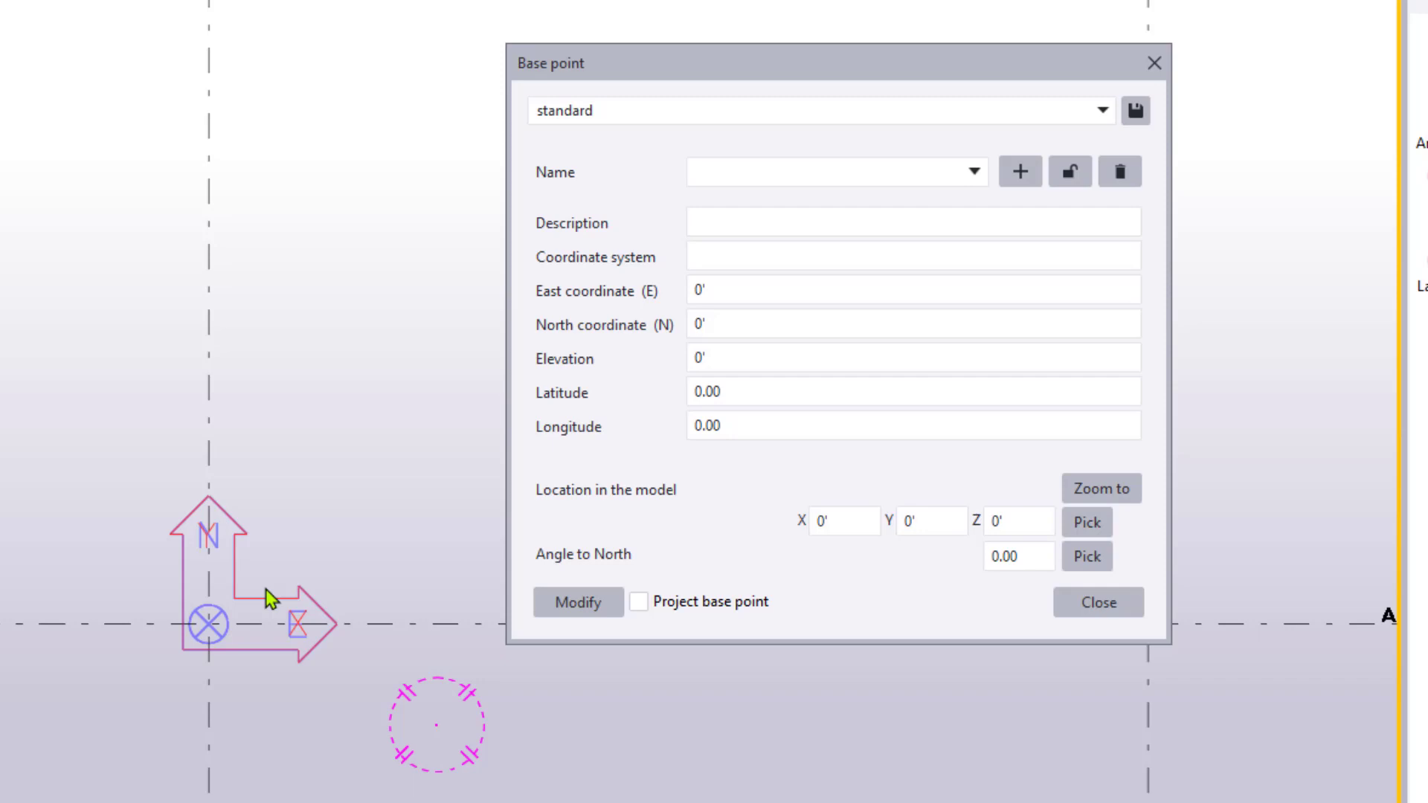
{"action": "left_click", "coordinate": [781, 182]}
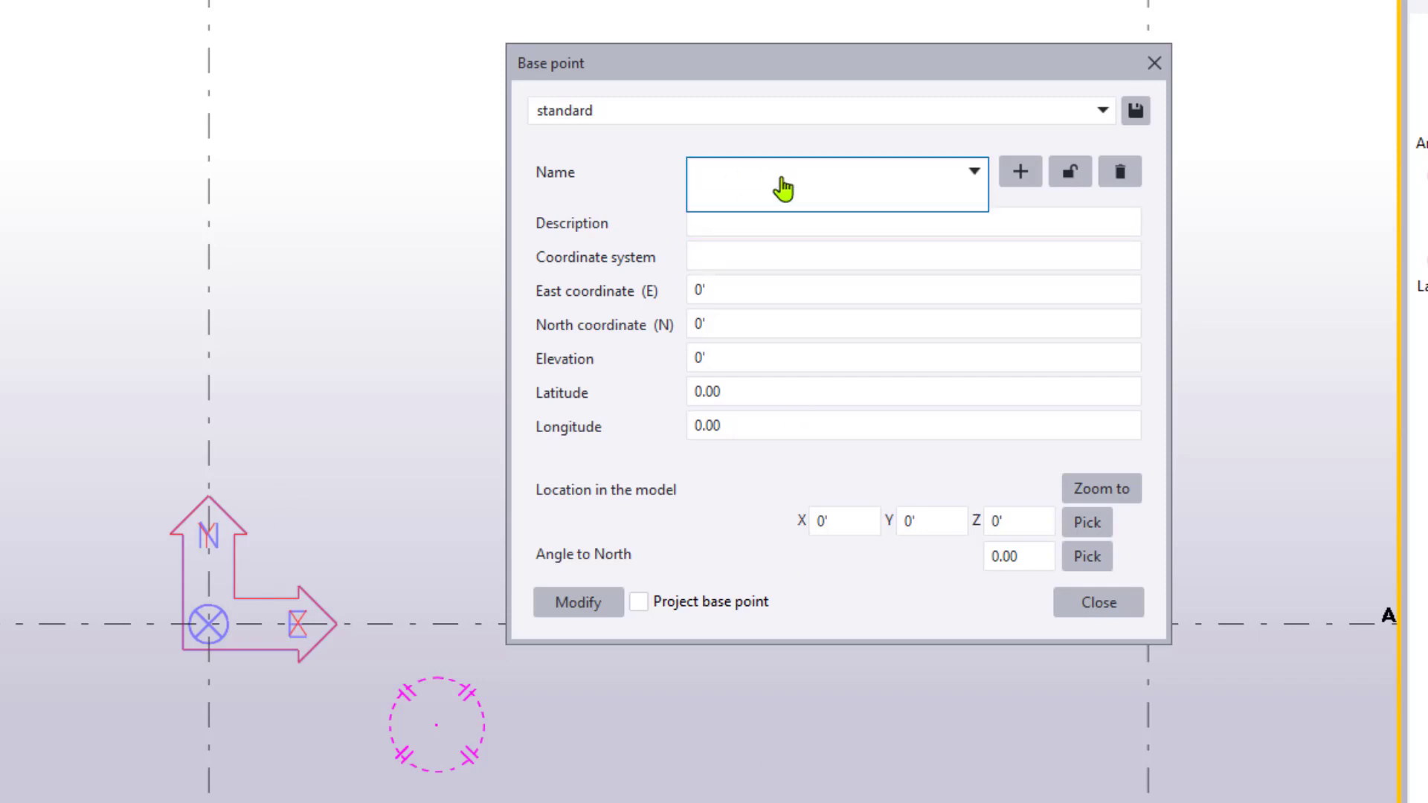
{"action": "type", "text": "Project Basepoint"}
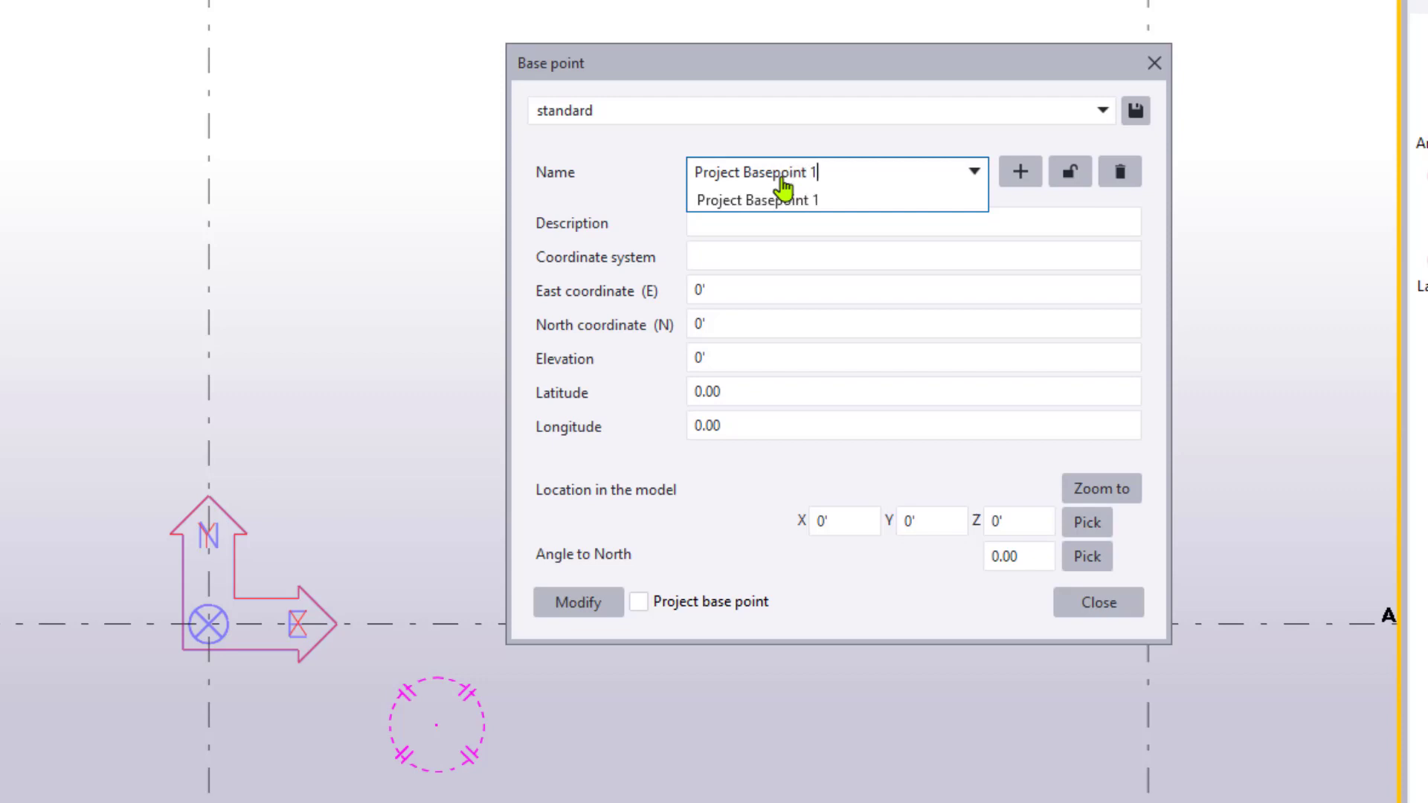
{"action": "type", "text": " 1"}
{"action": "left_click", "coordinate": [767, 220]}
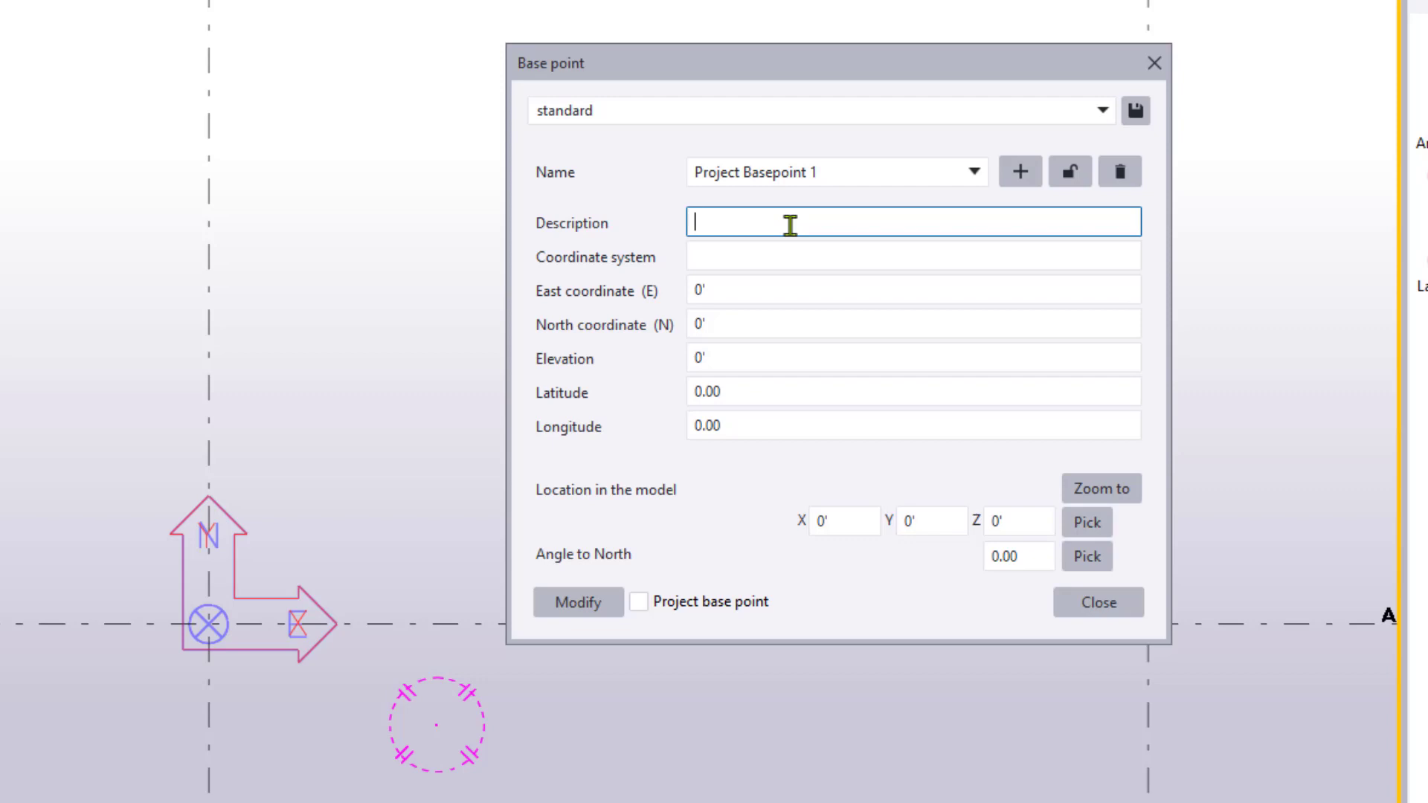
{"action": "type", "text": "Example"}
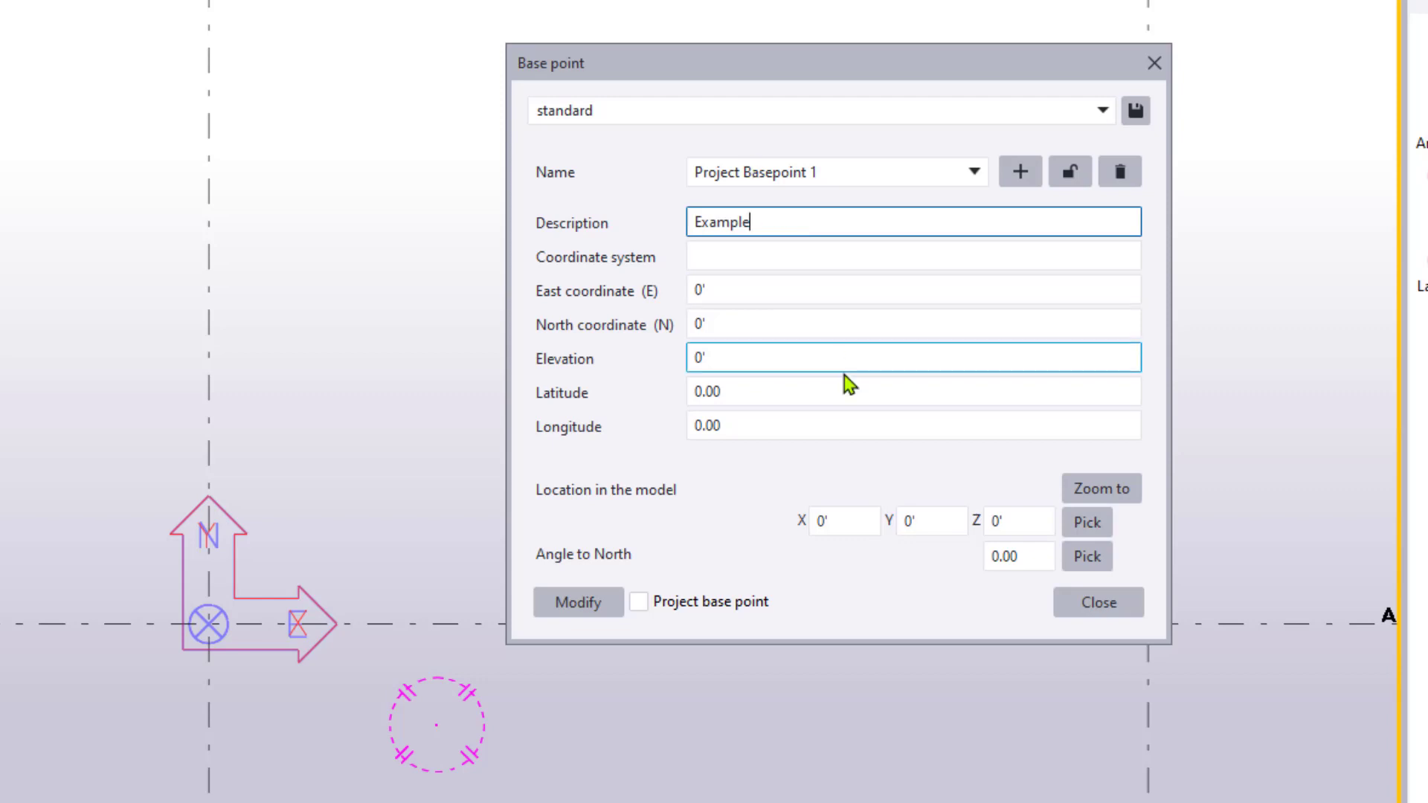
{"action": "left_click", "coordinate": [677, 604]}
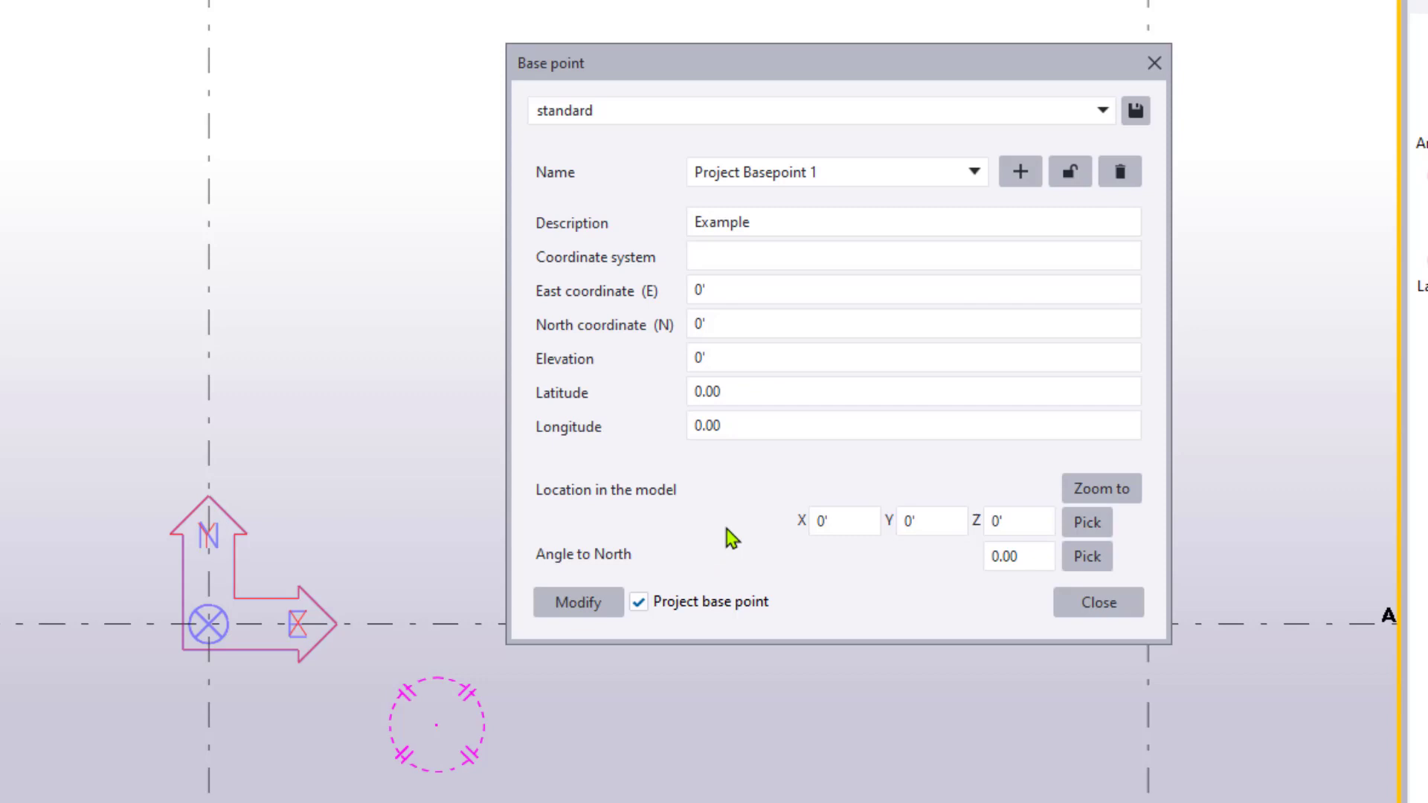
Enter State Plane coordinates: East and North 1000'0", elevation 66'6"
{"action": "left_click", "coordinate": [759, 257]}
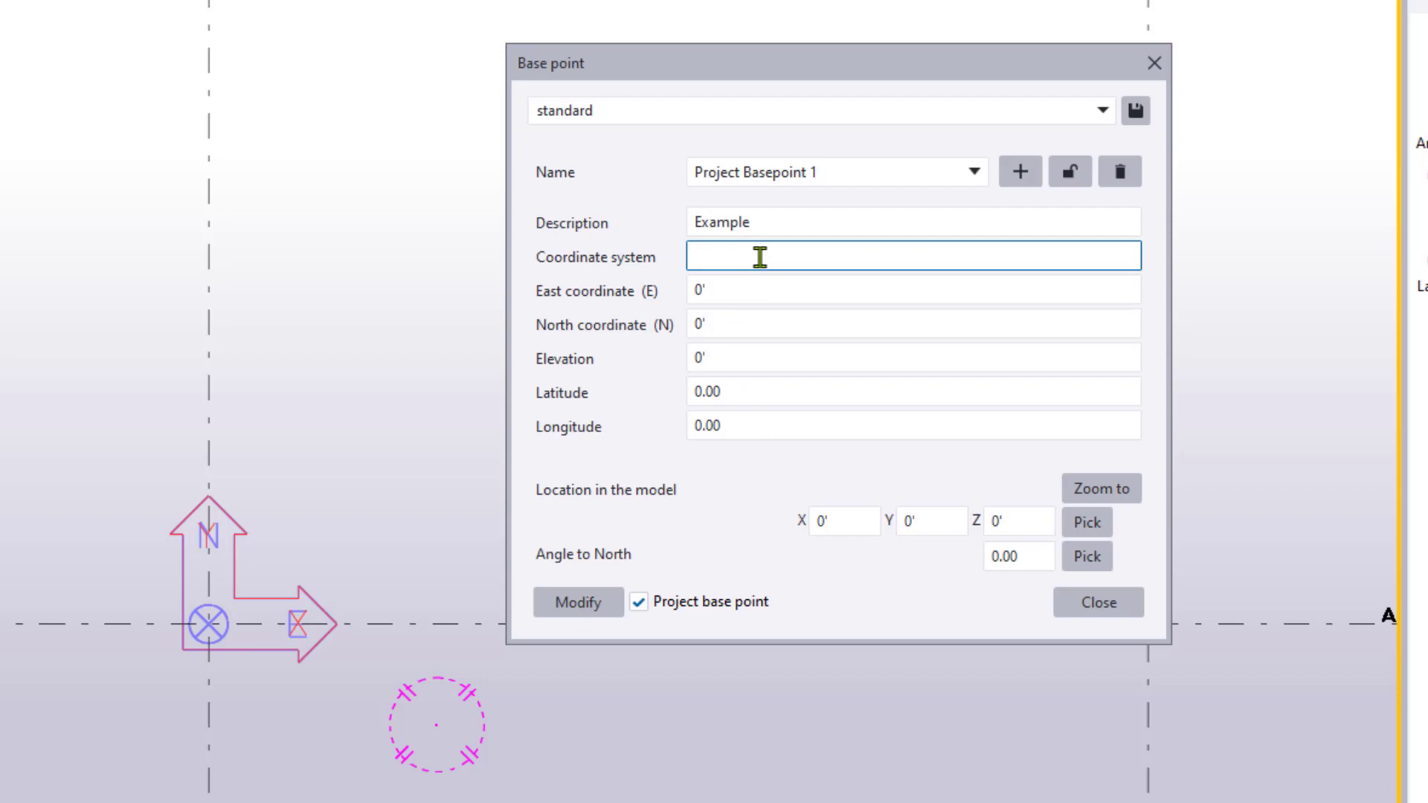
{"action": "type", "text": "State Plane"}
{"action": "left_click", "coordinate": [720, 289]}
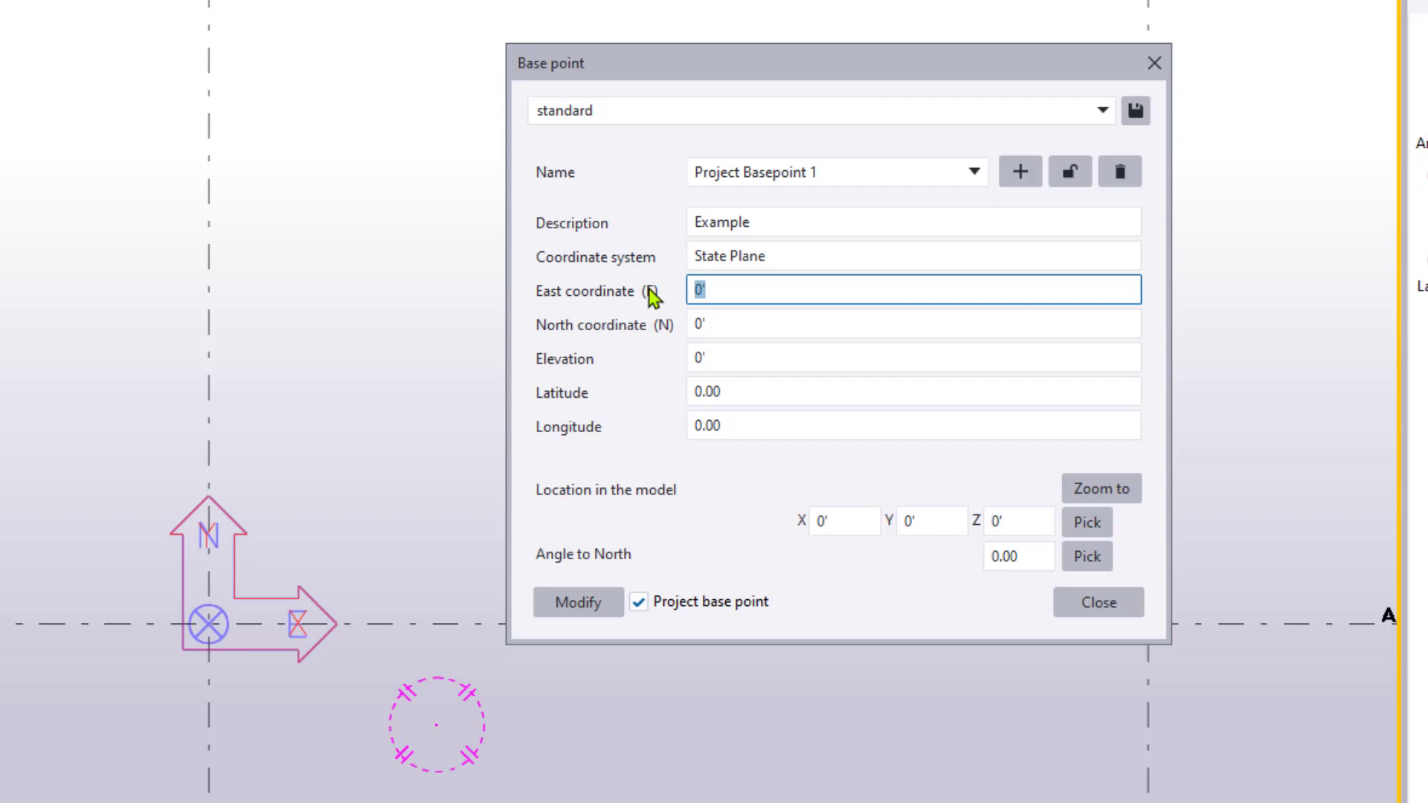
{"action": "type", "text": "1000'"}
{"action": "key", "text": "Tab"}
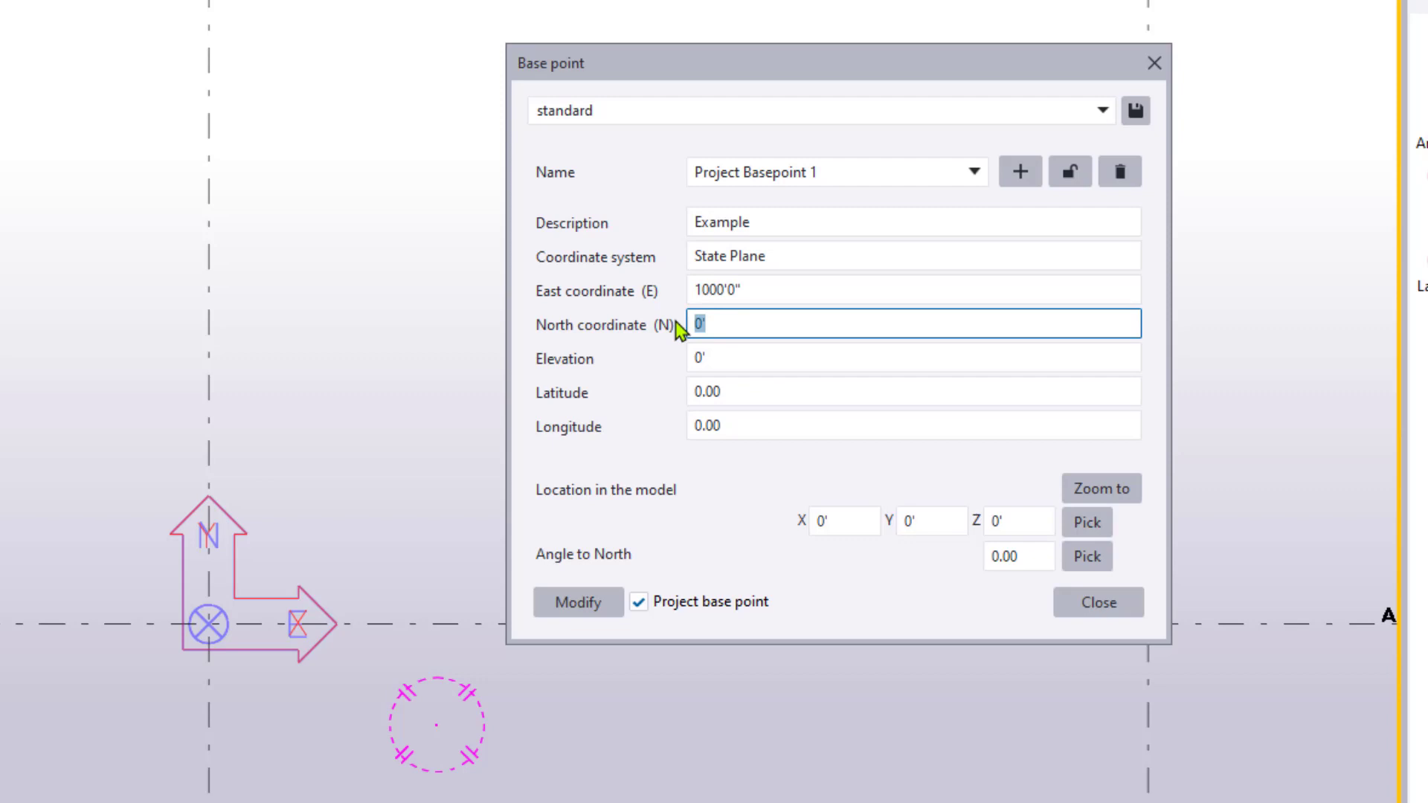
{"action": "type", "text": "1000'"}
{"action": "left_click", "coordinate": [739, 357]}
{"action": "type", "text": "66'6"}
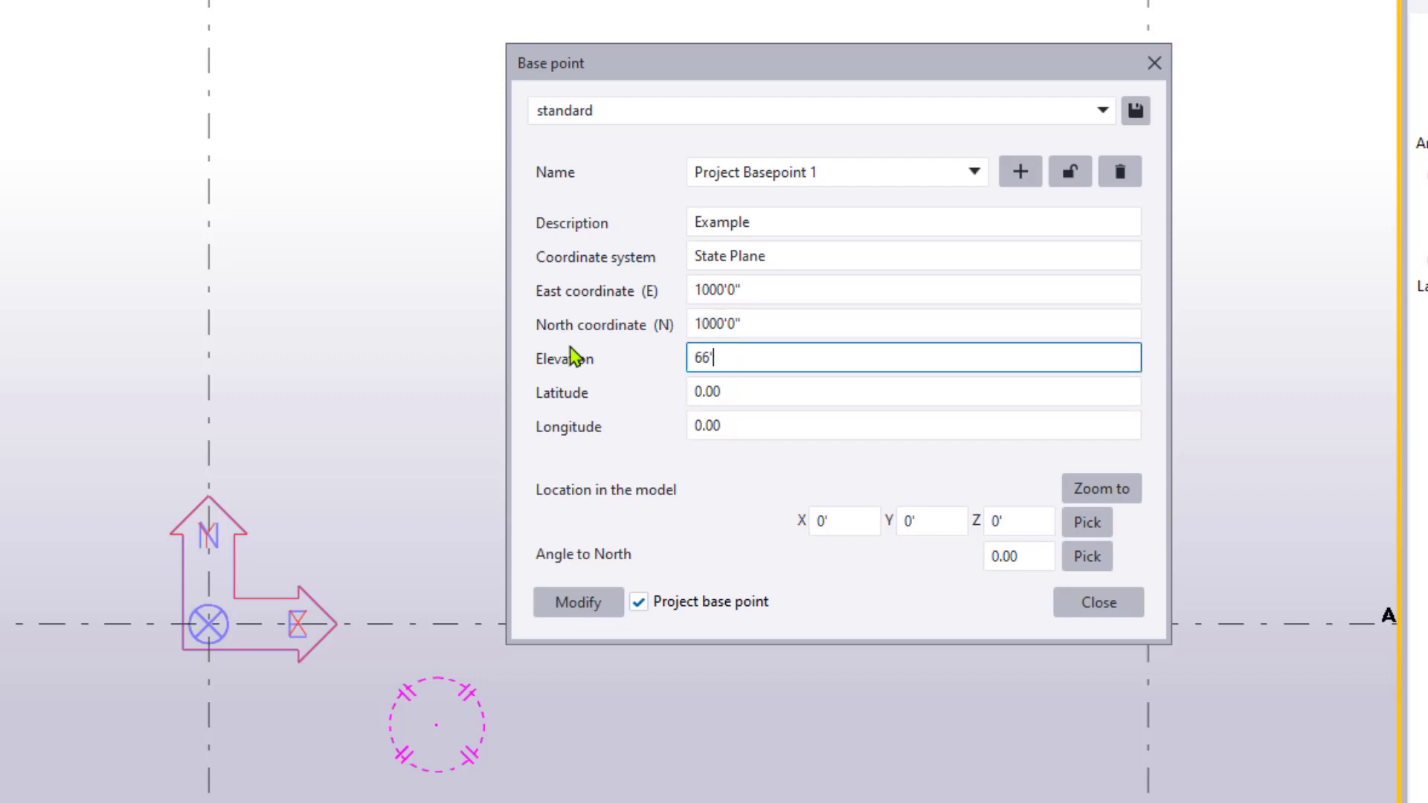
{"action": "key", "text": "Return"}
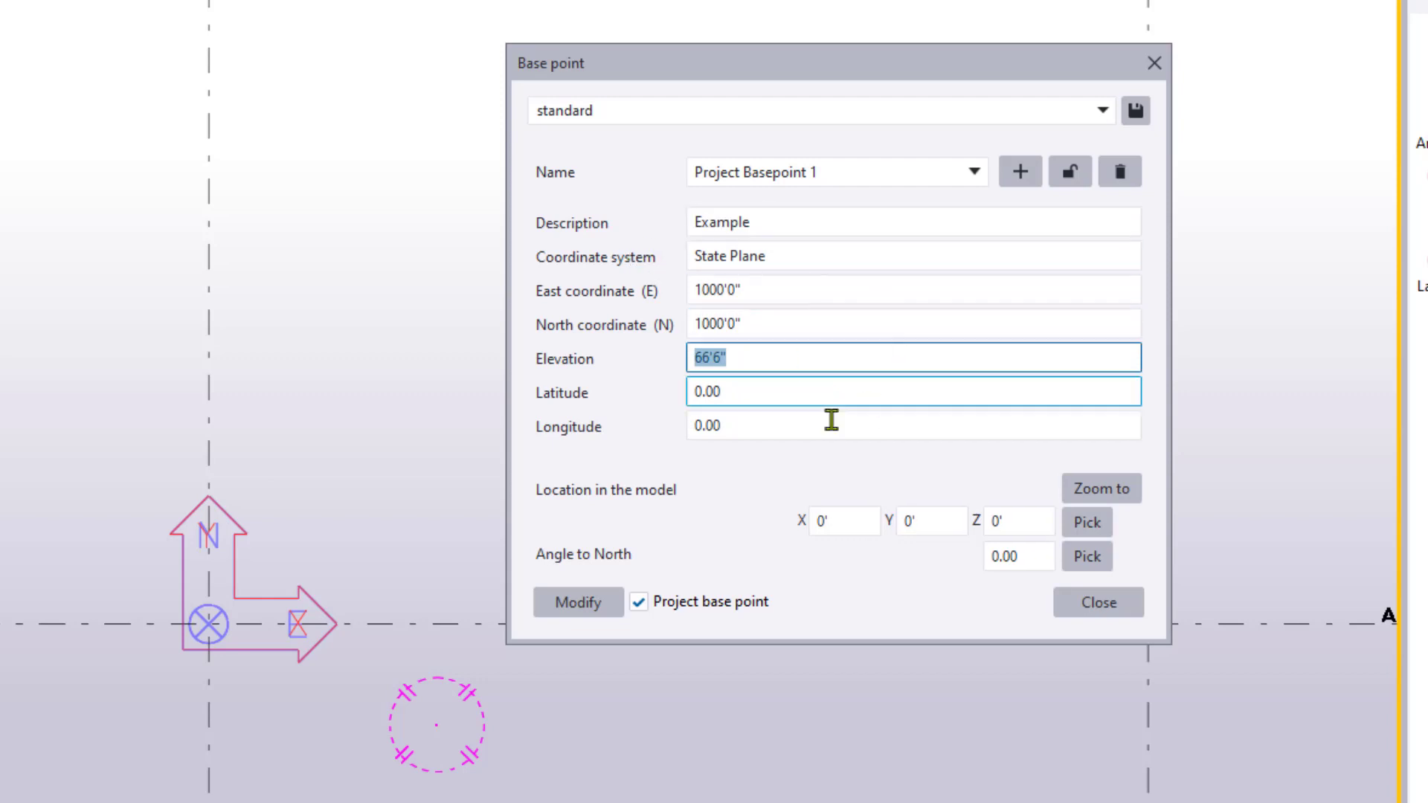
{"action": "left_click", "coordinate": [786, 424]}
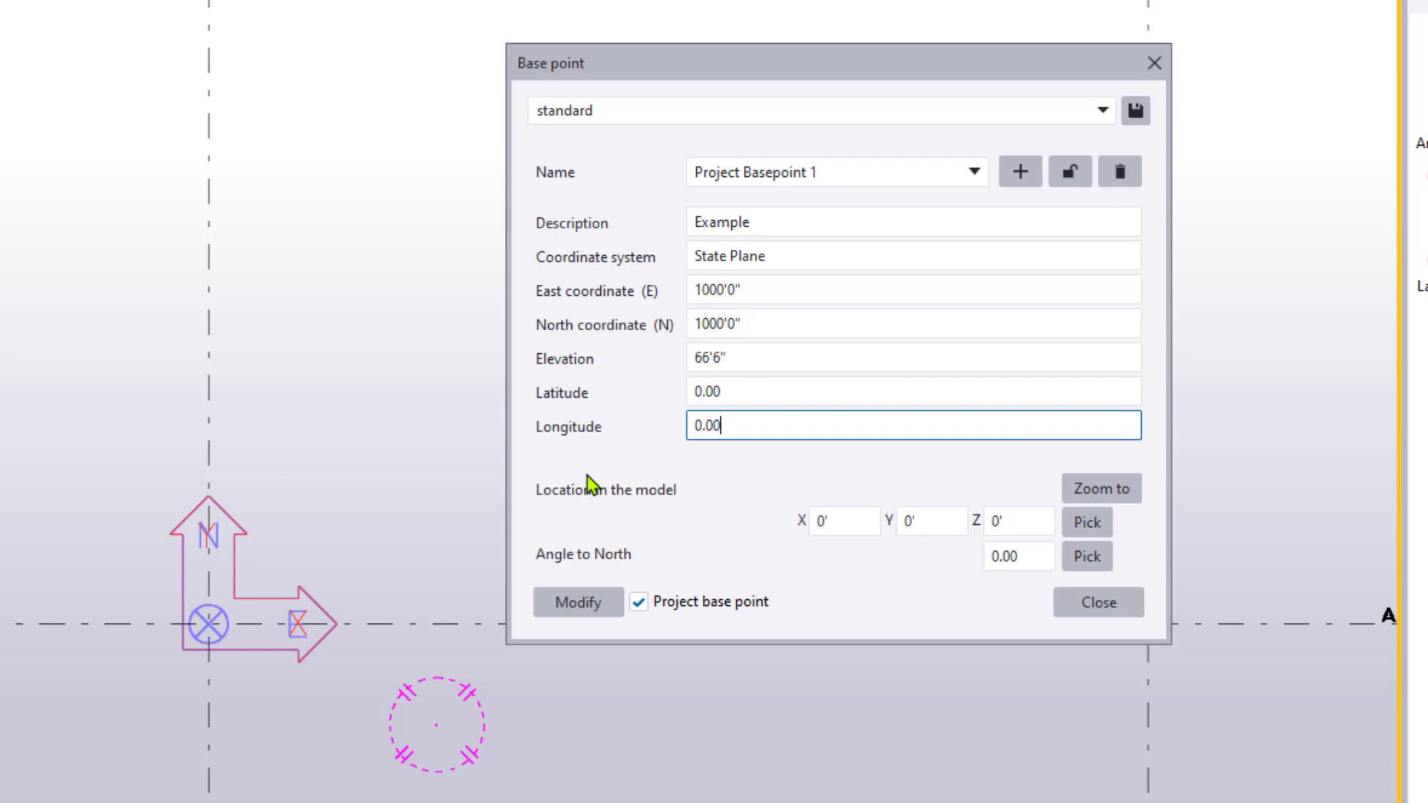
{"action": "left_click", "coordinate": [816, 289]}
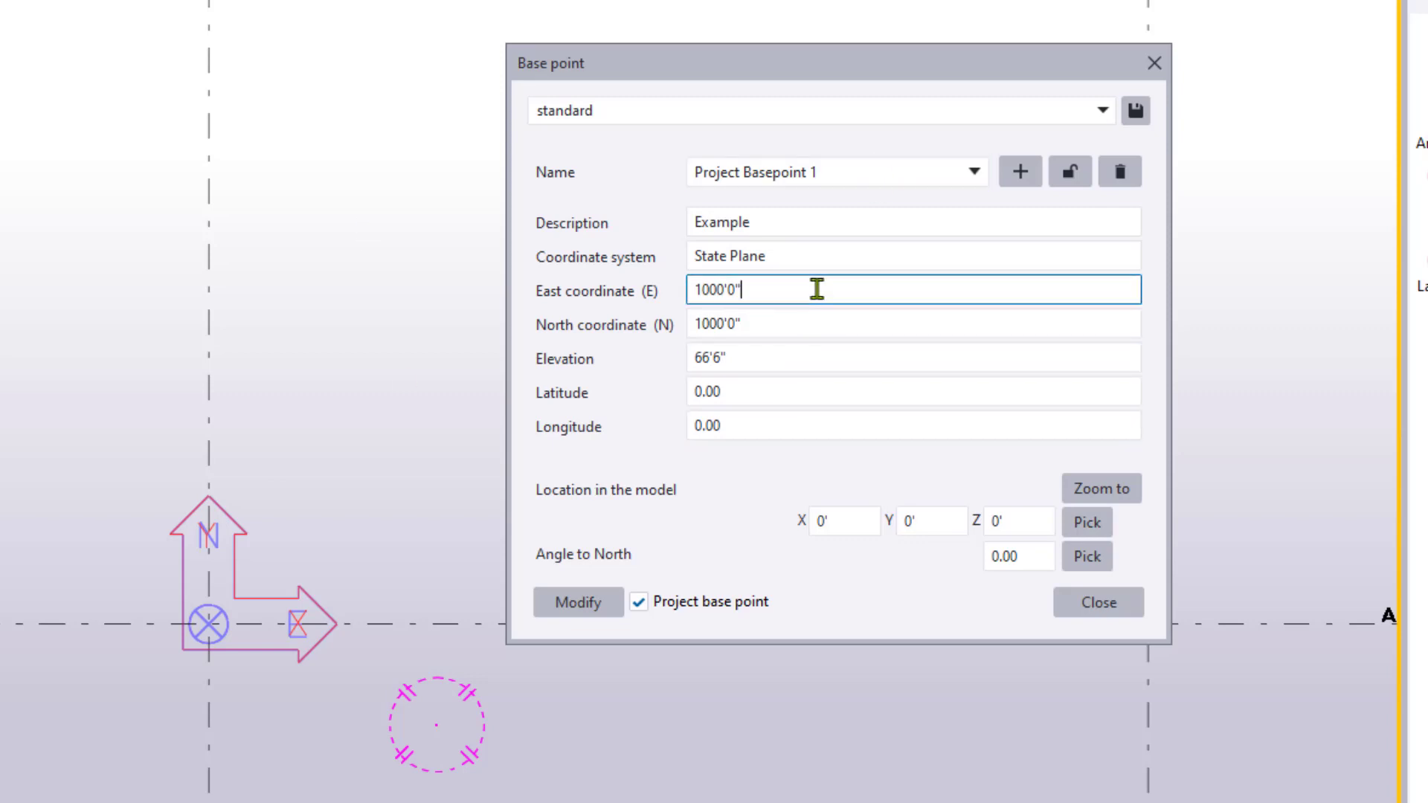
{"action": "left_click", "coordinate": [752, 356]}
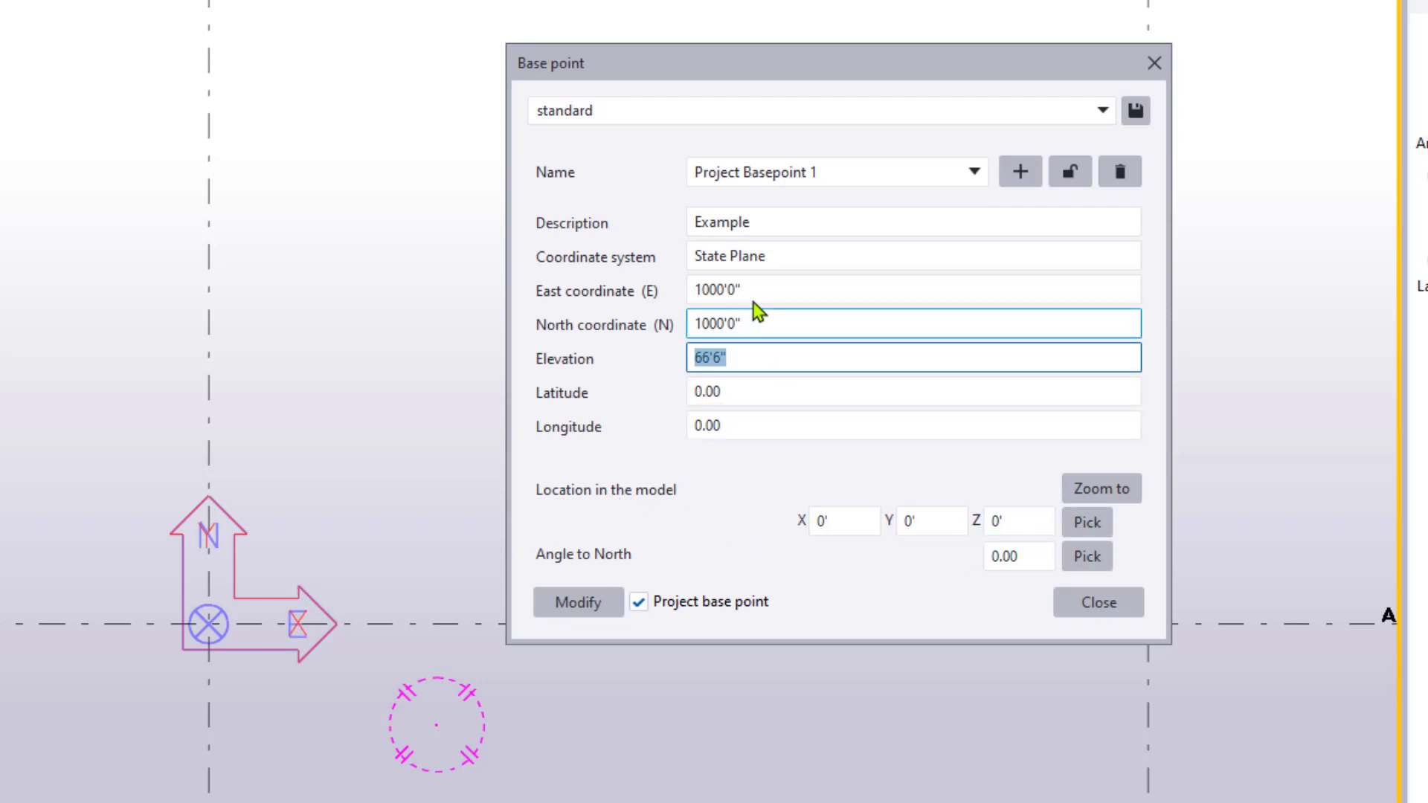
Set the base point's model location X to 5'0" and Y to -3'6"7/8
{"action": "scroll", "coordinate": [567, 794], "scroll_direction": "down", "scroll_amount": 2}
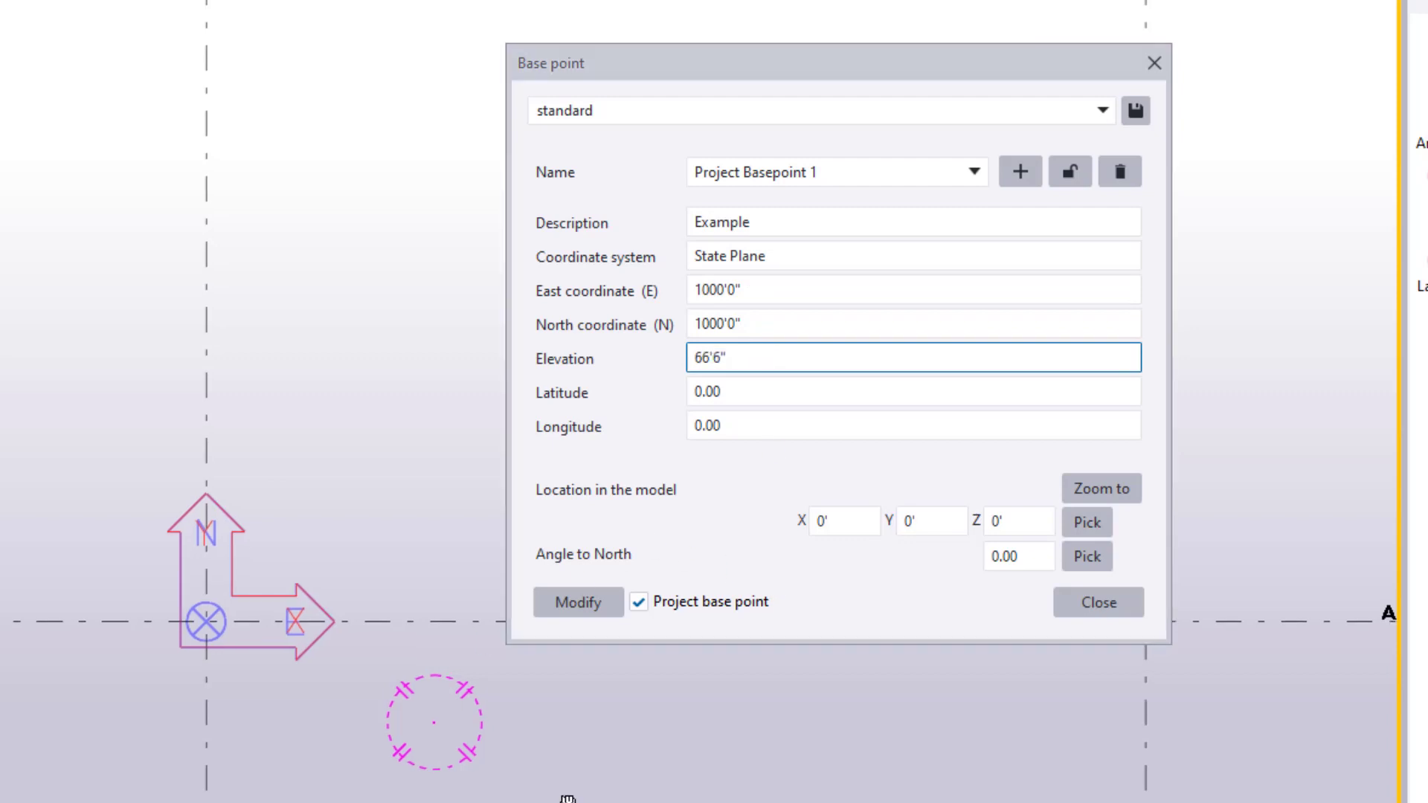
{"action": "scroll", "coordinate": [736, 732], "scroll_direction": "up", "scroll_amount": 3}
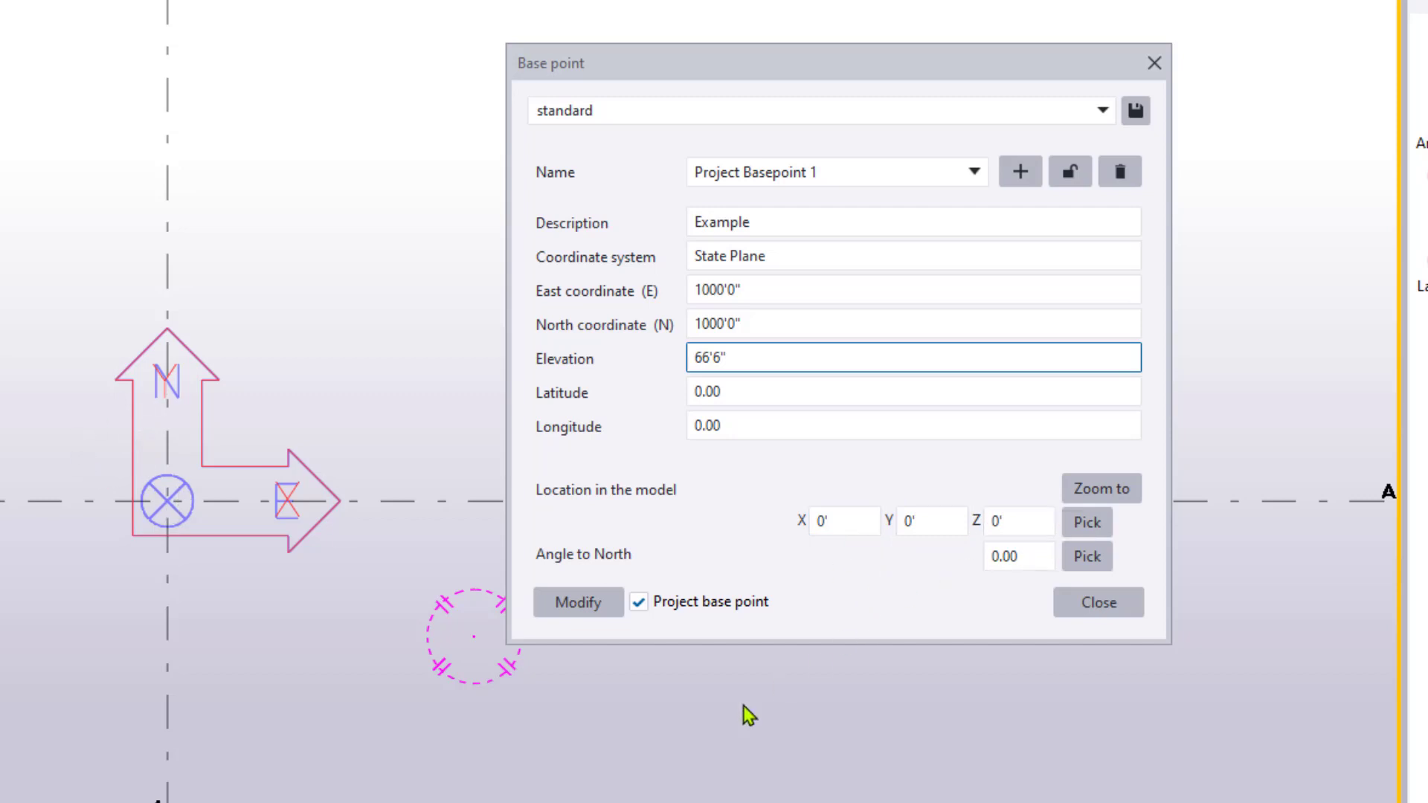
{"action": "scroll", "coordinate": [290, 663], "scroll_direction": "down", "scroll_amount": 5}
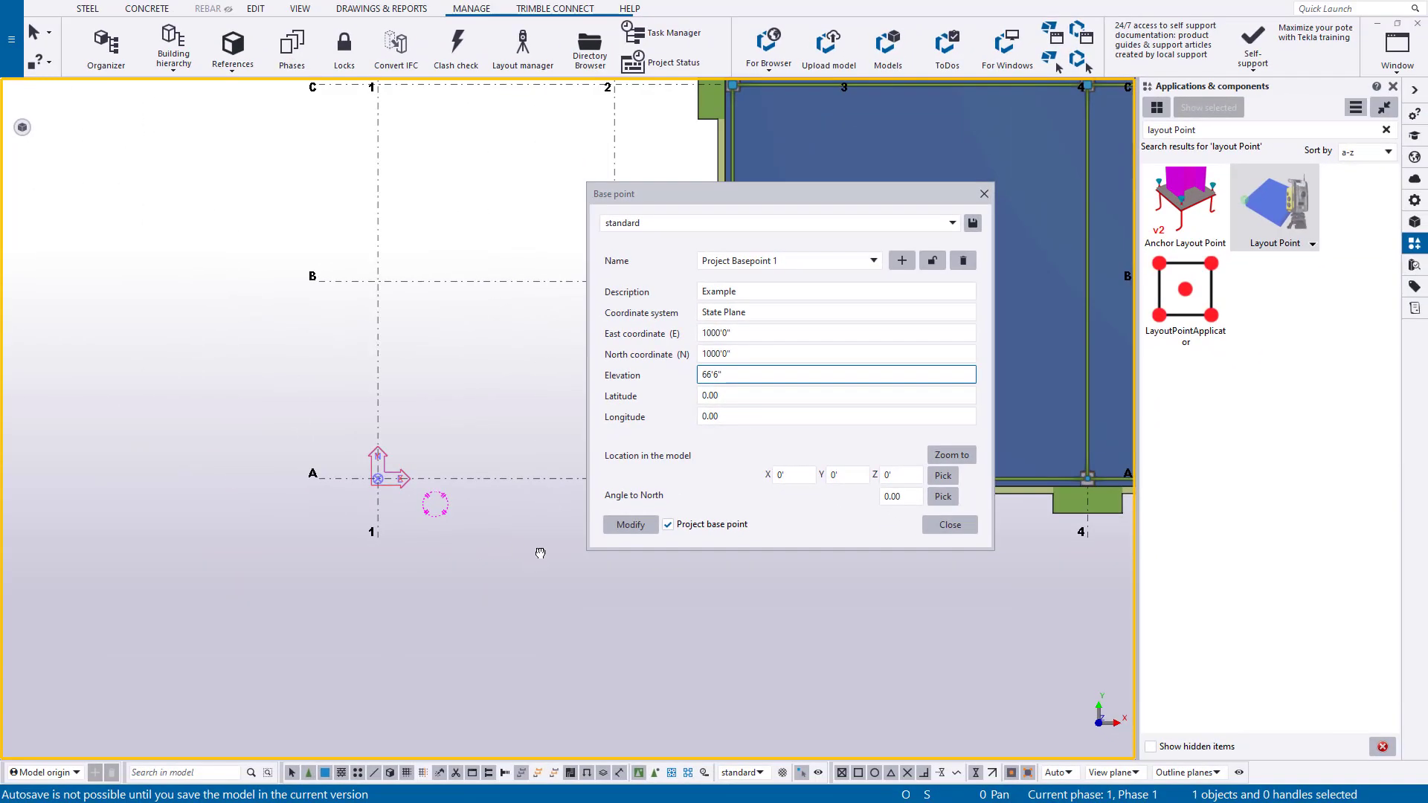
{"action": "middle_click_drag", "start_coordinate": [540, 553], "coordinate": [559, 497]}
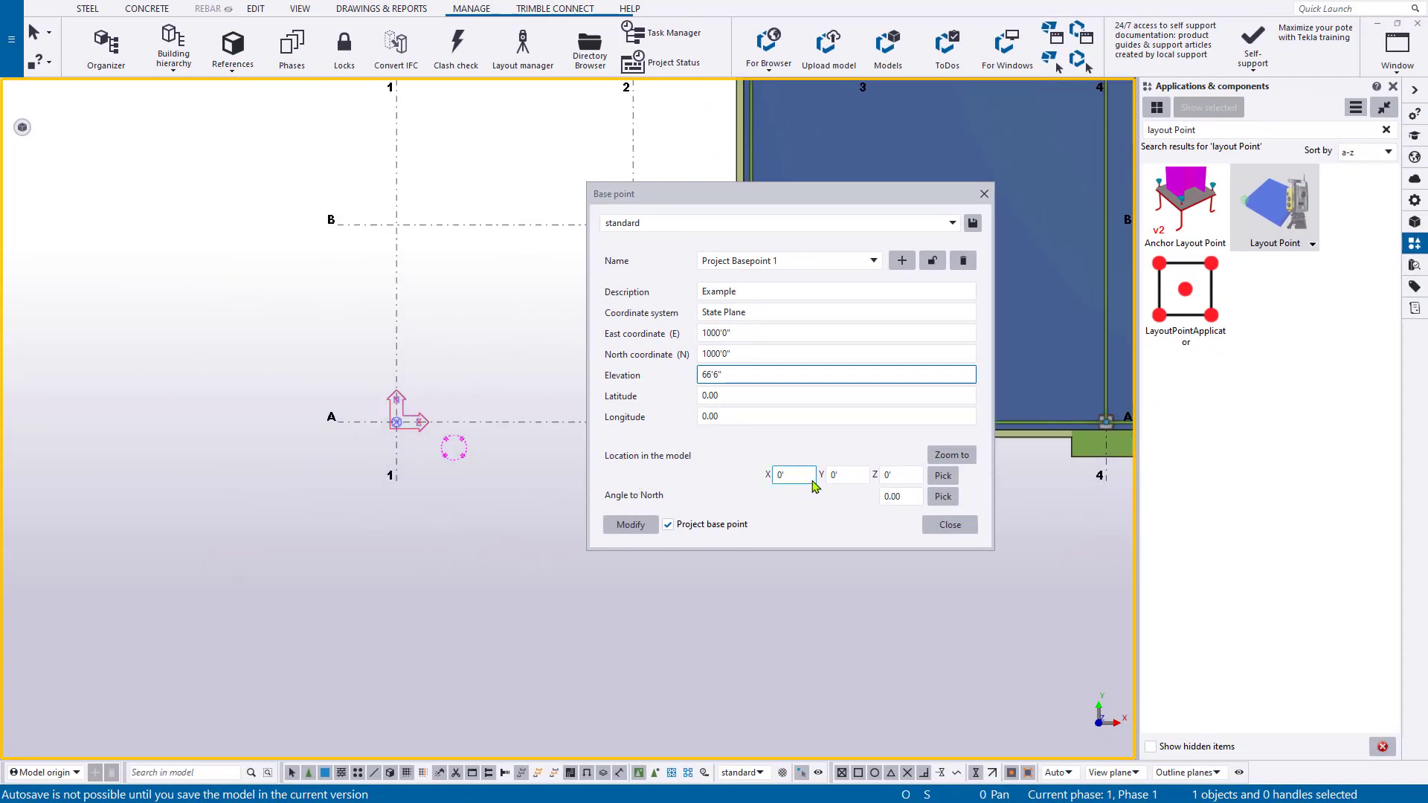
{"action": "left_click", "coordinate": [788, 475]}
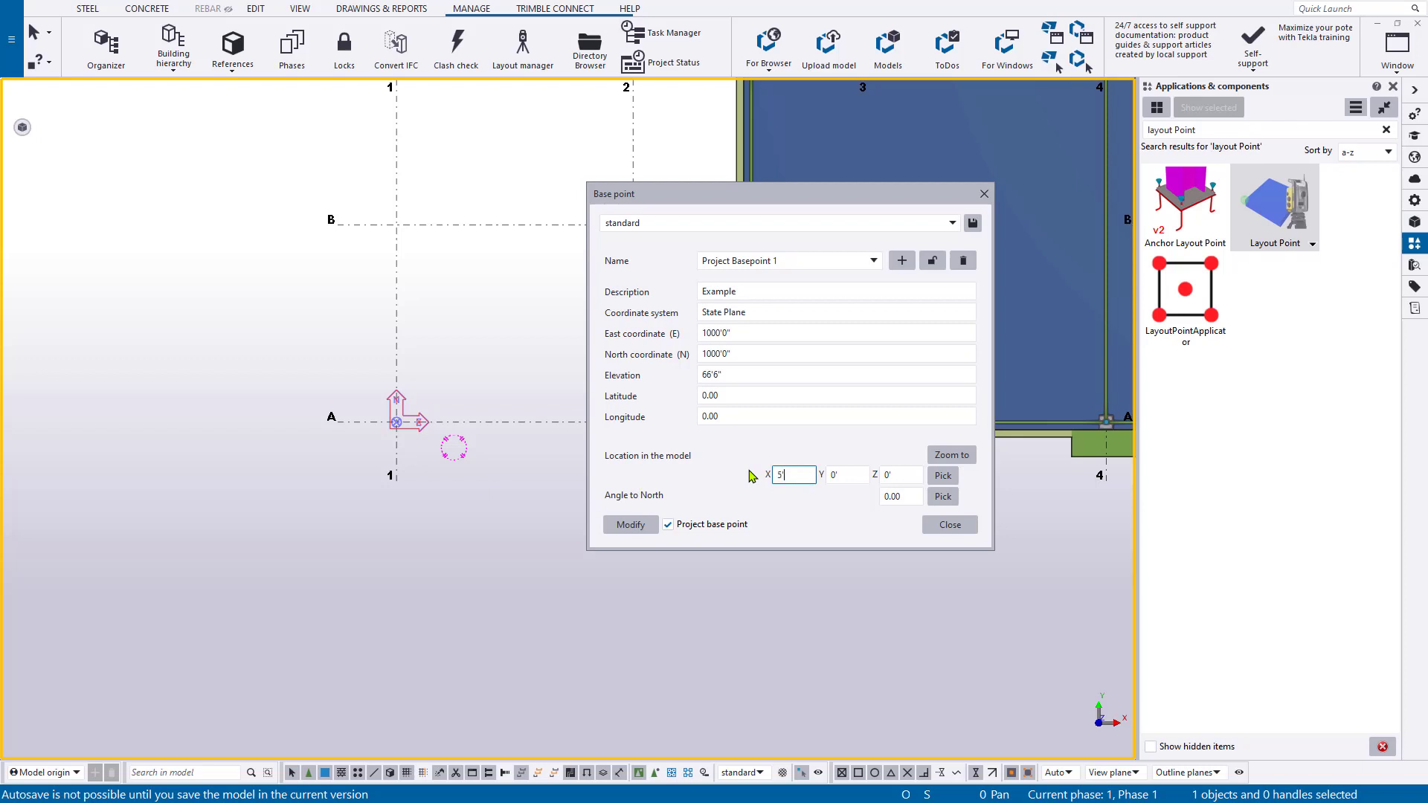
{"action": "type", "text": "5"}
{"action": "key", "text": "Tab"}
{"action": "scroll", "coordinate": [511, 463], "scroll_direction": "up", "scroll_amount": 3}
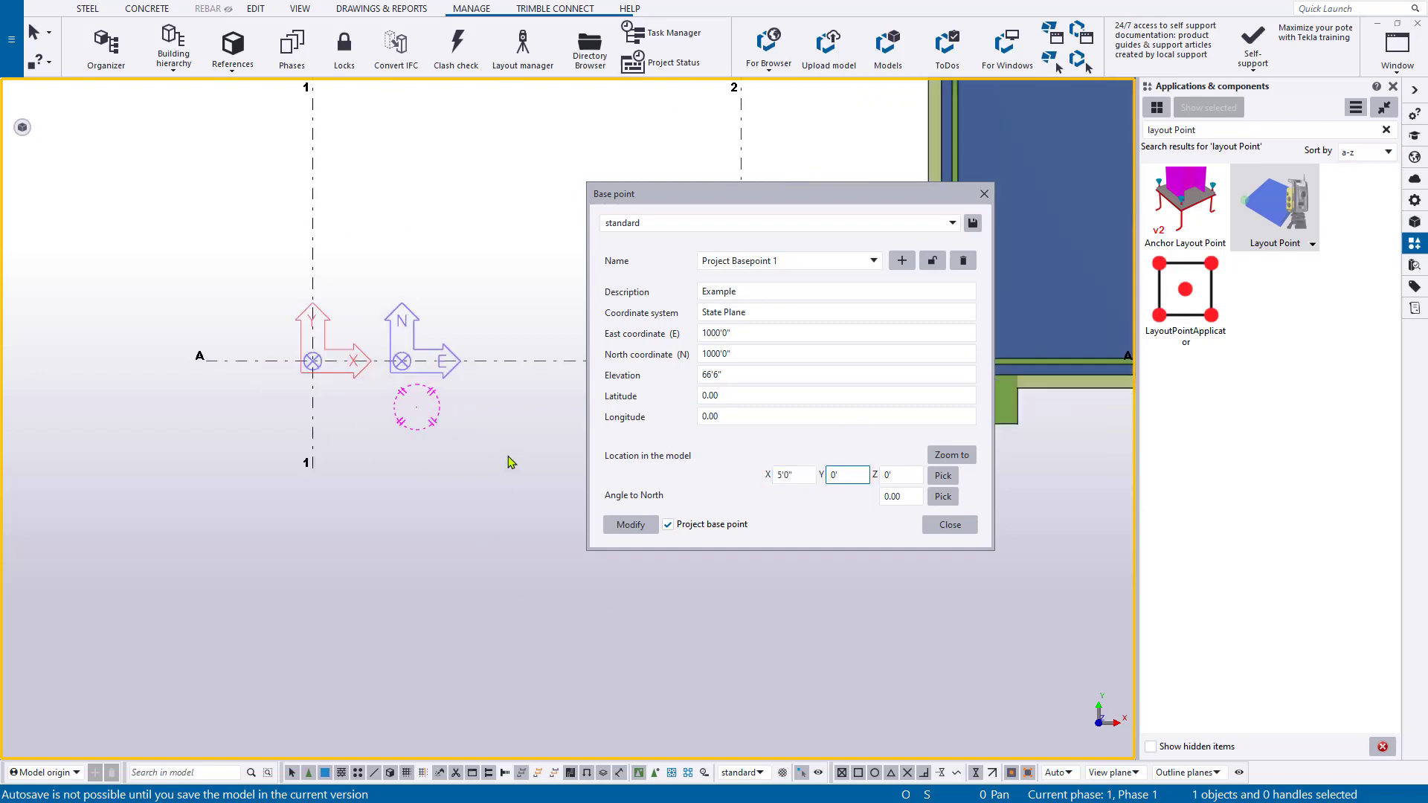
{"action": "scroll", "coordinate": [431, 331], "scroll_direction": "up", "scroll_amount": 2}
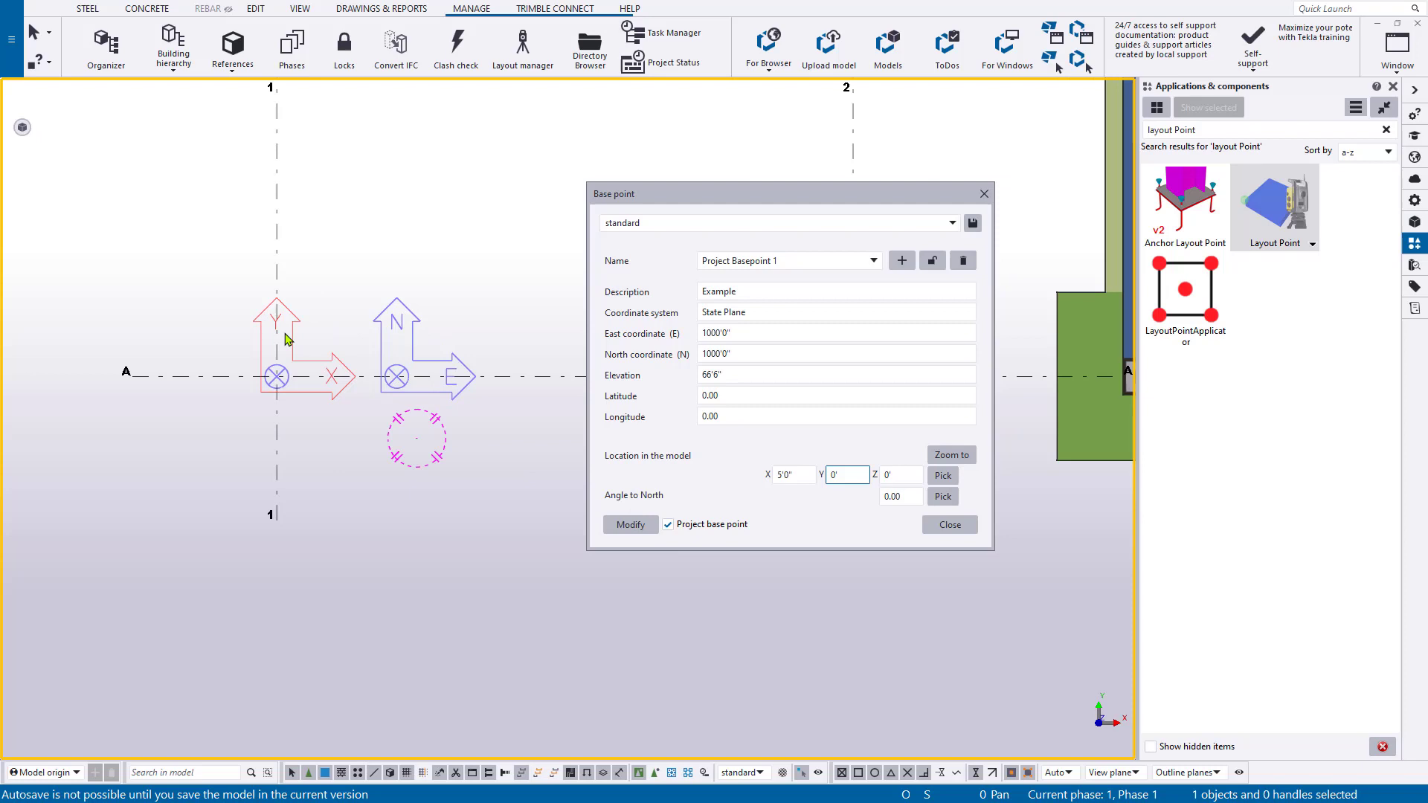
{"action": "left_click_drag", "start_coordinate": [855, 474], "coordinate": [816, 476]}
{"action": "left_click", "coordinate": [900, 475]}
Set Z to -1'1" (entered as -13) and orbit to check the lowered symbol
{"action": "middle_click_drag", "start_coordinate": [369, 478], "coordinate": [400, 271], "text": "ctrl"}
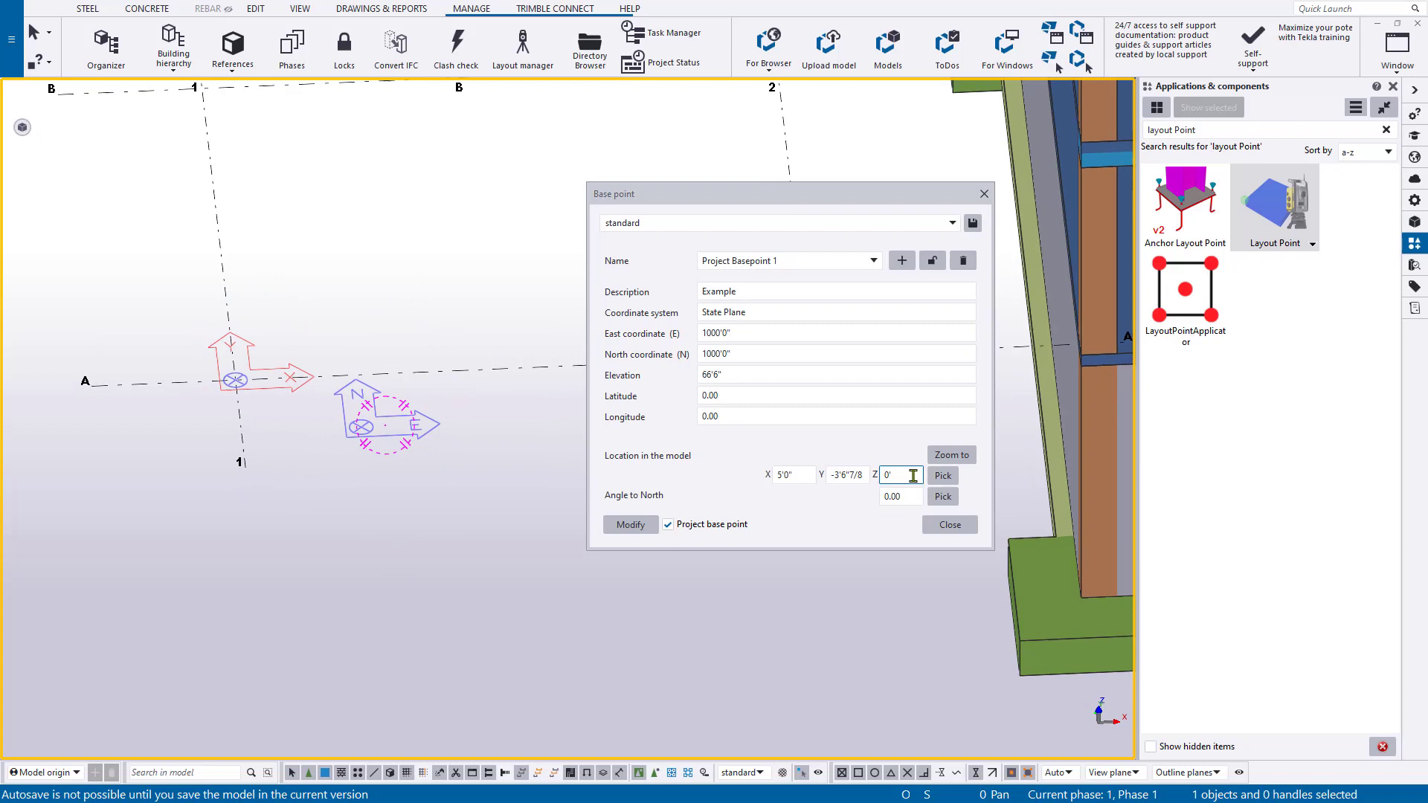
{"action": "left_click", "coordinate": [911, 475]}
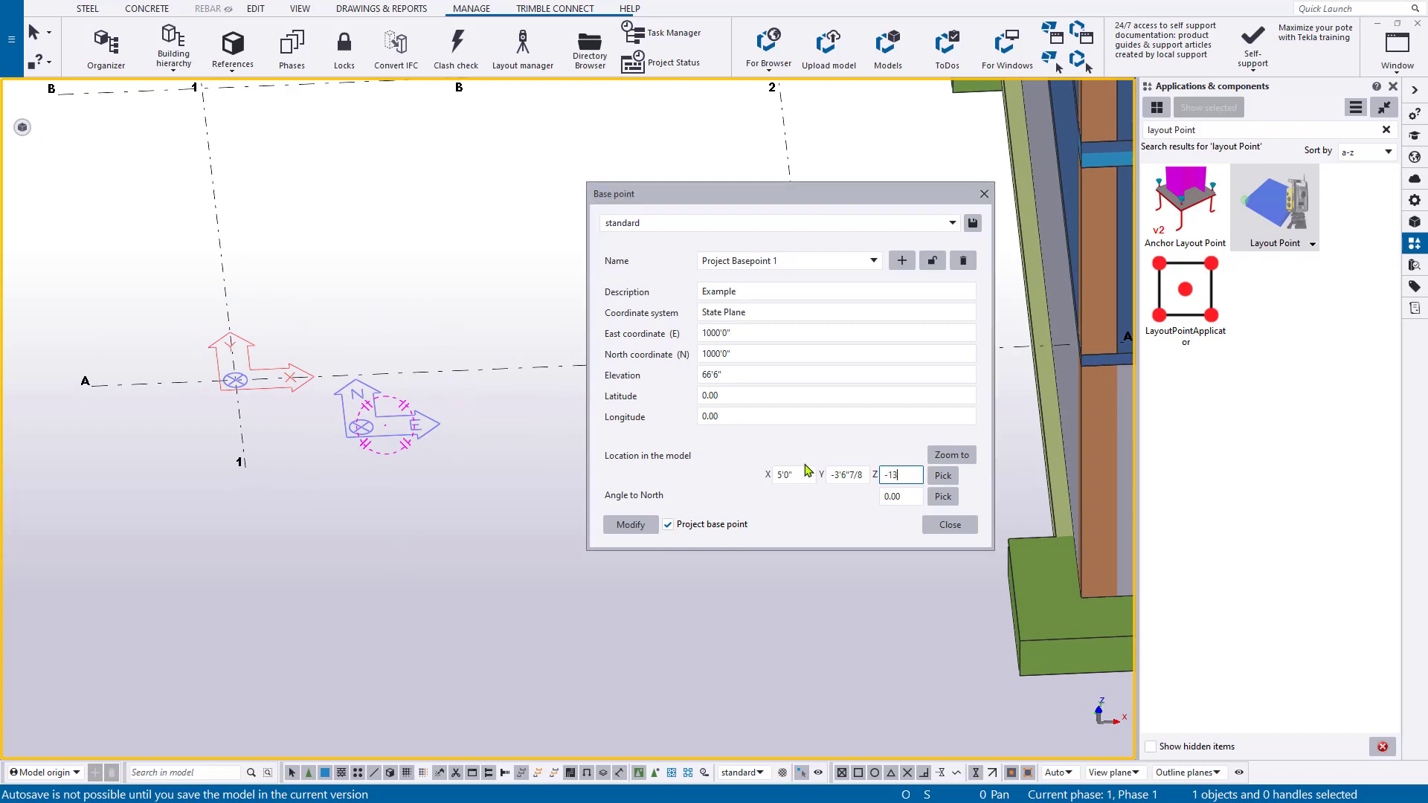
{"action": "type", "text": "-13"}
{"action": "key", "text": "Return"}
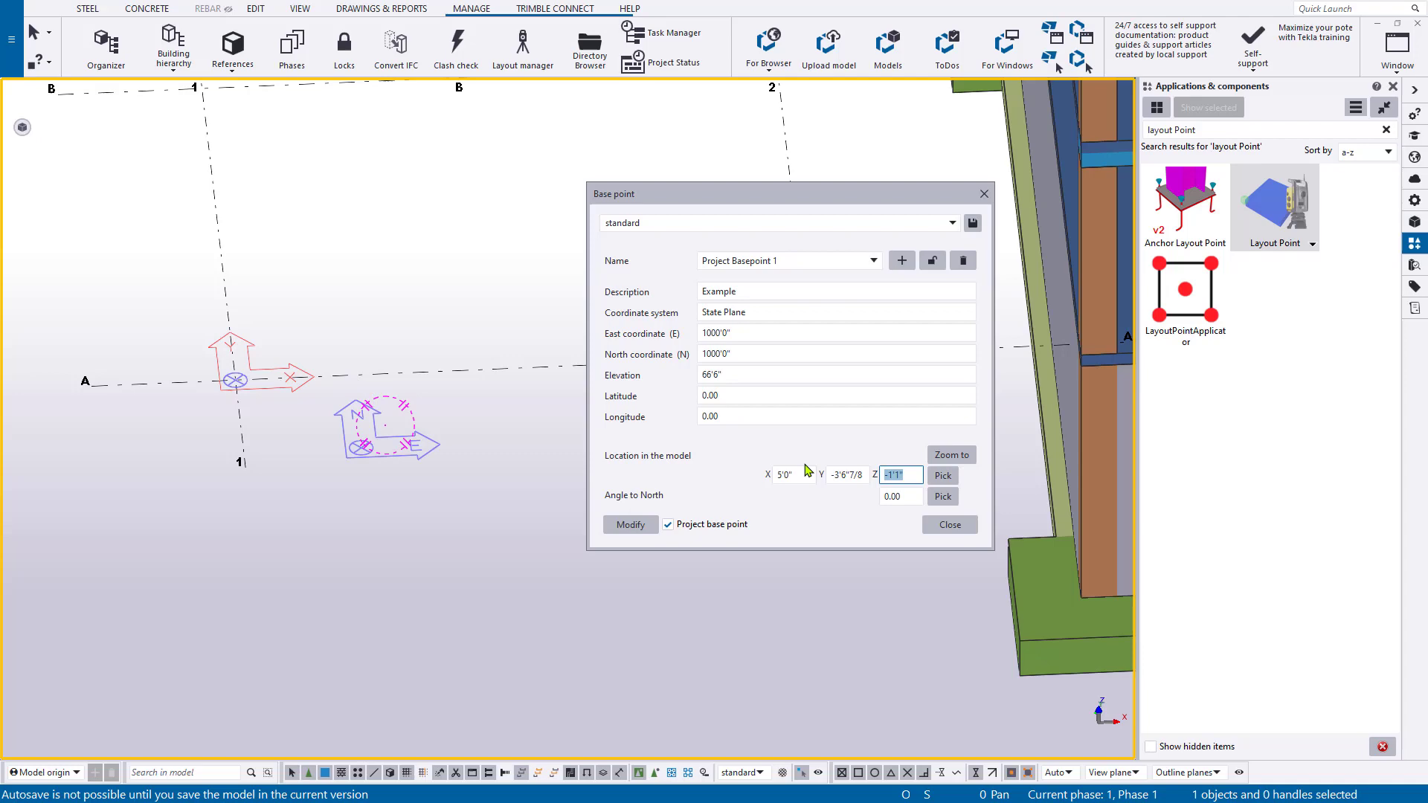
{"action": "middle_click_drag", "start_coordinate": [360, 572], "coordinate": [391, 437], "text": "ctrl"}
Rotate the base point 17.50 from north, return to plan view, and set X to -5'0"
{"action": "key", "text": "Tab"}
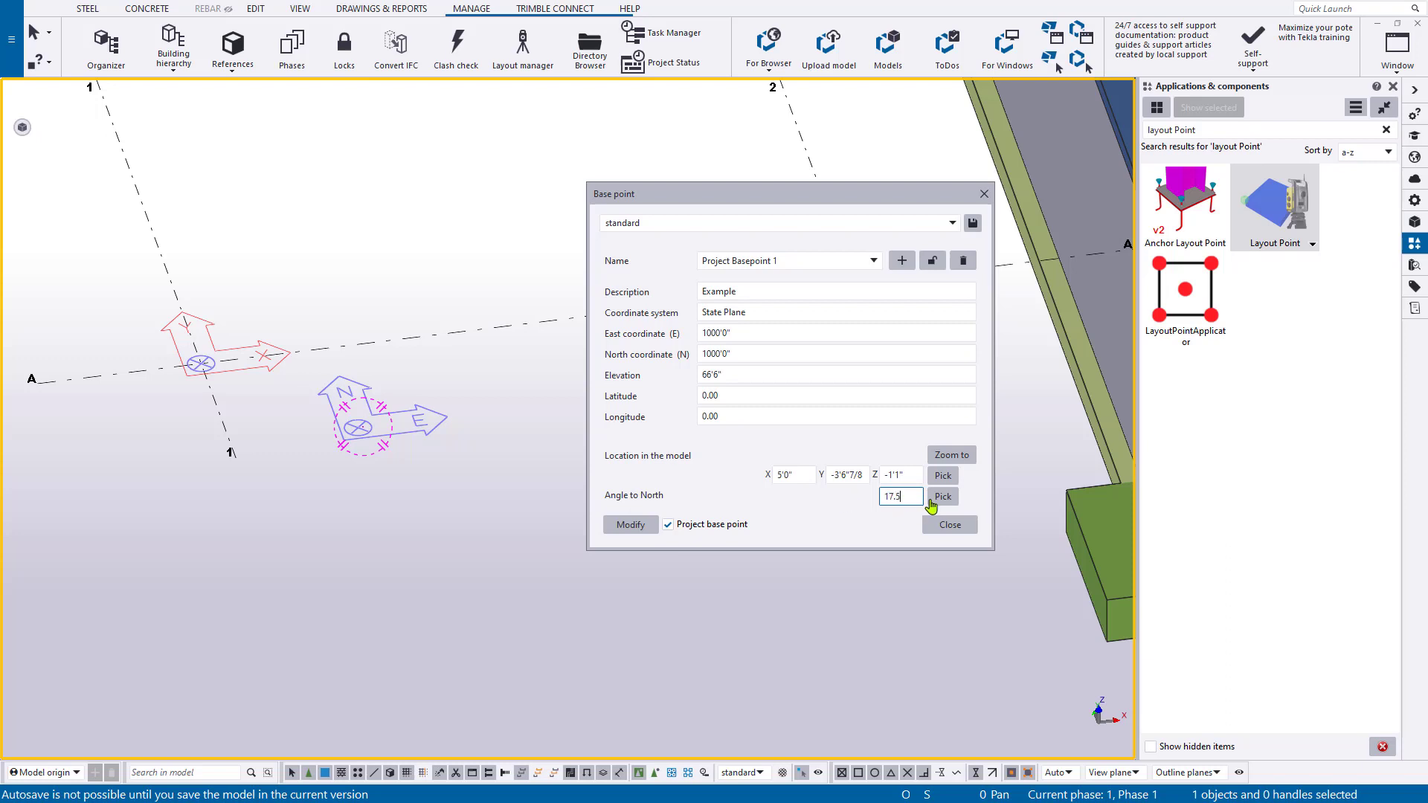
{"action": "key", "text": "Return"}
{"action": "left_click", "coordinate": [415, 409]}
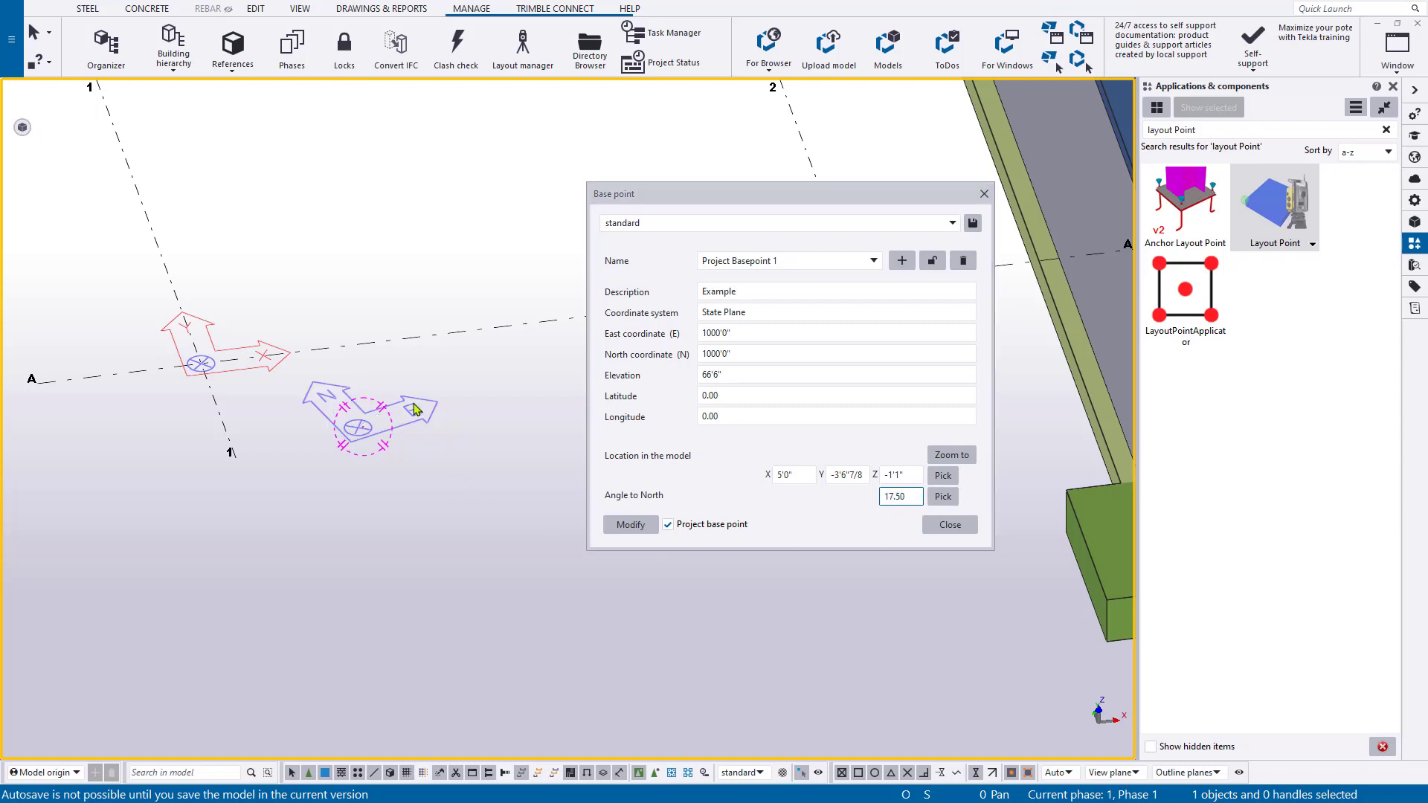
{"action": "key", "text": "ctrl+p"}
{"action": "scroll", "coordinate": [395, 520], "scroll_direction": "up", "scroll_amount": 3}
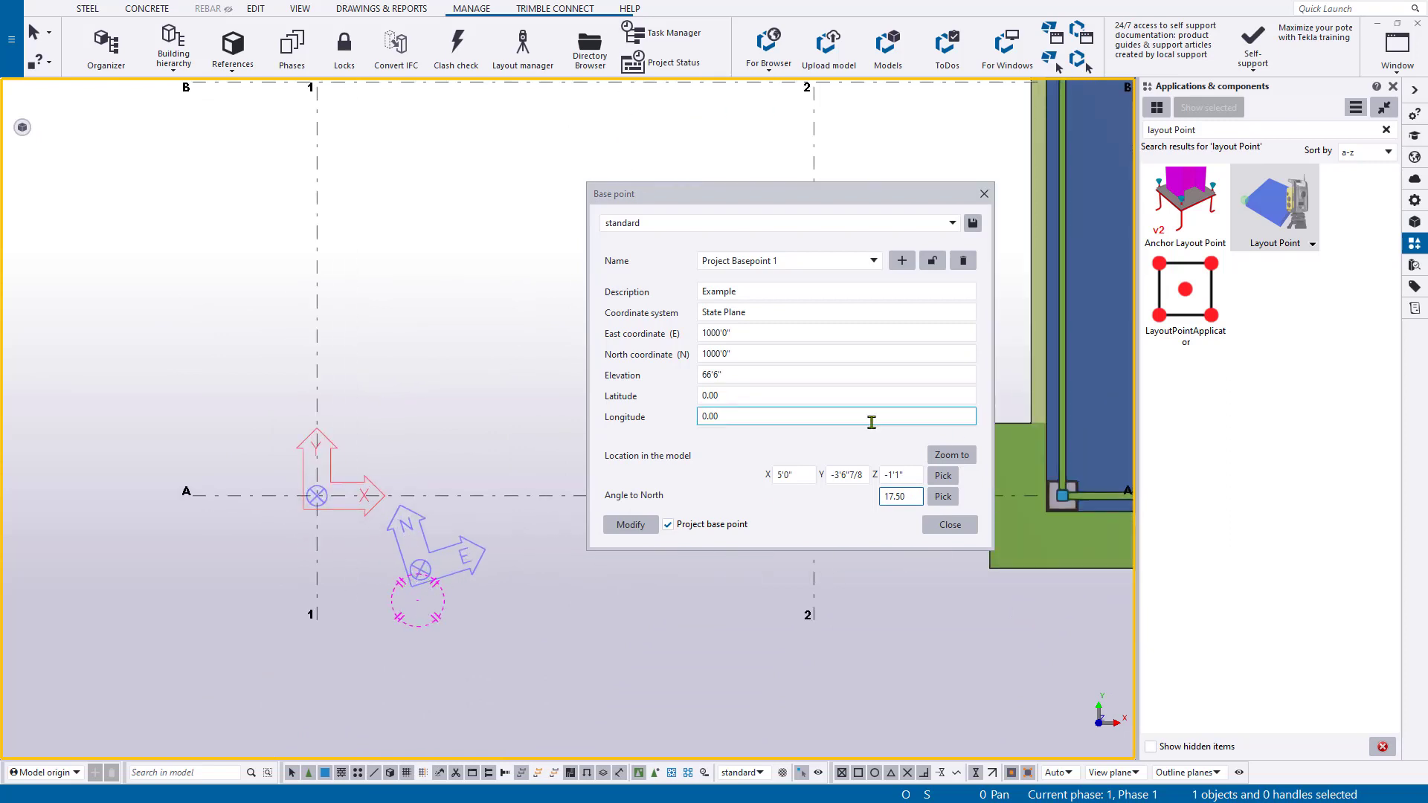
{"action": "left_click", "coordinate": [779, 477]}
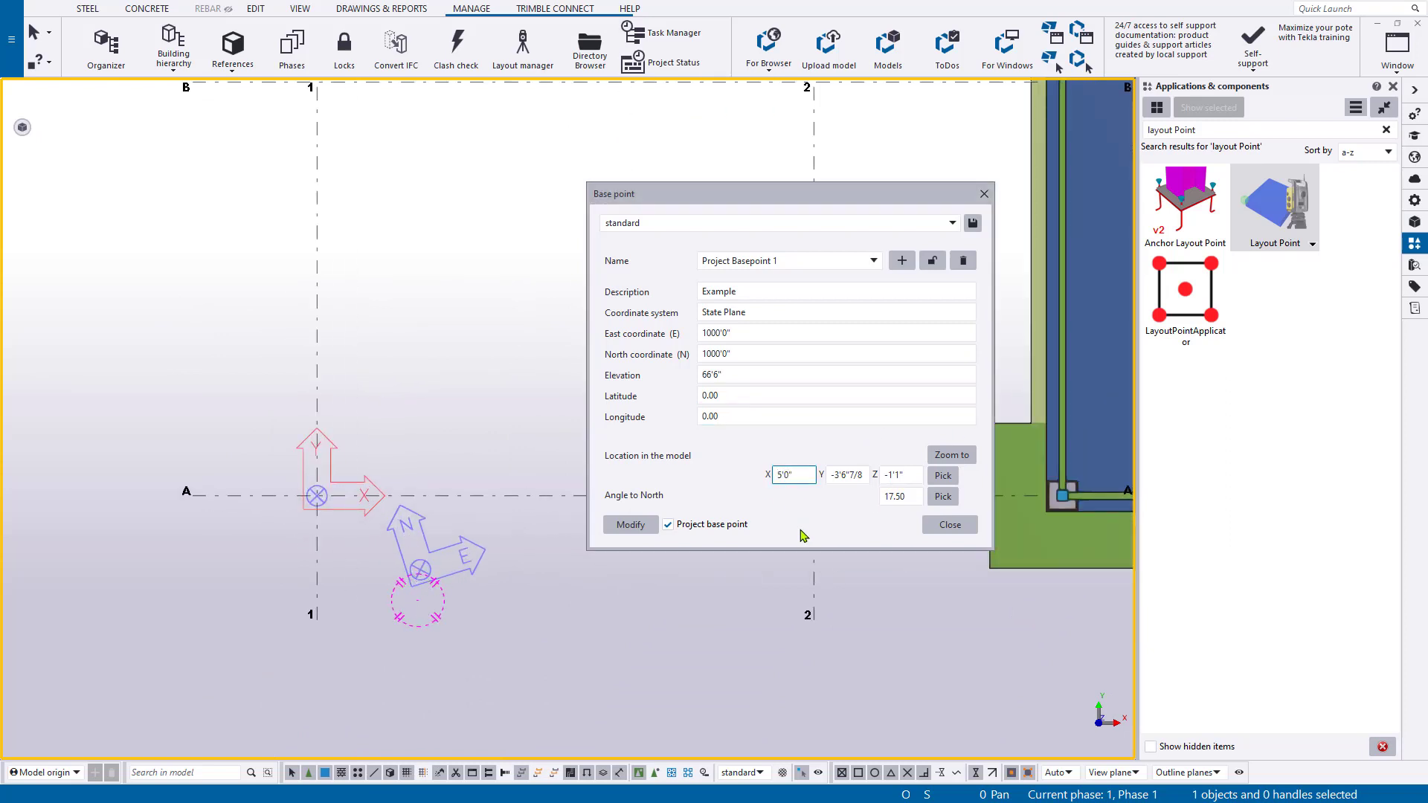
{"action": "left_click", "coordinate": [630, 524]}
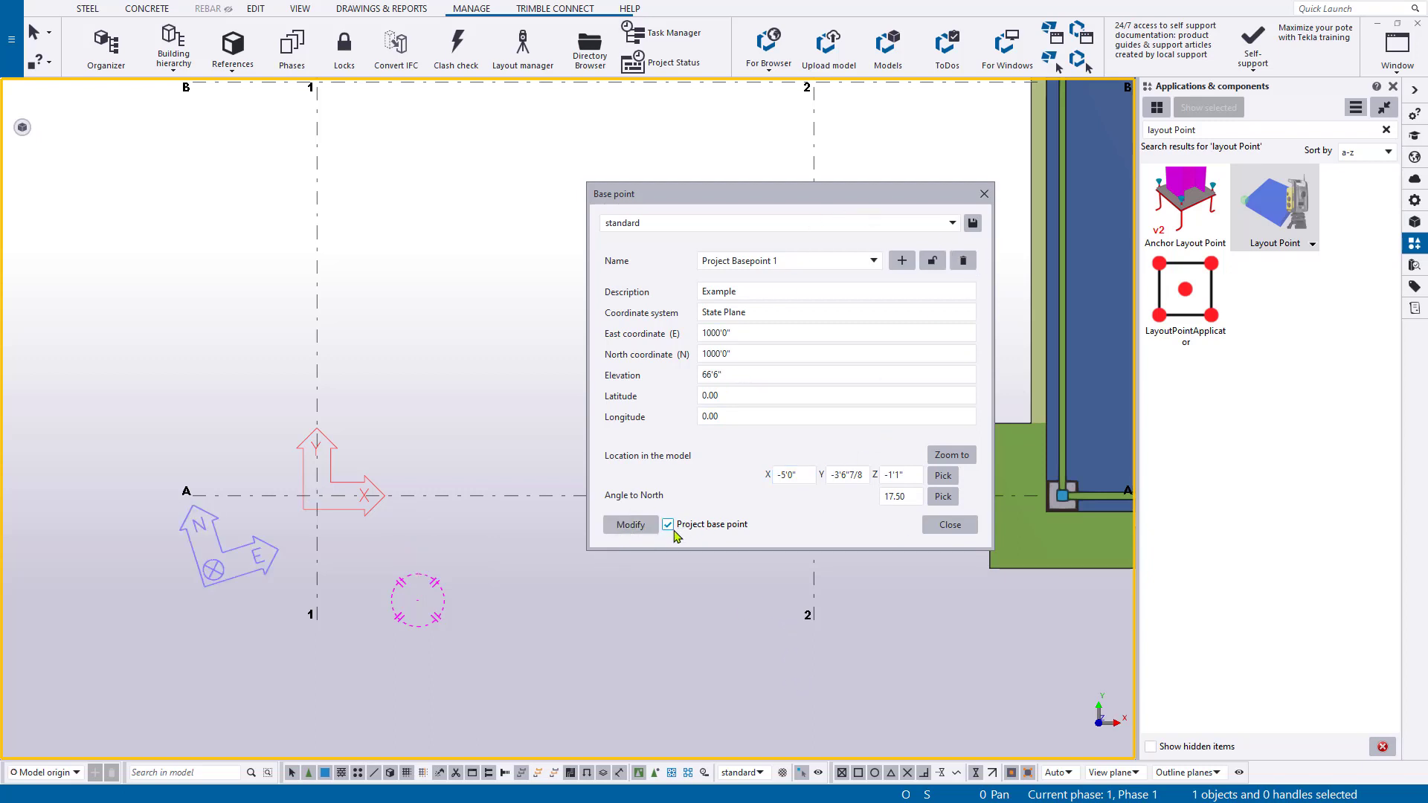
Lock the base point, close its settings, and zoom out to show grids 1–5 and A–C
{"action": "left_click", "coordinate": [933, 260]}
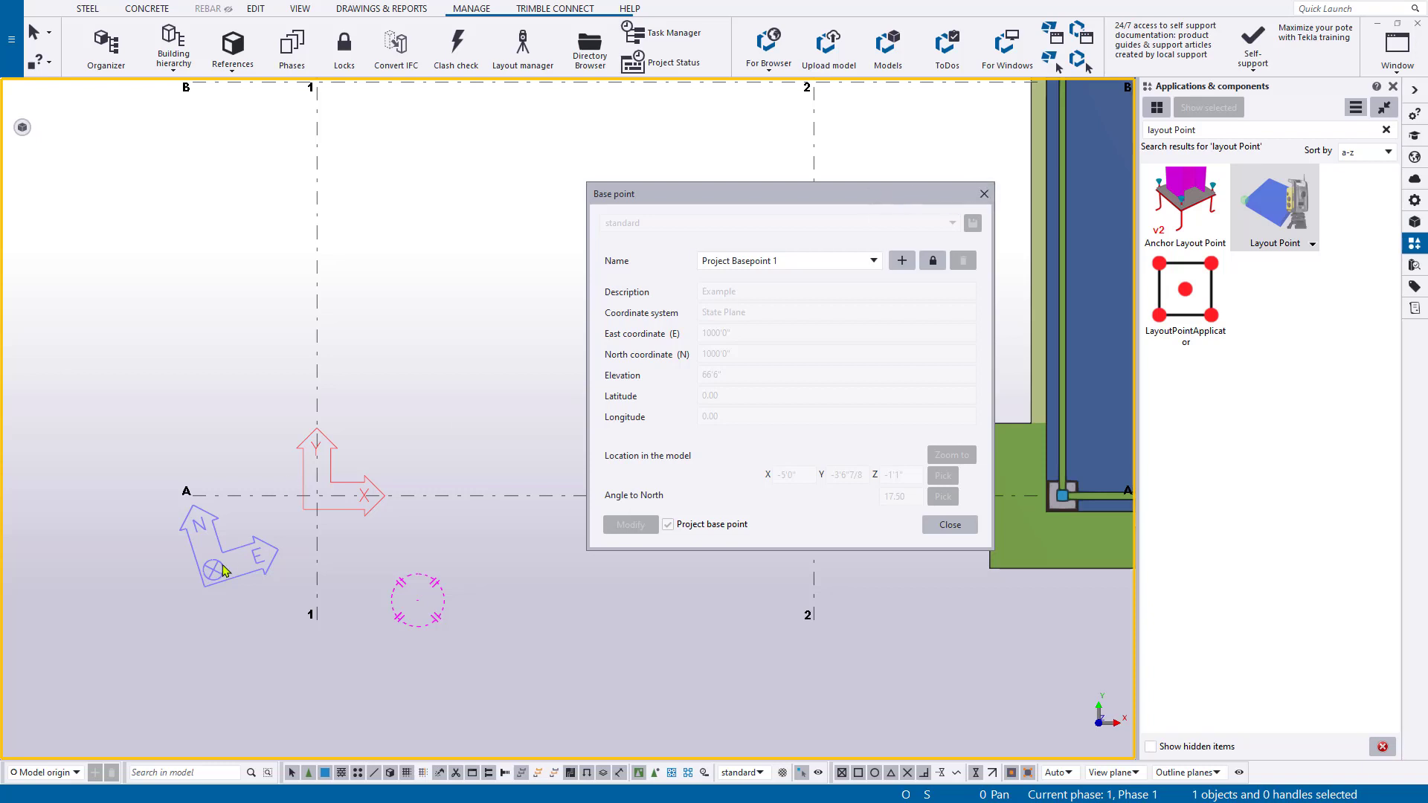
{"action": "left_click", "coordinate": [984, 194]}
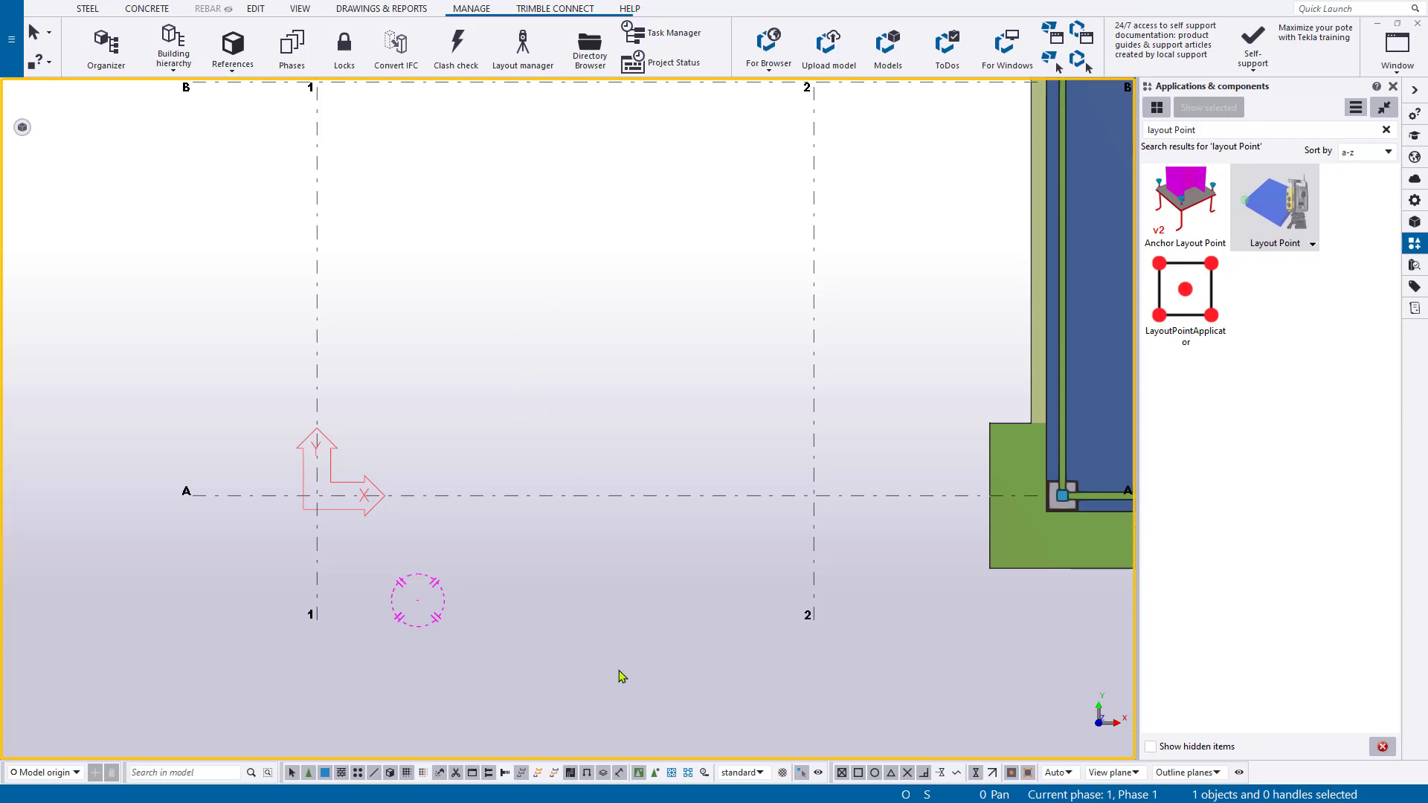
{"action": "scroll", "coordinate": [623, 676], "scroll_direction": "down", "scroll_amount": 5}
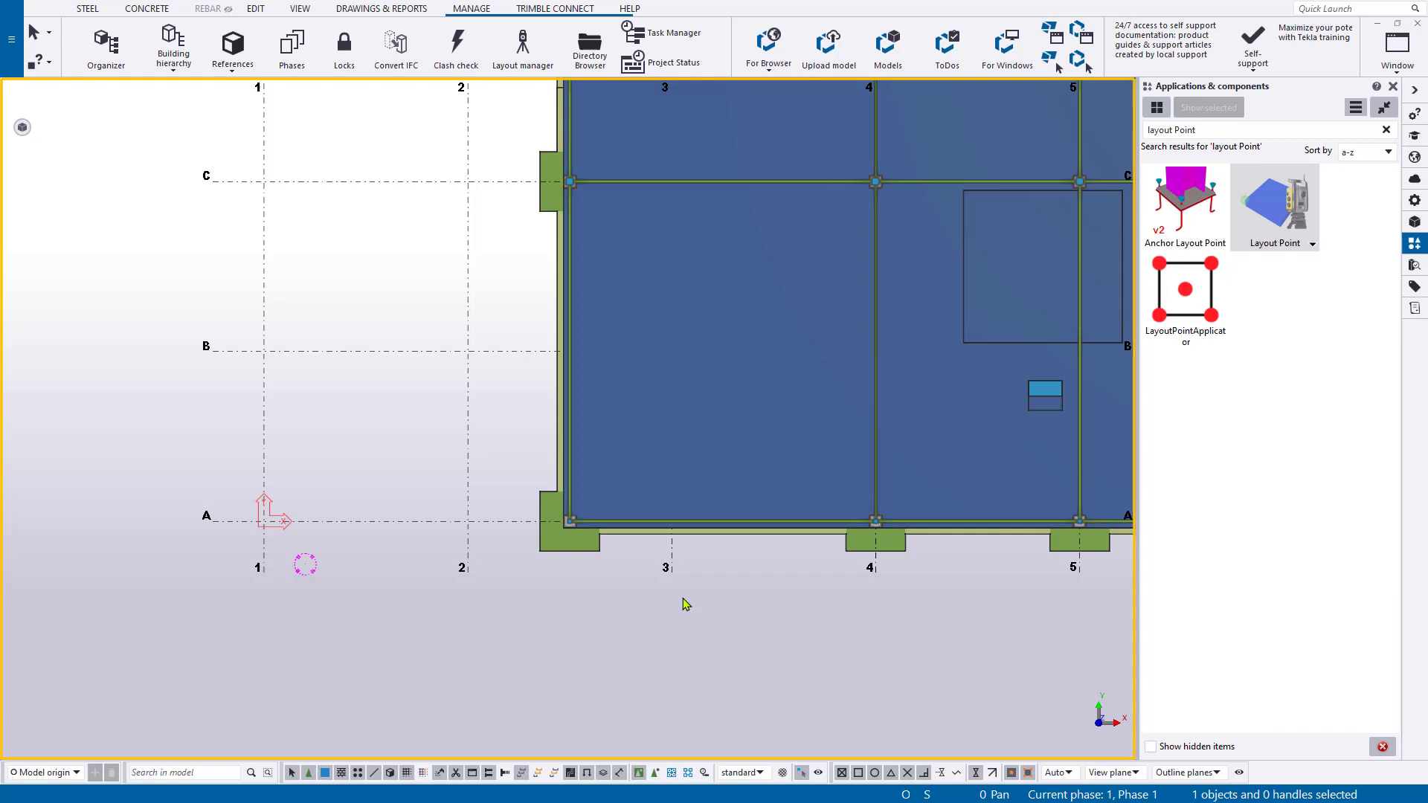
Tilt the model into a 3-D view and launch the Layout Point Applicator beside it
{"action": "scroll", "coordinate": [702, 660], "scroll_direction": "down", "scroll_amount": 2}
{"action": "middle_click_drag", "start_coordinate": [784, 624], "coordinate": [748, 571], "text": "ctrl"}
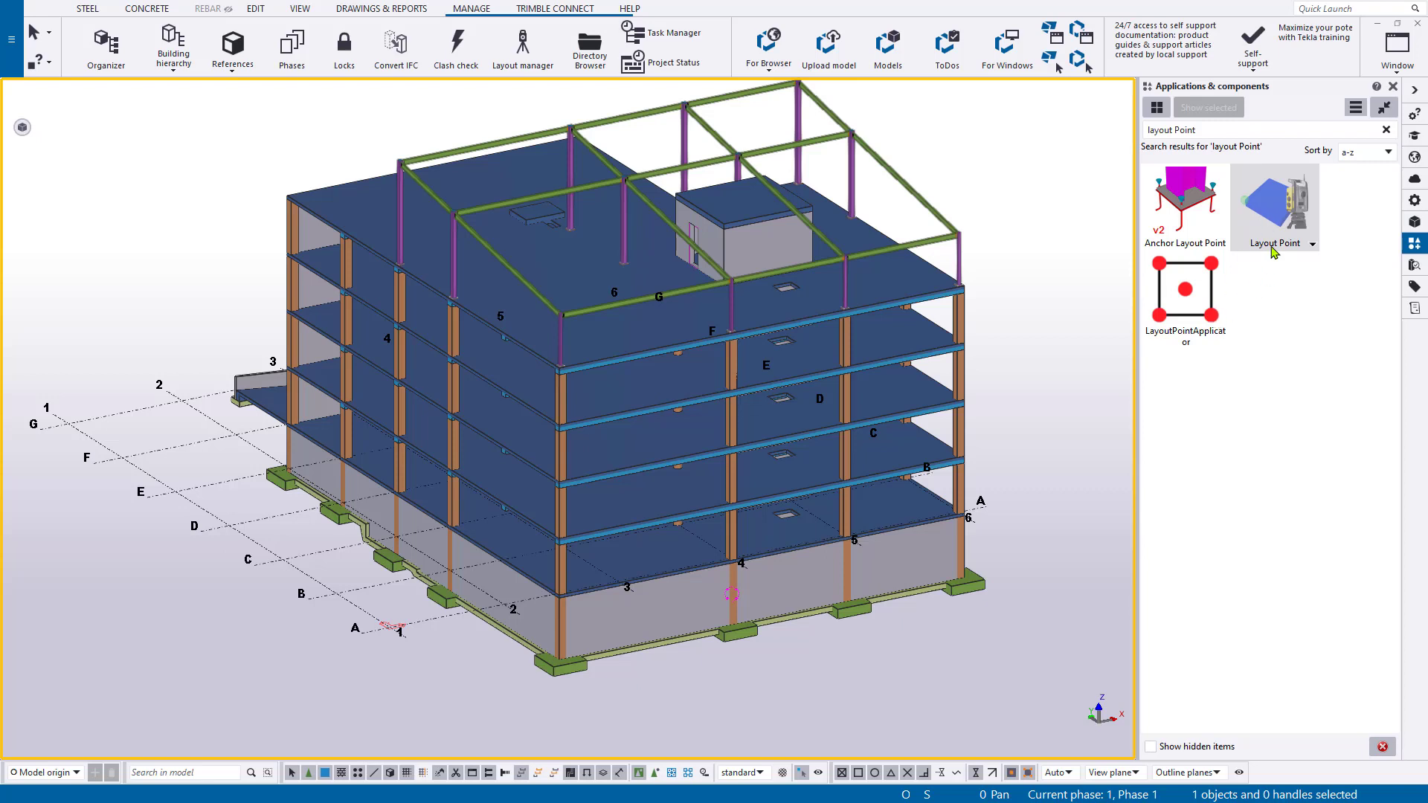
{"action": "double_click", "coordinate": [1203, 306]}
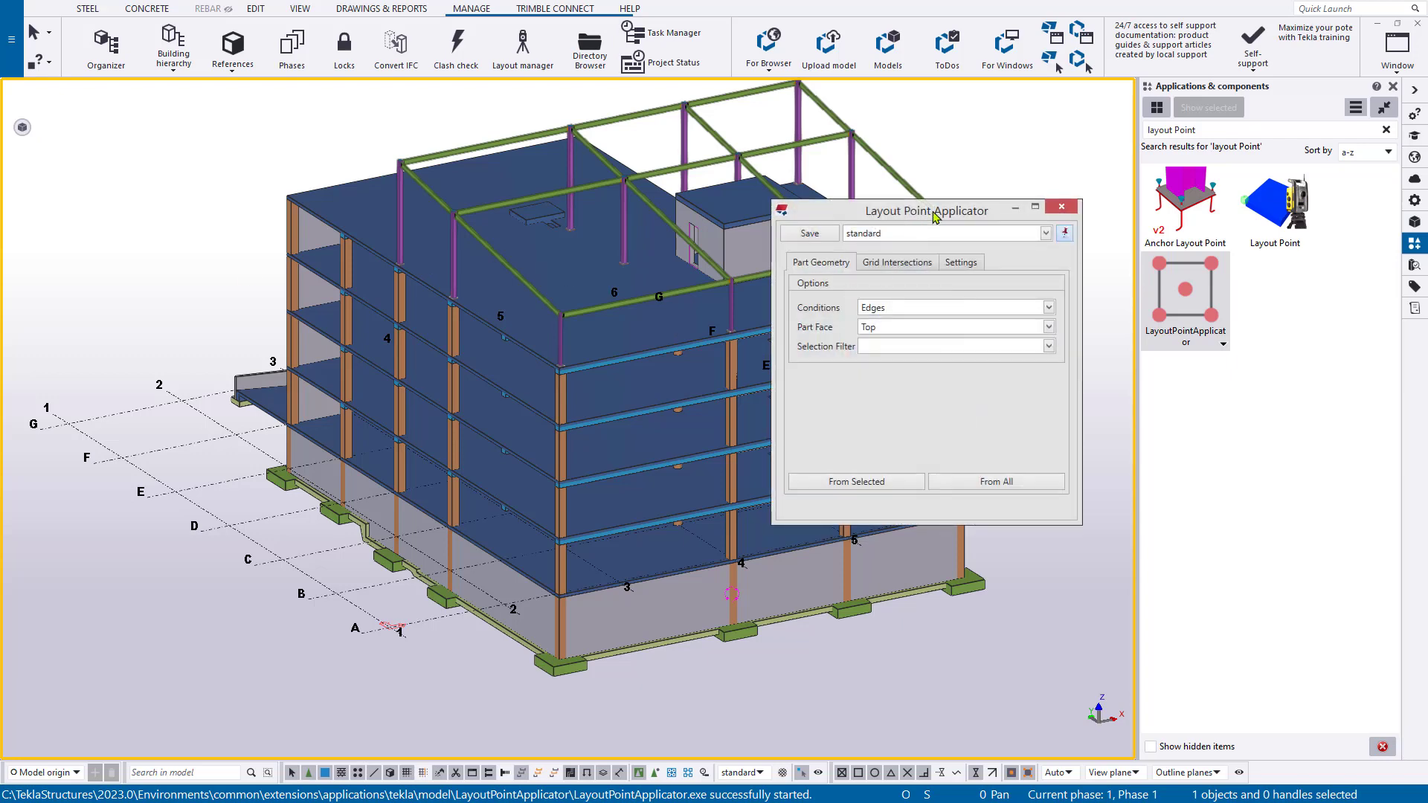
{"action": "left_click_drag", "start_coordinate": [934, 218], "coordinate": [949, 125]}
{"action": "middle_click_drag", "start_coordinate": [553, 439], "coordinate": [508, 429]}
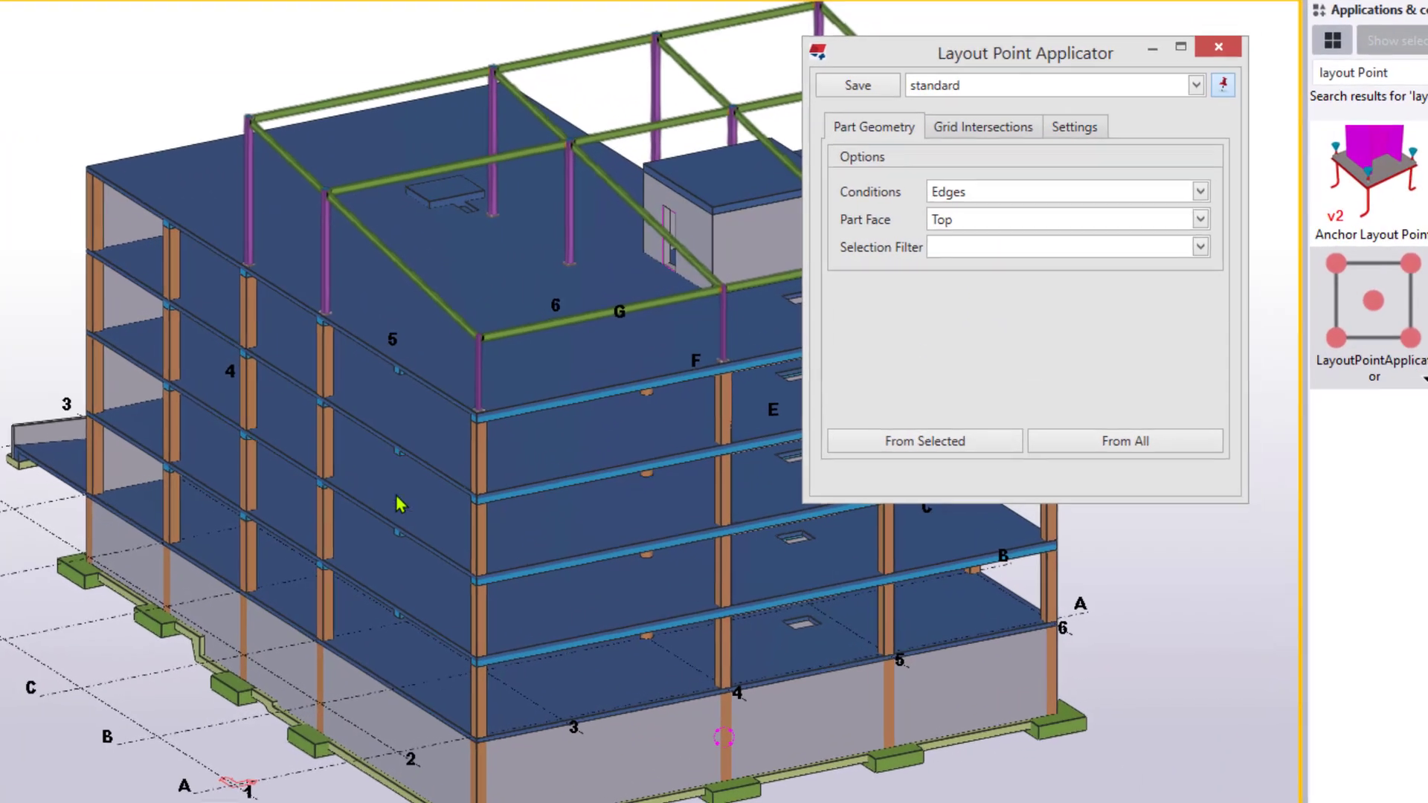
{"action": "middle_click_drag", "start_coordinate": [395, 508], "coordinate": [268, 556]}
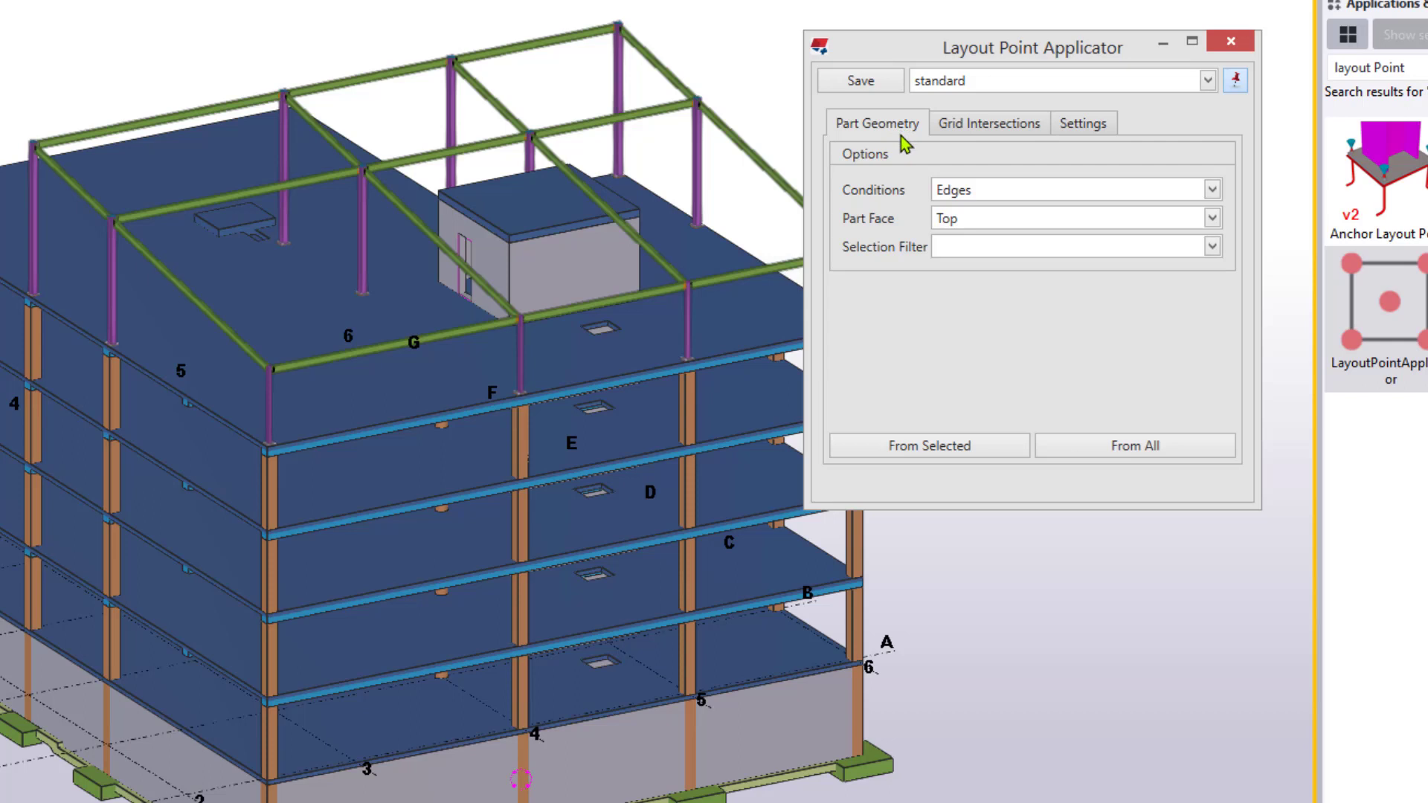
Review the Grid Intersections, Settings and Part Geometry tabs, keeping the Single point configuration
{"action": "left_click", "coordinate": [967, 124]}
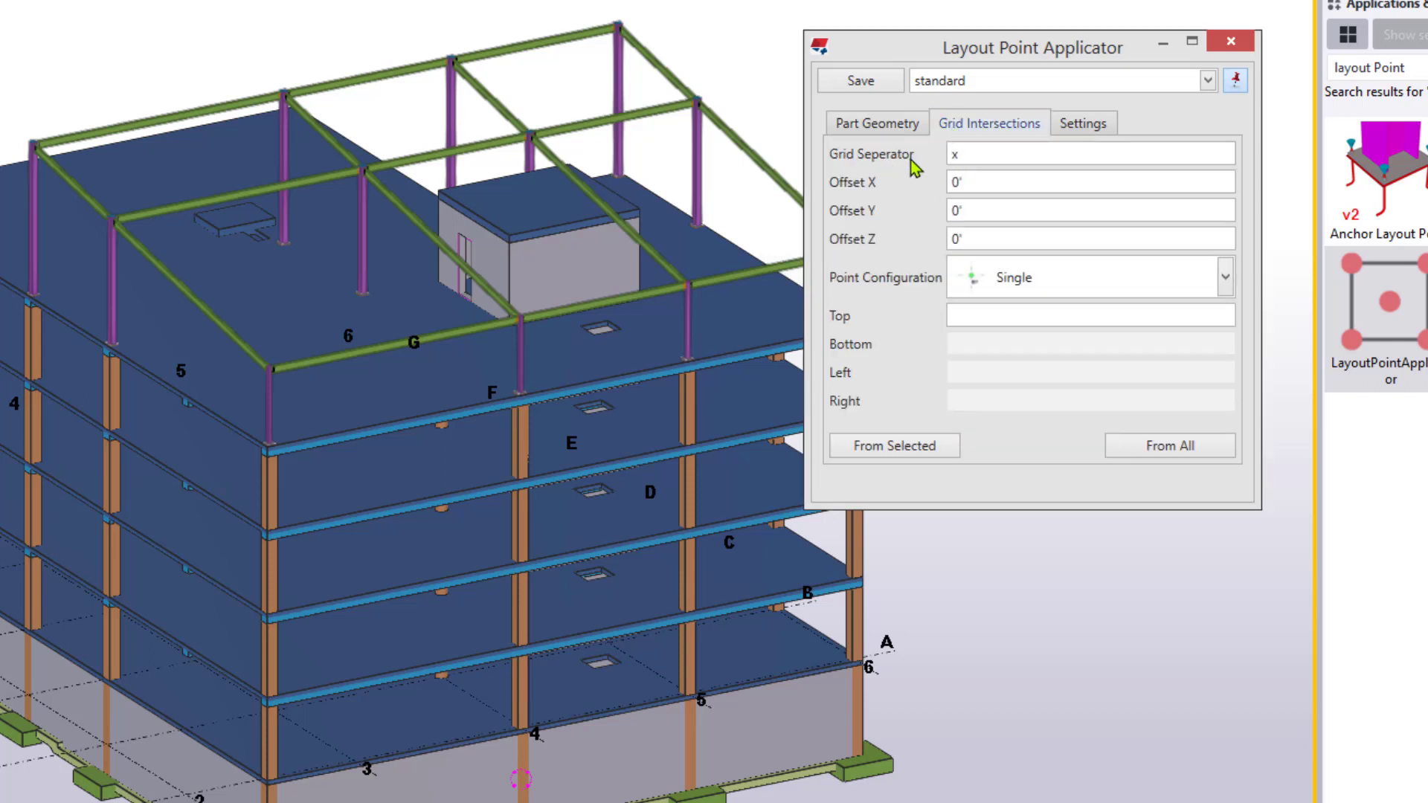
{"action": "left_click", "coordinate": [1224, 278]}
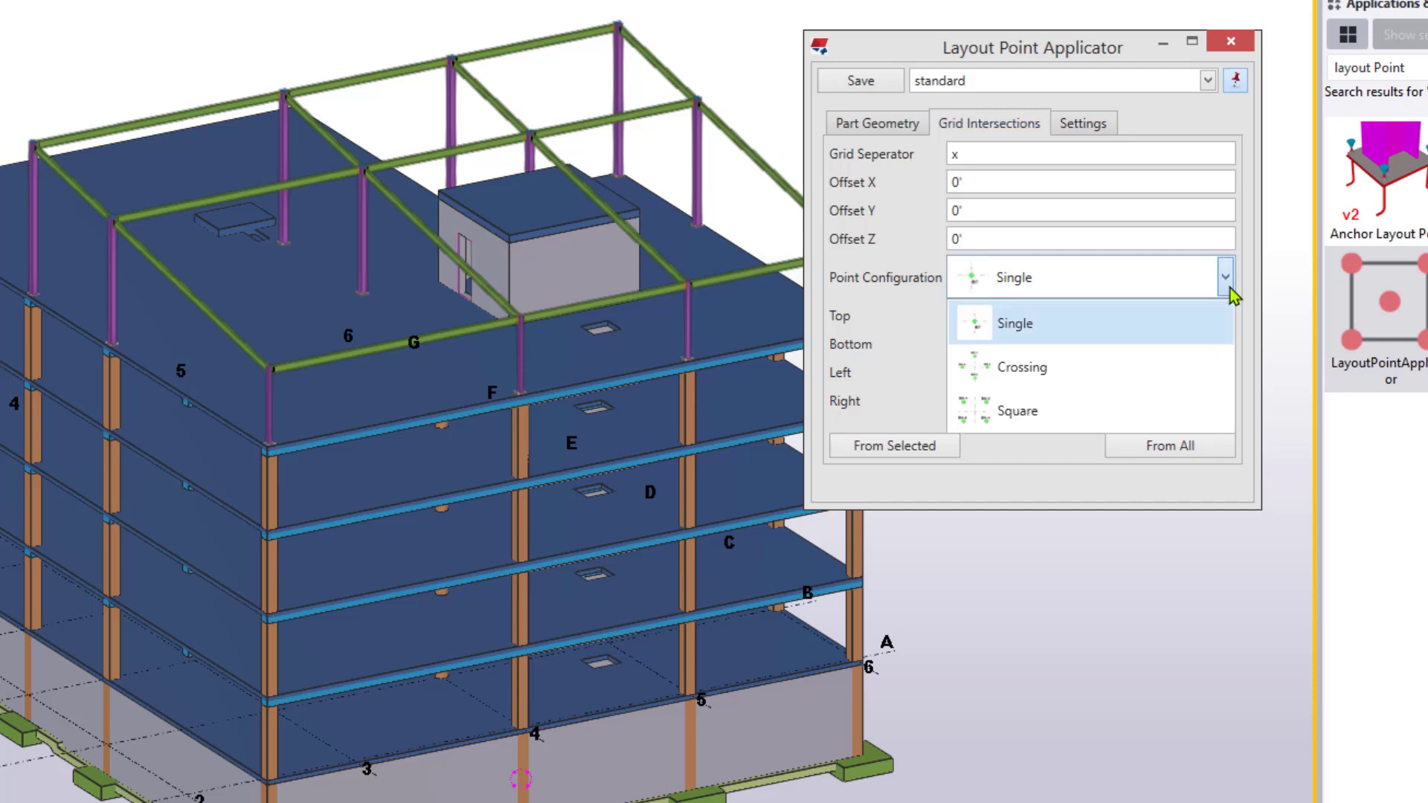
{"action": "left_click", "coordinate": [1225, 283]}
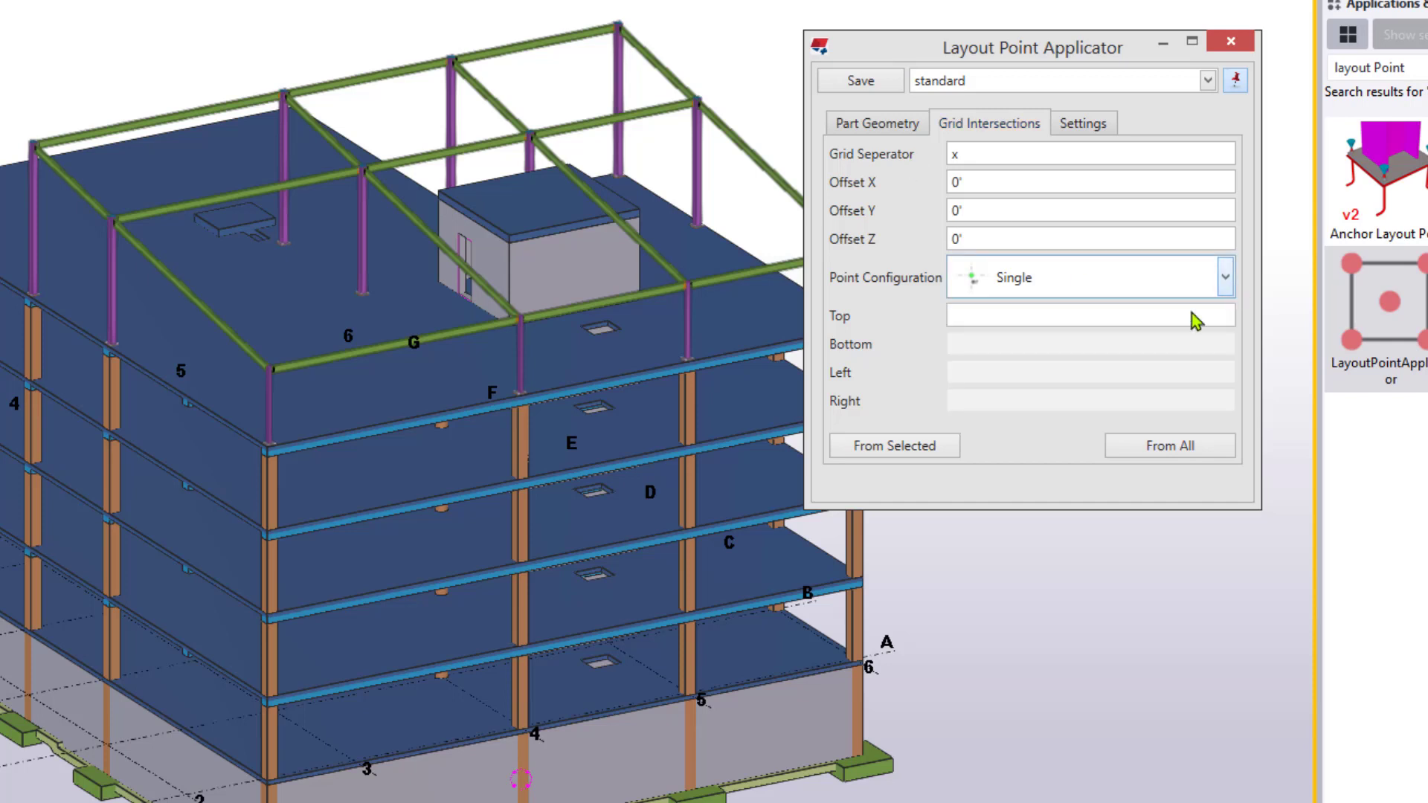
{"action": "left_click", "coordinate": [1227, 281]}
{"action": "left_click", "coordinate": [1108, 128]}
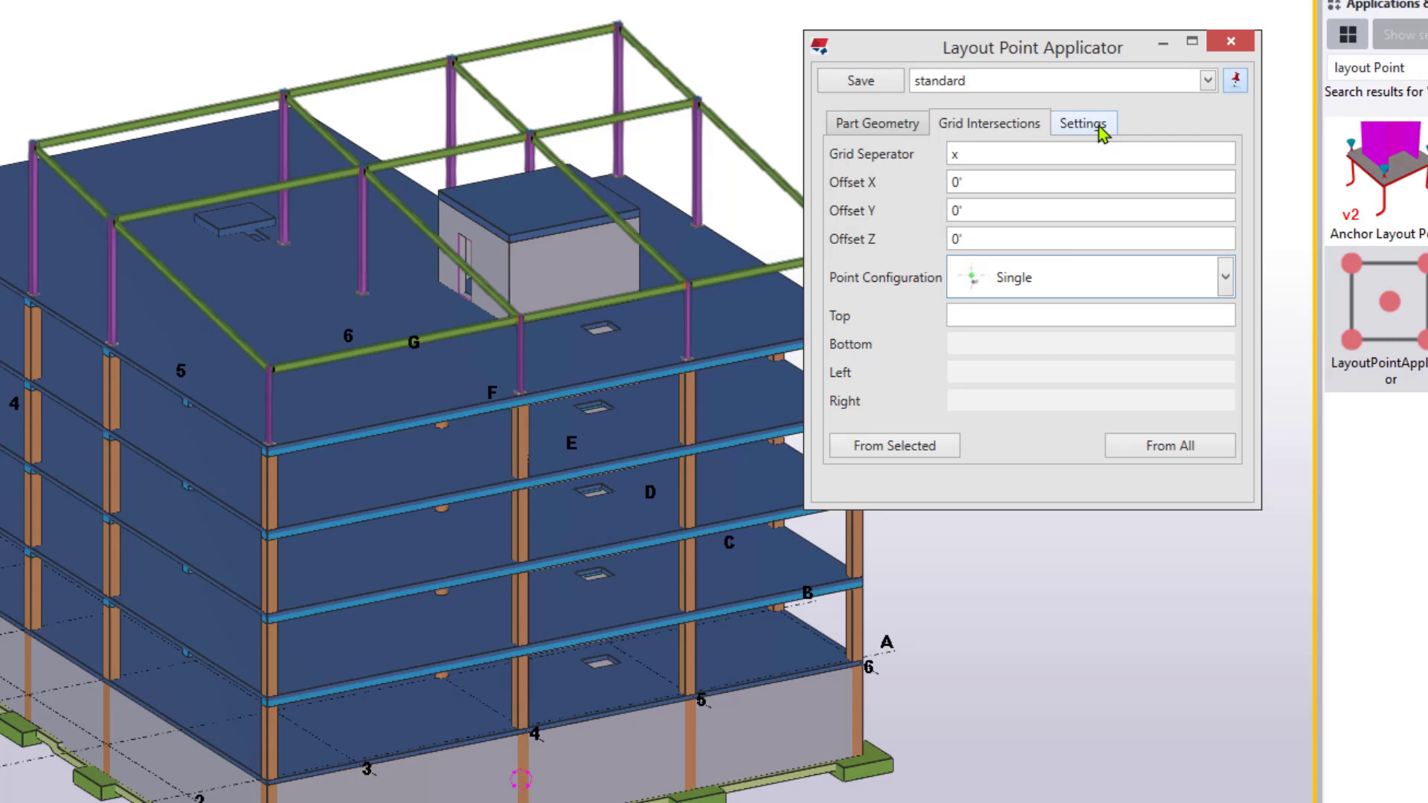
{"action": "left_click", "coordinate": [1090, 128]}
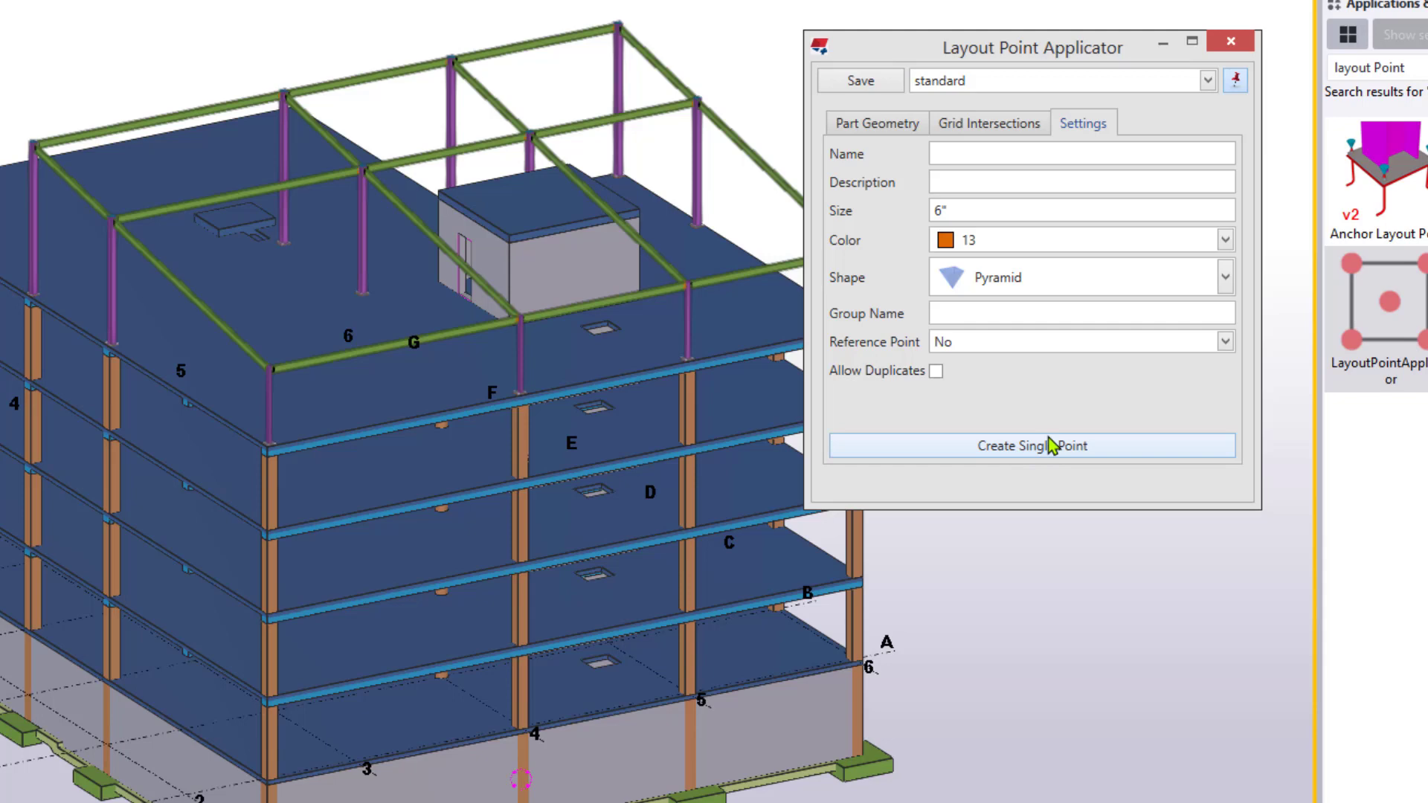
{"action": "left_click", "coordinate": [883, 128]}
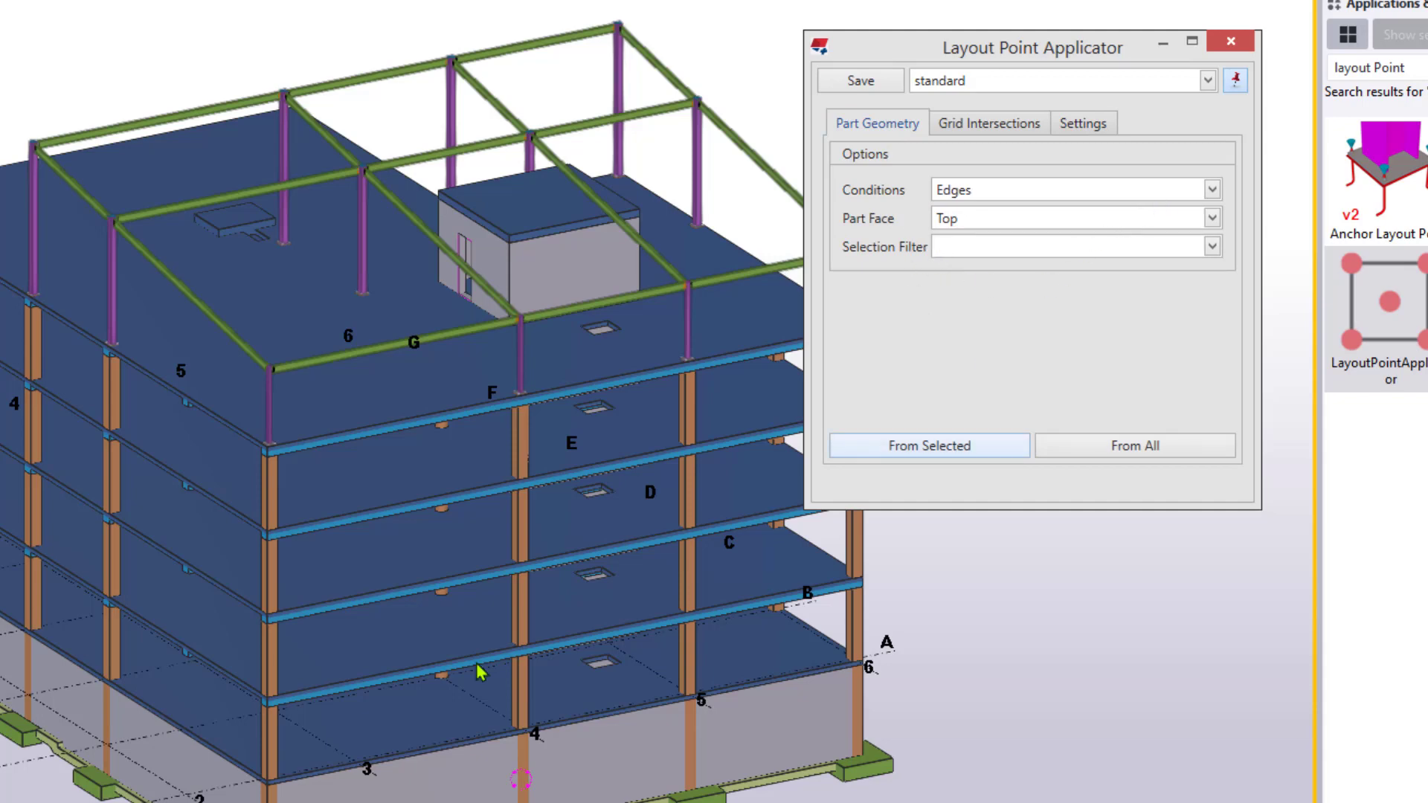
{"action": "scroll", "coordinate": [479, 672], "scroll_direction": "up", "scroll_amount": 6}
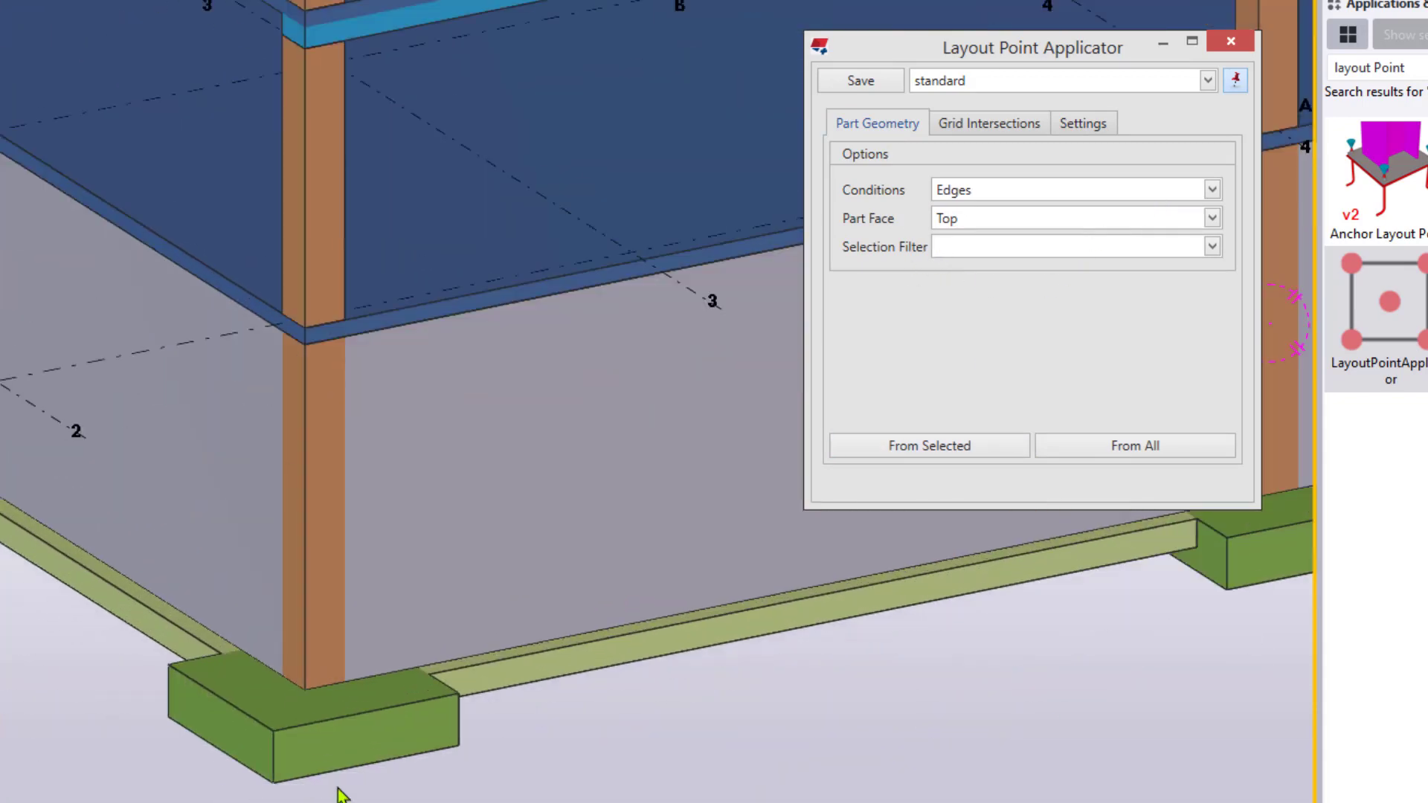
{"action": "left_click", "coordinate": [1212, 191]}
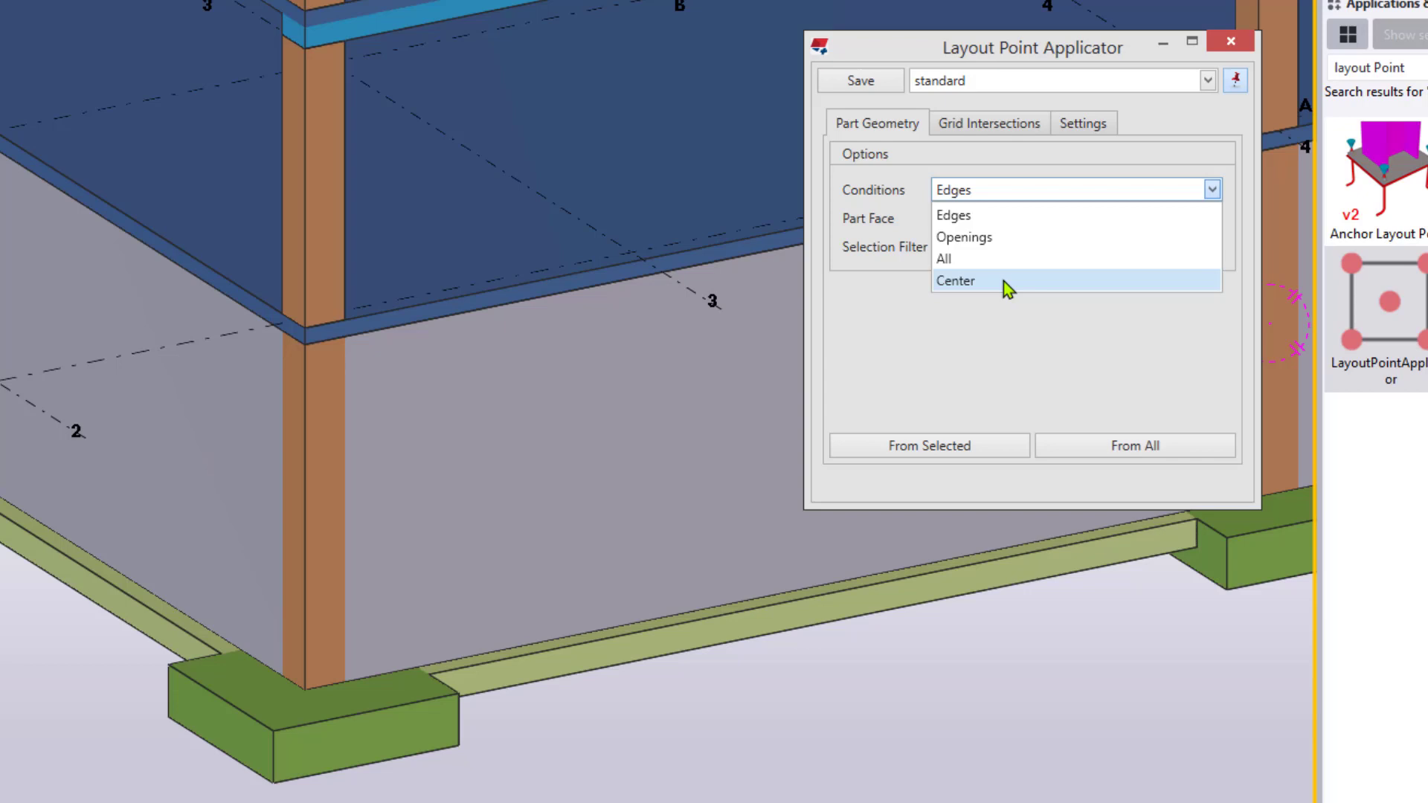
{"action": "left_click", "coordinate": [979, 345]}
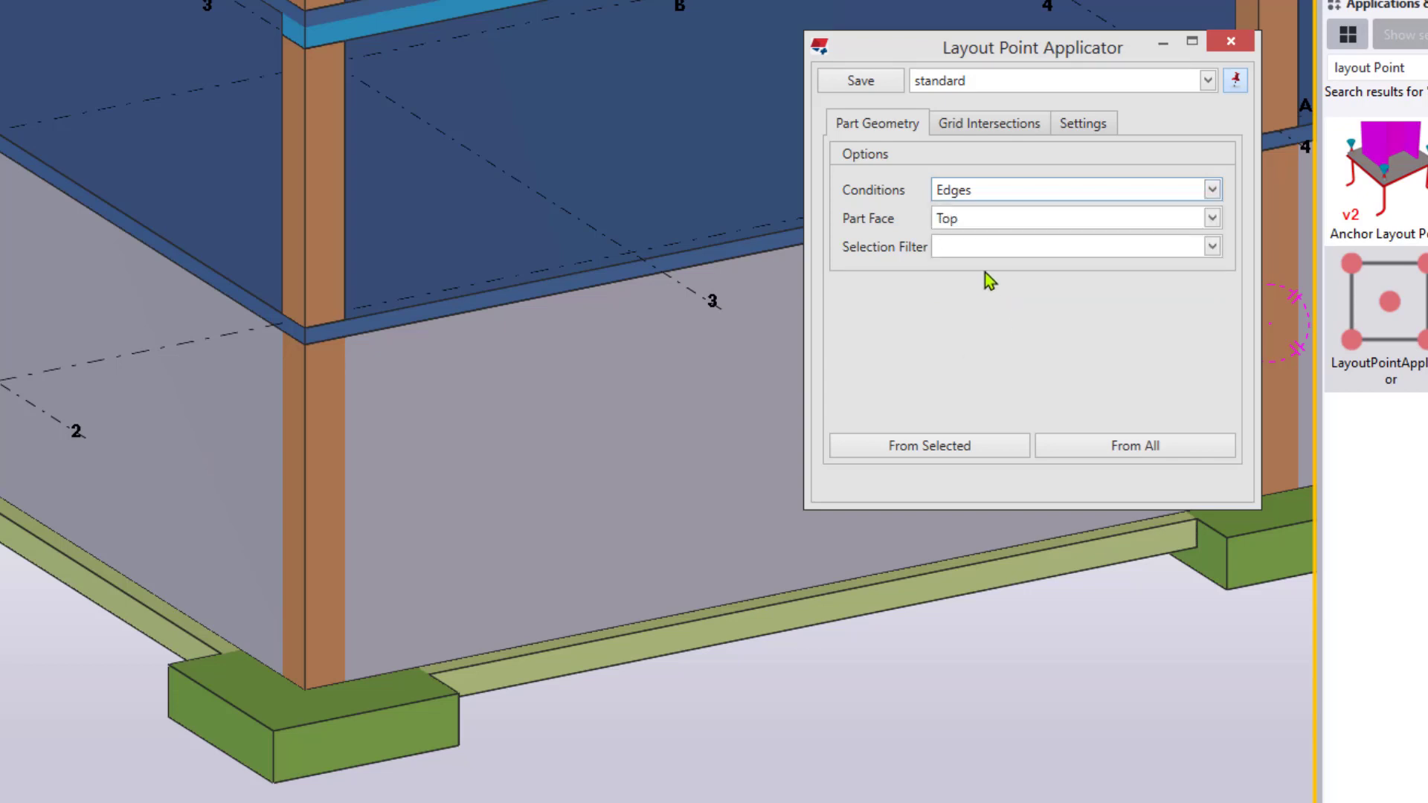
{"action": "left_click", "coordinate": [1212, 220]}
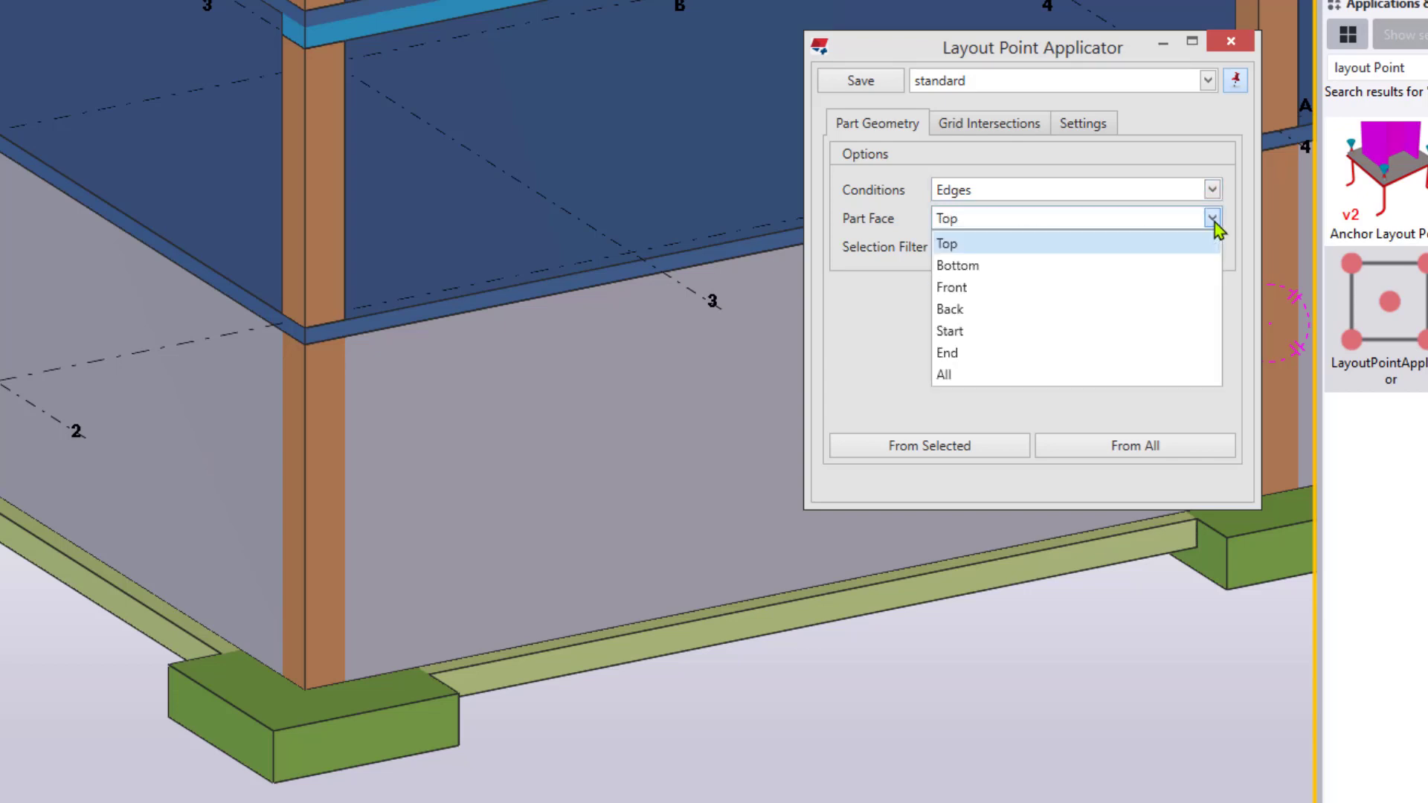
{"action": "left_click", "coordinate": [881, 354]}
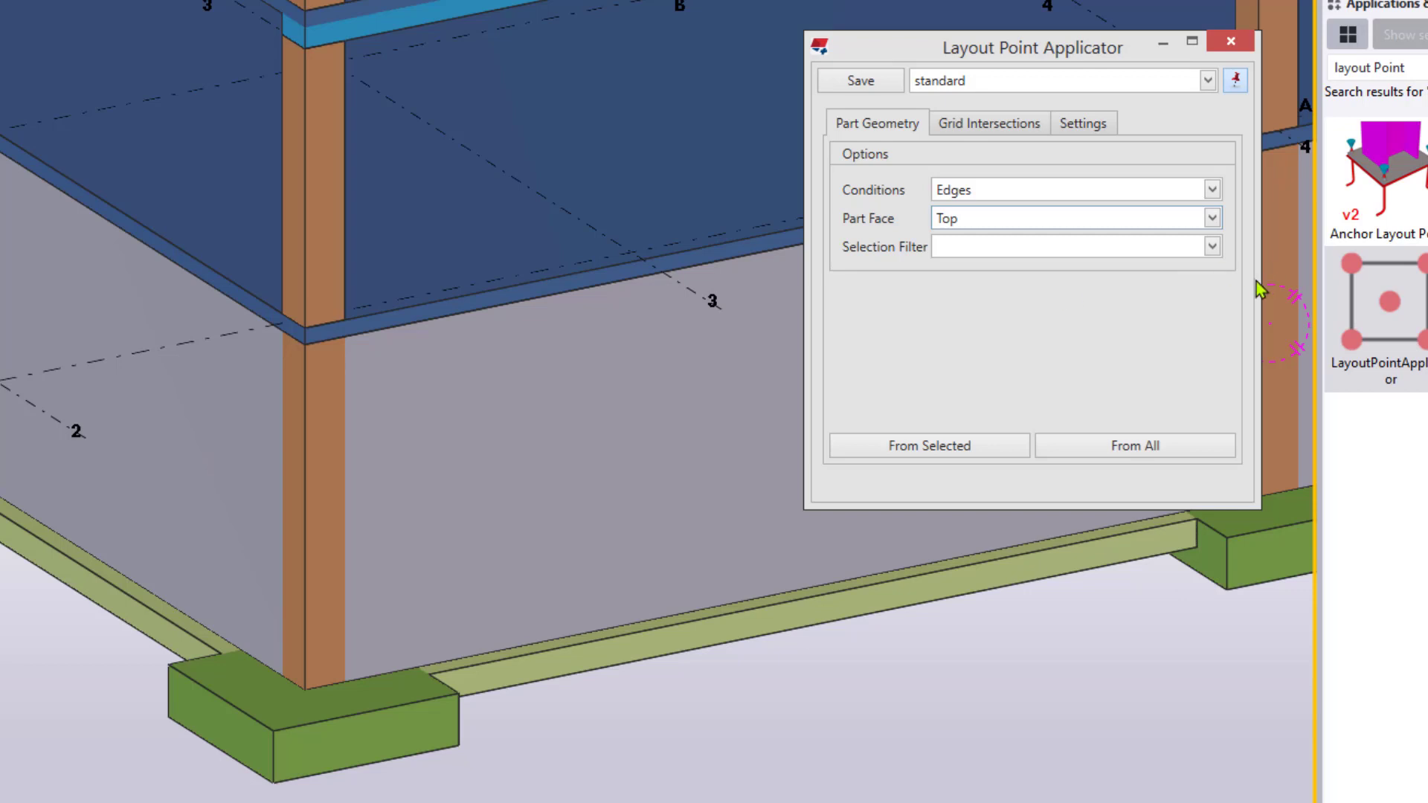
{"action": "left_click", "coordinate": [1212, 247]}
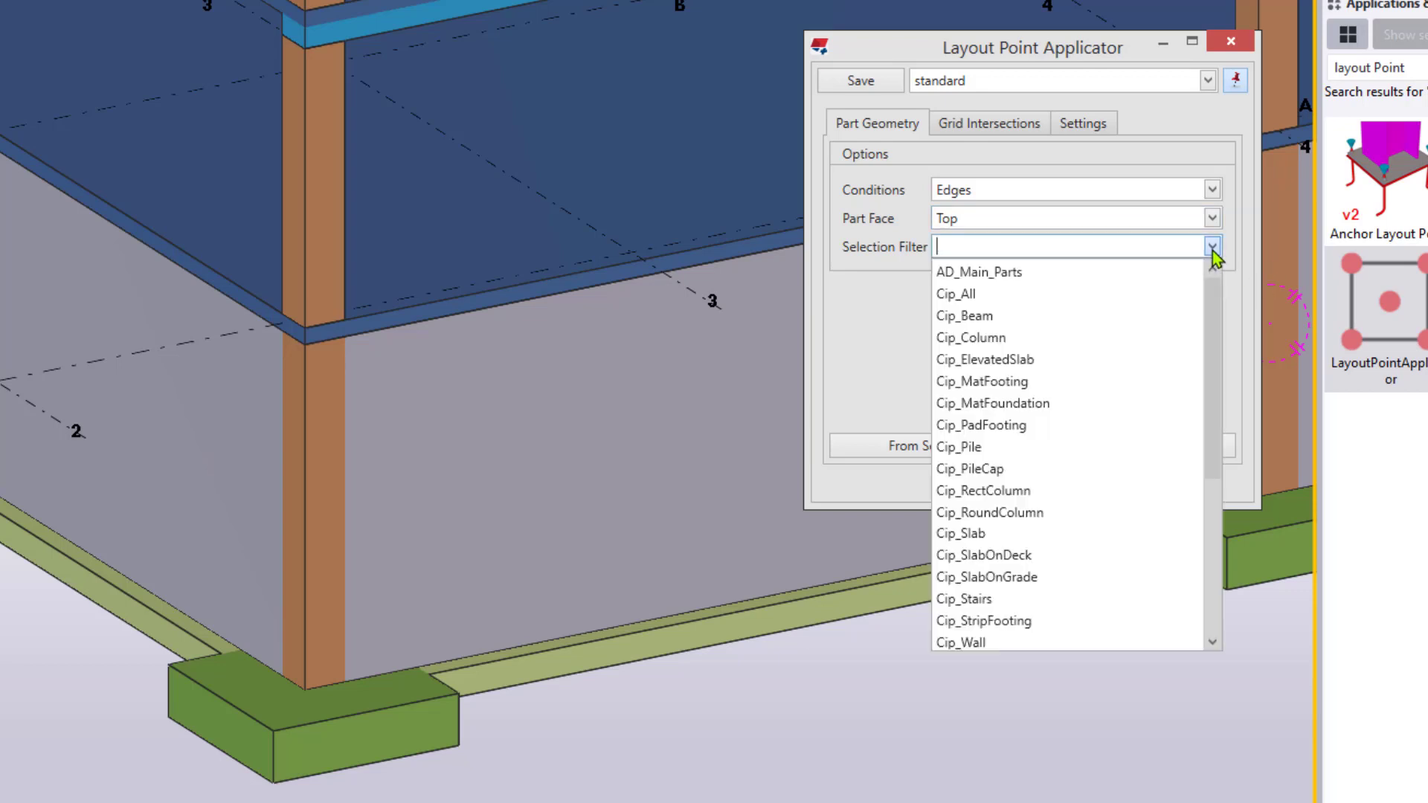
{"action": "left_click", "coordinate": [914, 345]}
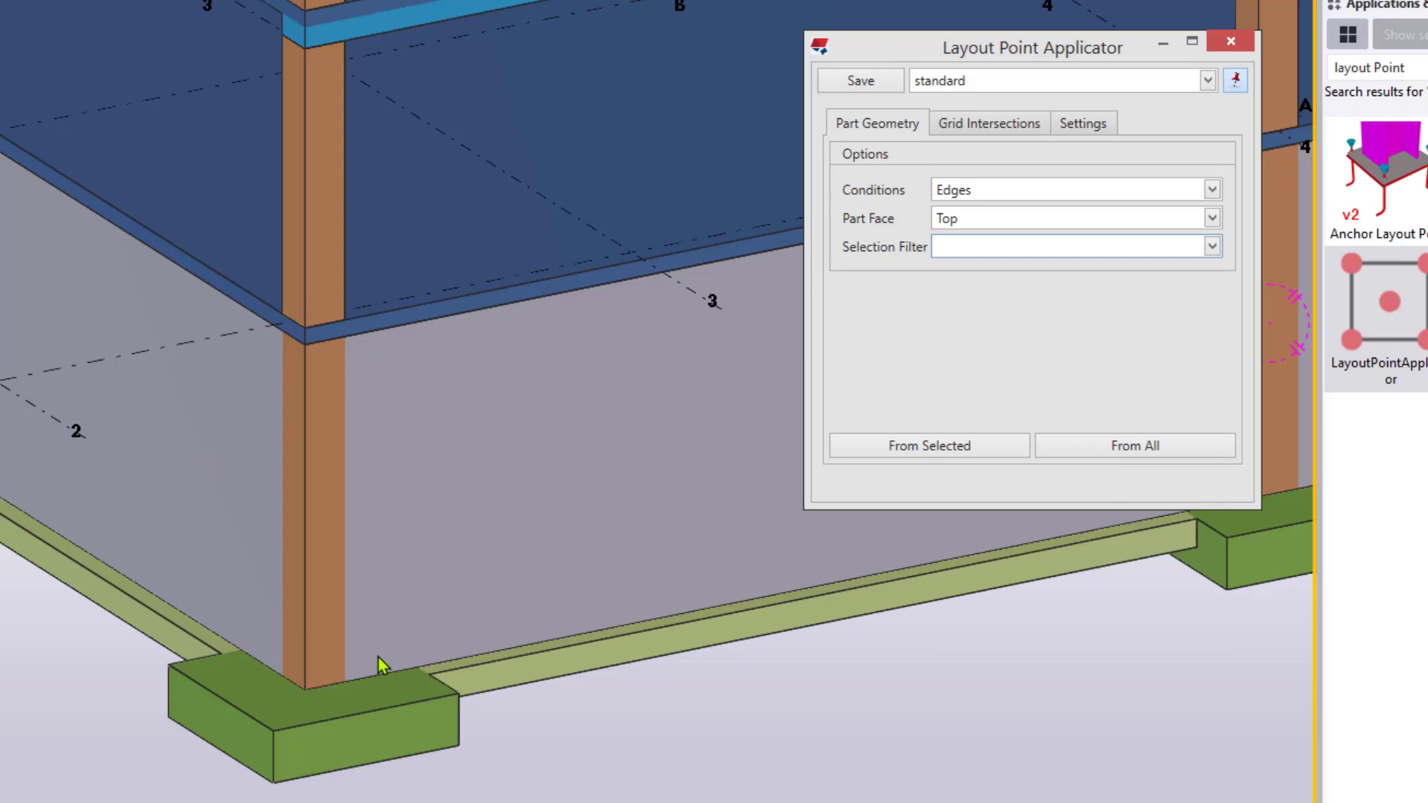
{"action": "scroll", "coordinate": [394, 658], "scroll_direction": "down", "scroll_amount": 5}
{"action": "scroll", "coordinate": [416, 652], "scroll_direction": "down", "scroll_amount": 3}
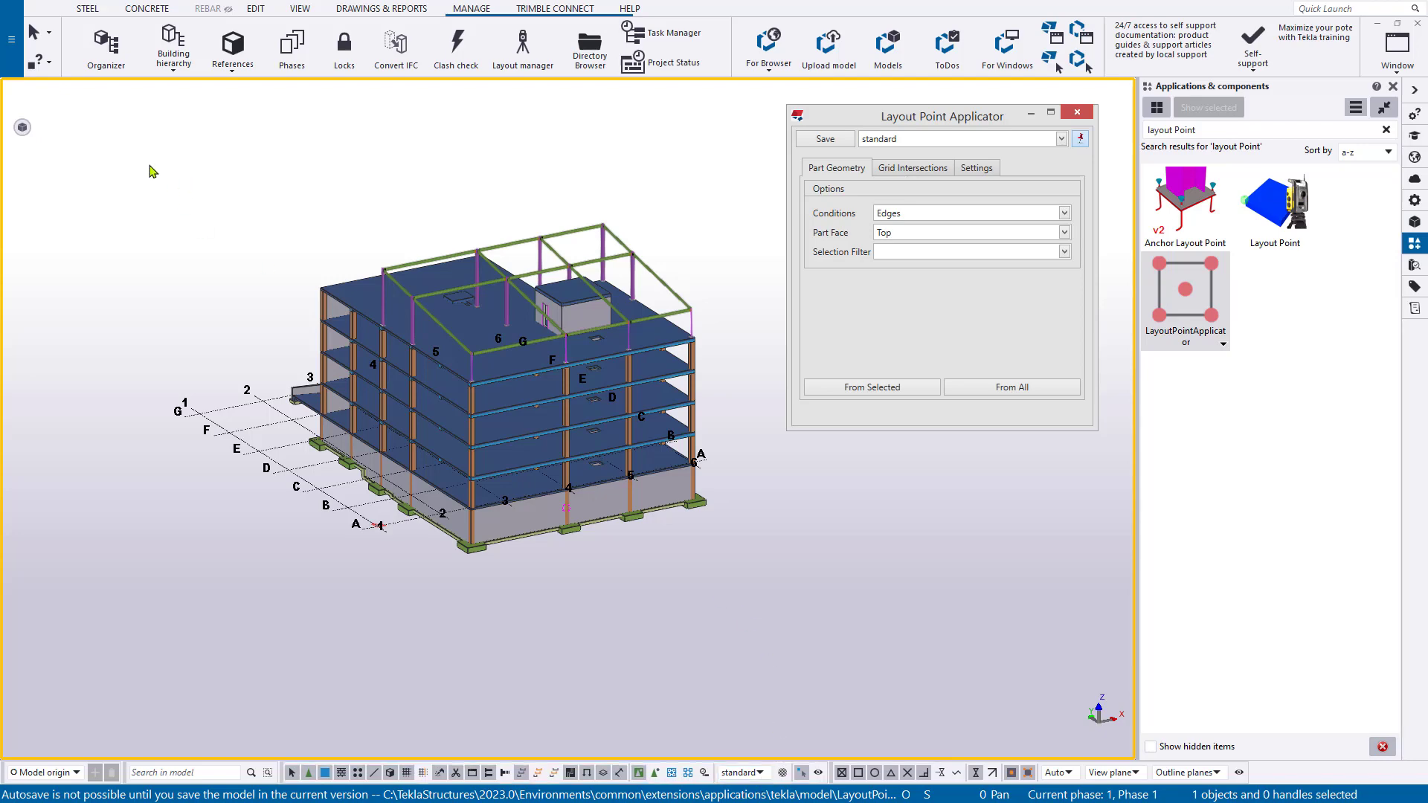
Restrict the selection filter to Cip_PadFooting and box-select the pad footings to test it
{"action": "left_click_drag", "start_coordinate": [149, 165], "coordinate": [836, 627]}
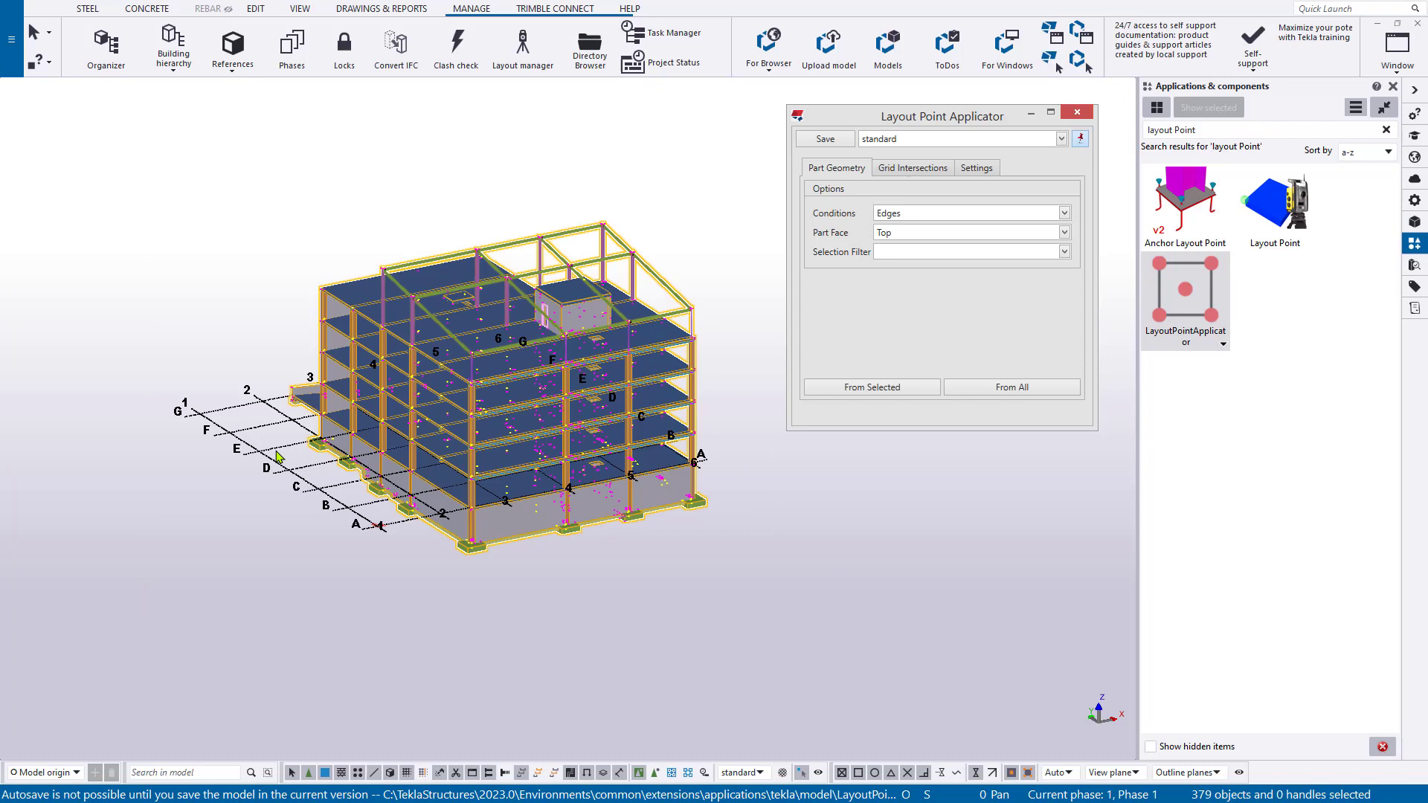
{"action": "left_click", "coordinate": [831, 708]}
{"action": "left_click", "coordinate": [743, 773]}
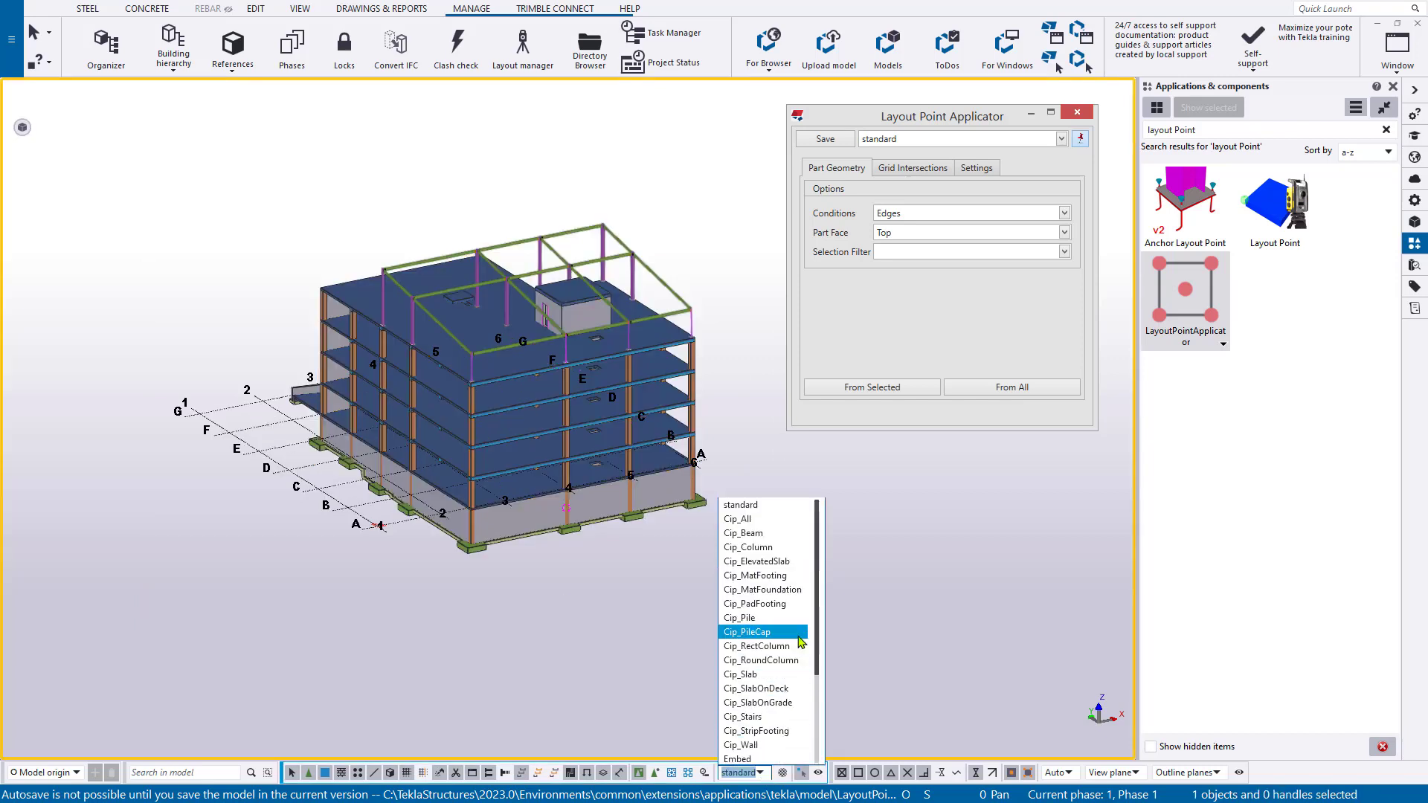
{"action": "left_click", "coordinate": [763, 603]}
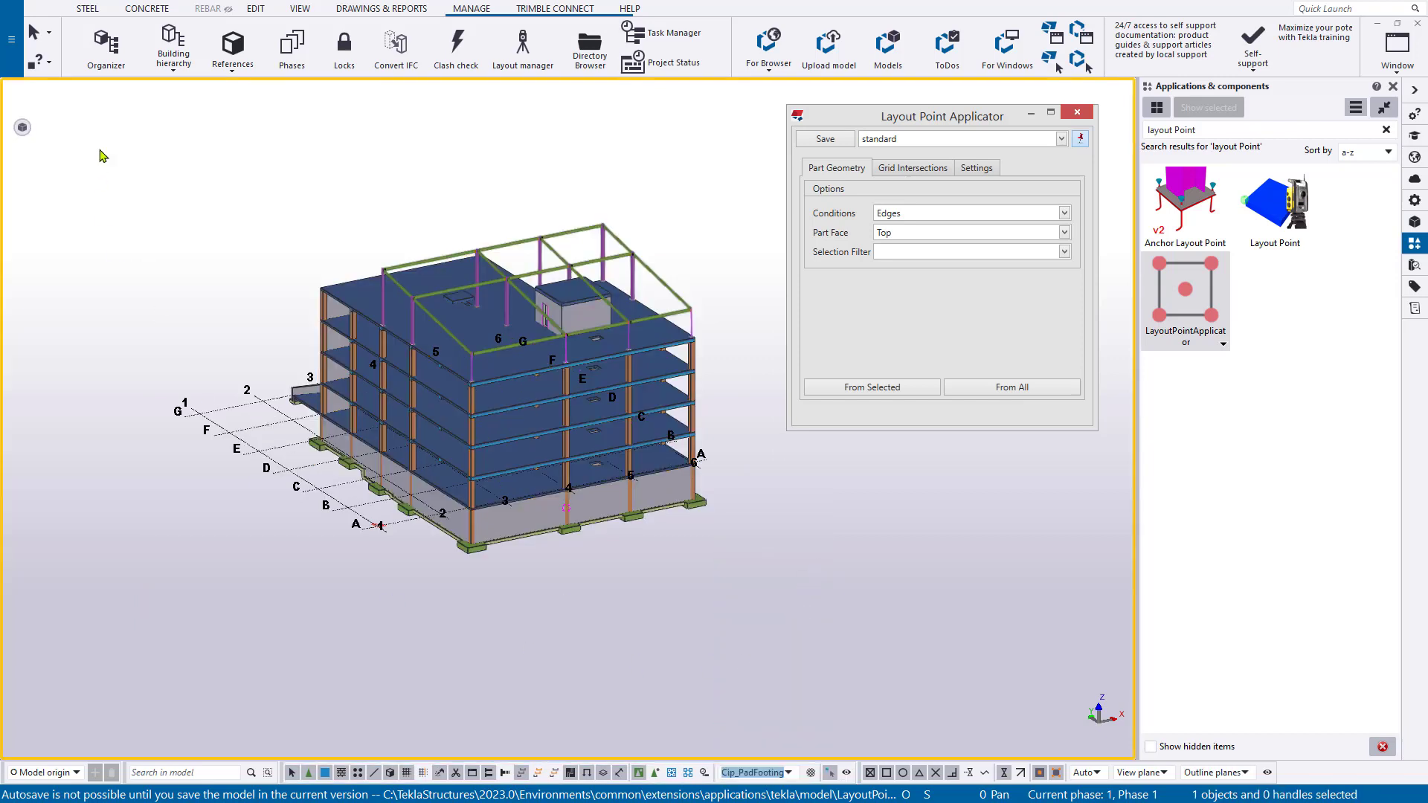
{"action": "left_click_drag", "start_coordinate": [103, 131], "coordinate": [783, 657]}
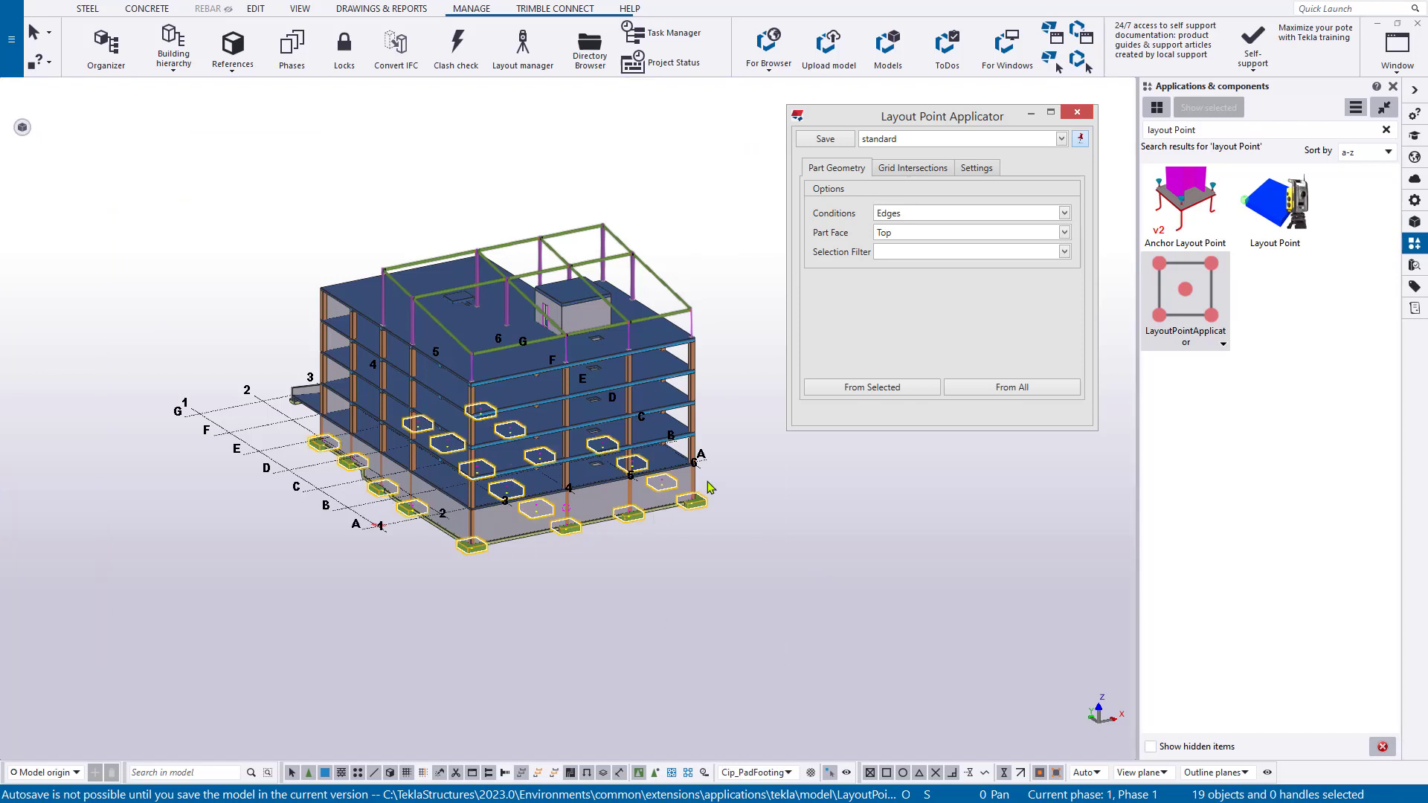
{"action": "left_click", "coordinate": [789, 556]}
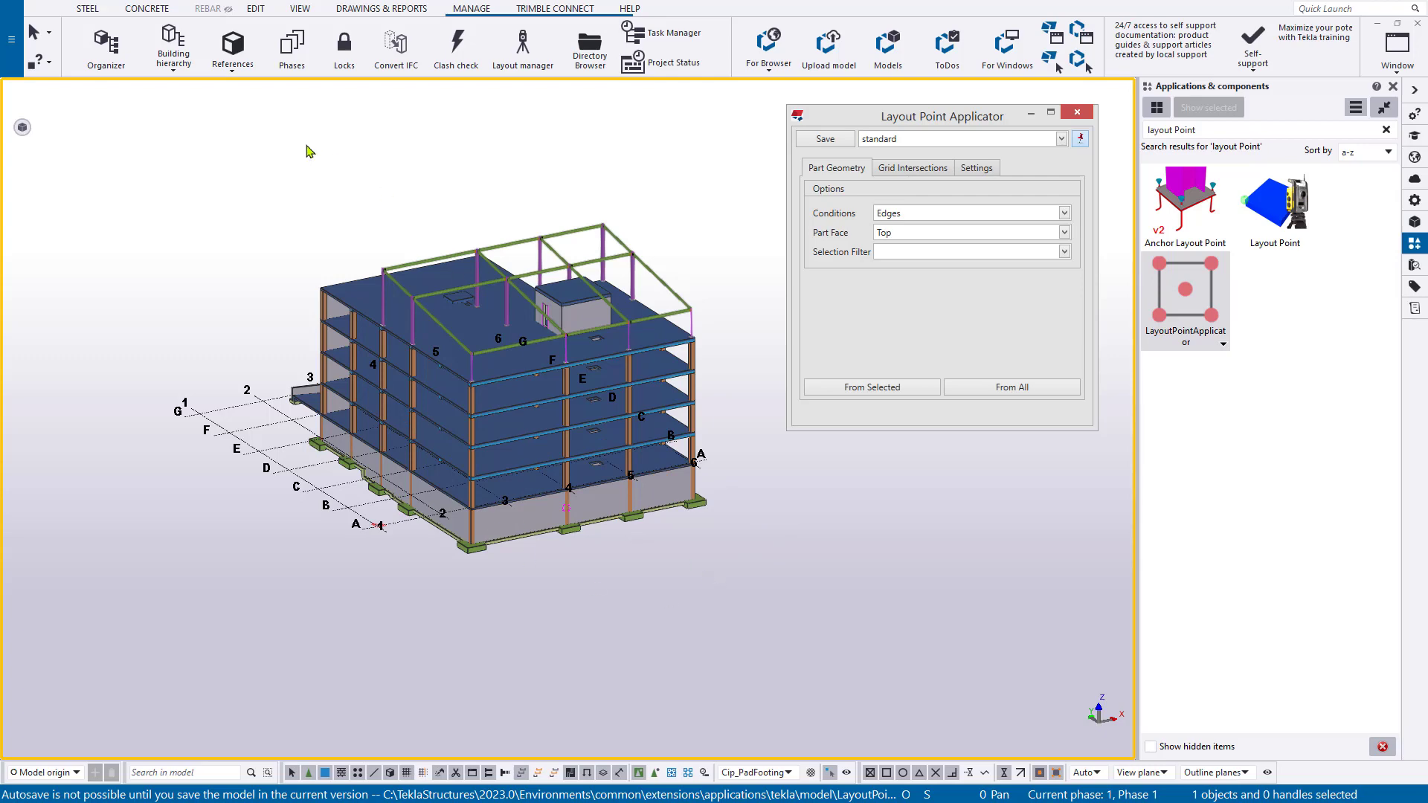
Start a concrete pad footing to check its properties and presets, then interrupt the command
{"action": "left_click", "coordinate": [147, 9]}
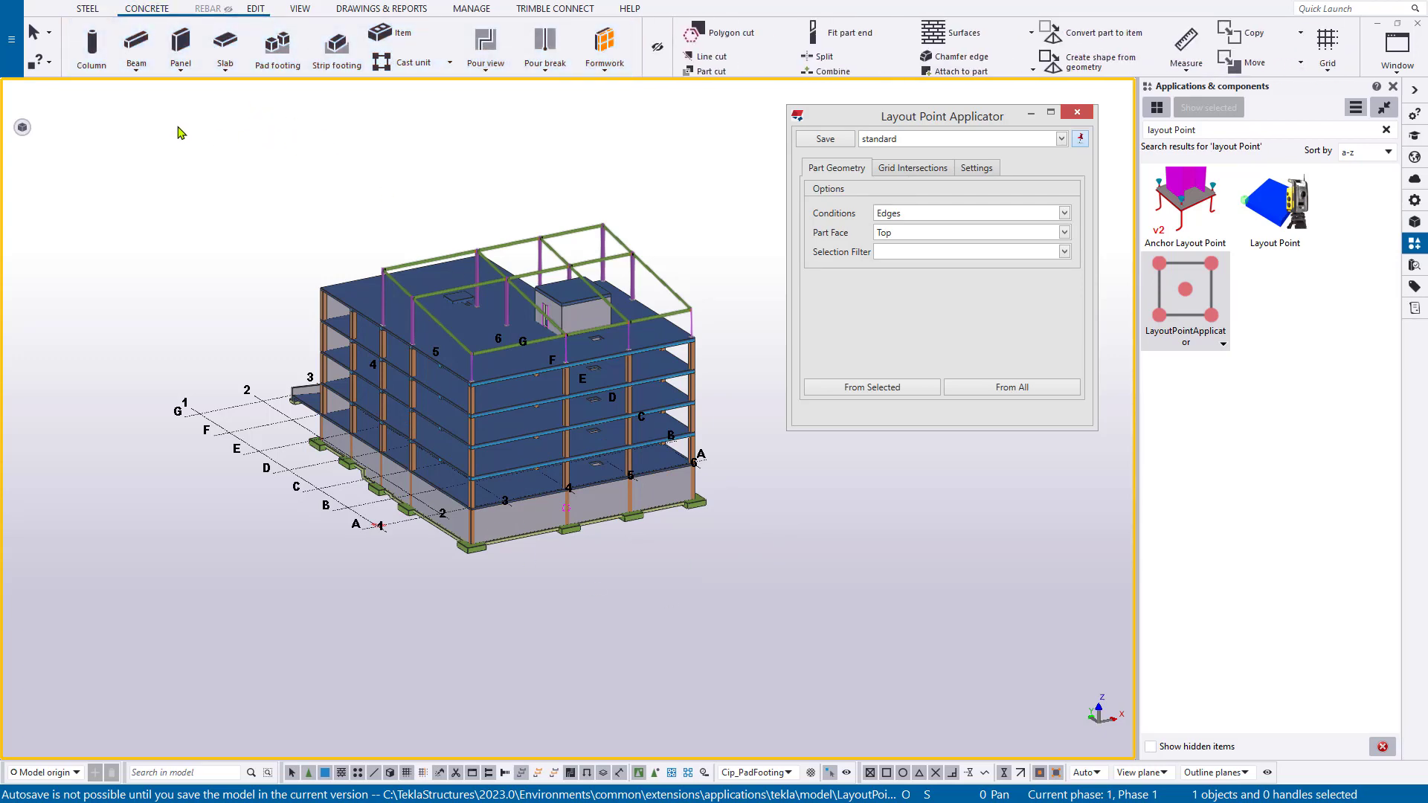
{"action": "left_click", "coordinate": [277, 46]}
{"action": "left_click", "coordinate": [1414, 200]}
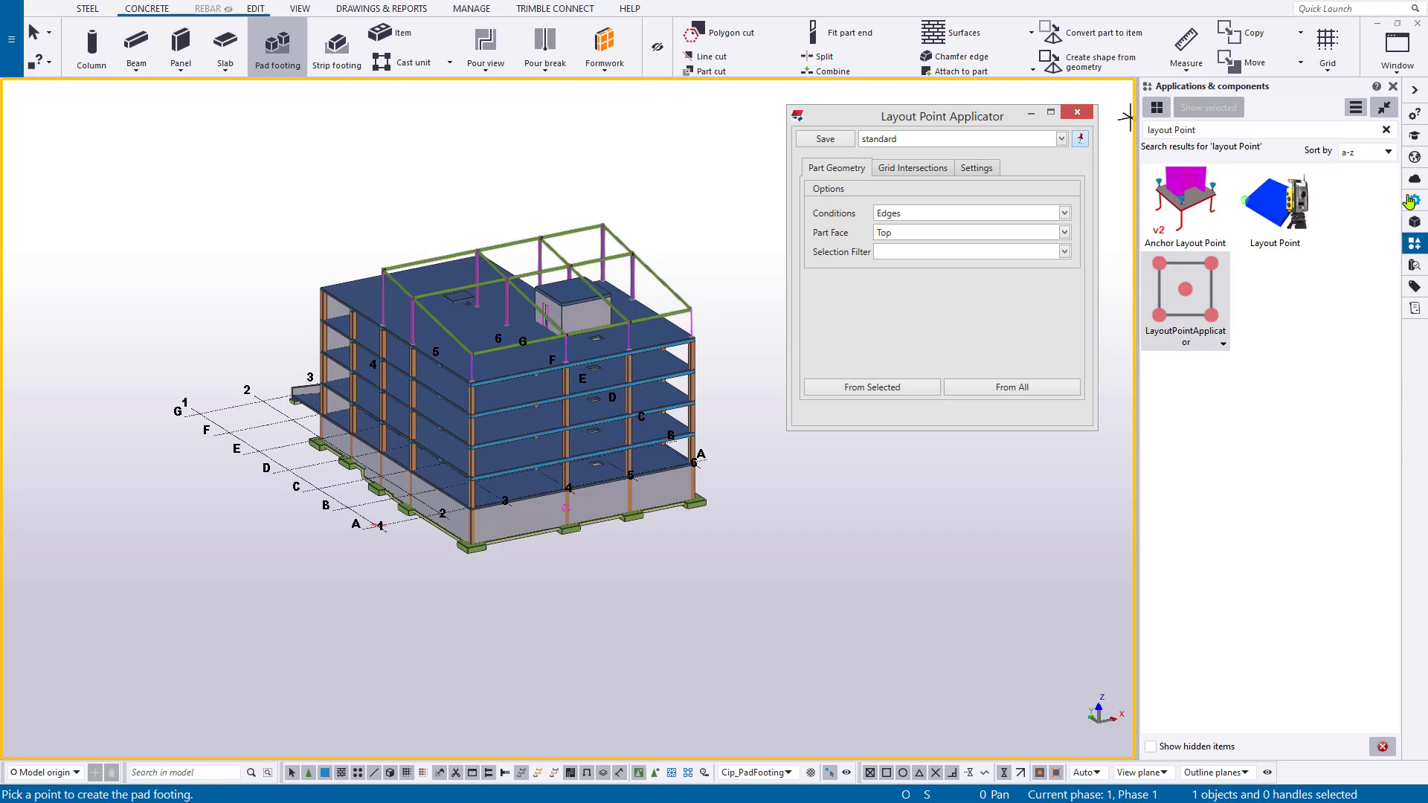
{"action": "left_click", "coordinate": [1365, 110]}
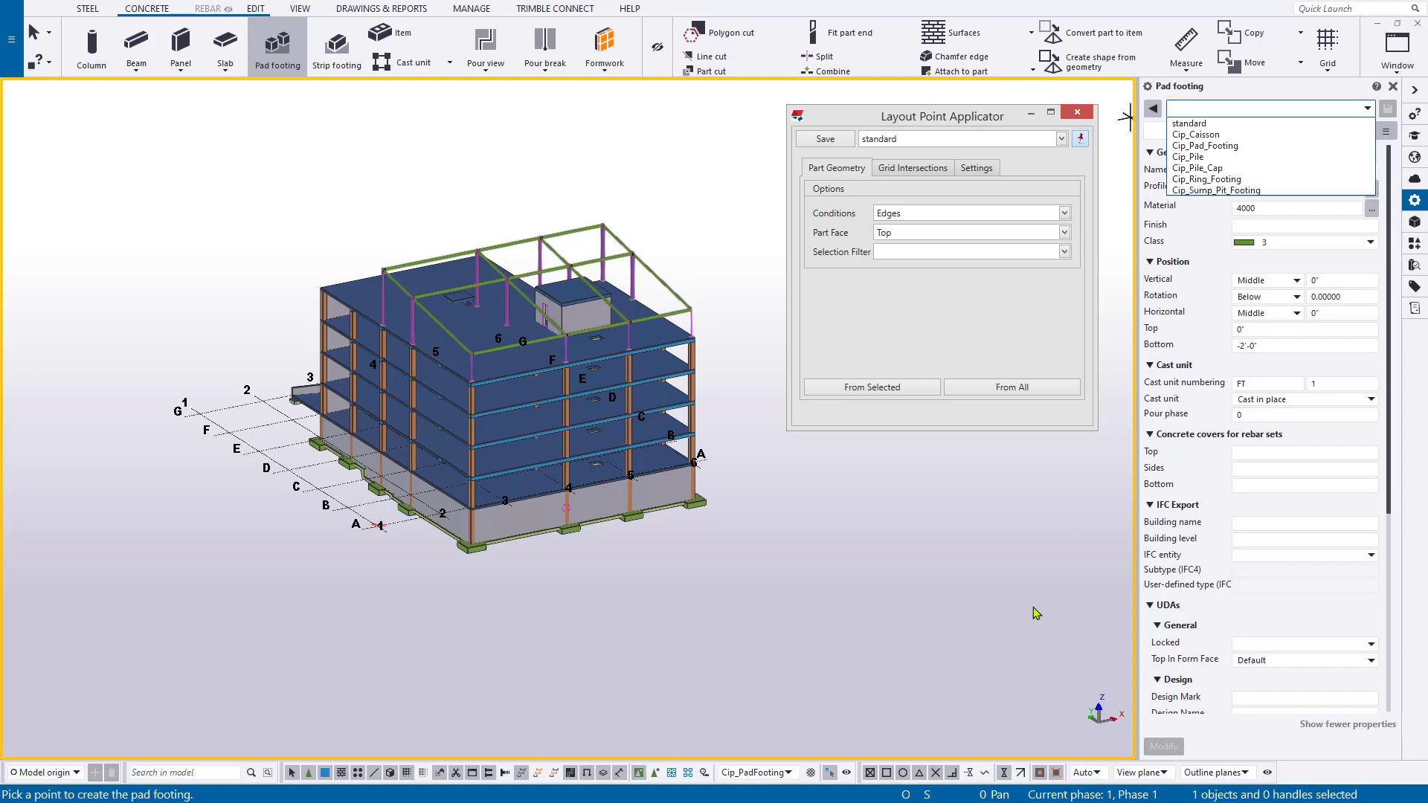
{"action": "left_click", "coordinate": [1420, 253]}
{"action": "left_click", "coordinate": [1416, 248]}
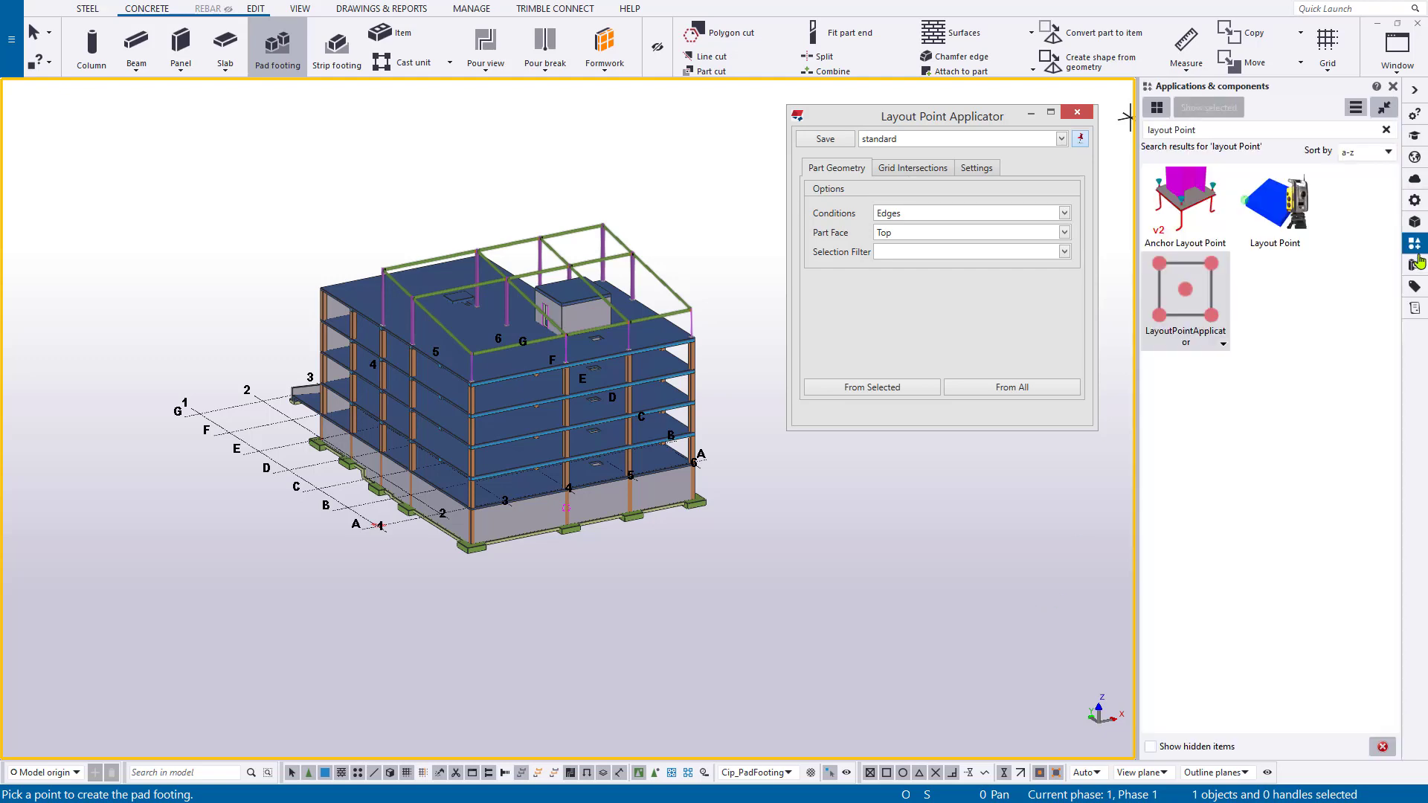
{"action": "right_click", "coordinate": [666, 304]}
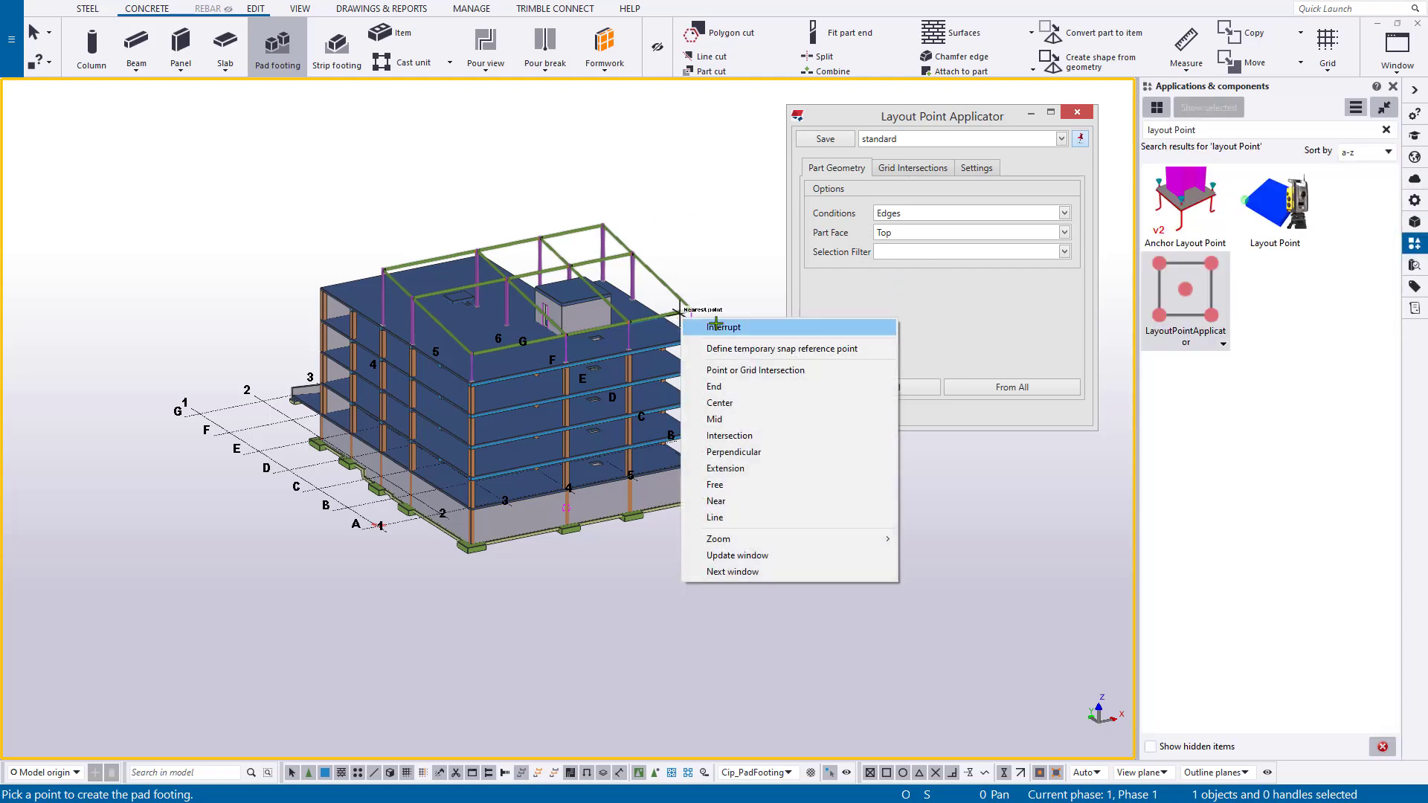
{"action": "left_click", "coordinate": [698, 325]}
{"action": "scroll", "coordinate": [755, 528], "scroll_direction": "up", "scroll_amount": 2}
{"action": "middle_click_drag", "start_coordinate": [754, 529], "coordinate": [733, 543]}
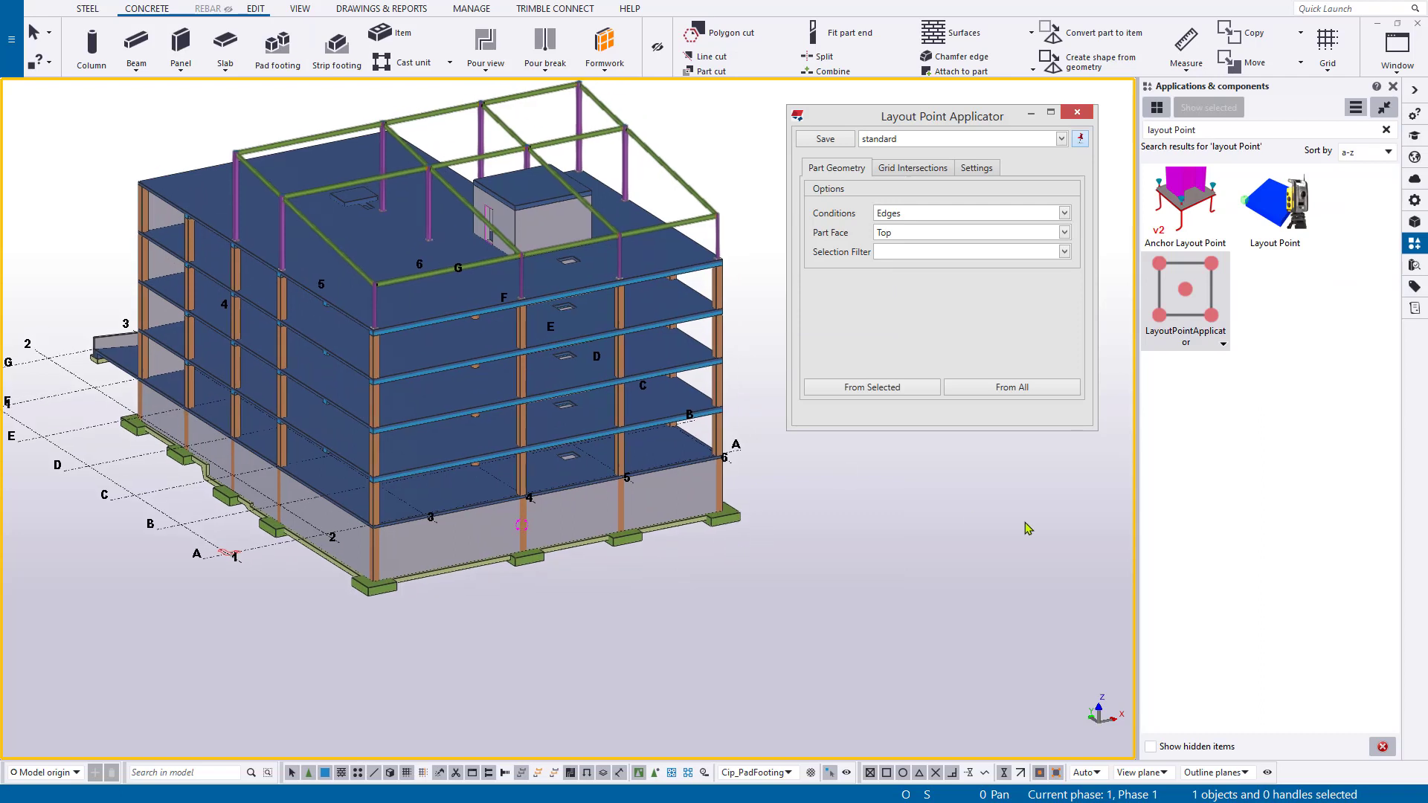
Load the Cip_PadFooting preset in the Layout Point Applicator and set the selection filter to standard
{"action": "left_click", "coordinate": [1060, 138]}
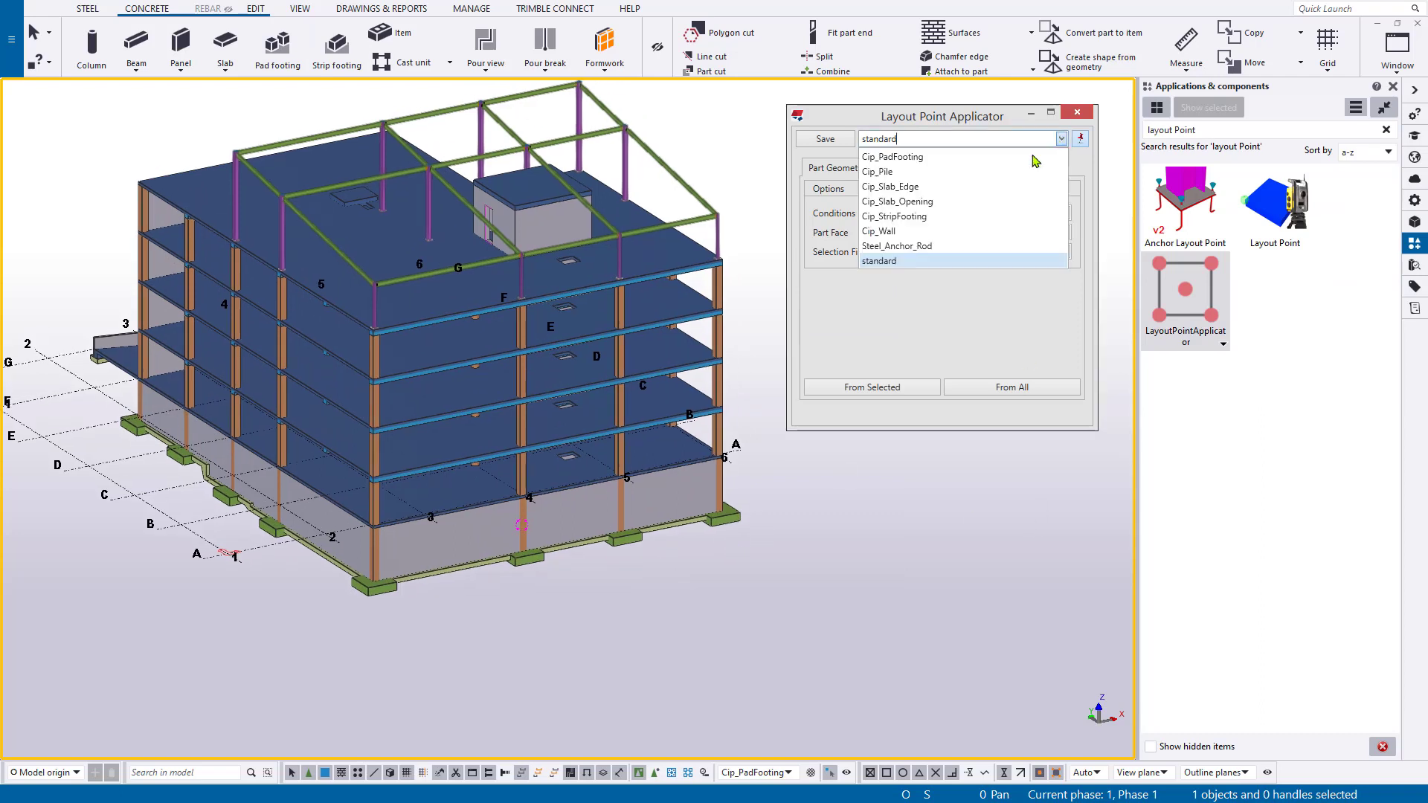
{"action": "left_click", "coordinate": [980, 157]}
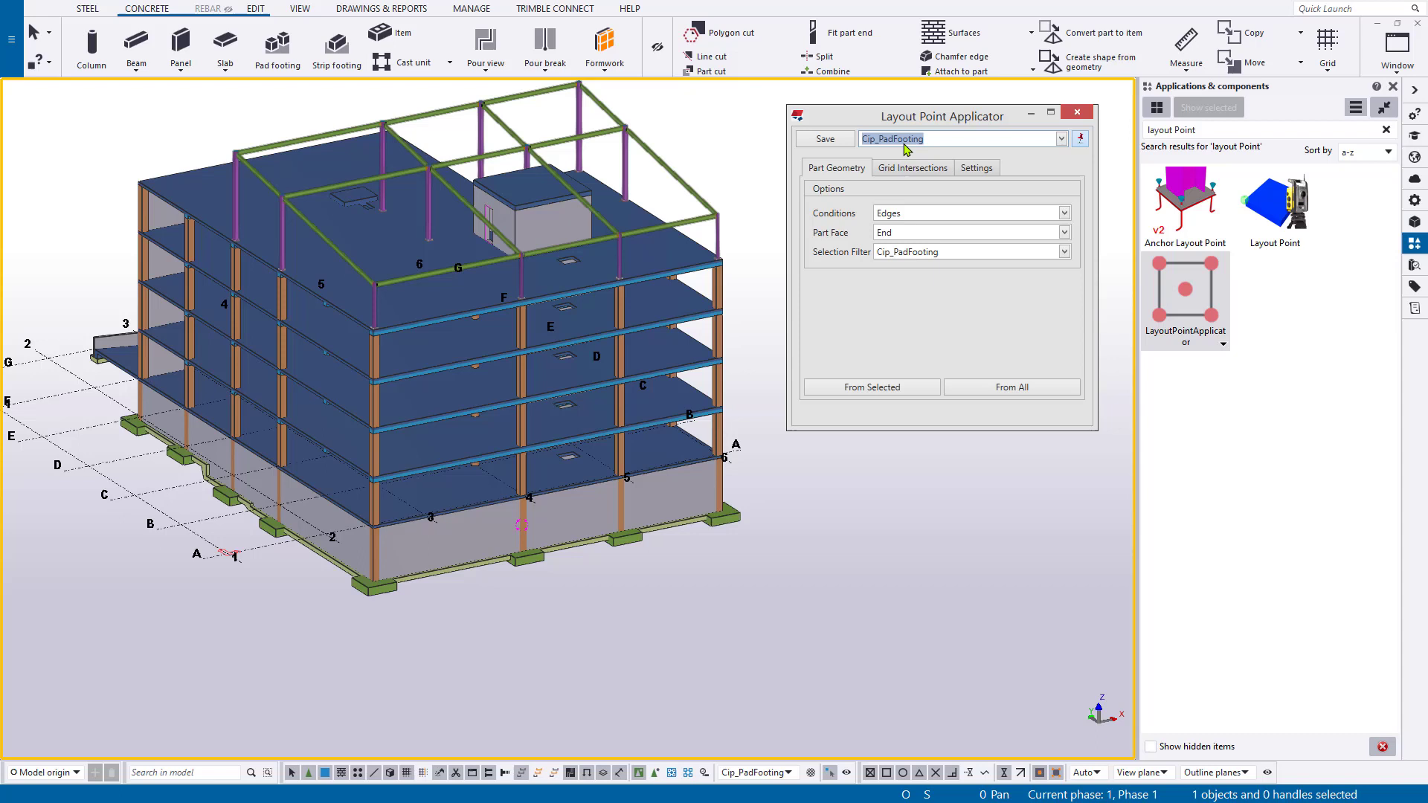
{"action": "left_click", "coordinate": [797, 775]}
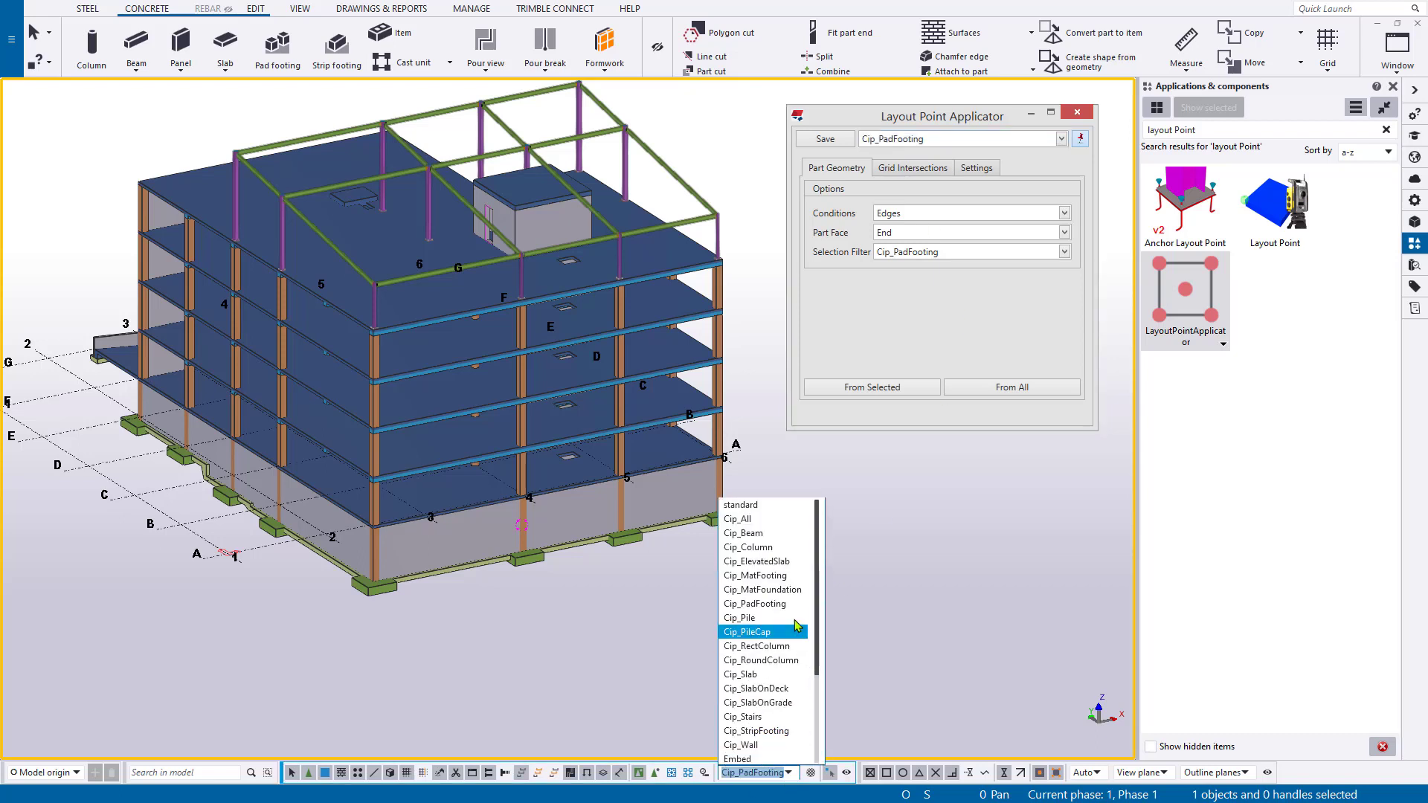
{"action": "left_click", "coordinate": [770, 487]}
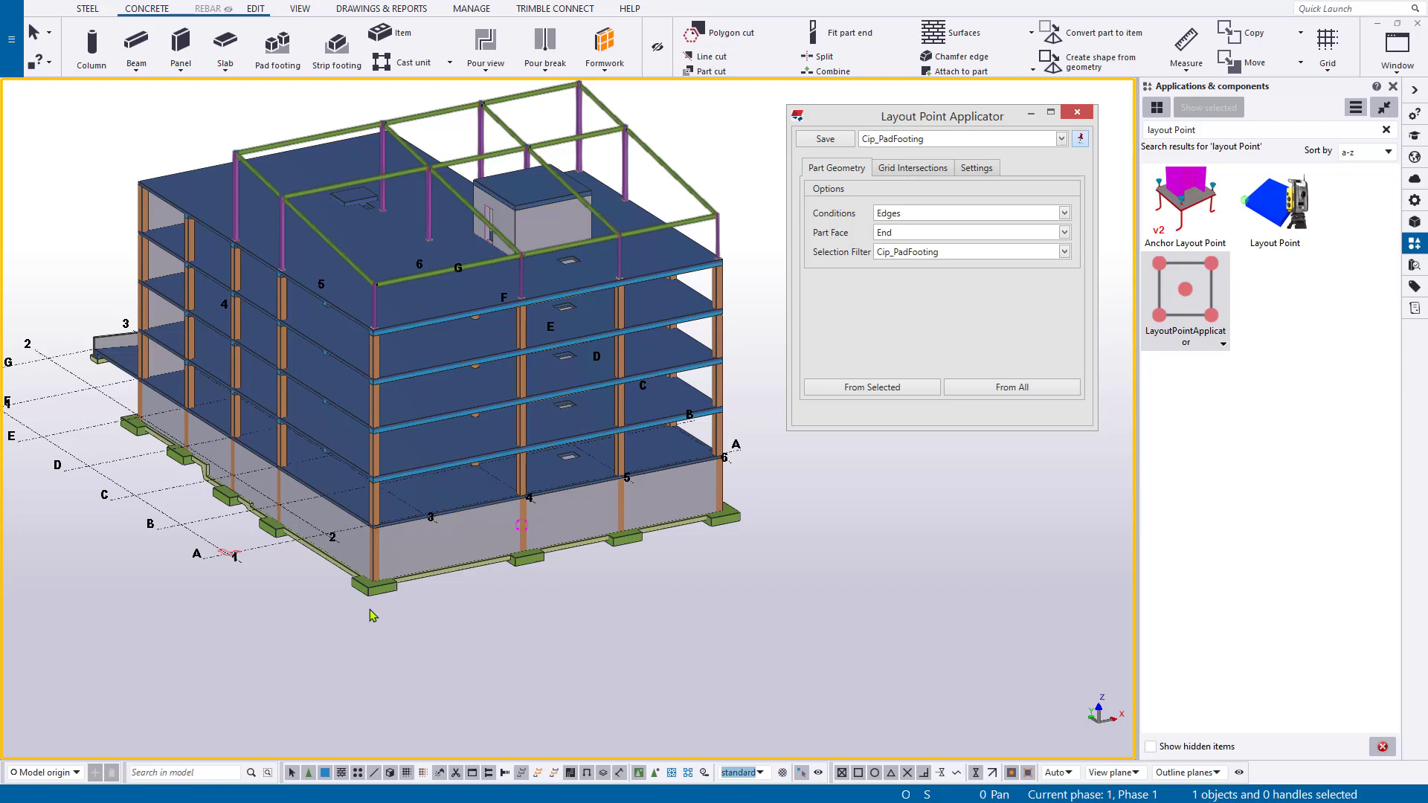
Select the corner pad footing in the model
{"action": "scroll", "coordinate": [372, 615], "scroll_direction": "up", "scroll_amount": 6}
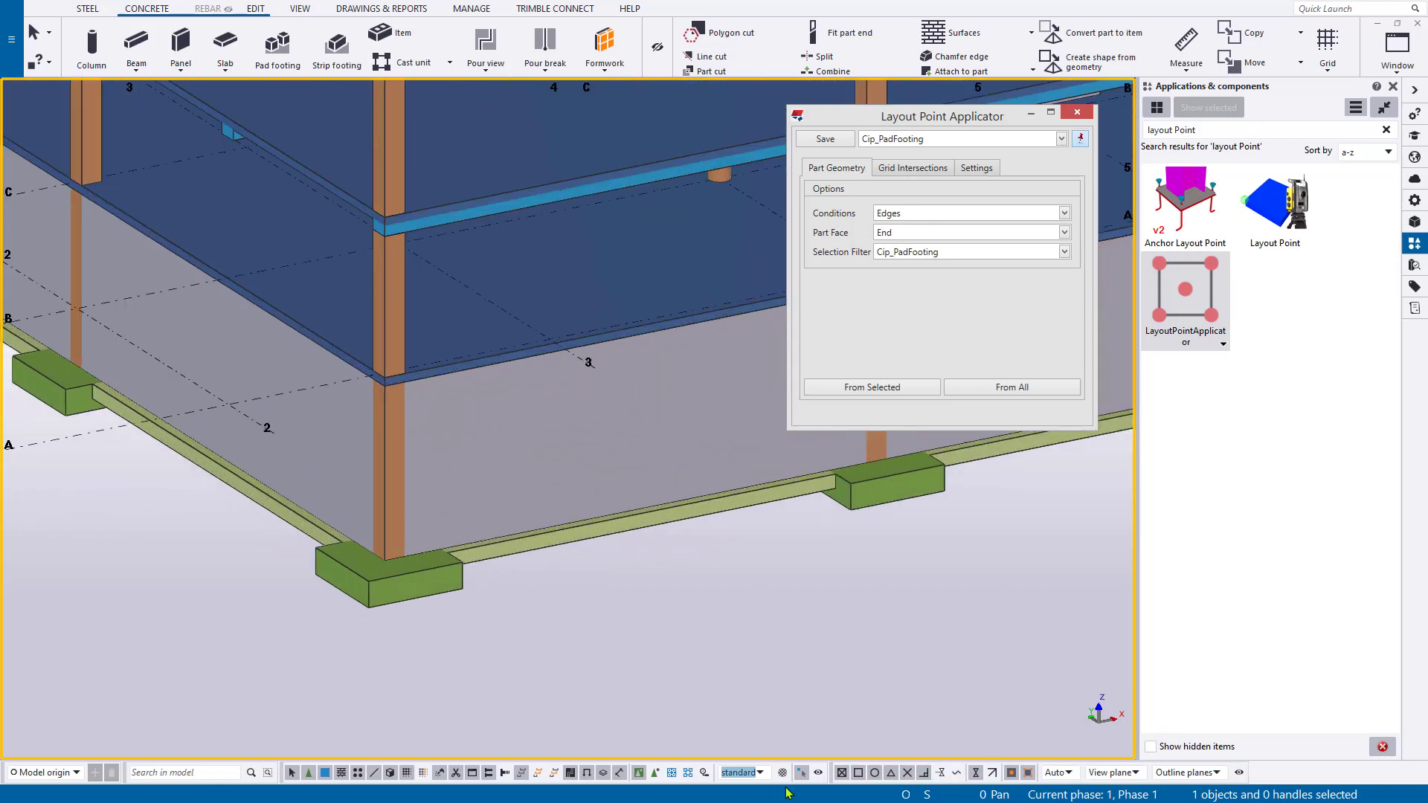
{"action": "left_click", "coordinate": [448, 591]}
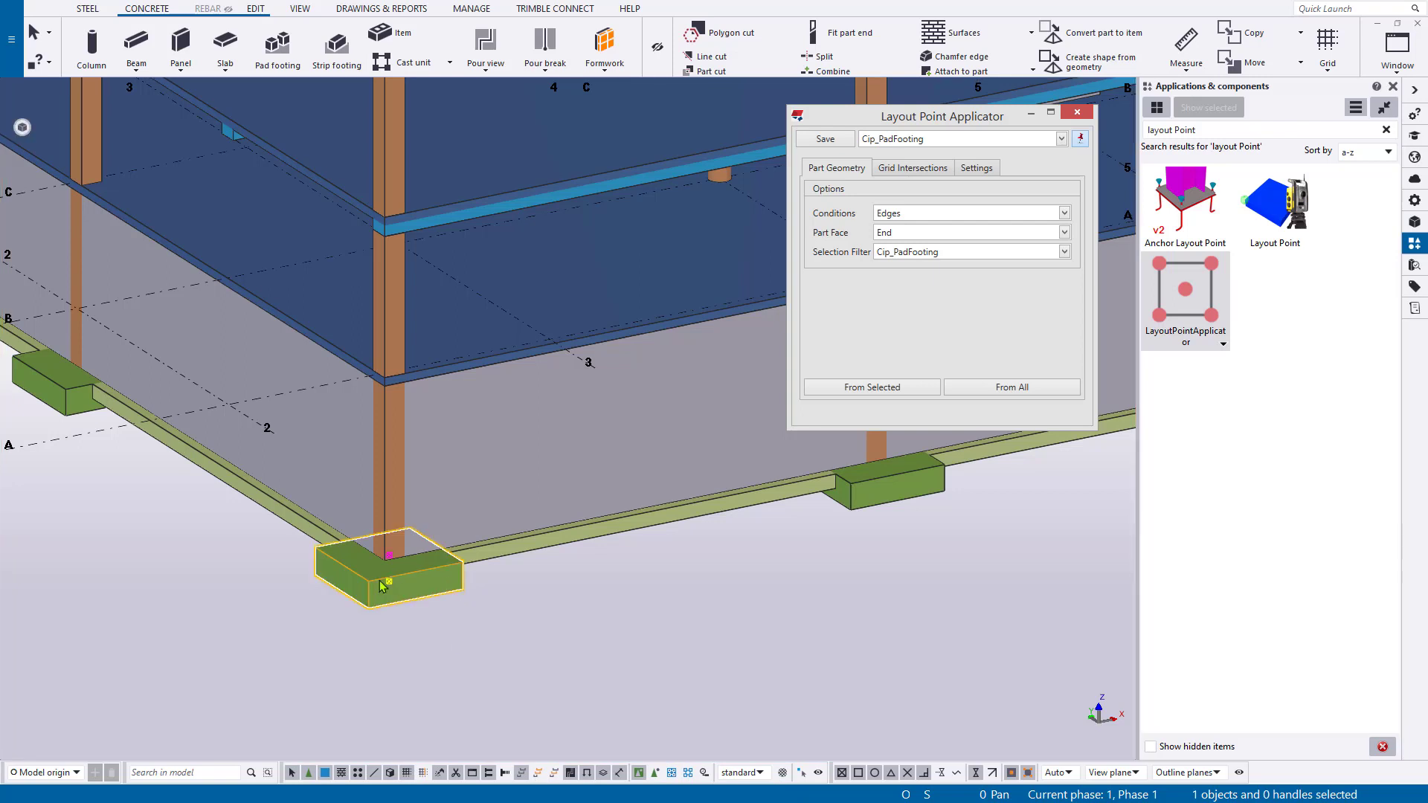
{"action": "scroll", "coordinate": [381, 585], "scroll_direction": "up", "scroll_amount": 4}
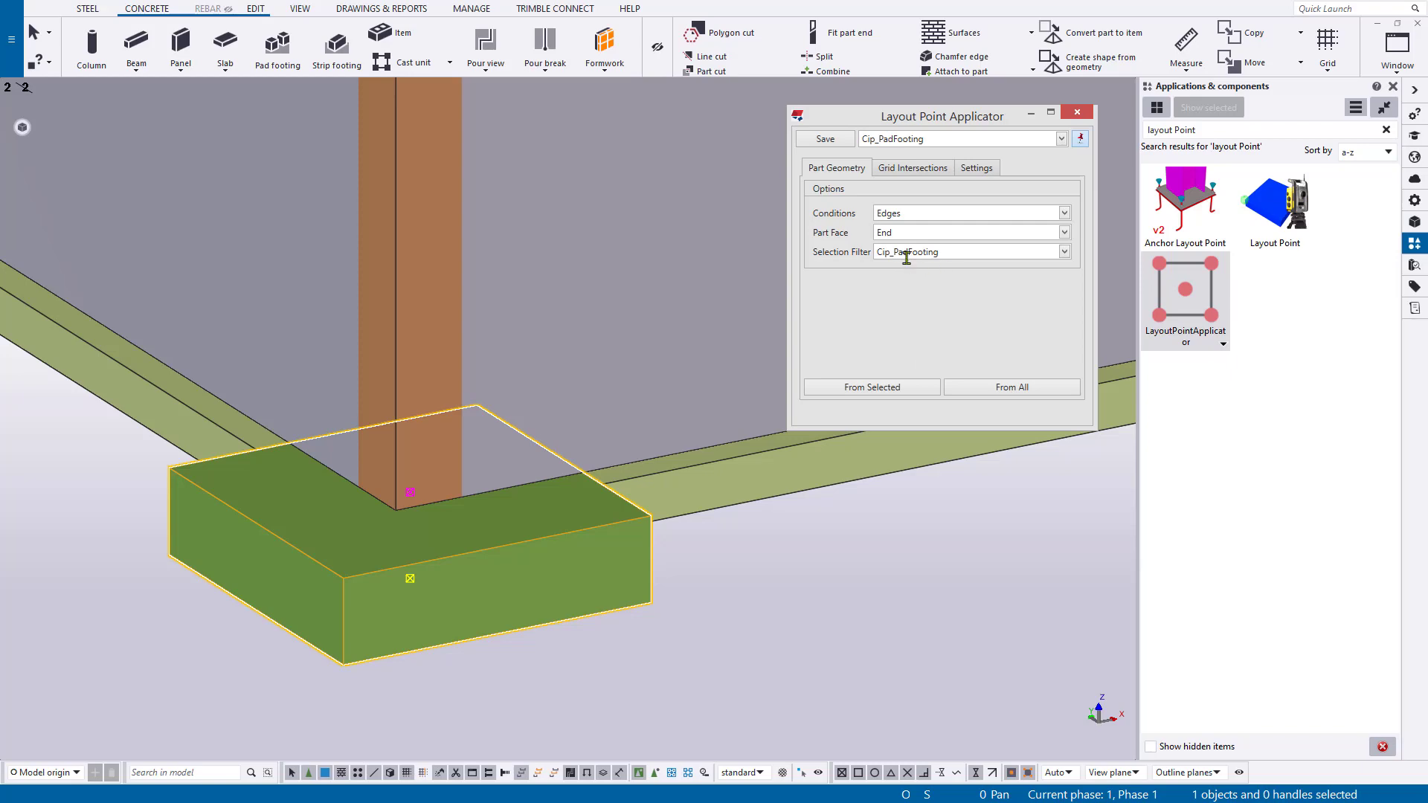
{"action": "scroll", "coordinate": [571, 369], "scroll_direction": "down", "scroll_amount": 8}
{"action": "scroll", "coordinate": [806, 461], "scroll_direction": "down", "scroll_amount": 5}
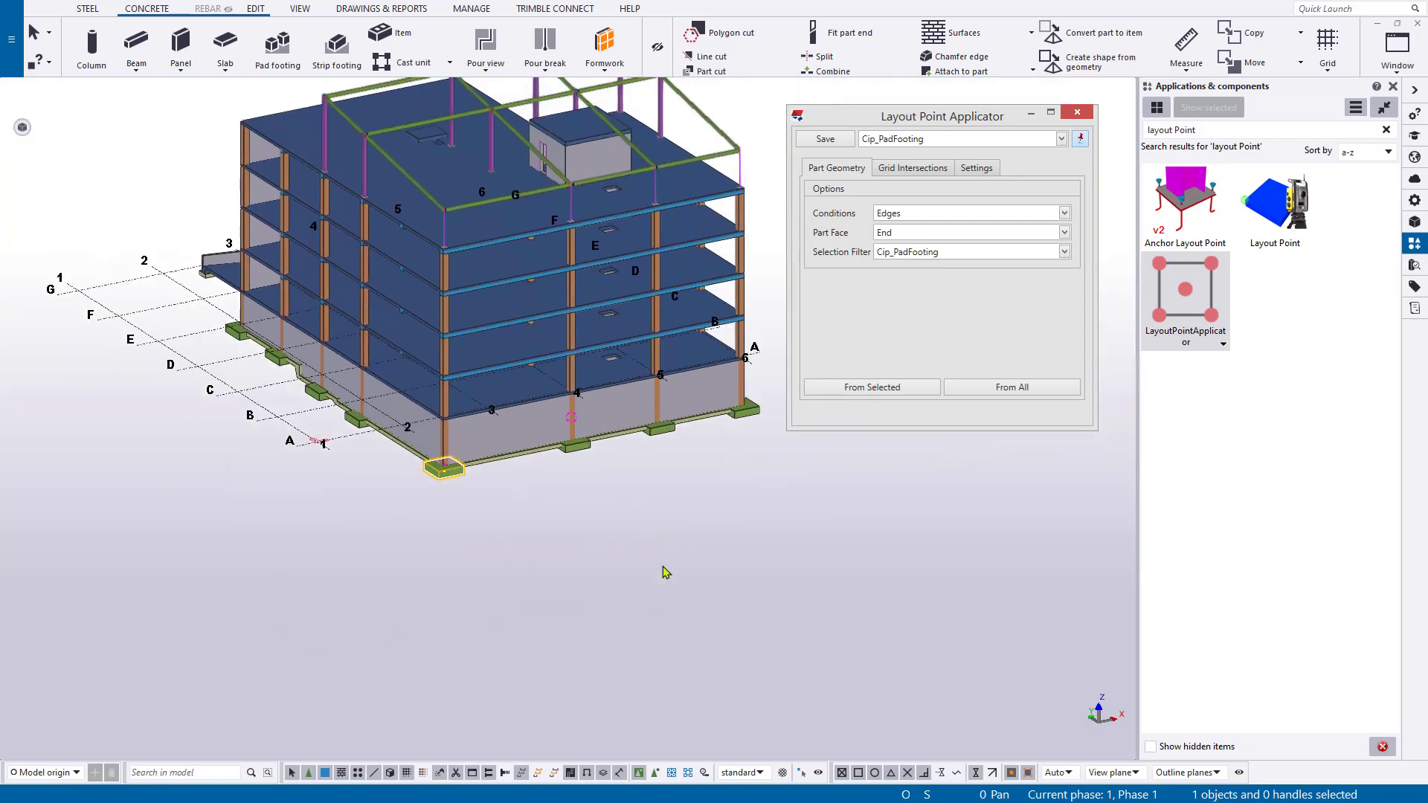
Create layout points on all pad footings and redraw the view
{"action": "left_click", "coordinate": [1071, 395]}
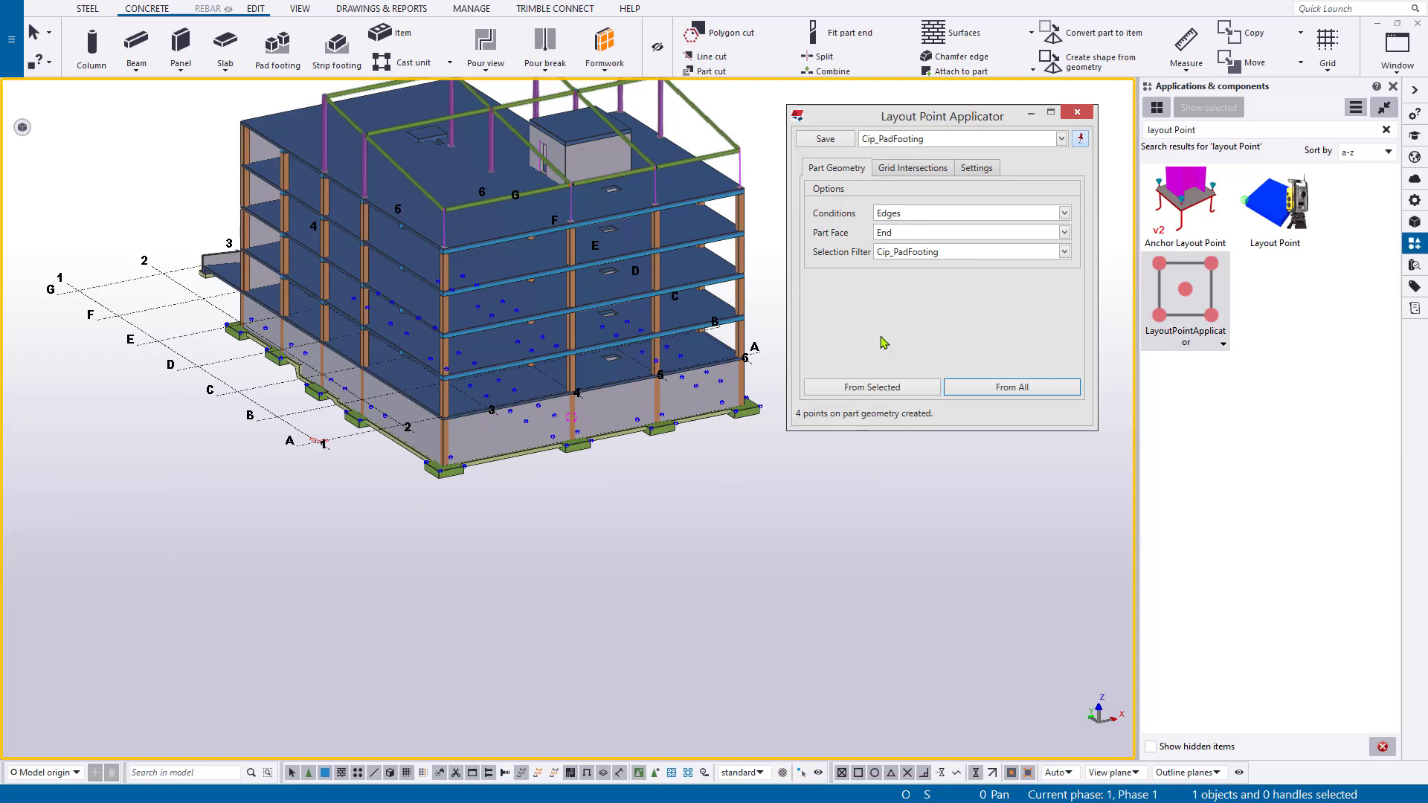
{"action": "scroll", "coordinate": [449, 501], "scroll_direction": "up", "scroll_amount": 3}
{"action": "scroll", "coordinate": [449, 504], "scroll_direction": "up", "scroll_amount": 3}
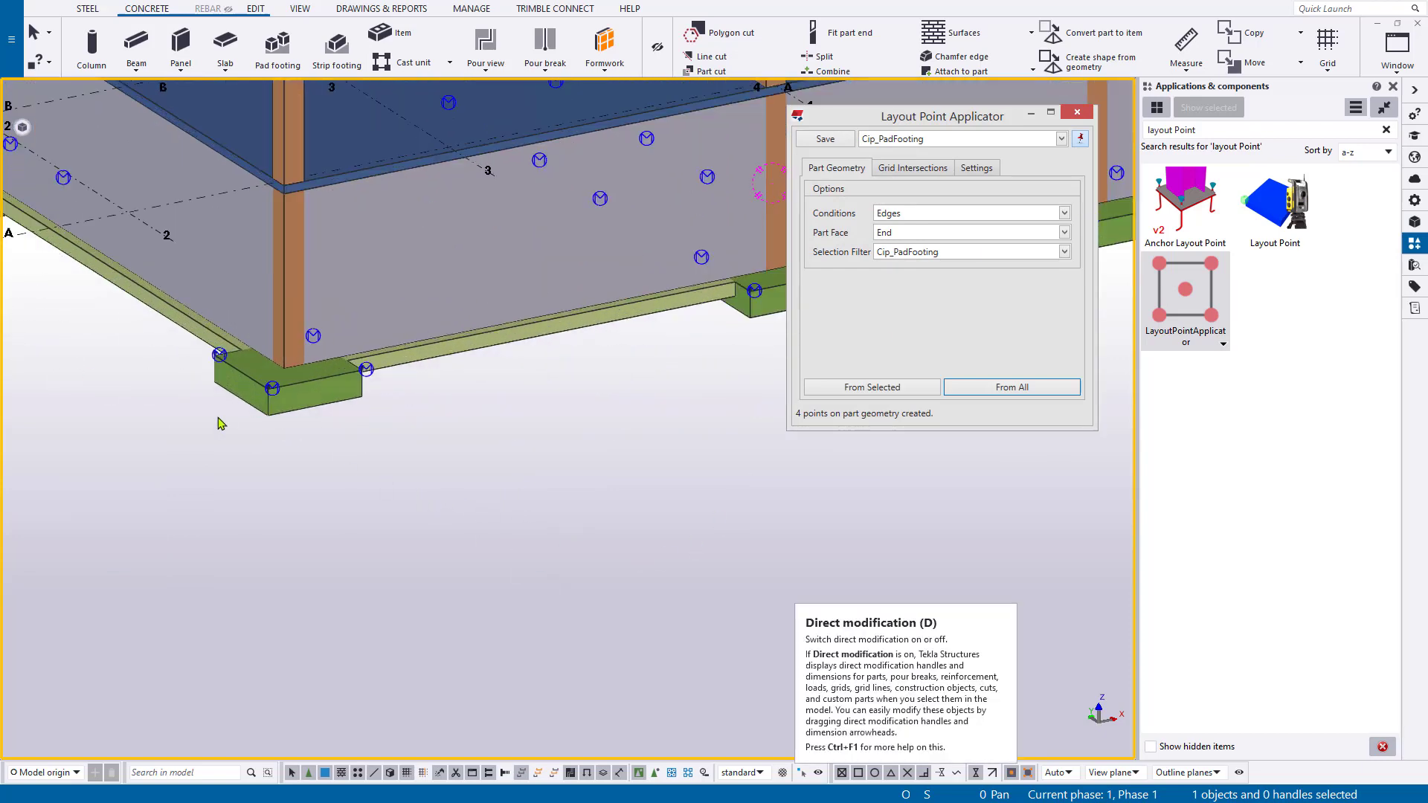
{"action": "middle_click_drag", "start_coordinate": [386, 435], "coordinate": [452, 440]}
{"action": "scroll", "coordinate": [626, 513], "scroll_direction": "up", "scroll_amount": 1}
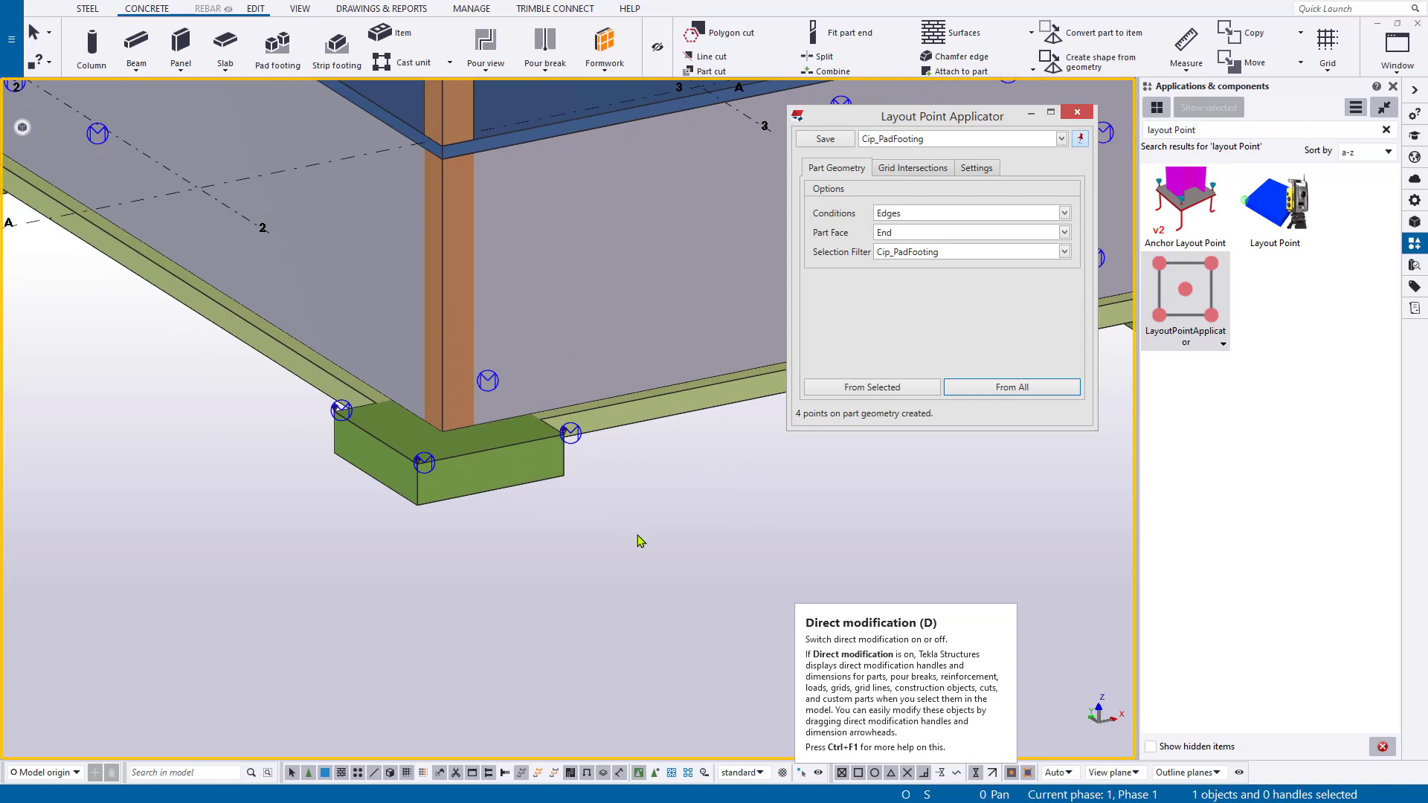
{"action": "right_click", "coordinate": [677, 457]}
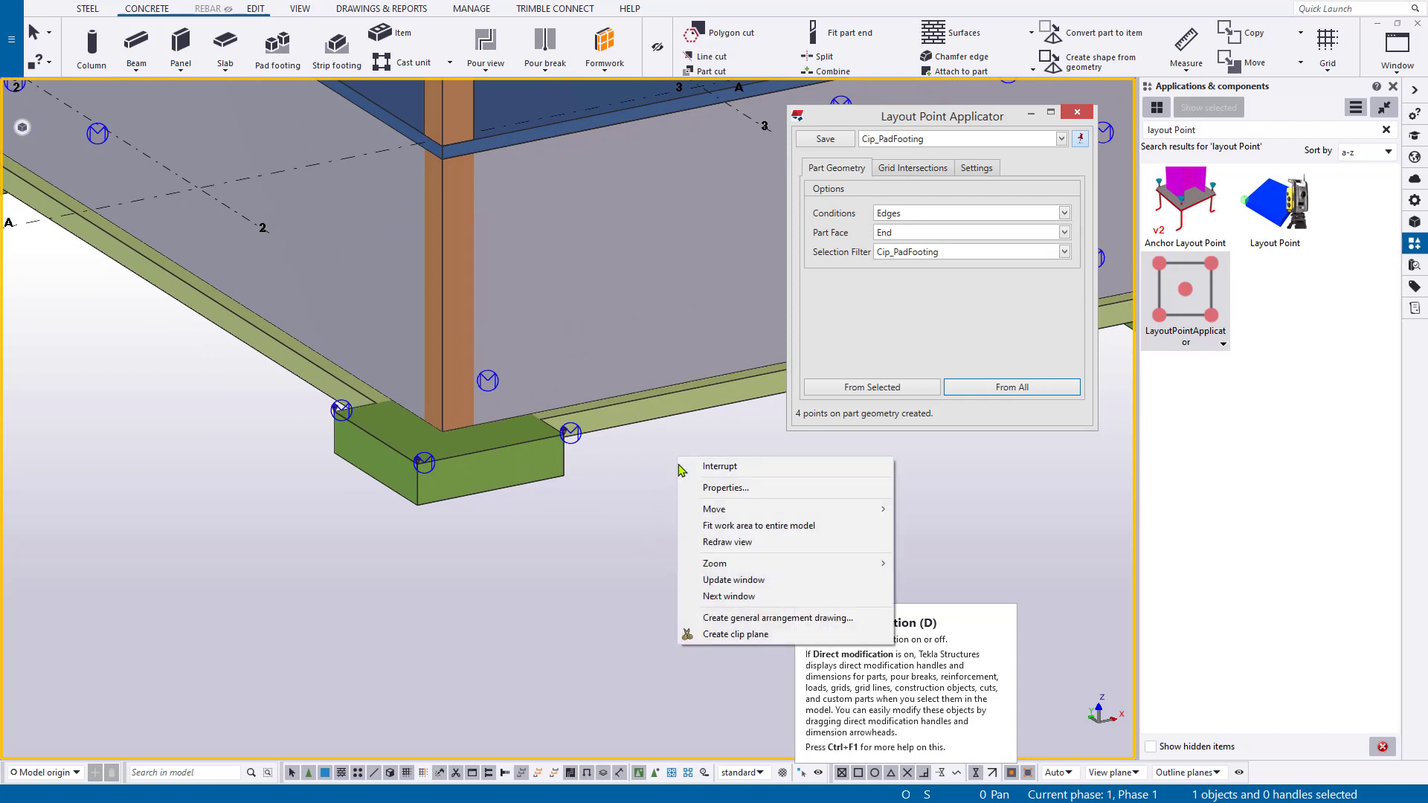
{"action": "left_click", "coordinate": [726, 542]}
Switch to transparent rendering and orbit around a footing corner to inspect the points
{"action": "scroll", "coordinate": [464, 478], "scroll_direction": "up", "scroll_amount": 4}
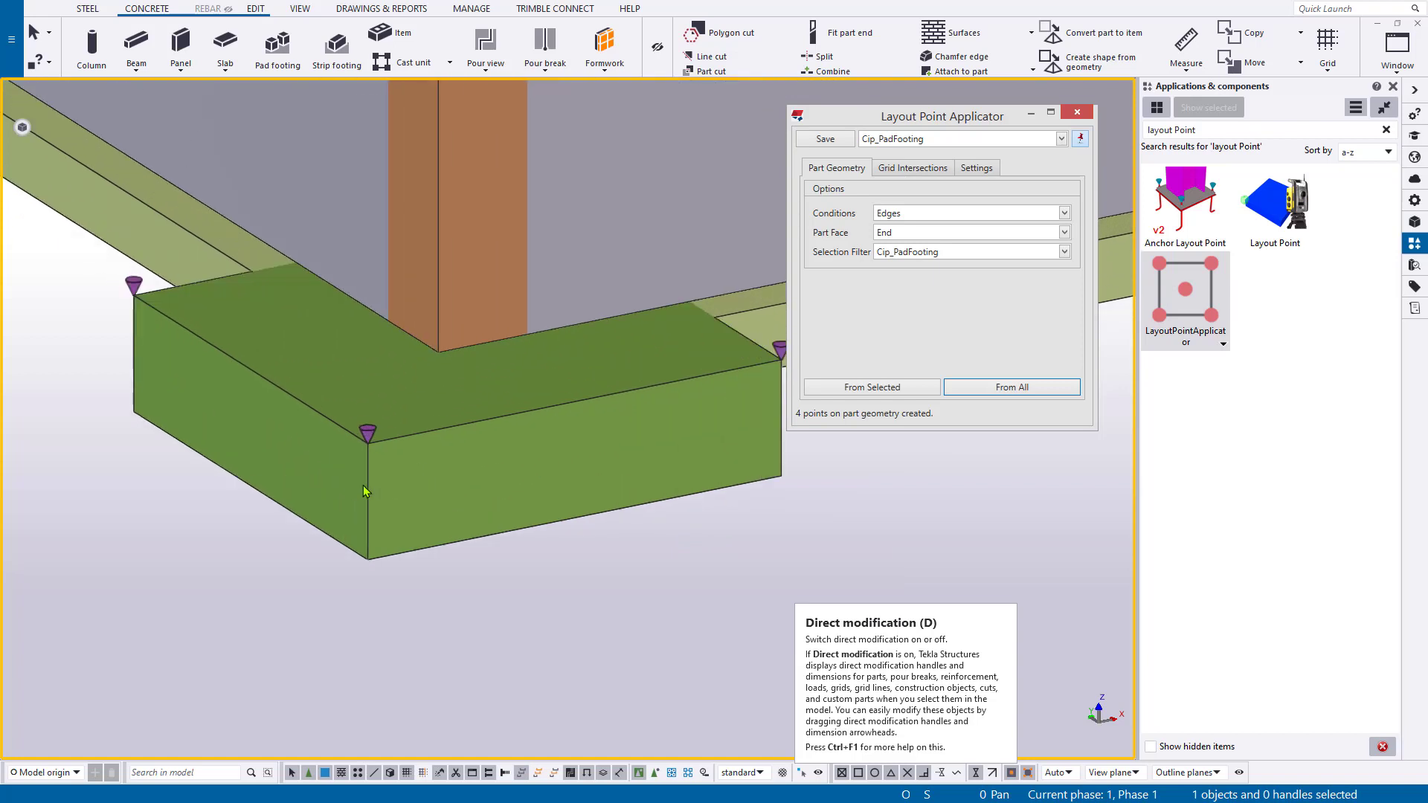
{"action": "scroll", "coordinate": [108, 332], "scroll_direction": "down", "scroll_amount": 2}
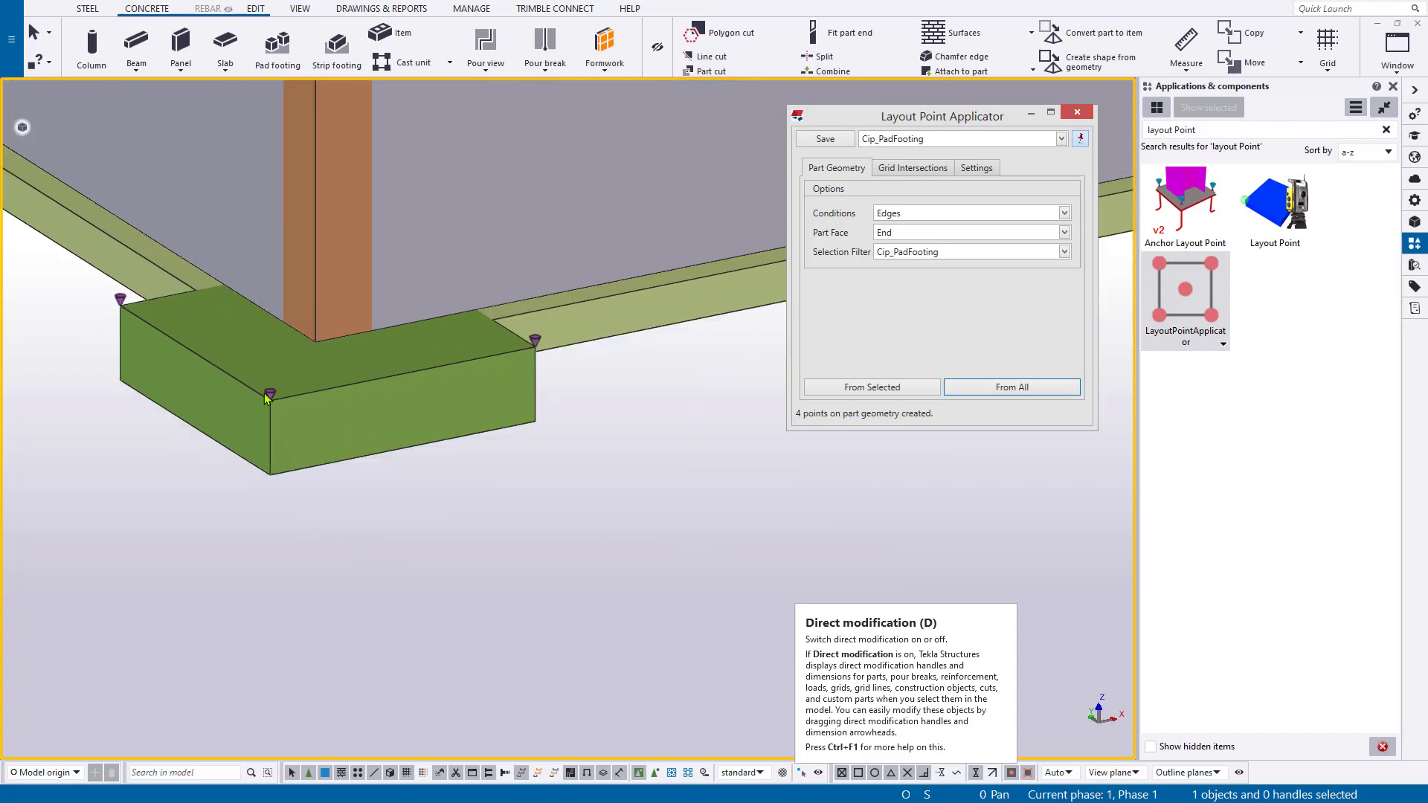
{"action": "key", "text": "ctrl+2"}
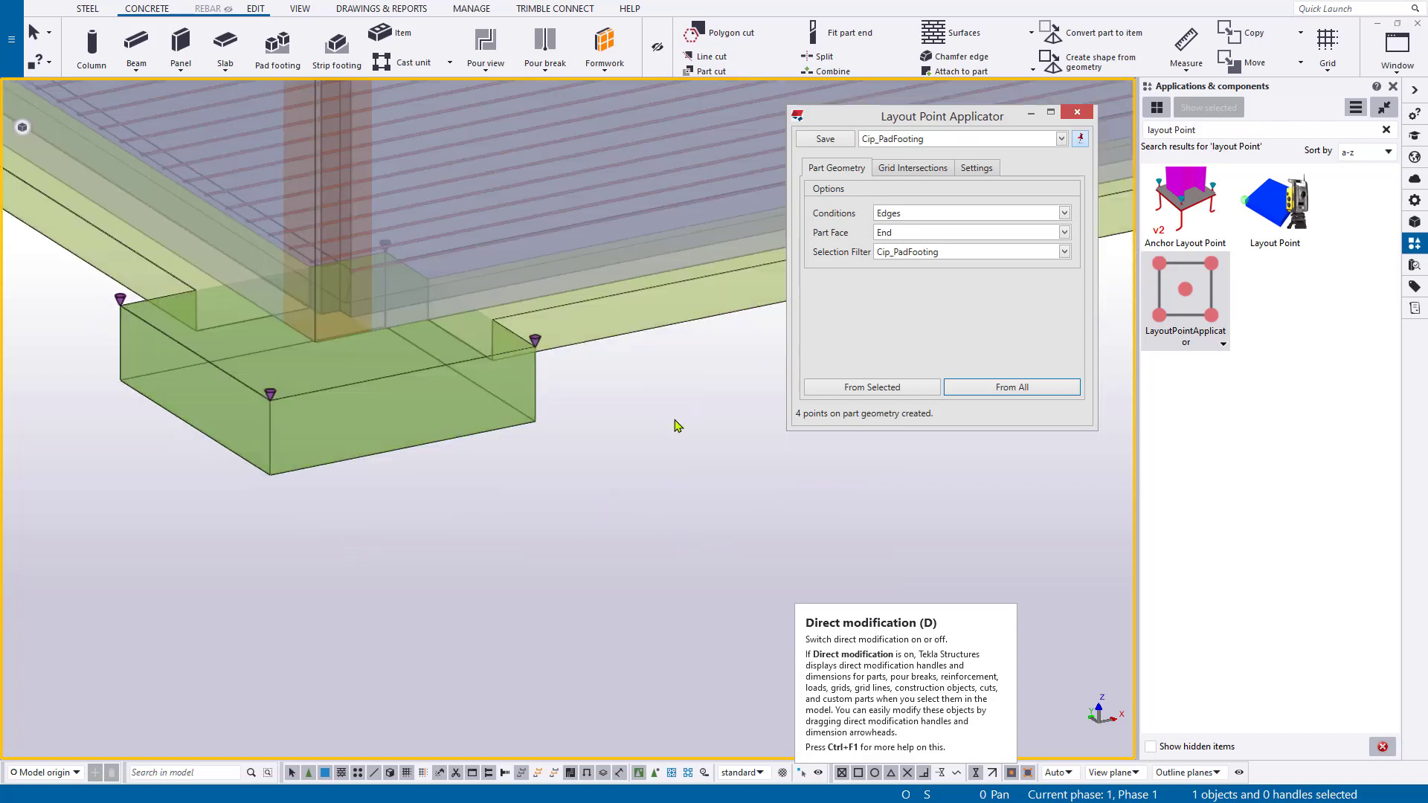
{"action": "scroll", "coordinate": [399, 257], "scroll_direction": "down", "scroll_amount": 6}
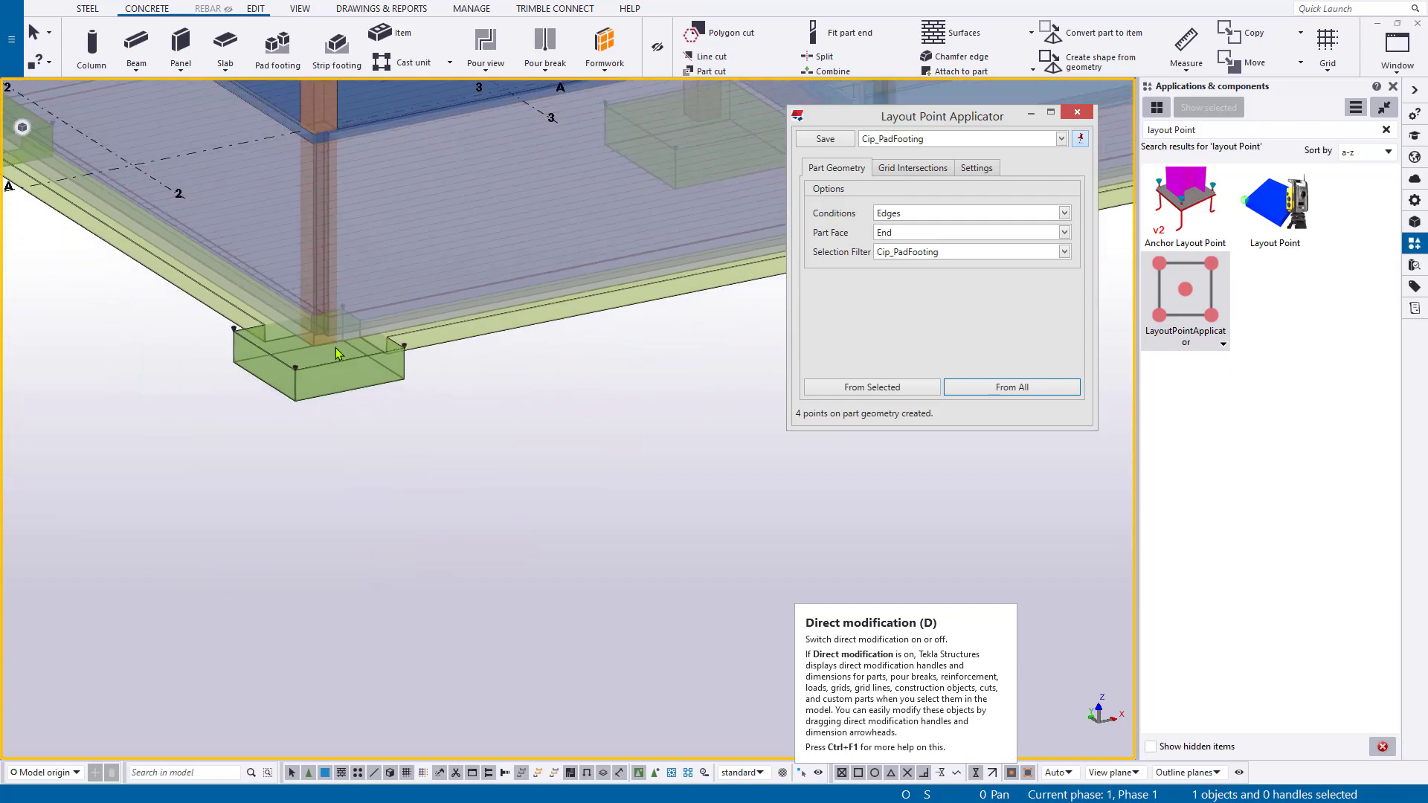
{"action": "scroll", "coordinate": [614, 334], "scroll_direction": "up", "scroll_amount": 5}
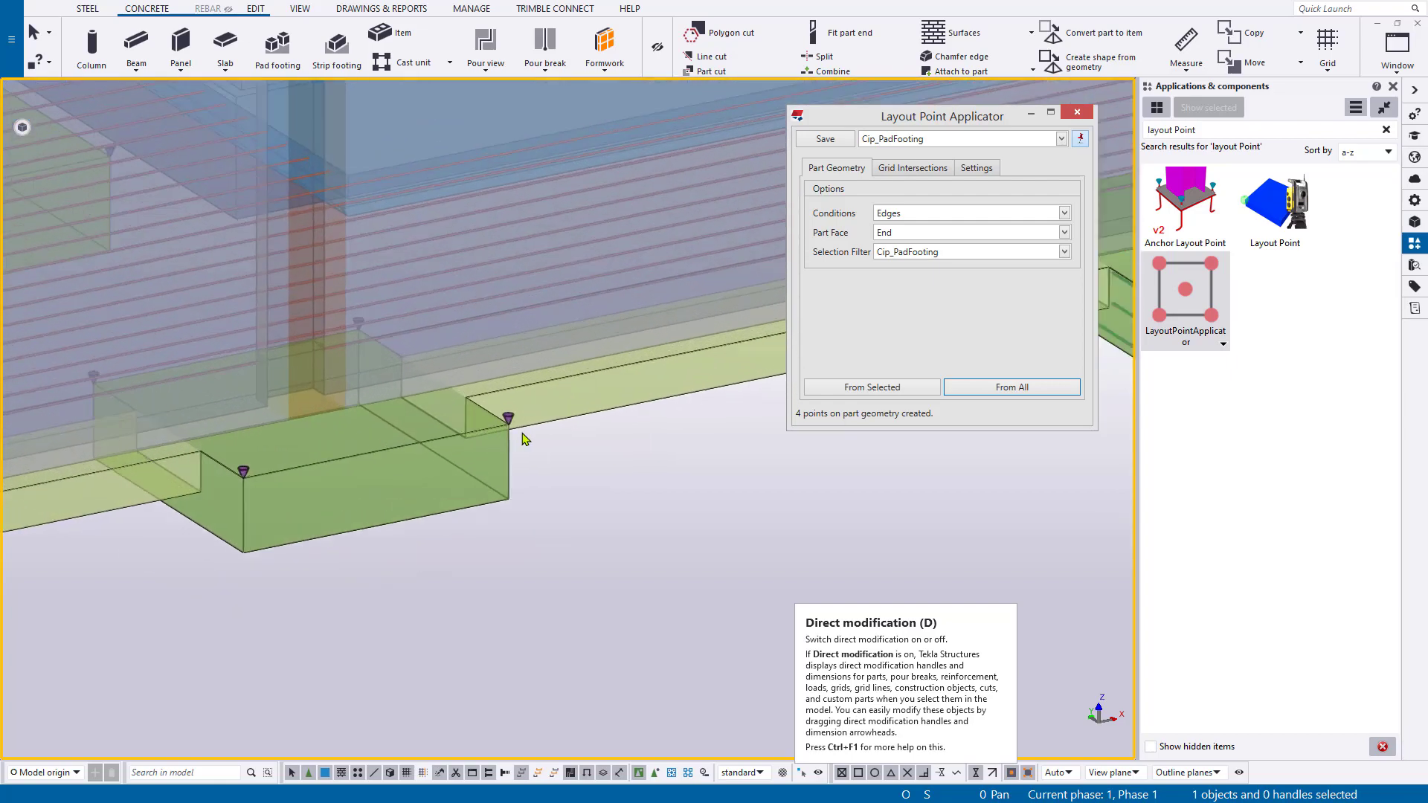
{"action": "middle_click_drag", "start_coordinate": [686, 438], "coordinate": [316, 424], "text": "ctrl"}
{"action": "scroll", "coordinate": [493, 360], "scroll_direction": "down", "scroll_amount": 3}
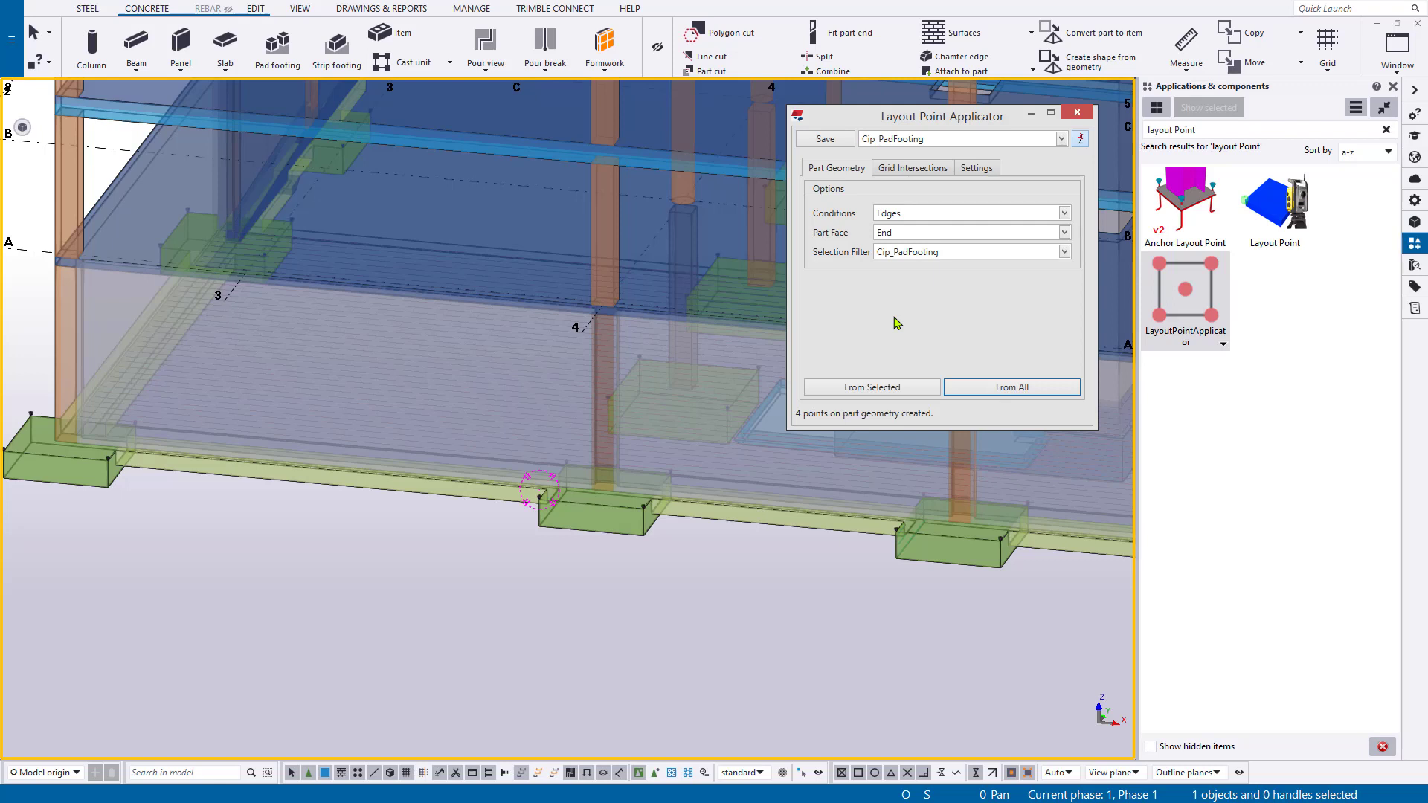
Load the Cip_StripFooting preset and create layout points on all strip footings
{"action": "left_click", "coordinate": [1061, 139]}
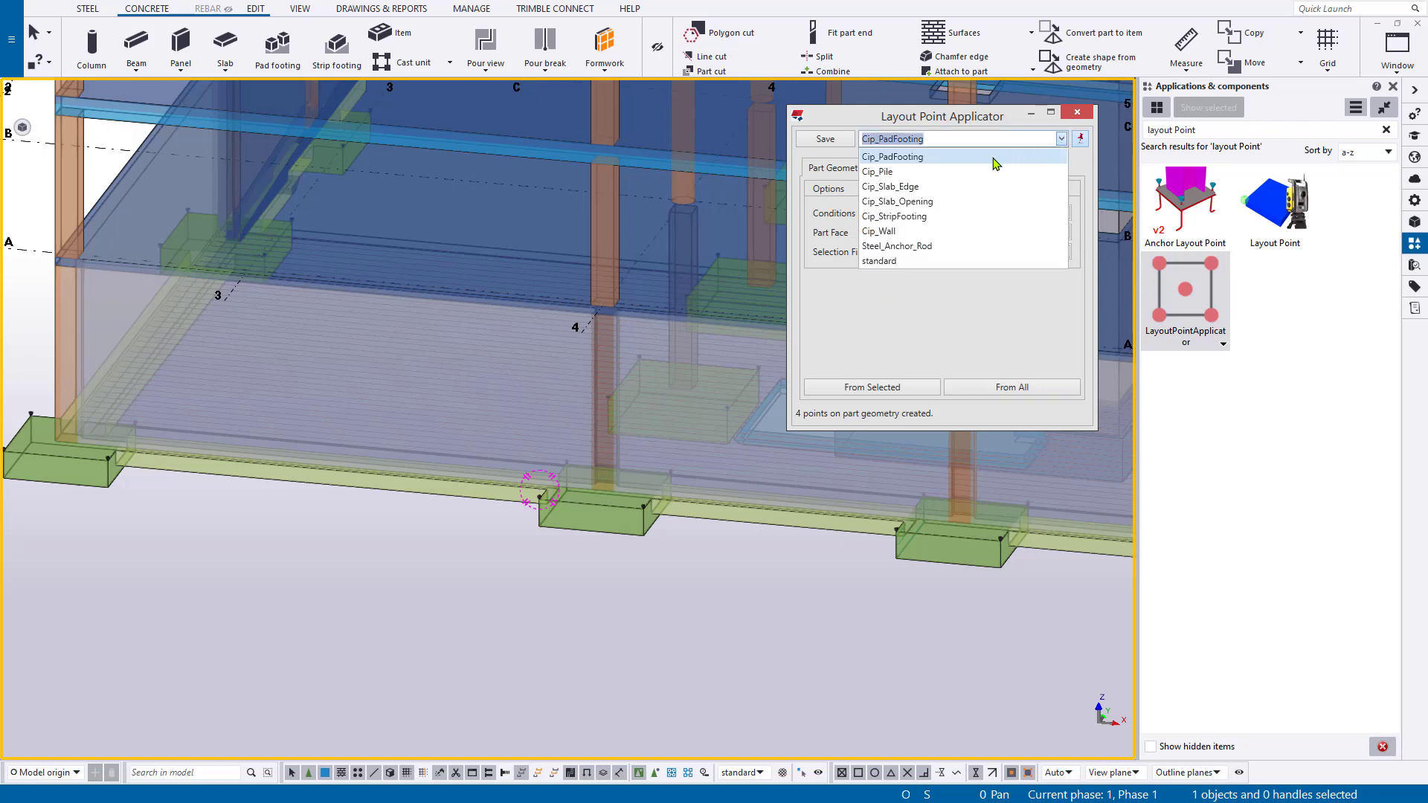
{"action": "left_click", "coordinate": [920, 217]}
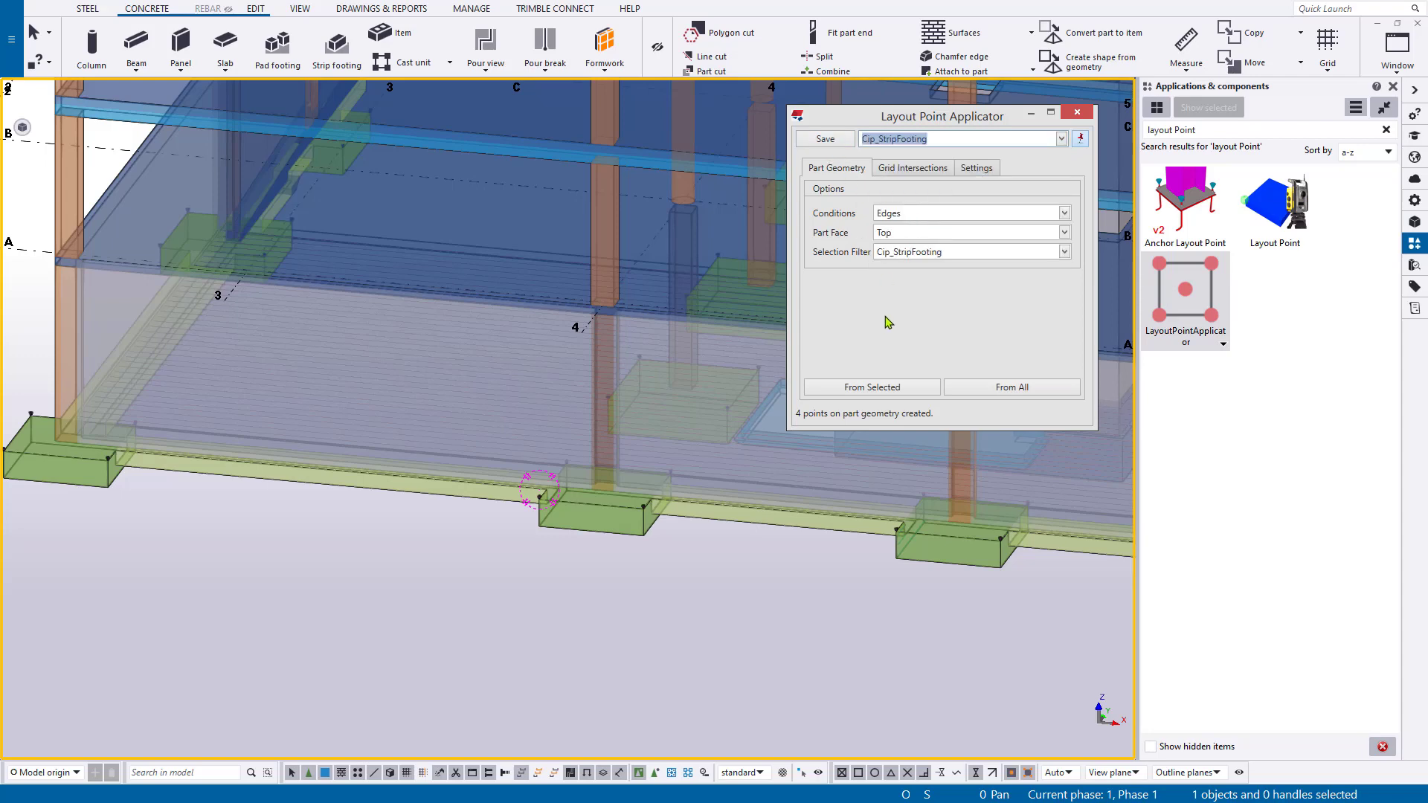
{"action": "left_click", "coordinate": [998, 390]}
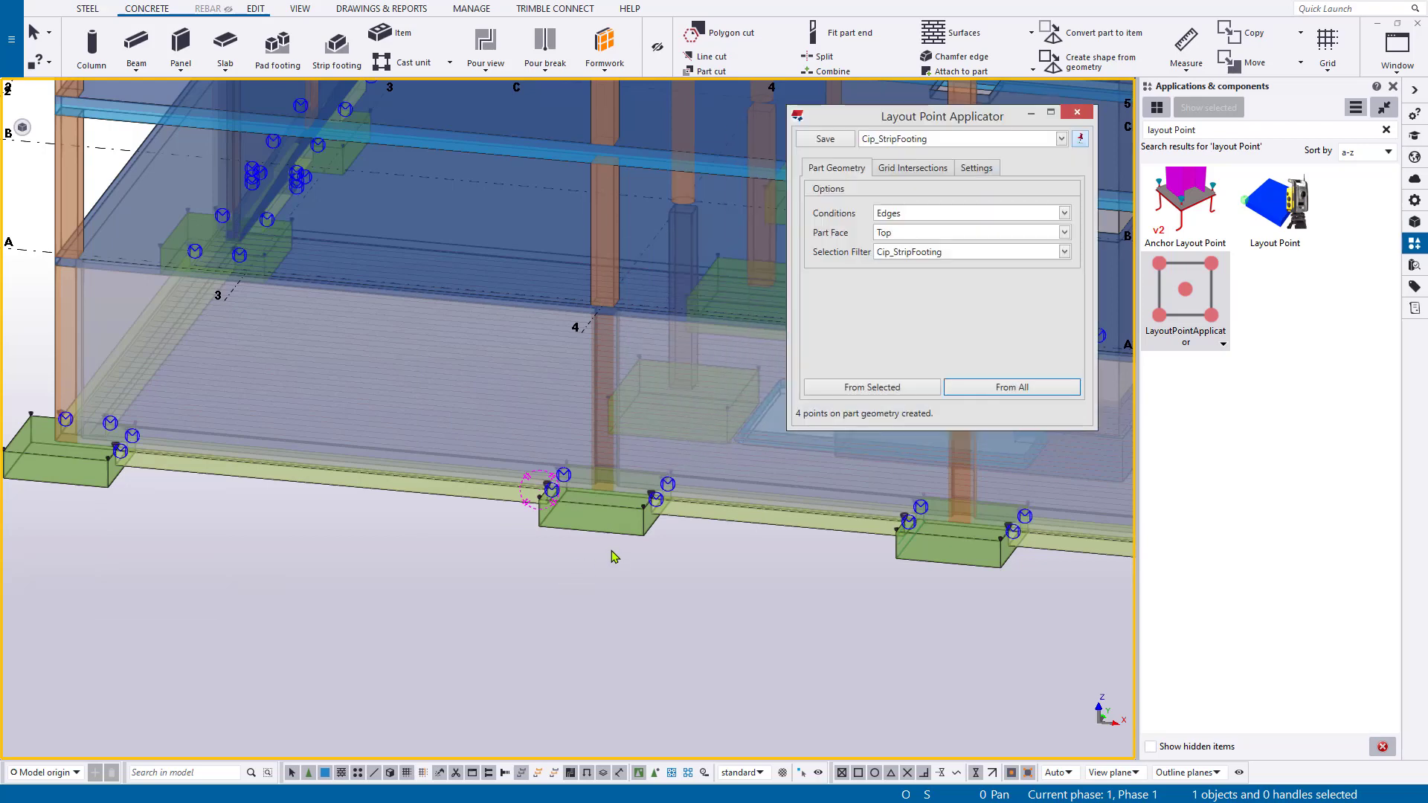
{"action": "scroll", "coordinate": [543, 468], "scroll_direction": "up", "scroll_amount": 5}
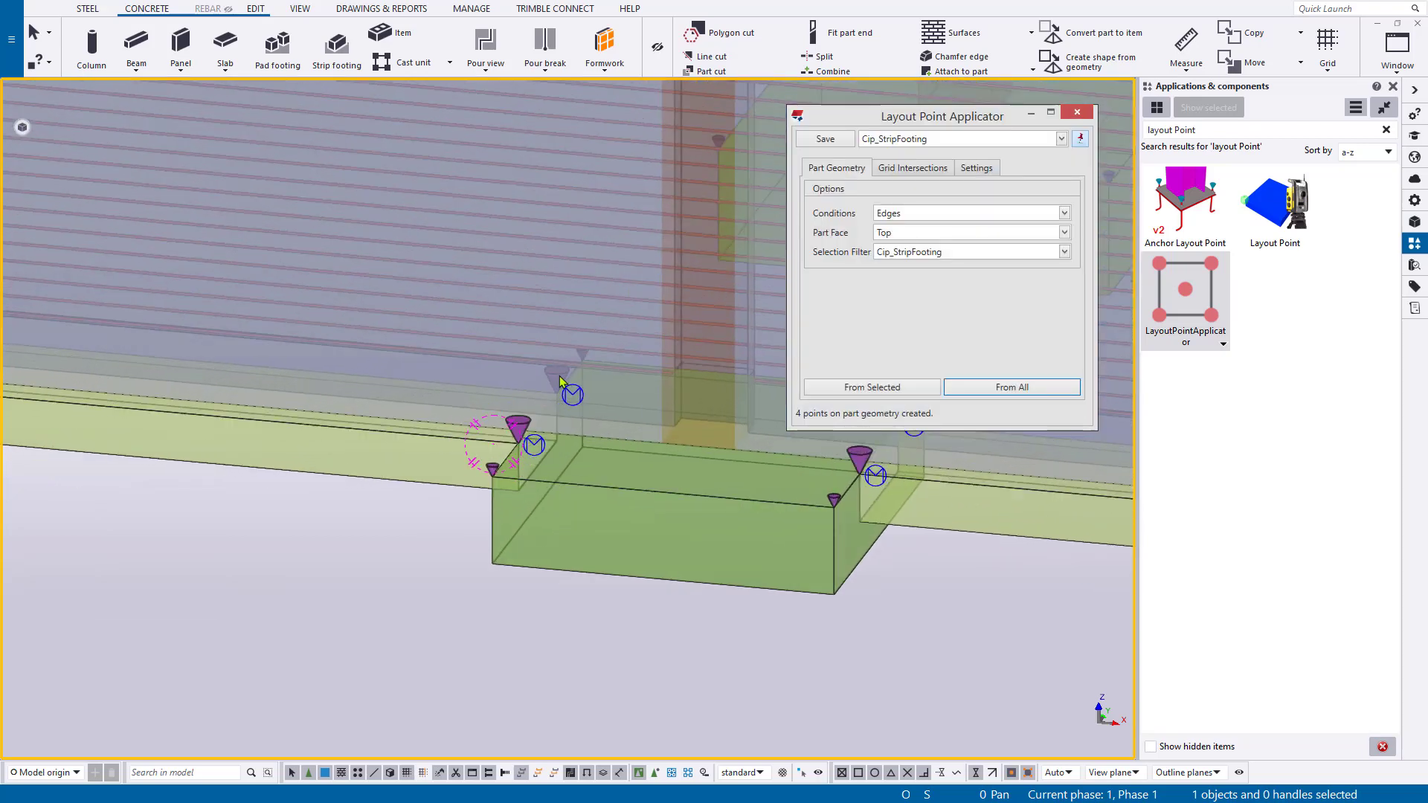
{"action": "middle_click_drag", "start_coordinate": [237, 431], "coordinate": [506, 460]}
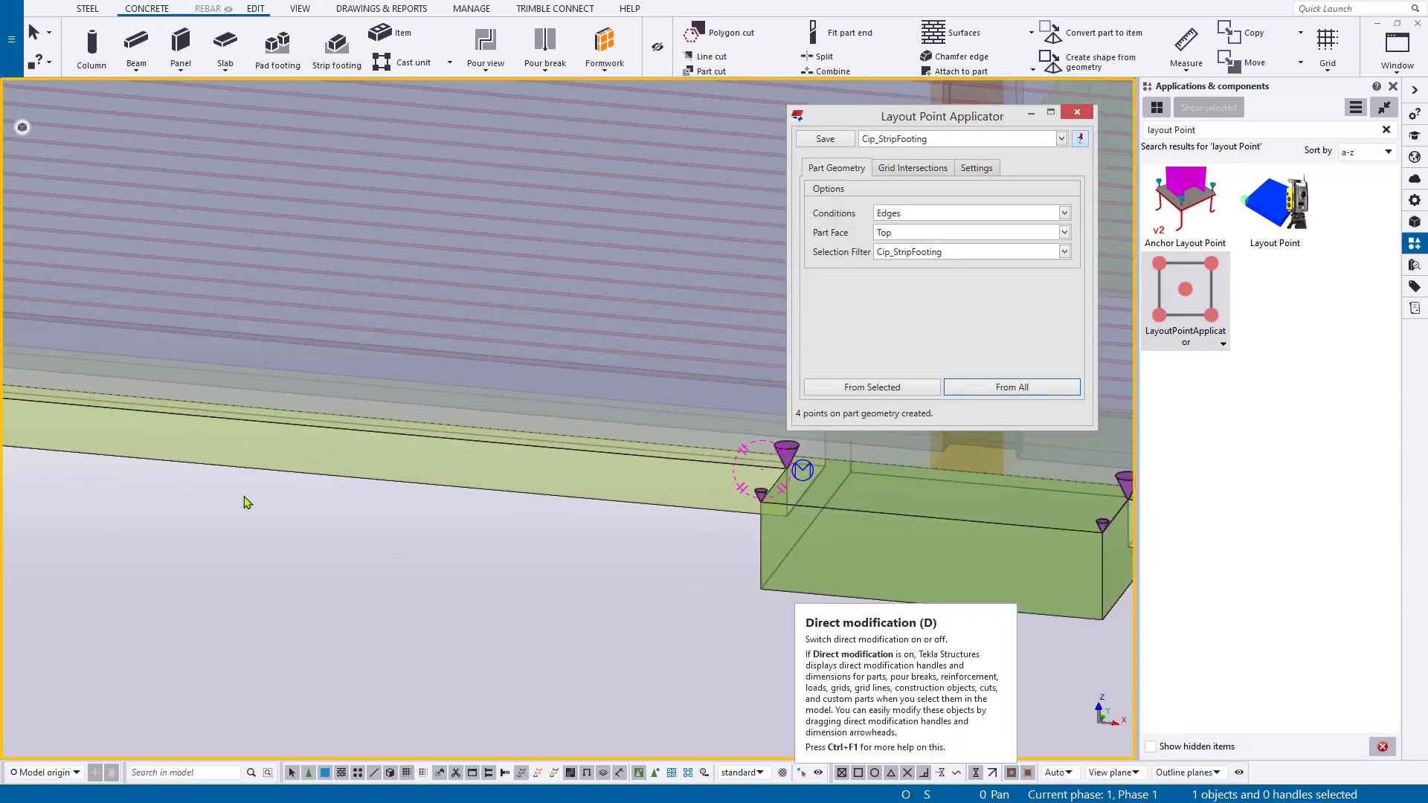
{"action": "middle_click_drag", "start_coordinate": [248, 503], "coordinate": [256, 399]}
{"action": "scroll", "coordinate": [455, 535], "scroll_direction": "down", "scroll_amount": 5}
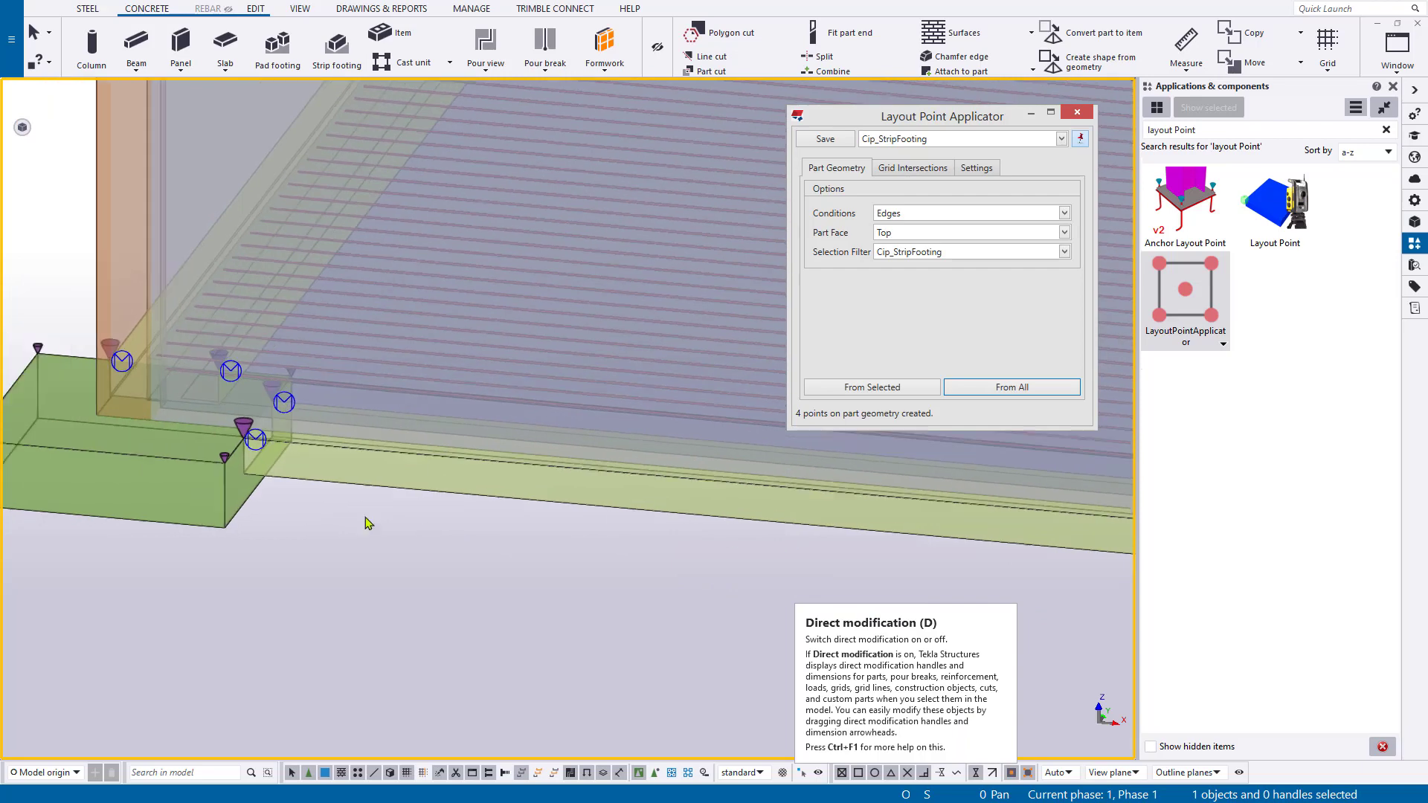
{"action": "scroll", "coordinate": [695, 500], "scroll_direction": "down", "scroll_amount": 2}
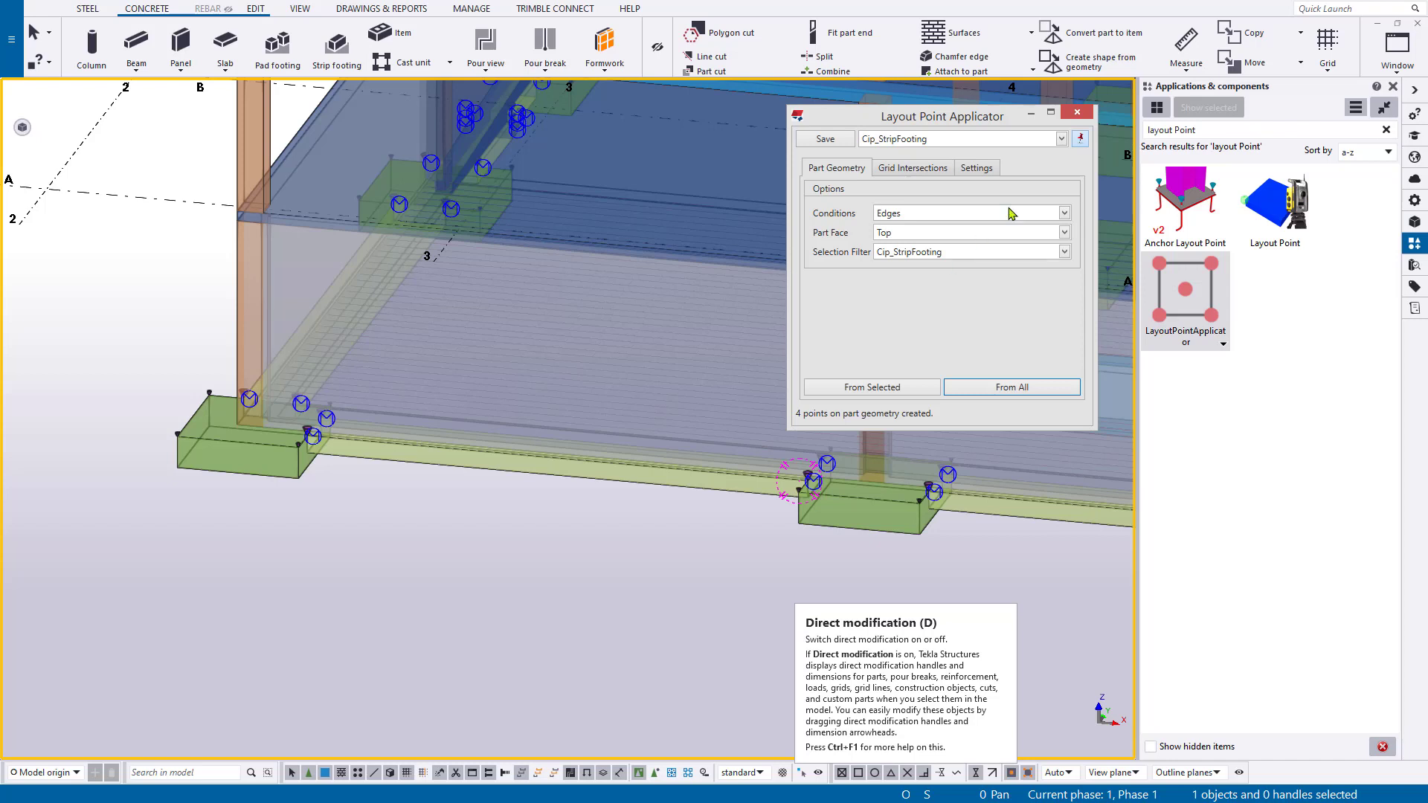
Review the grid intersection and appearance settings, then close the Layout Point Applicator
{"action": "left_click", "coordinate": [948, 170]}
{"action": "left_click", "coordinate": [993, 172]}
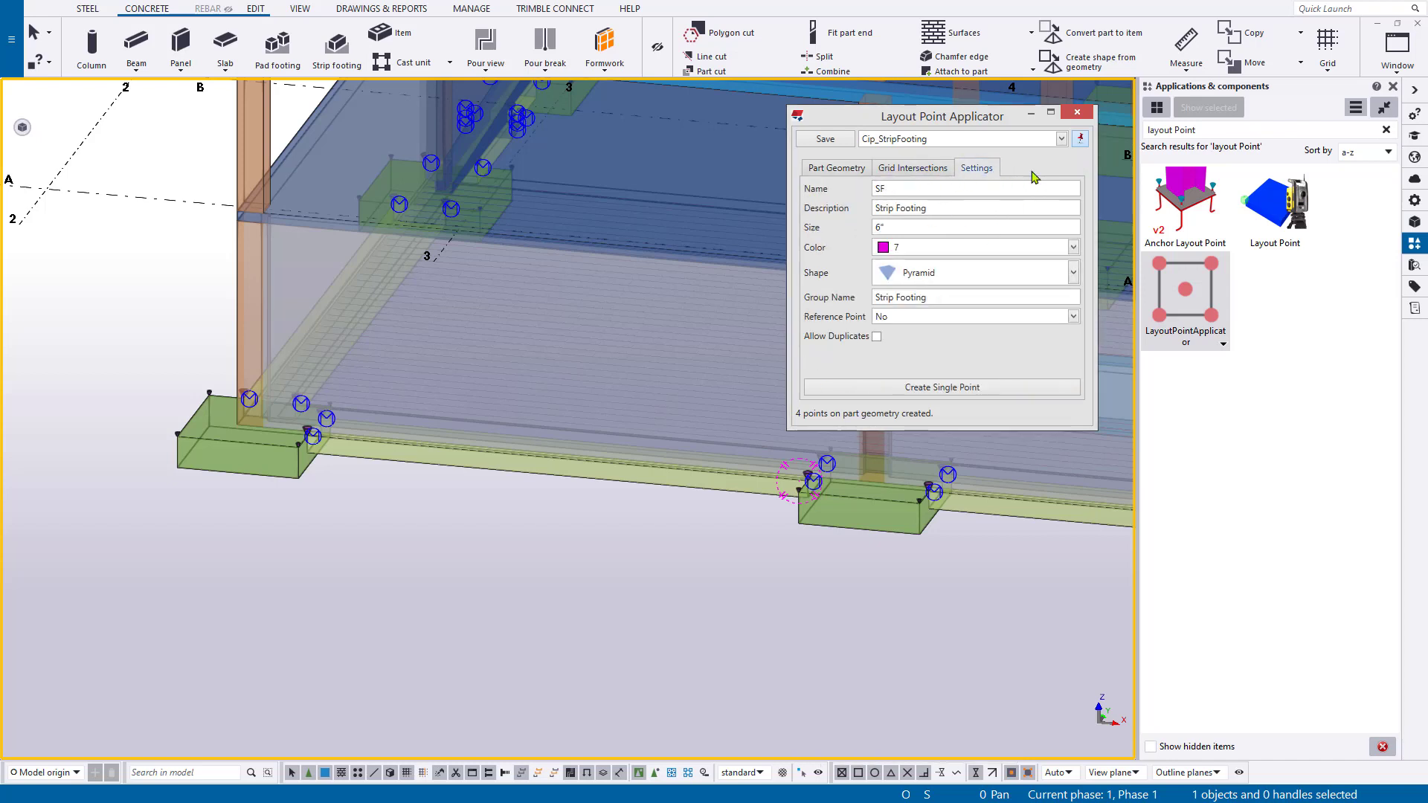
{"action": "left_click", "coordinate": [1089, 113]}
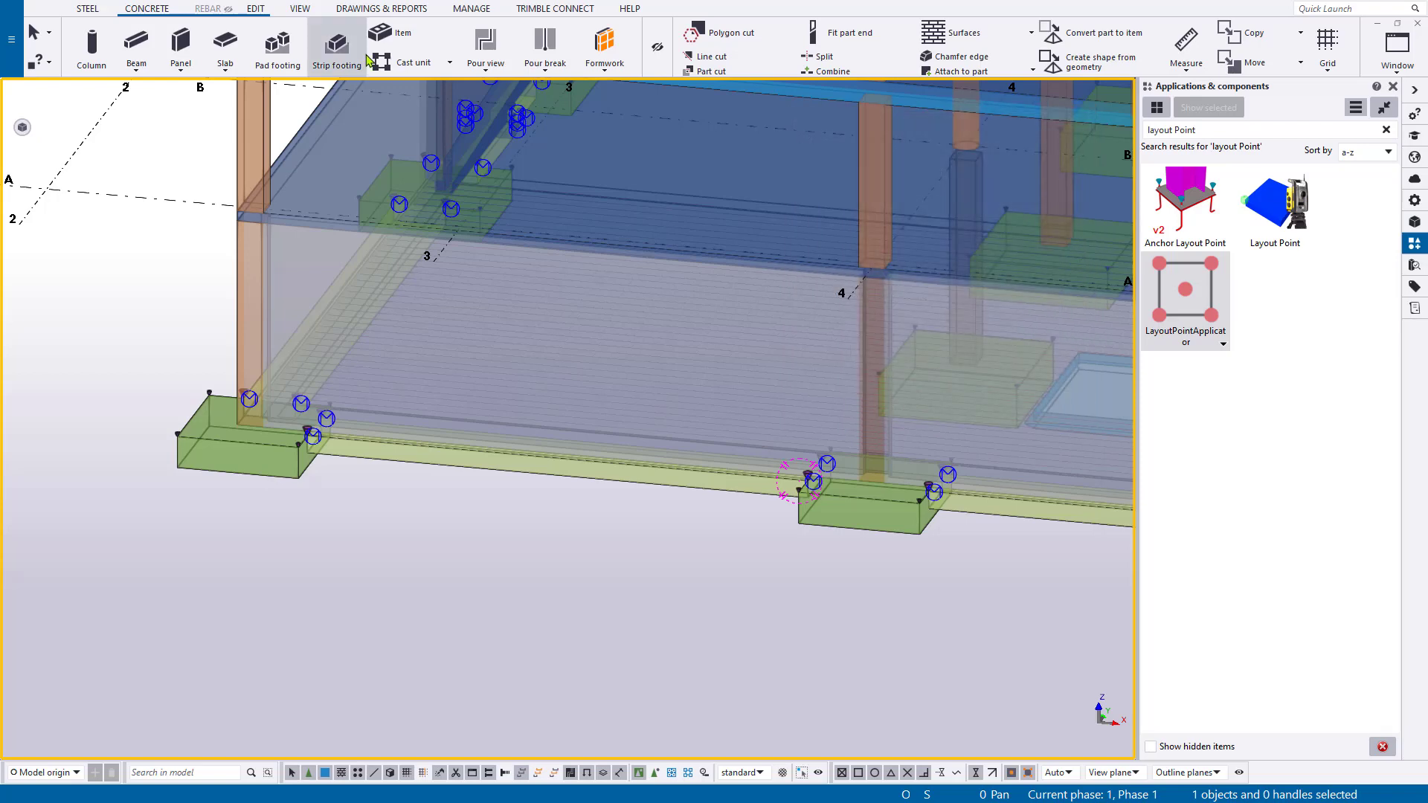
{"action": "left_click", "coordinate": [478, 11]}
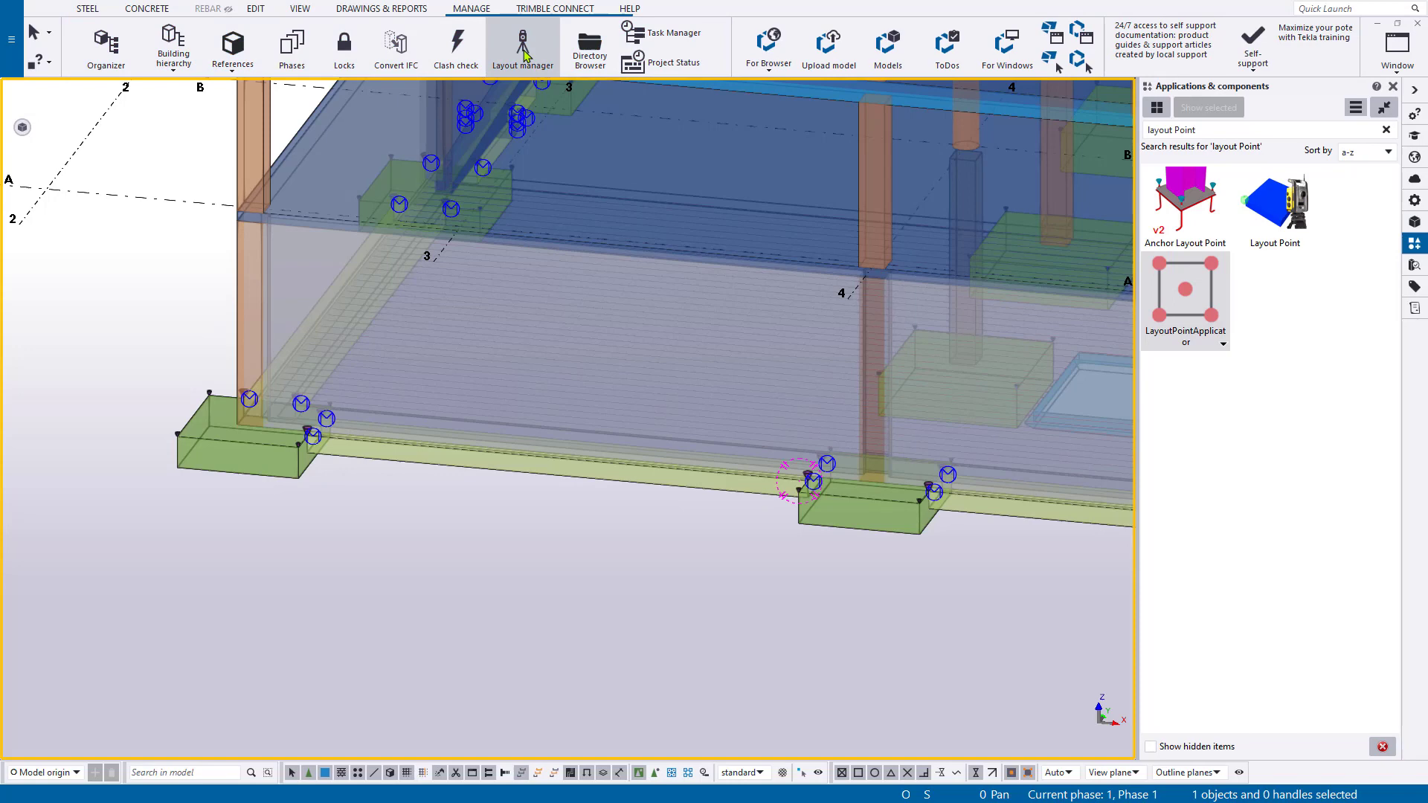
Open the Layout Manager and select the 76 Pad layout points
{"action": "left_click", "coordinate": [523, 46]}
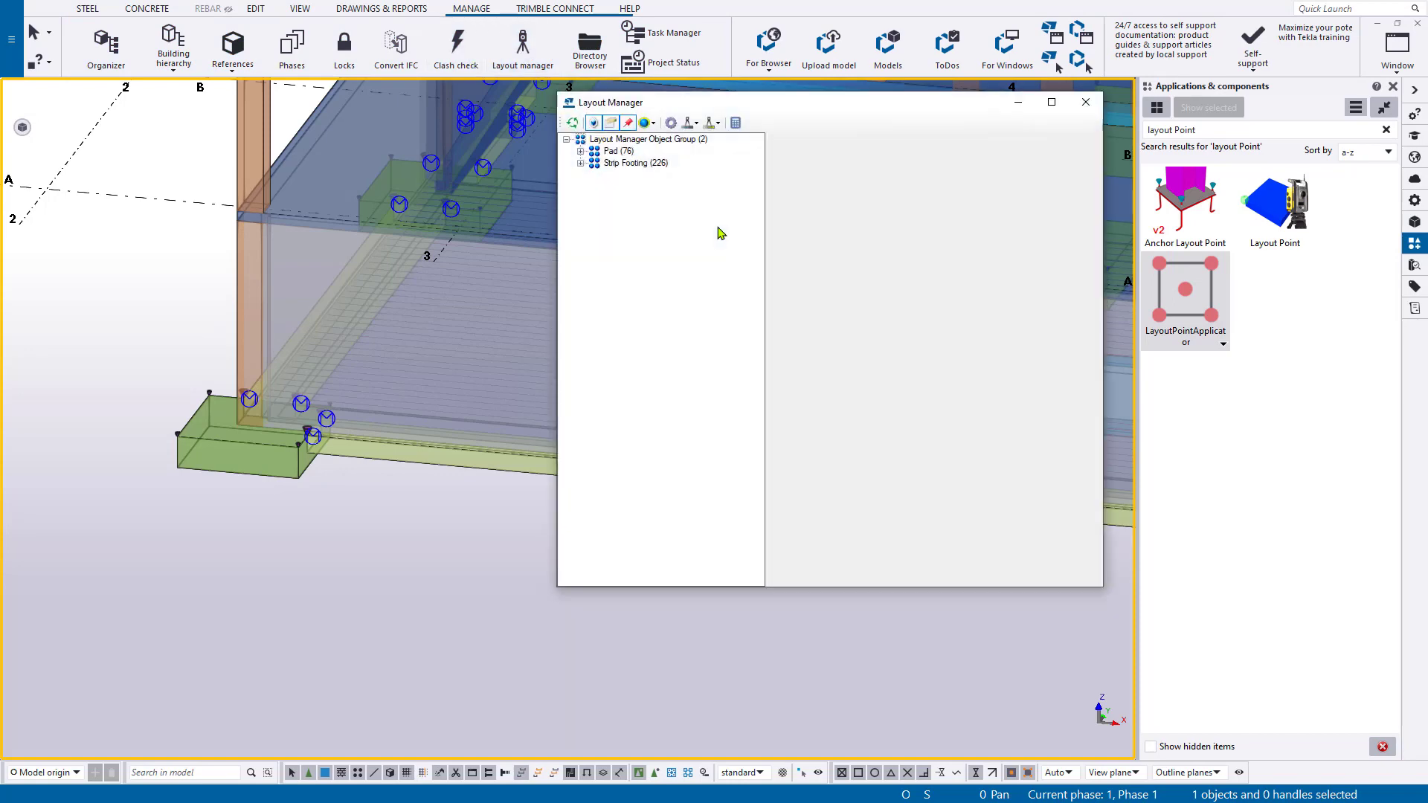
{"action": "left_click", "coordinate": [622, 152]}
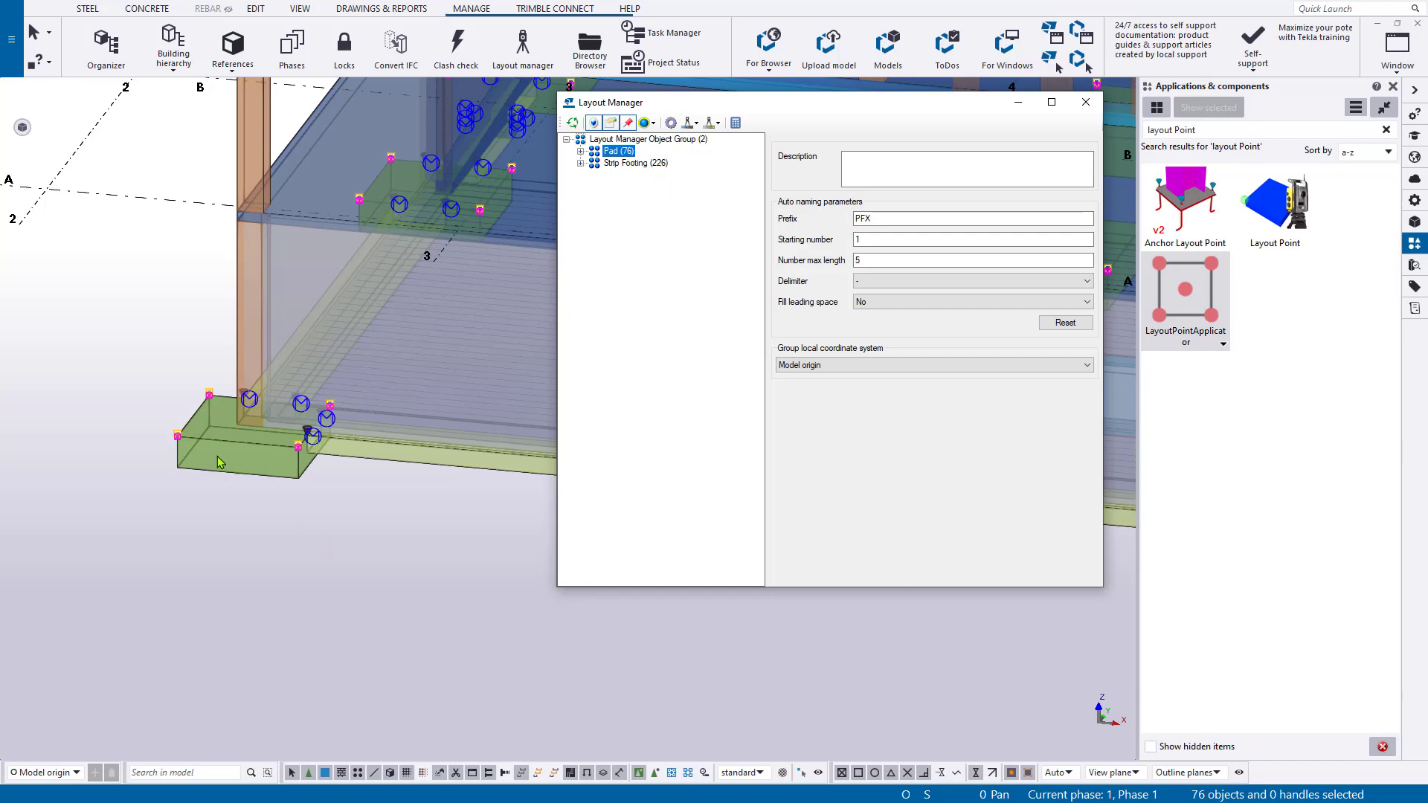
{"action": "scroll", "coordinate": [387, 414], "scroll_direction": "down", "scroll_amount": 6}
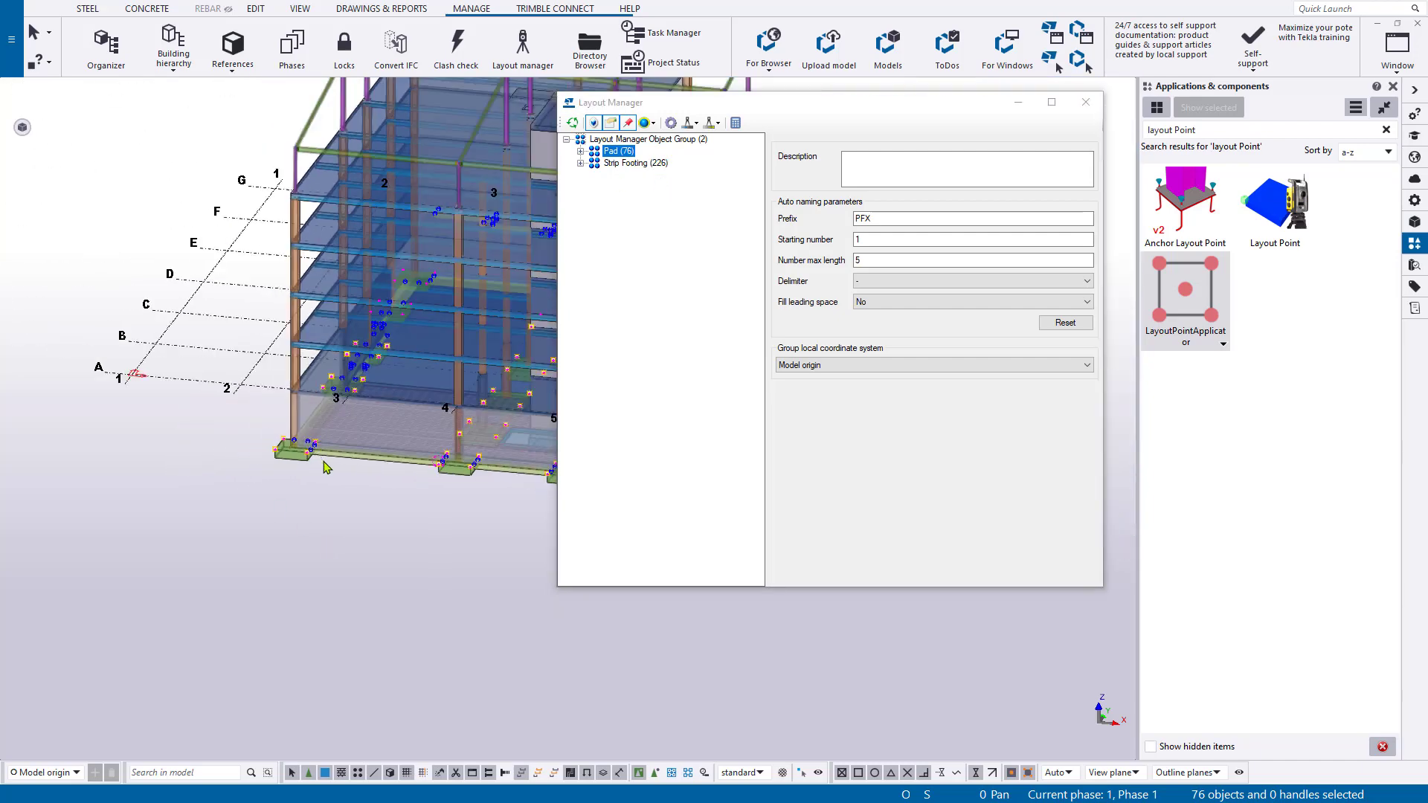
{"action": "middle_click_drag", "start_coordinate": [414, 505], "coordinate": [209, 264], "text": "ctrl"}
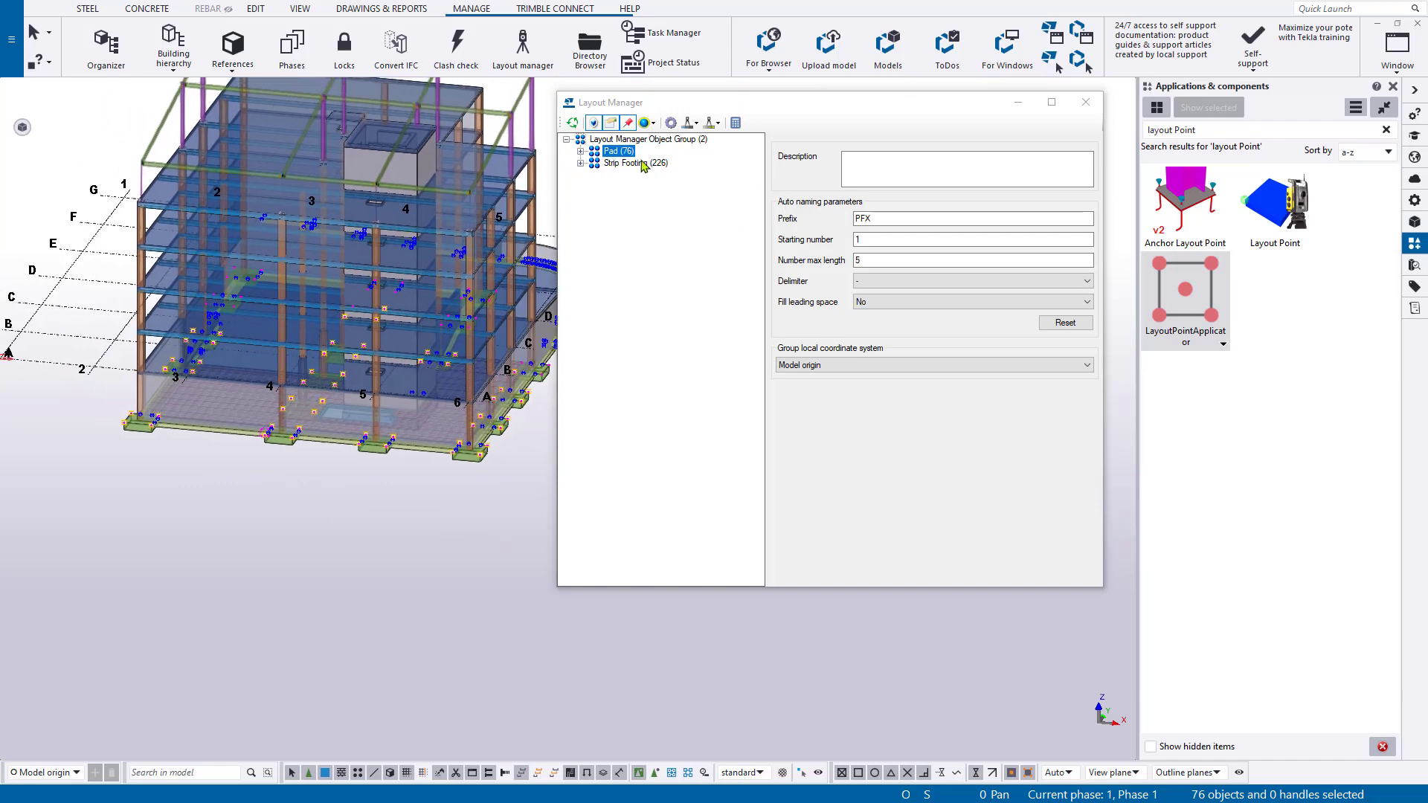
Change the Pad group prefix from PFX to F and auto-name its points
{"action": "left_click", "coordinate": [580, 153]}
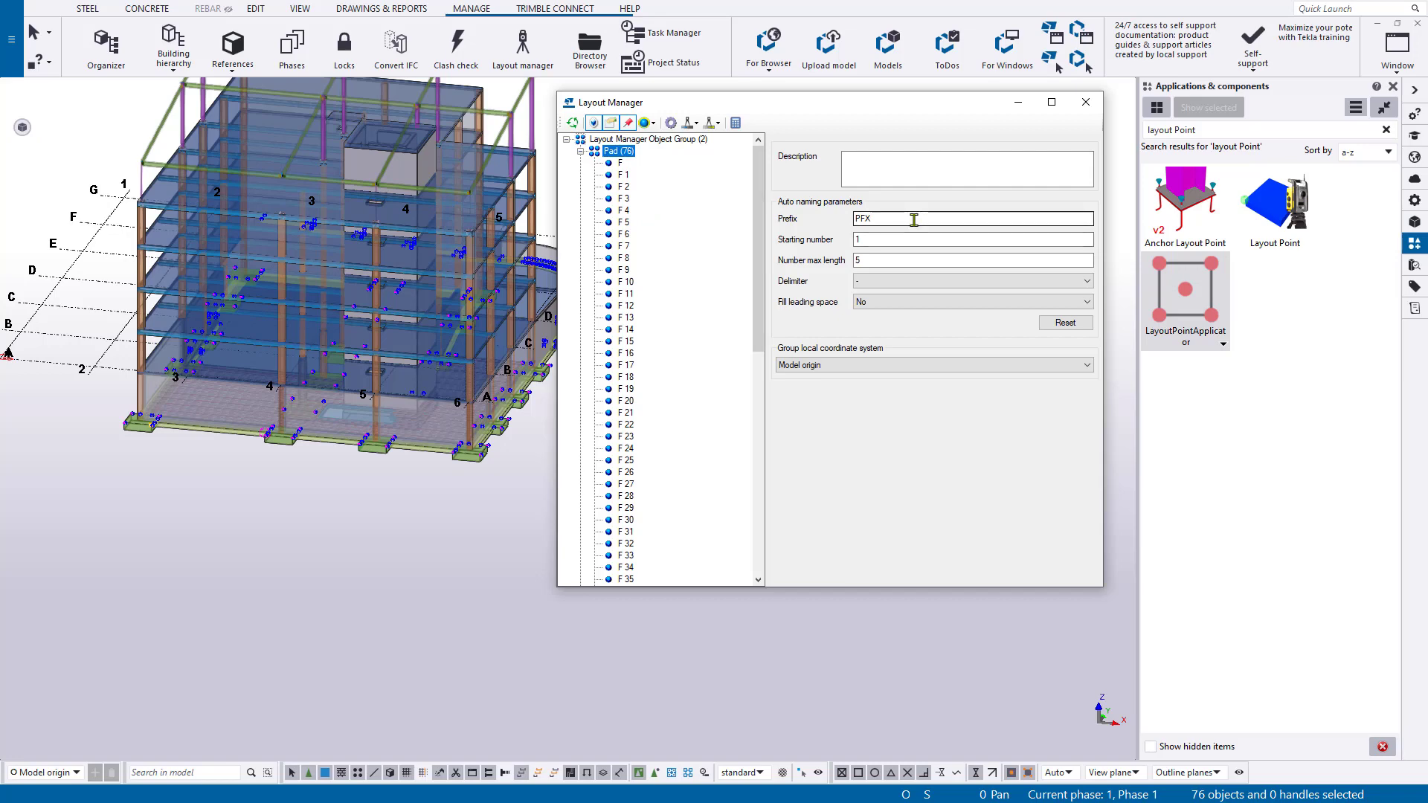
{"action": "left_click", "coordinate": [955, 220]}
{"action": "double_click", "coordinate": [902, 218]}
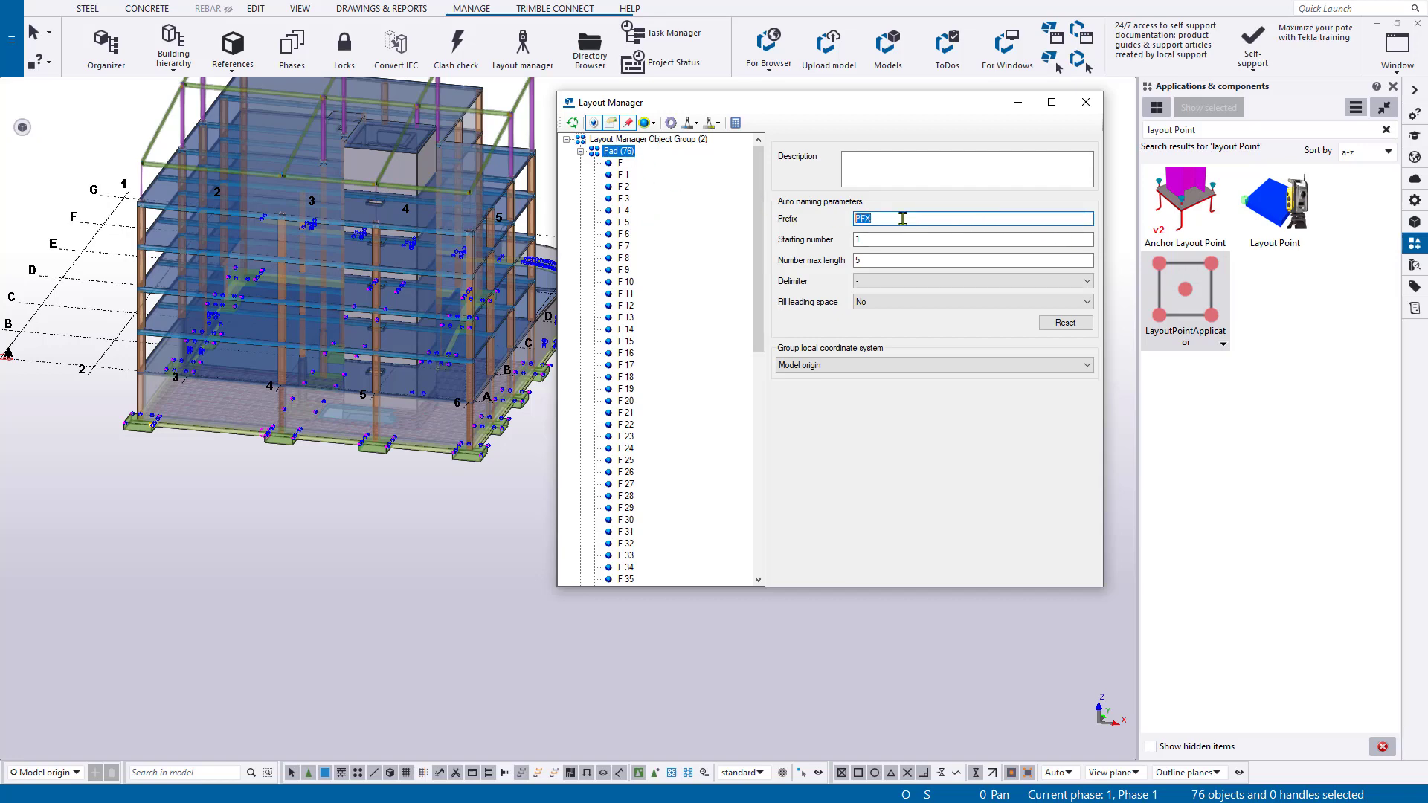
{"action": "type", "text": "F"}
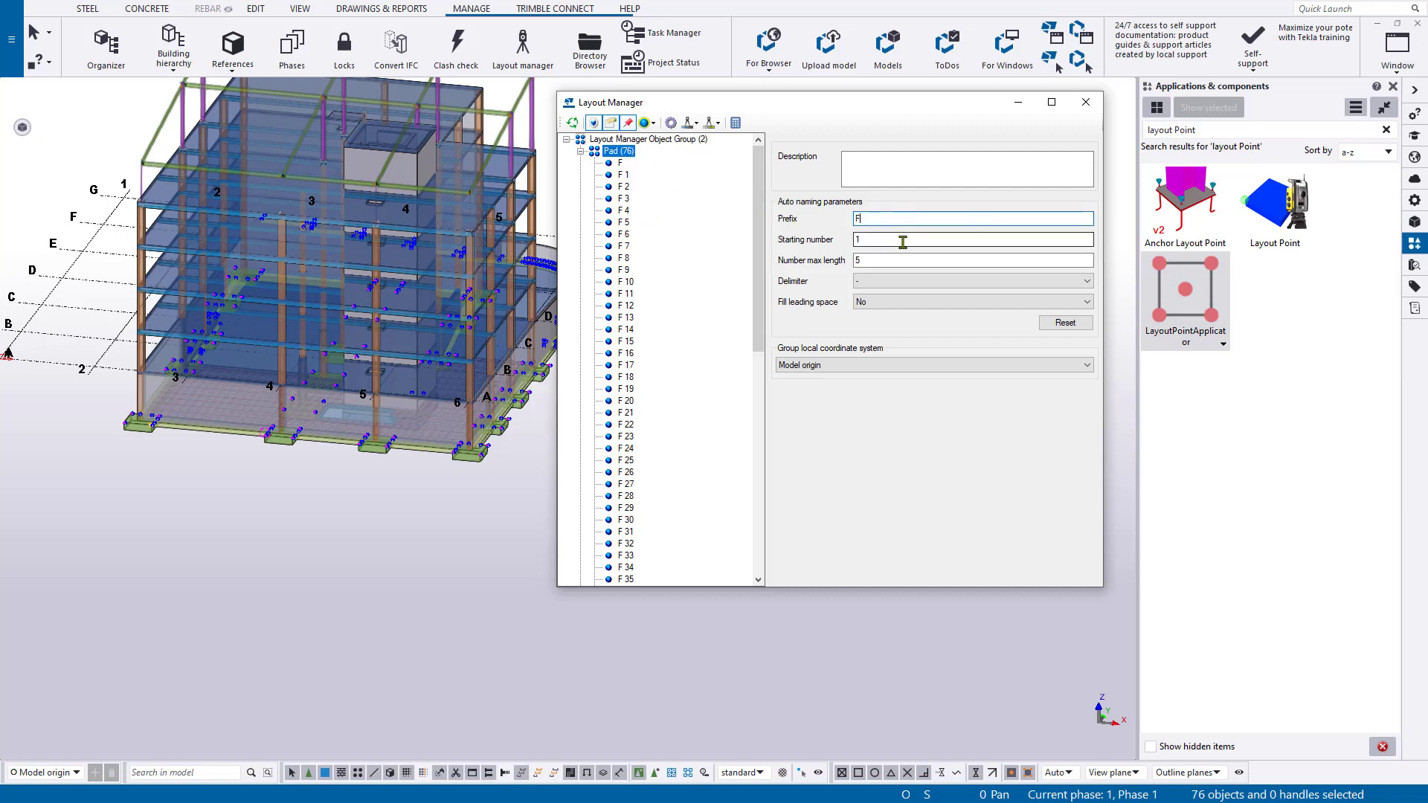
{"action": "right_click", "coordinate": [624, 152]}
{"action": "left_click", "coordinate": [653, 163]}
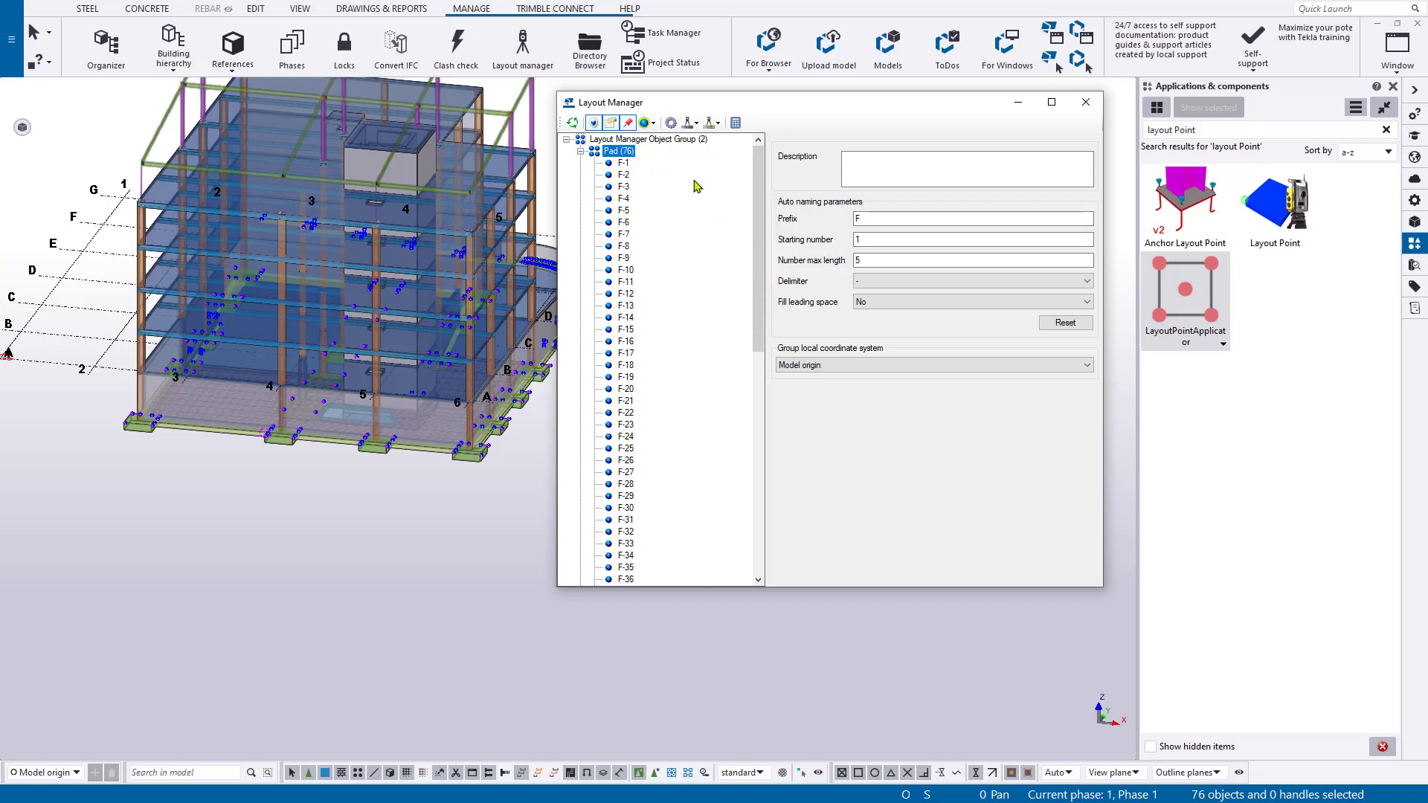
Zoom the model to layout point F-44, then collapse the Pad group
{"action": "left_click_drag", "start_coordinate": [758, 173], "coordinate": [758, 407]}
{"action": "scroll", "coordinate": [472, 475], "scroll_direction": "up", "scroll_amount": 5}
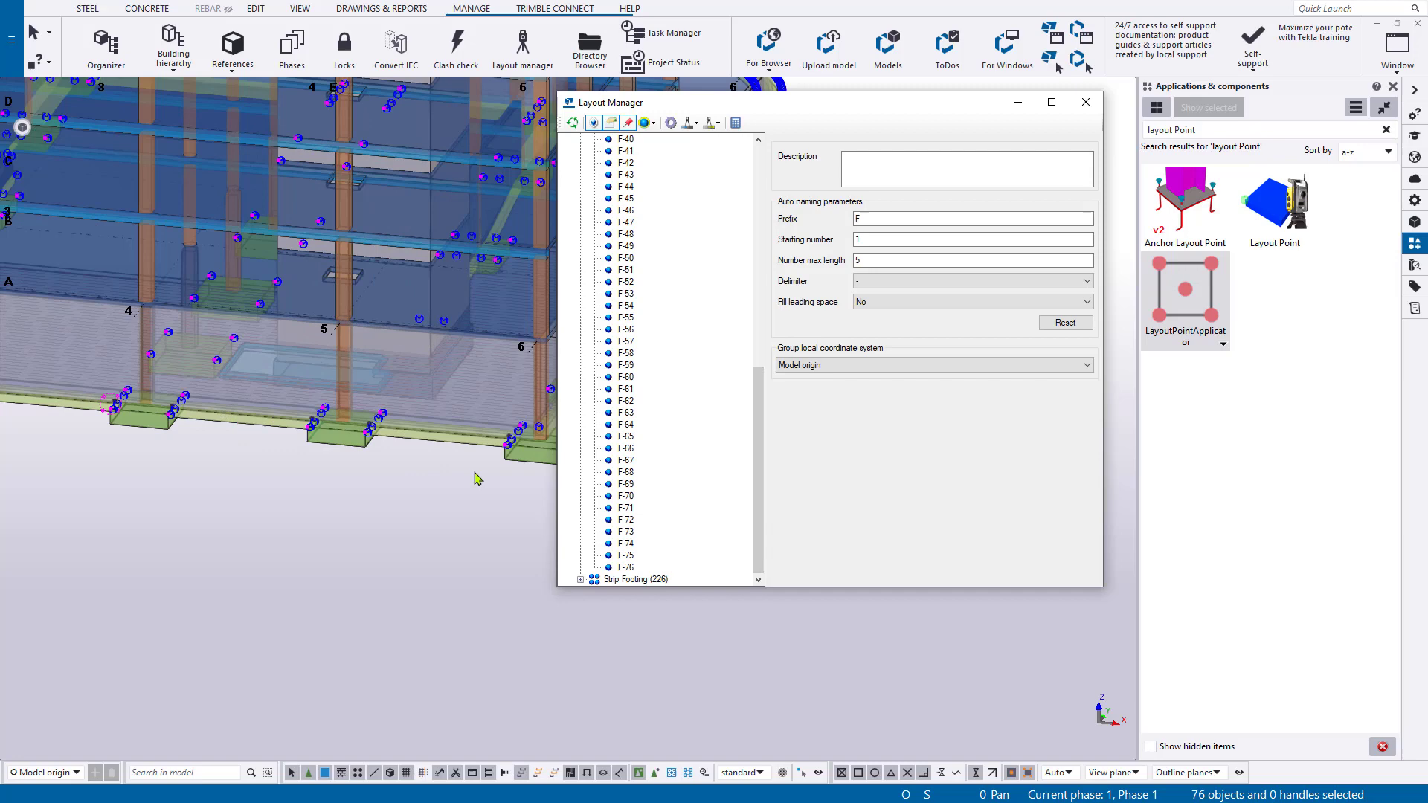
{"action": "left_click", "coordinate": [626, 185]}
{"action": "right_click", "coordinate": [629, 188]}
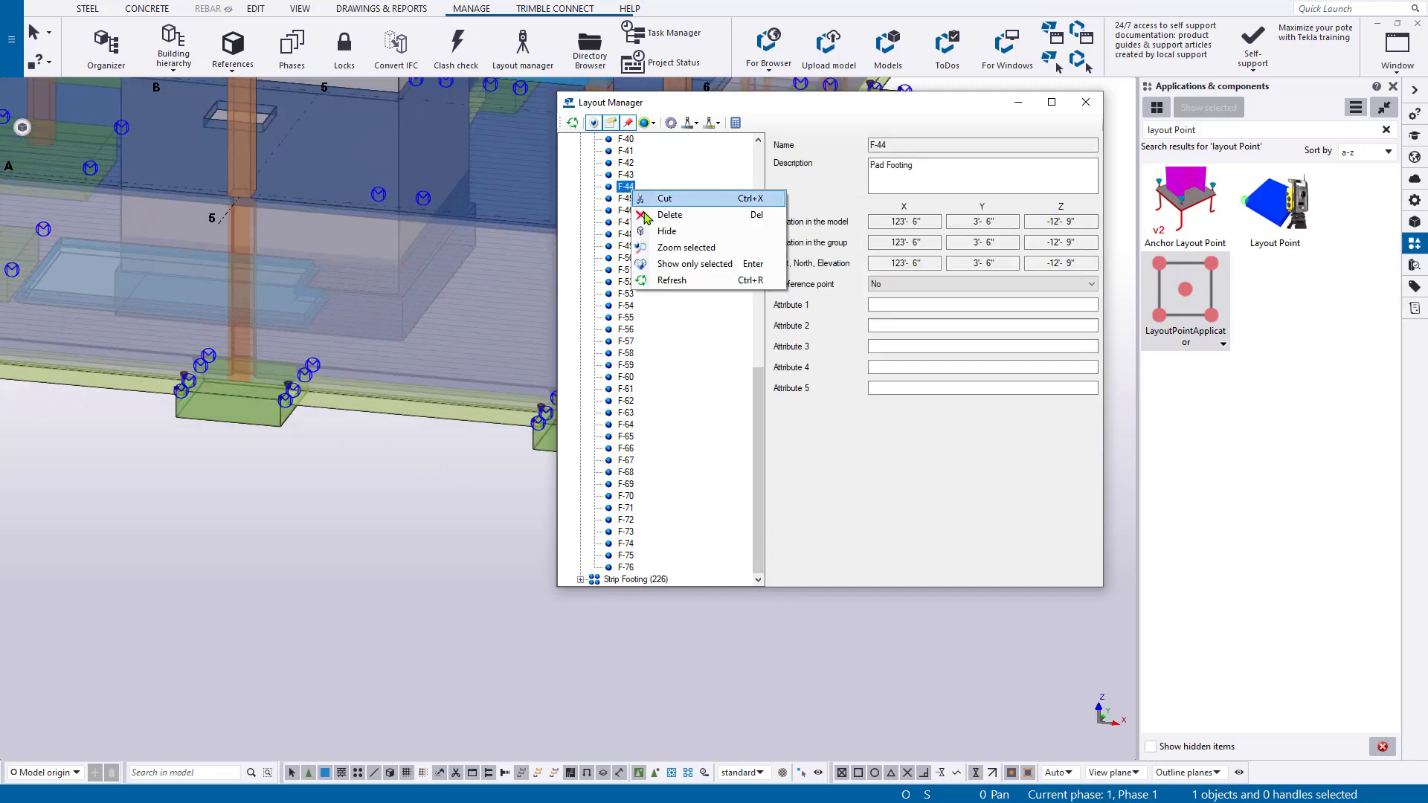
{"action": "left_click", "coordinate": [678, 248]}
{"action": "scroll", "coordinate": [414, 513], "scroll_direction": "down", "scroll_amount": 10}
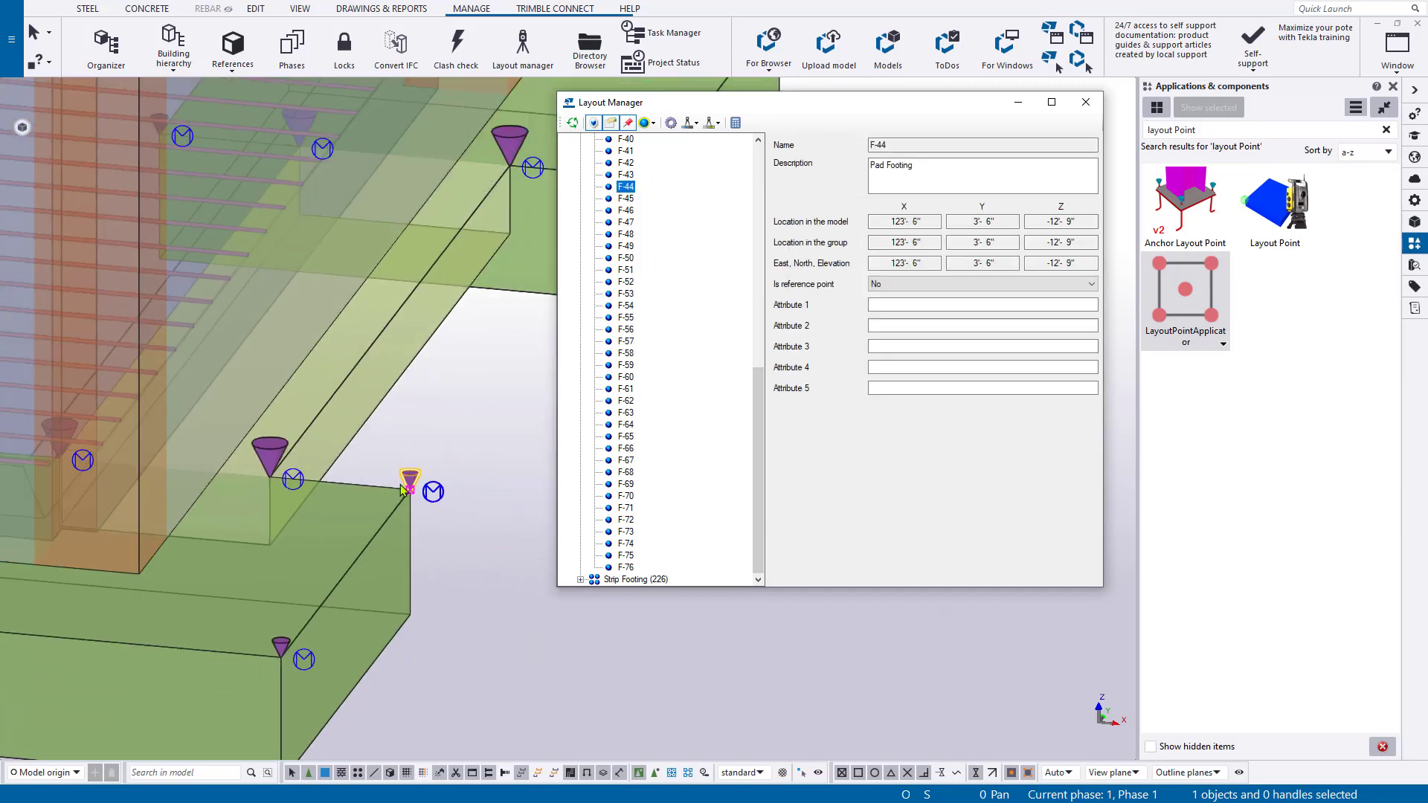
{"action": "scroll", "coordinate": [414, 513], "scroll_direction": "down", "scroll_amount": 5}
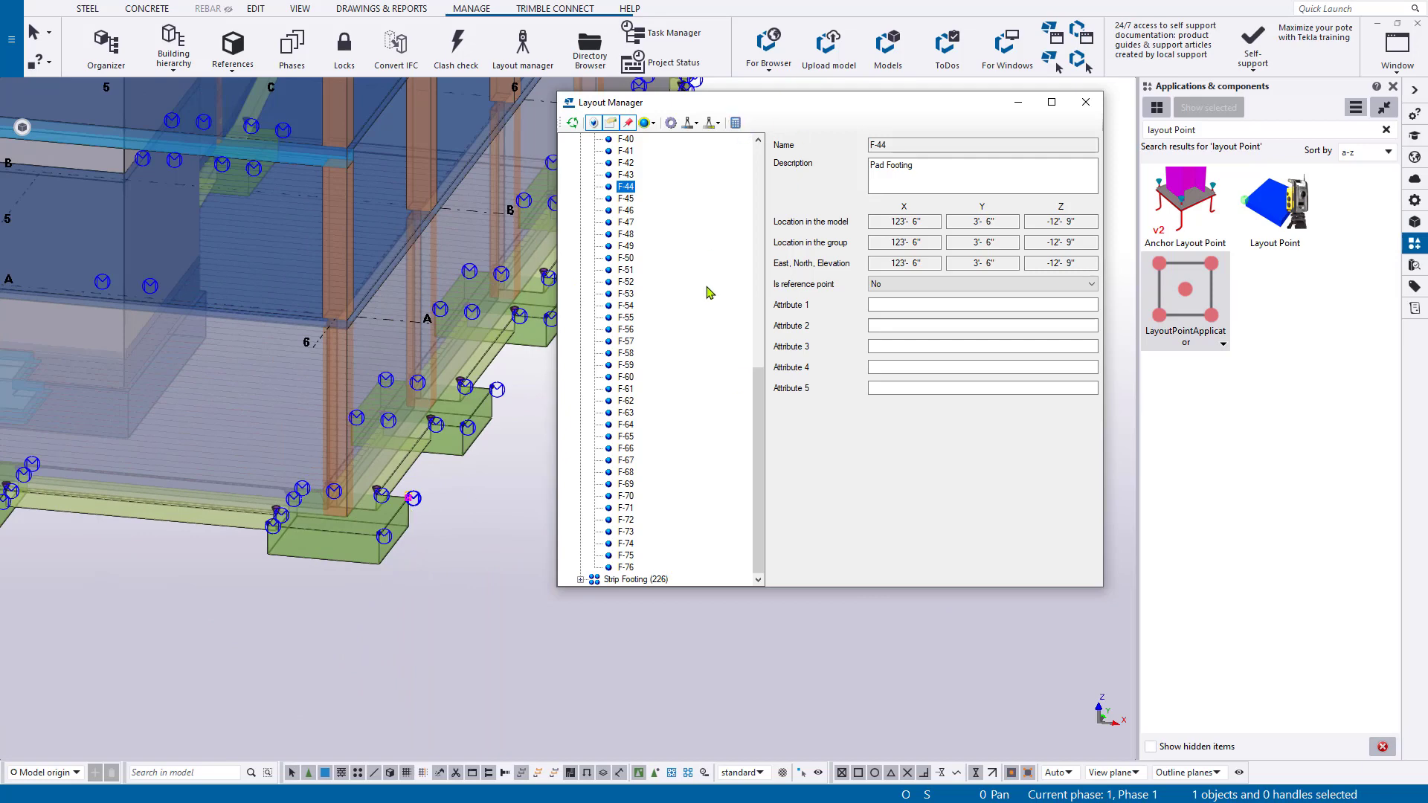
{"action": "scroll", "coordinate": [706, 292], "scroll_direction": "up", "scroll_amount": 7}
{"action": "scroll", "coordinate": [706, 292], "scroll_direction": "up", "scroll_amount": 5}
{"action": "left_click", "coordinate": [581, 152]}
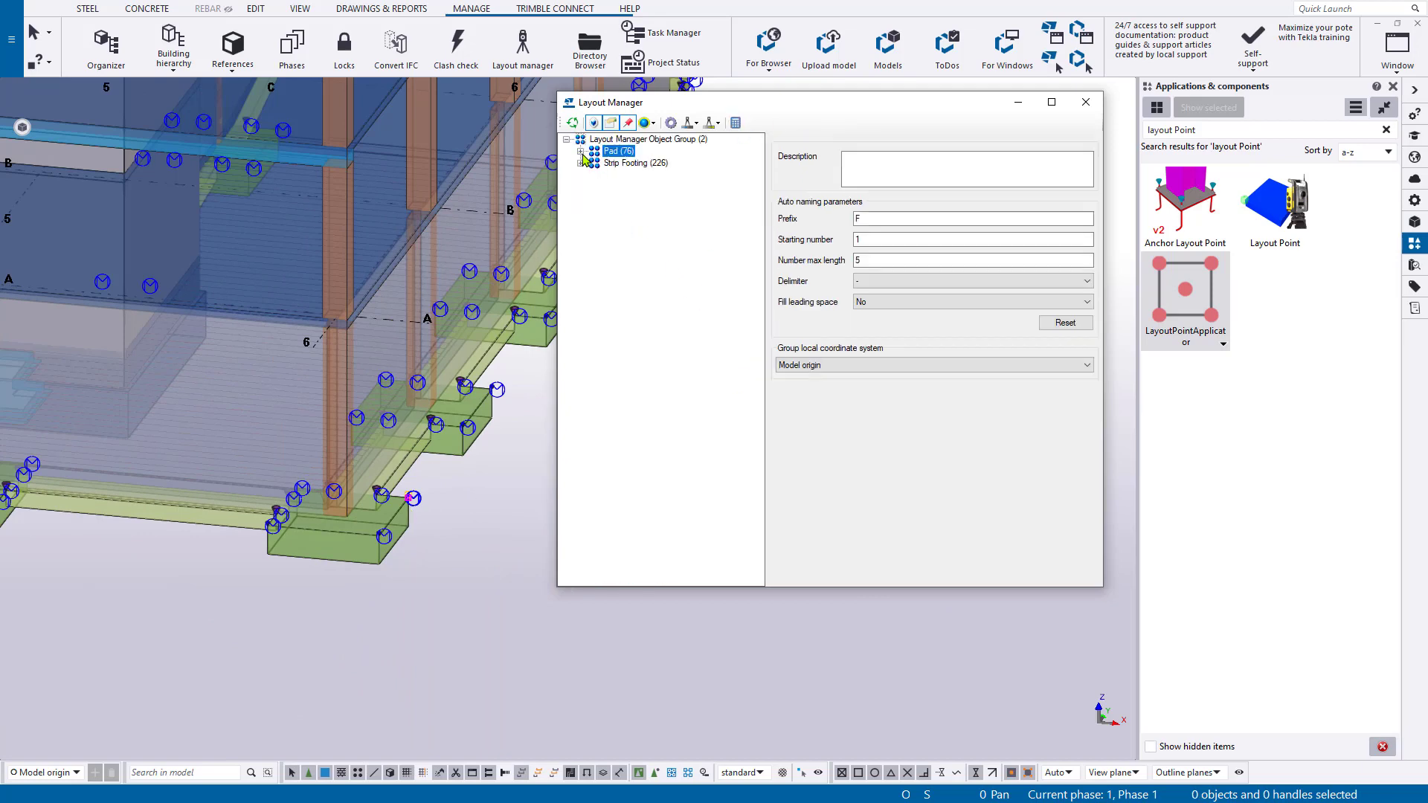
Set the Strip Footing prefix to SF and auto-name its 226 points
{"action": "left_click", "coordinate": [654, 163]}
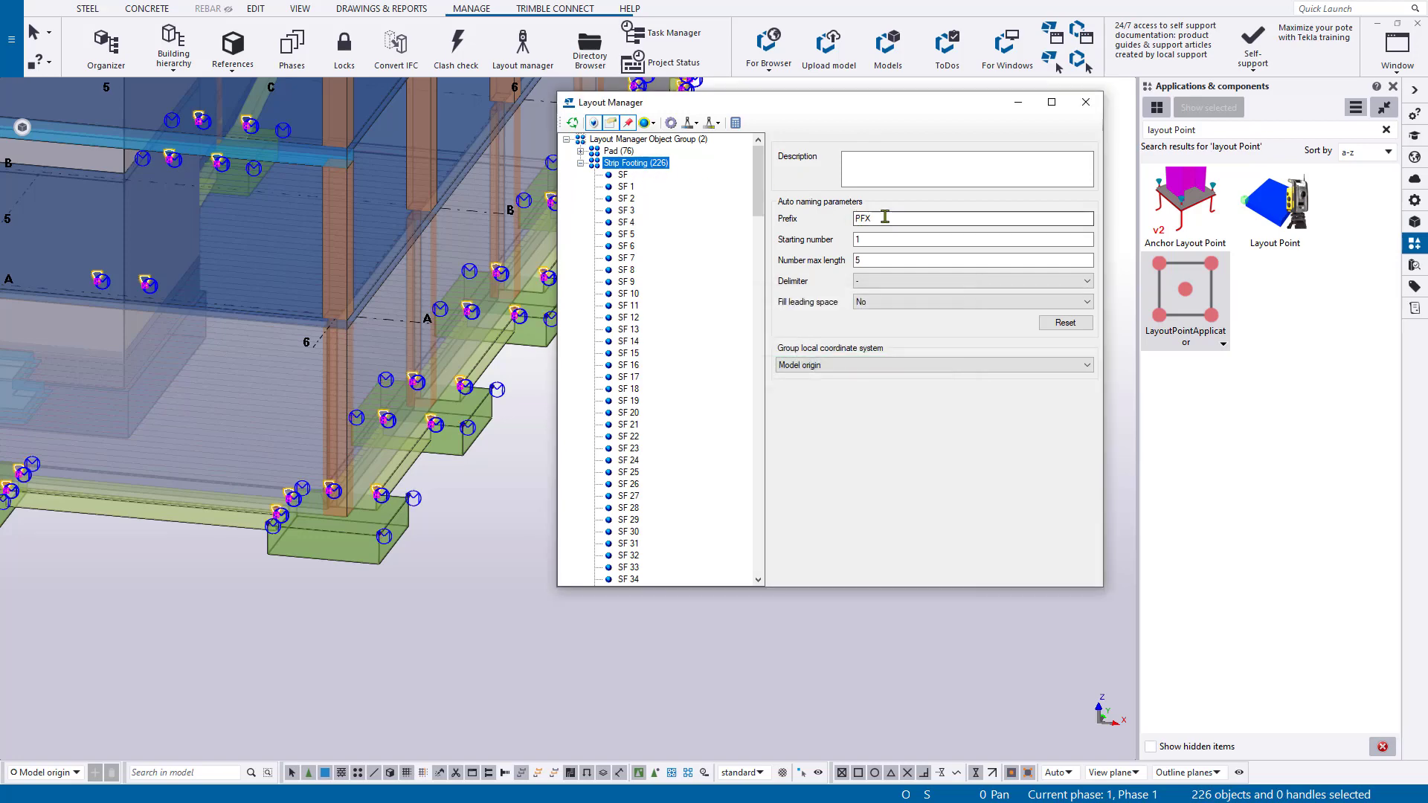
{"action": "left_click_drag", "start_coordinate": [885, 217], "coordinate": [822, 214]}
{"action": "type", "text": "SF"}
{"action": "right_click", "coordinate": [639, 166]}
{"action": "left_click", "coordinate": [680, 182]}
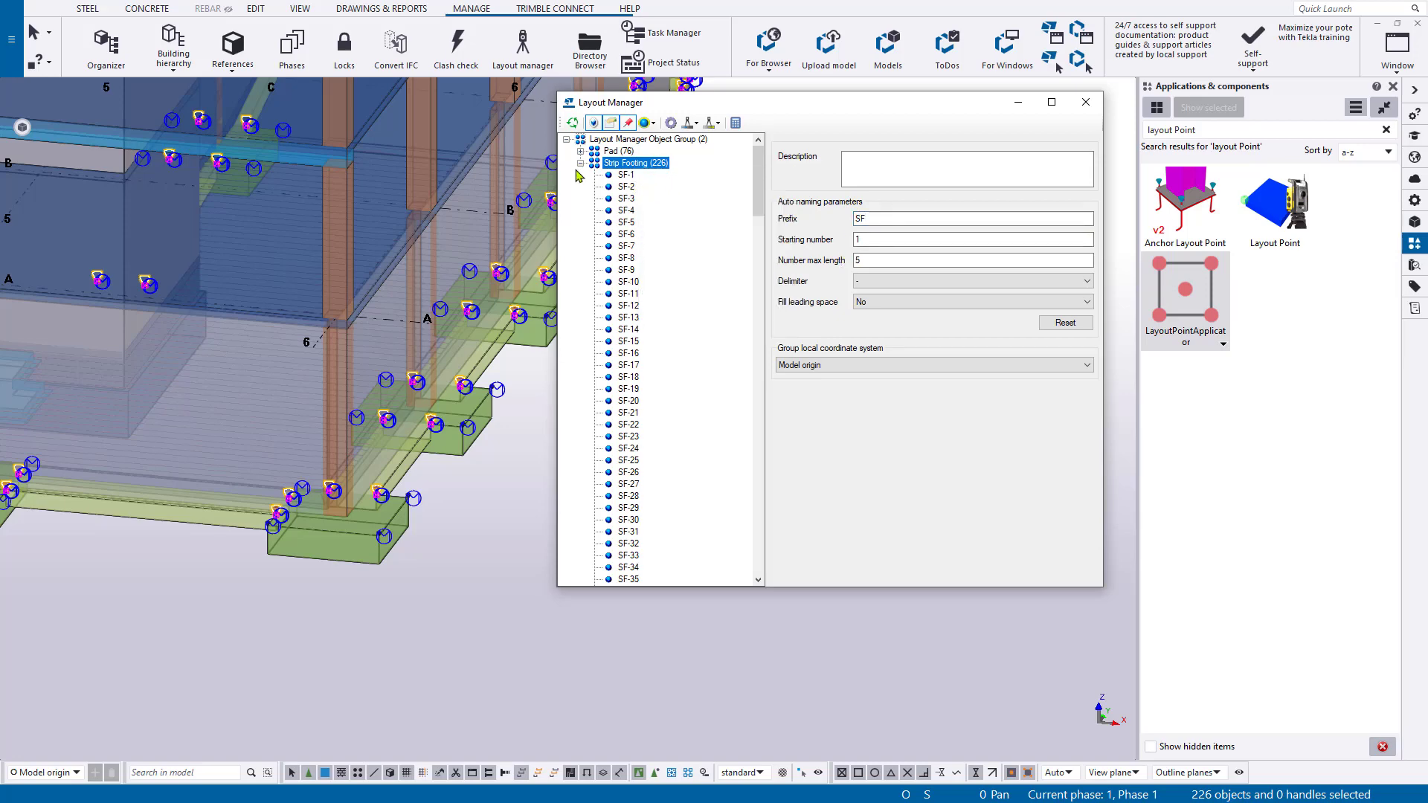
Zoom to SF-1, move it between SF-6 and SF-7, then sort the group back into order
{"action": "left_click", "coordinate": [626, 174]}
{"action": "right_click", "coordinate": [628, 176]}
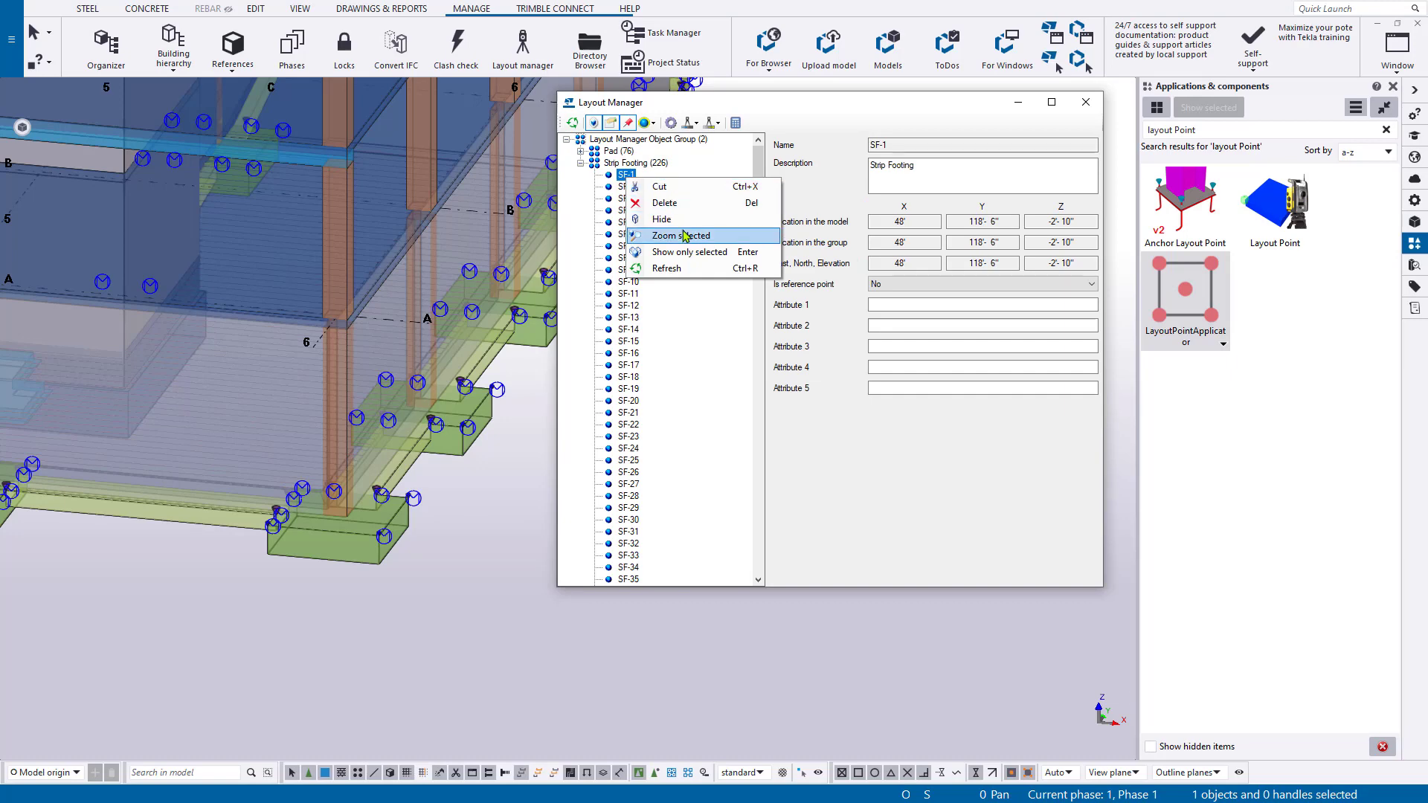
{"action": "left_click", "coordinate": [682, 235]}
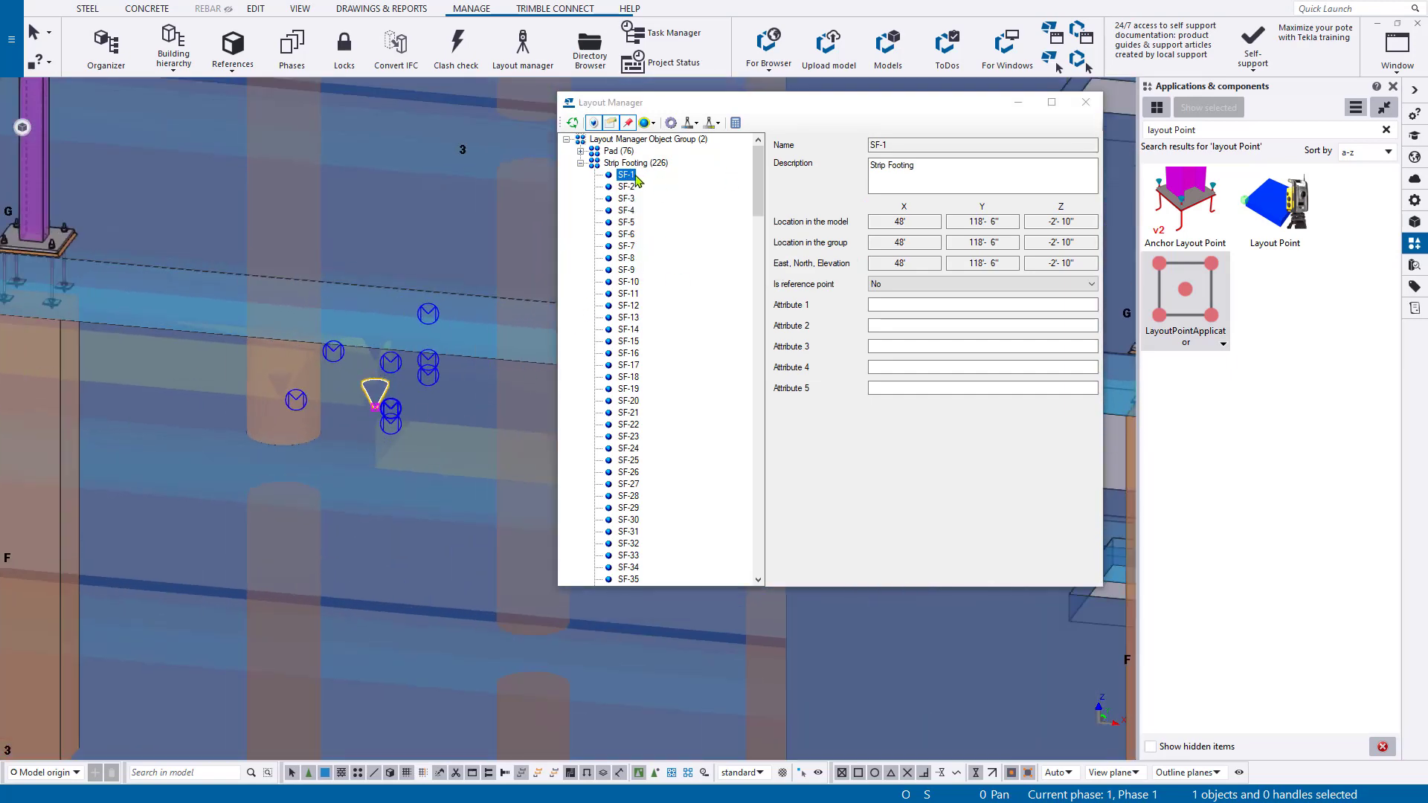
{"action": "left_click_drag", "start_coordinate": [636, 180], "coordinate": [630, 245]}
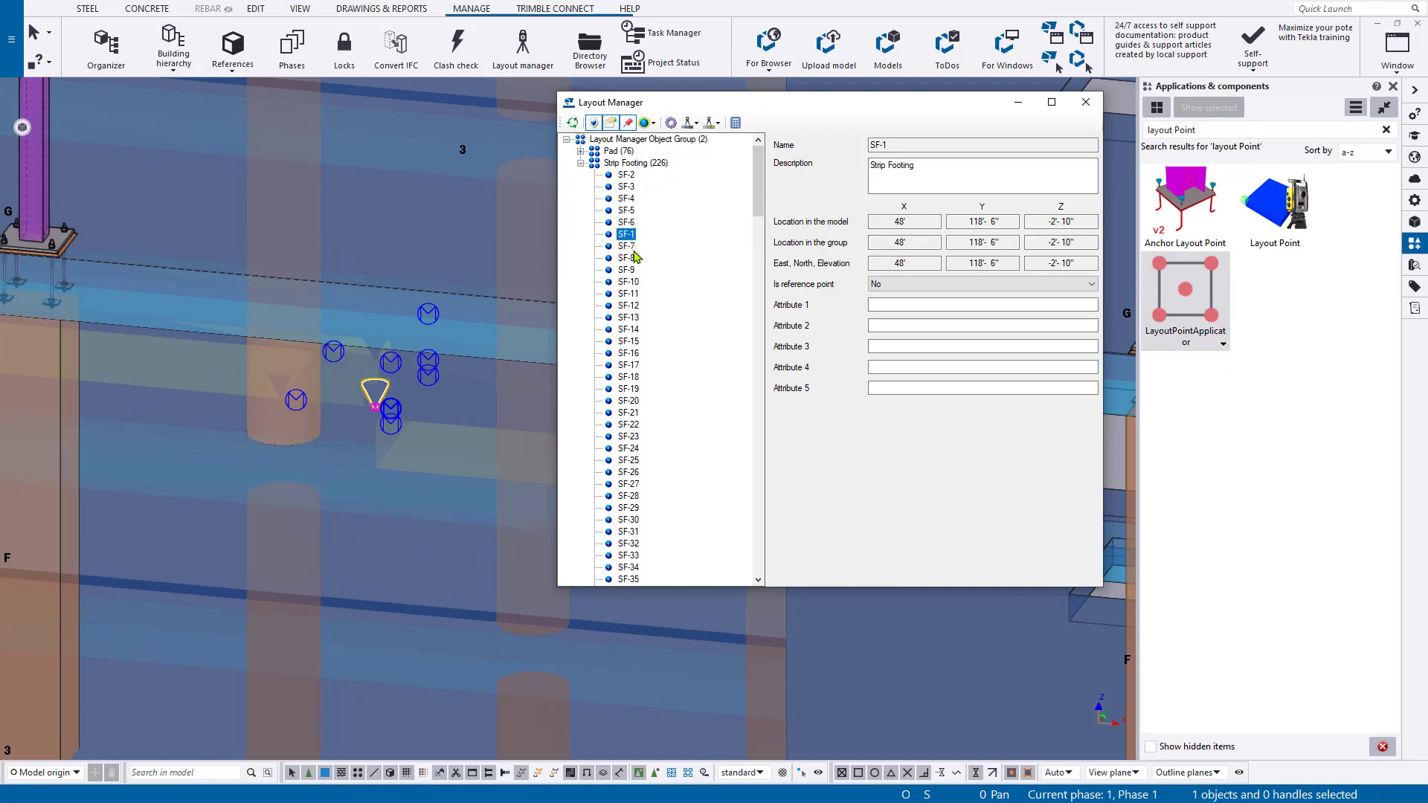
{"action": "left_click", "coordinate": [638, 163]}
{"action": "right_click", "coordinate": [652, 166]}
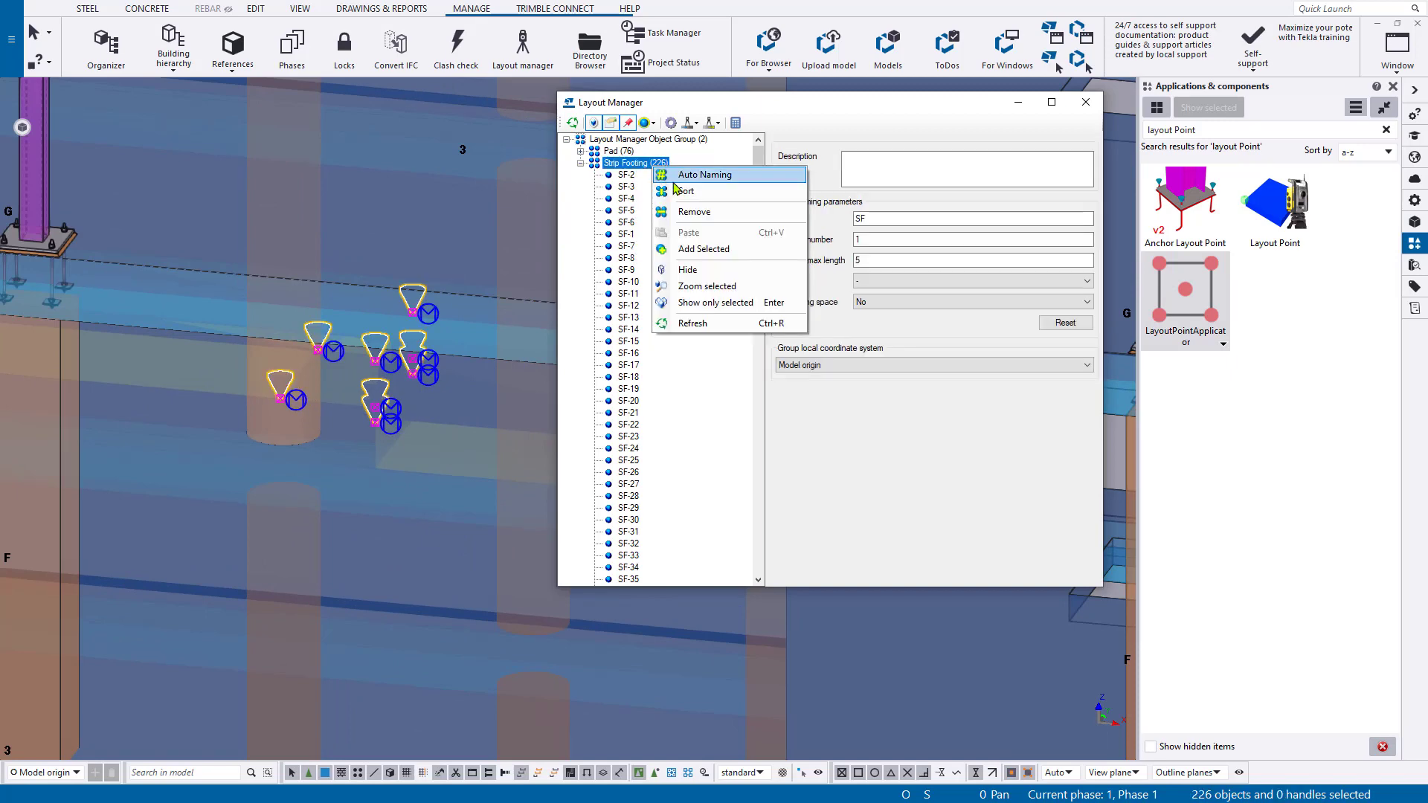
{"action": "left_click", "coordinate": [710, 190]}
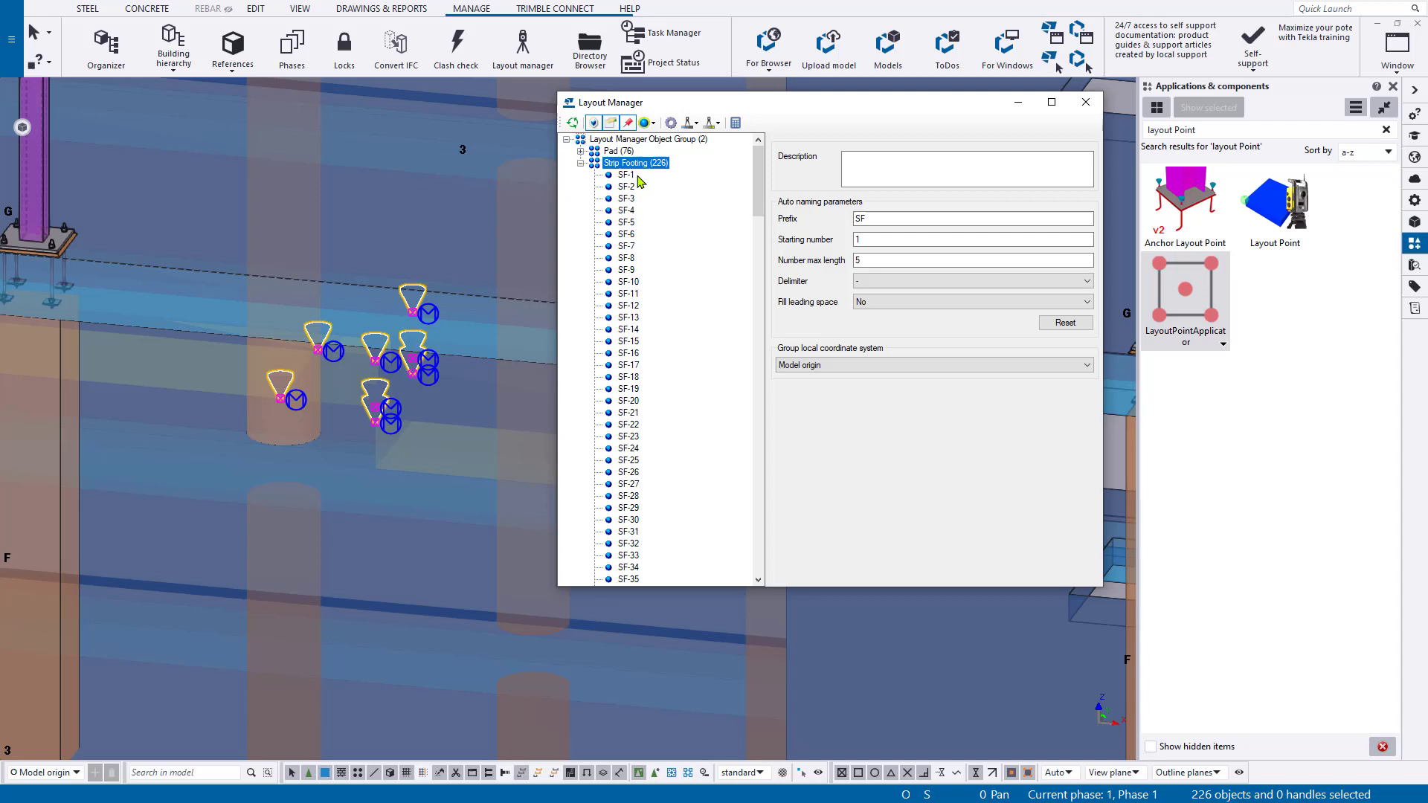
{"action": "left_click", "coordinate": [629, 235]}
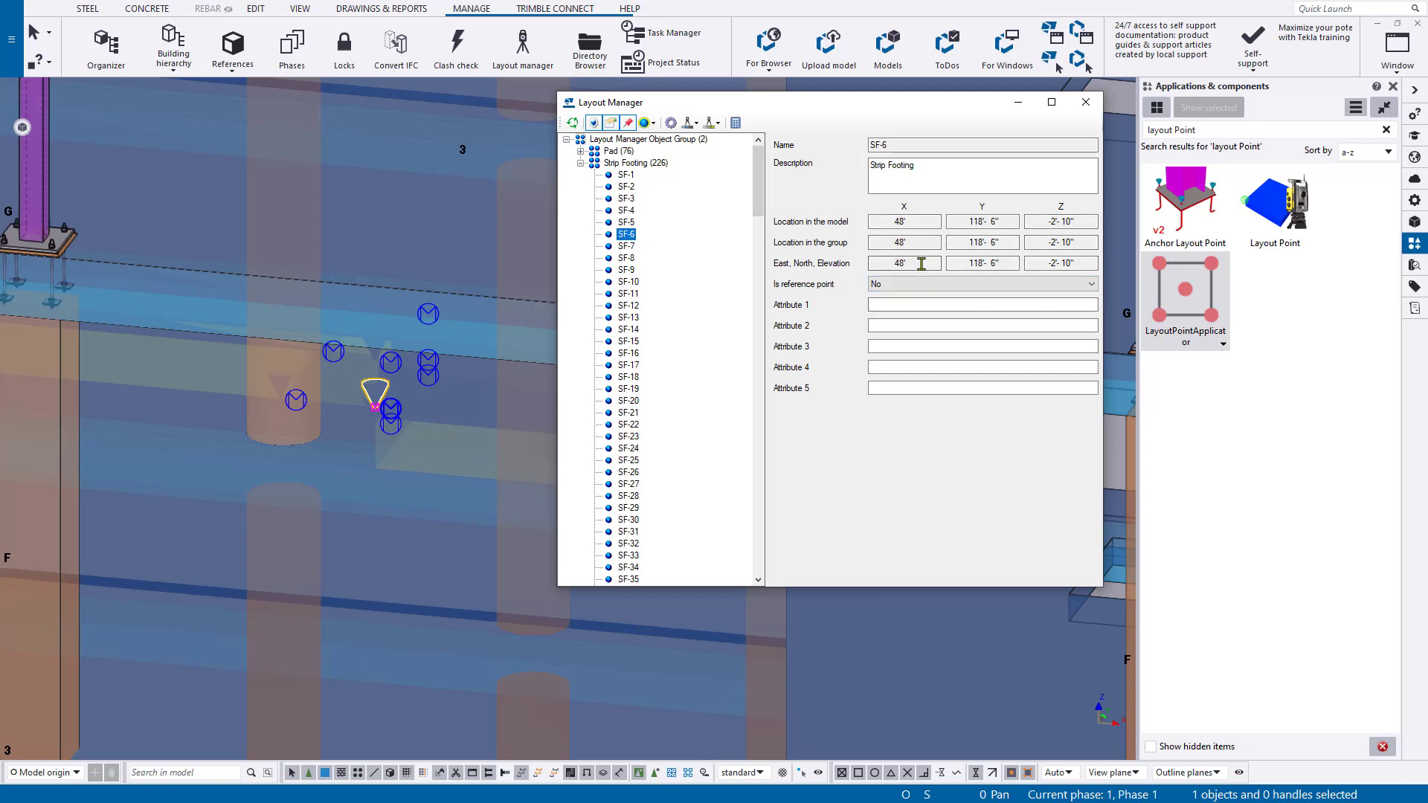
Set the Strip Footing and Pad groups' local coordinate system to Project Basepoint 1
{"action": "left_click", "coordinate": [581, 163]}
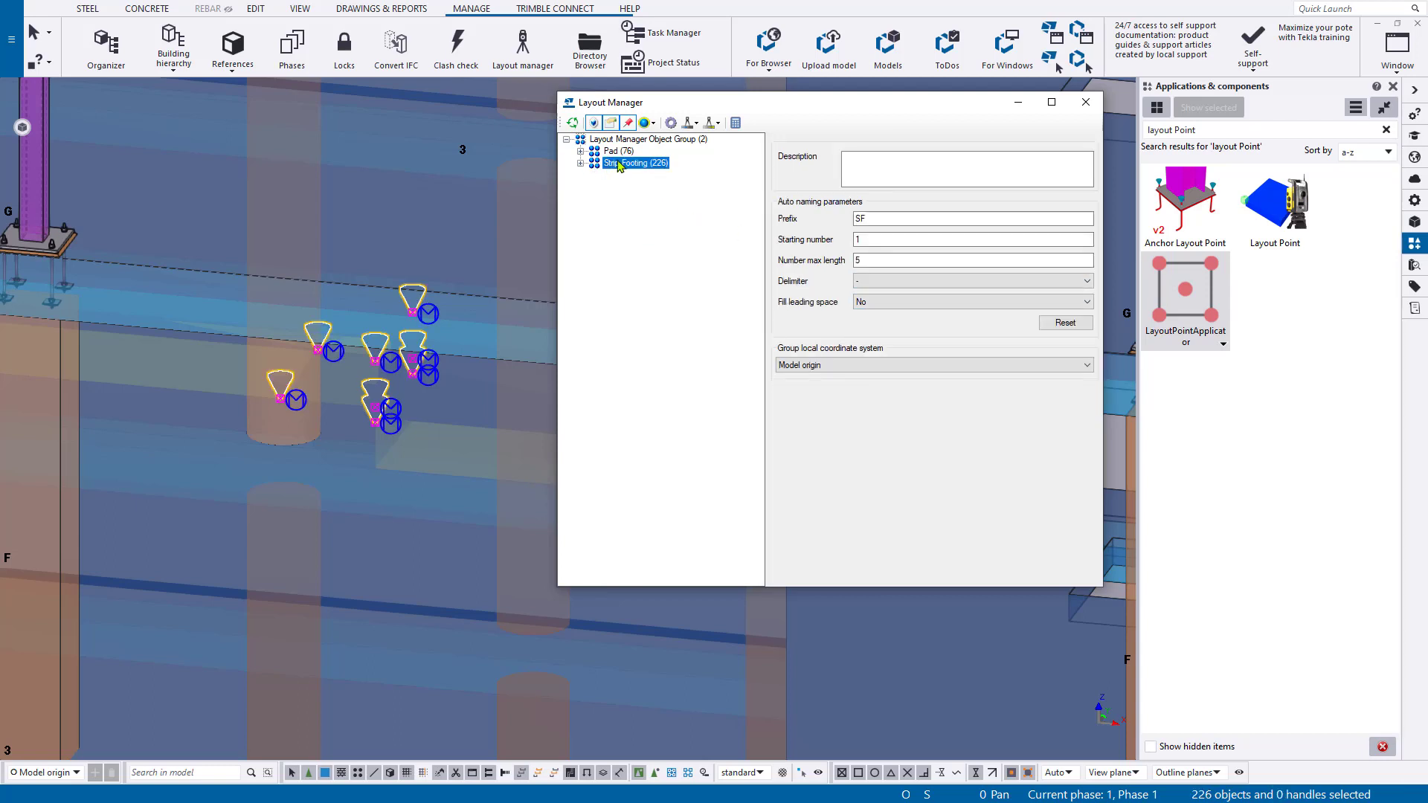
{"action": "left_click", "coordinate": [933, 365]}
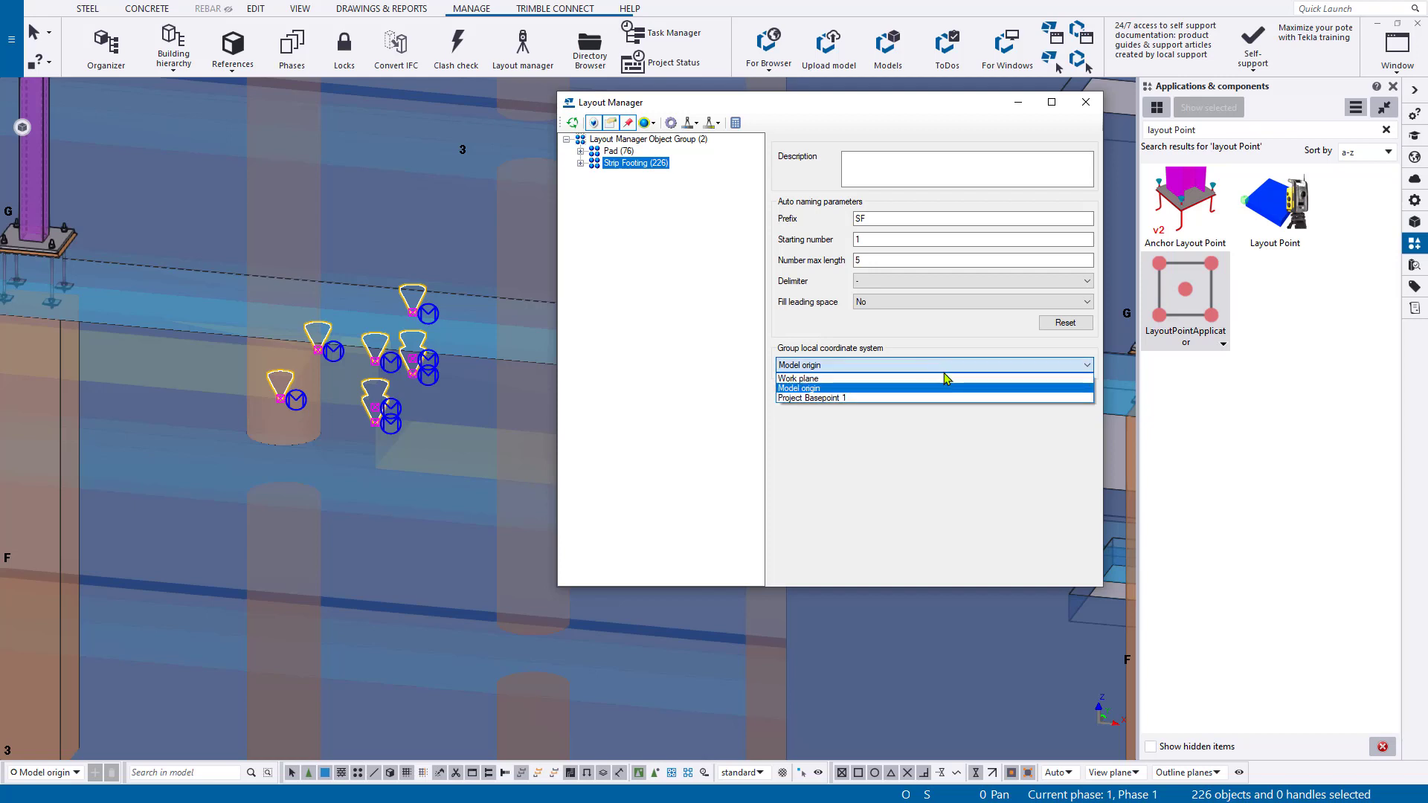
{"action": "left_click", "coordinate": [873, 398]}
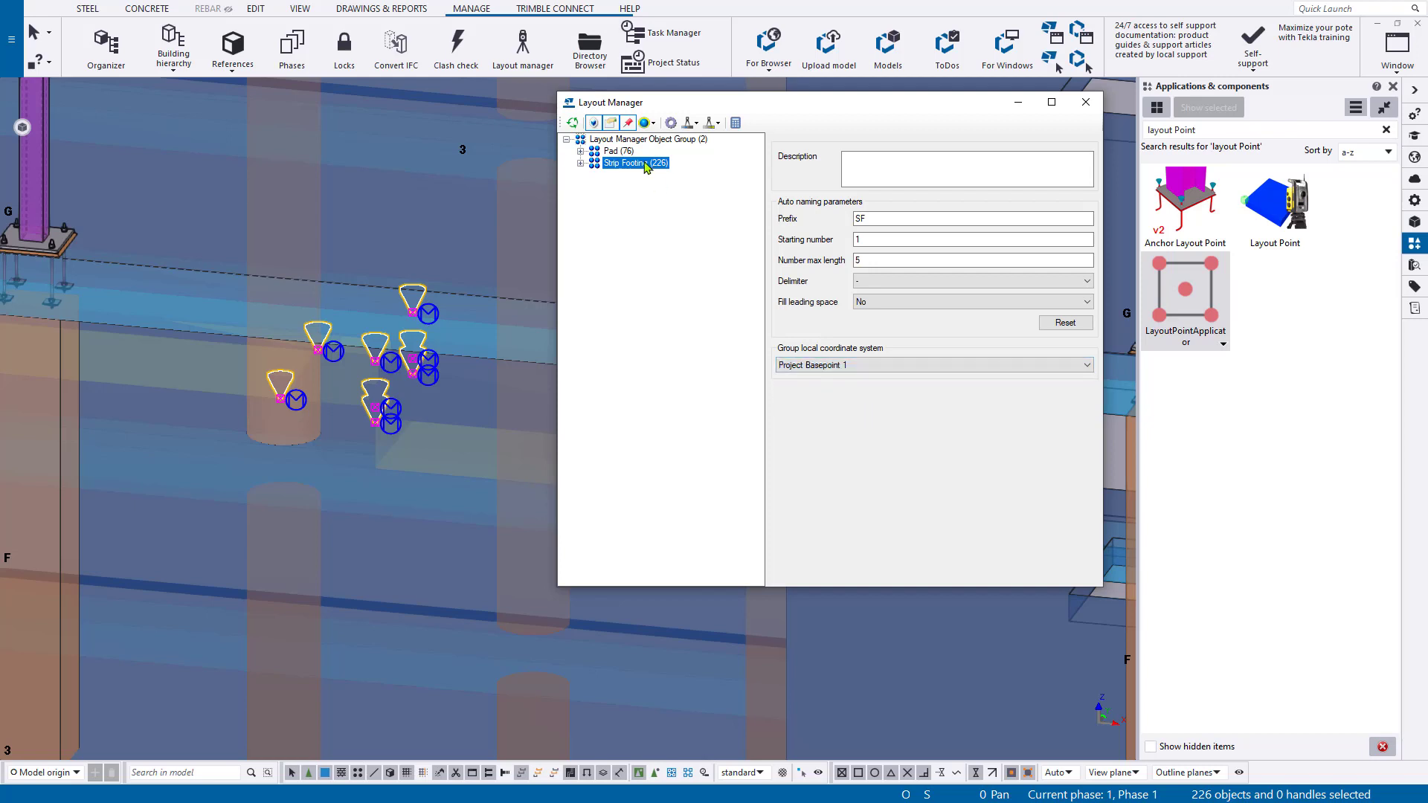
{"action": "left_click", "coordinate": [634, 152]}
{"action": "left_click", "coordinate": [907, 372]}
{"action": "left_click", "coordinate": [895, 399]}
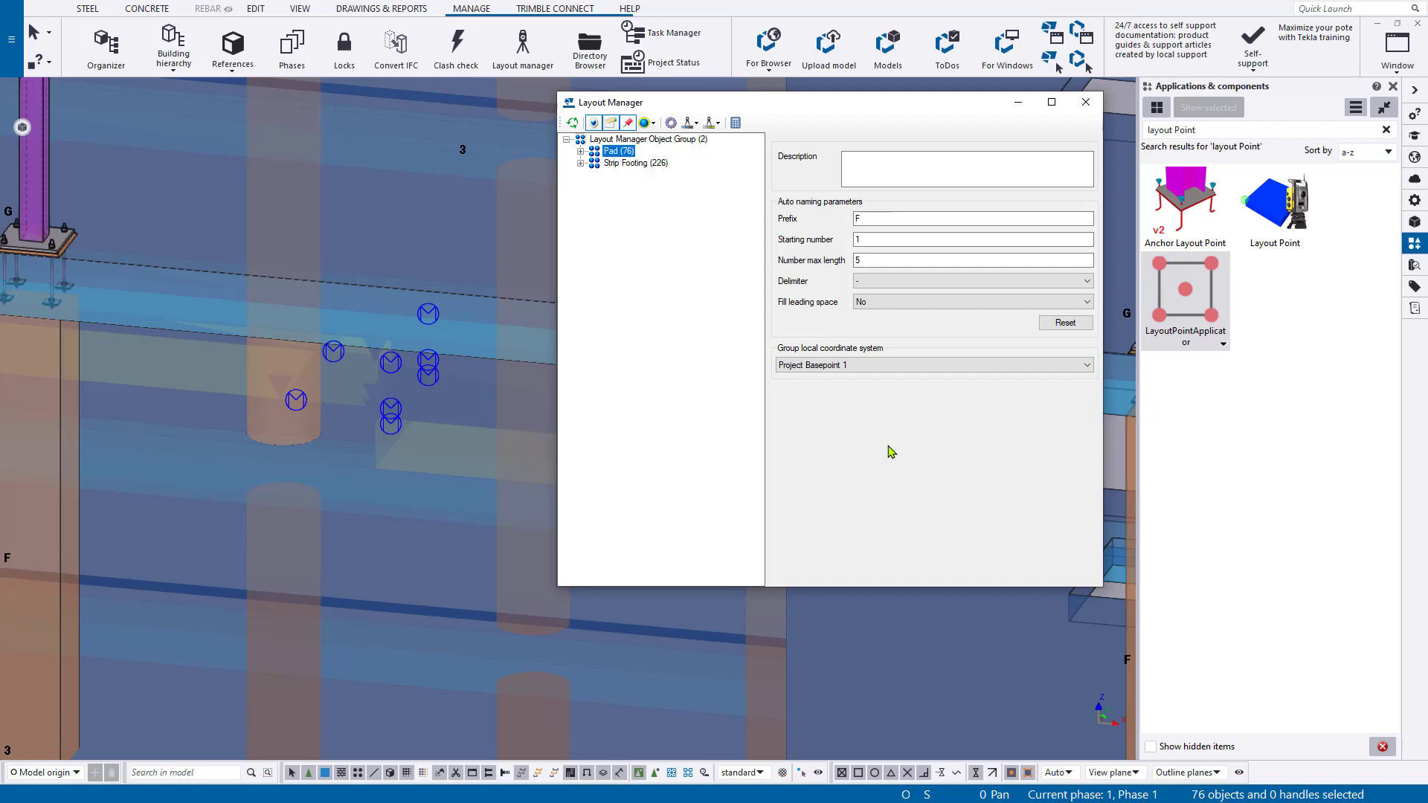
Check the coordinates of points F-2 and SF-4, then open the Layout Manager settings
{"action": "left_click", "coordinate": [581, 151]}
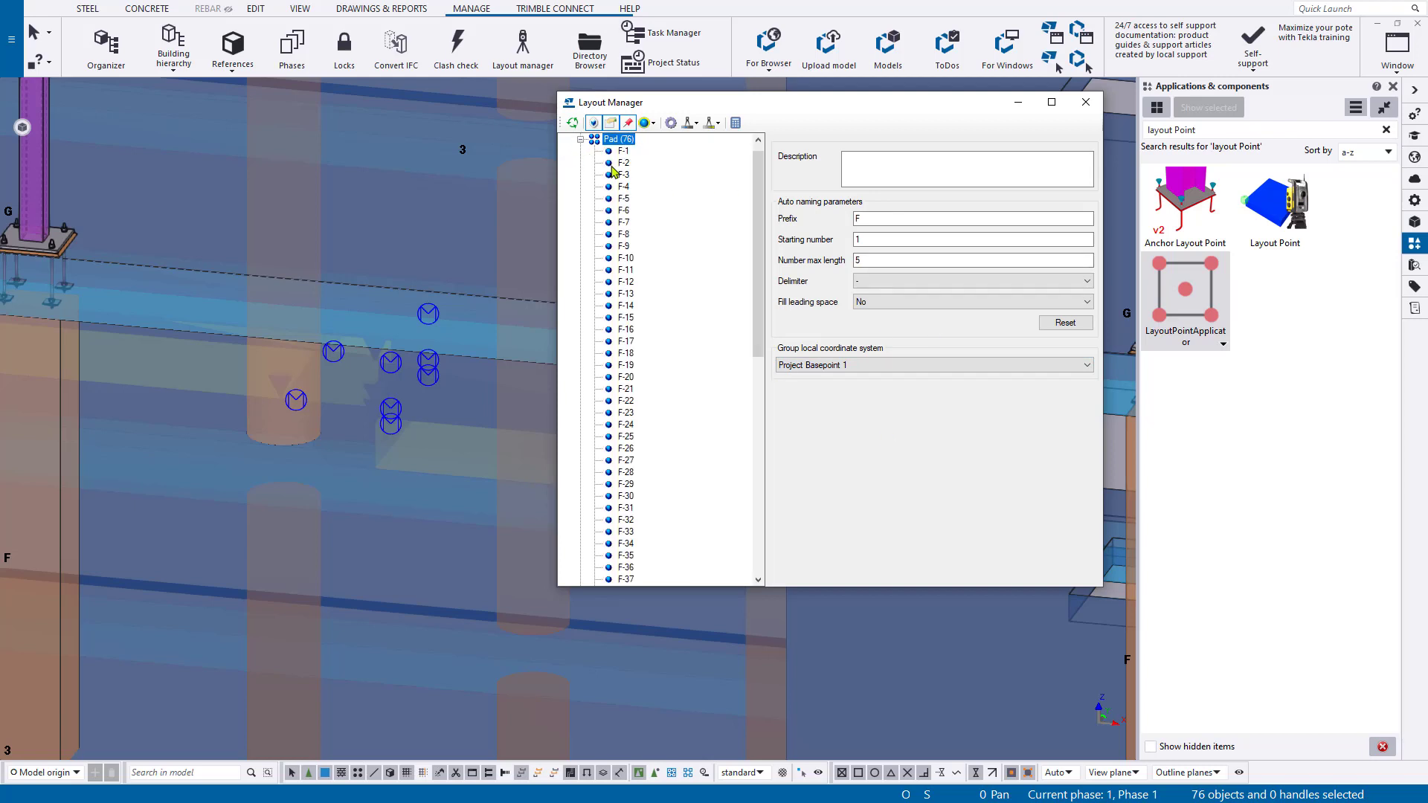
{"action": "left_click", "coordinate": [623, 163]}
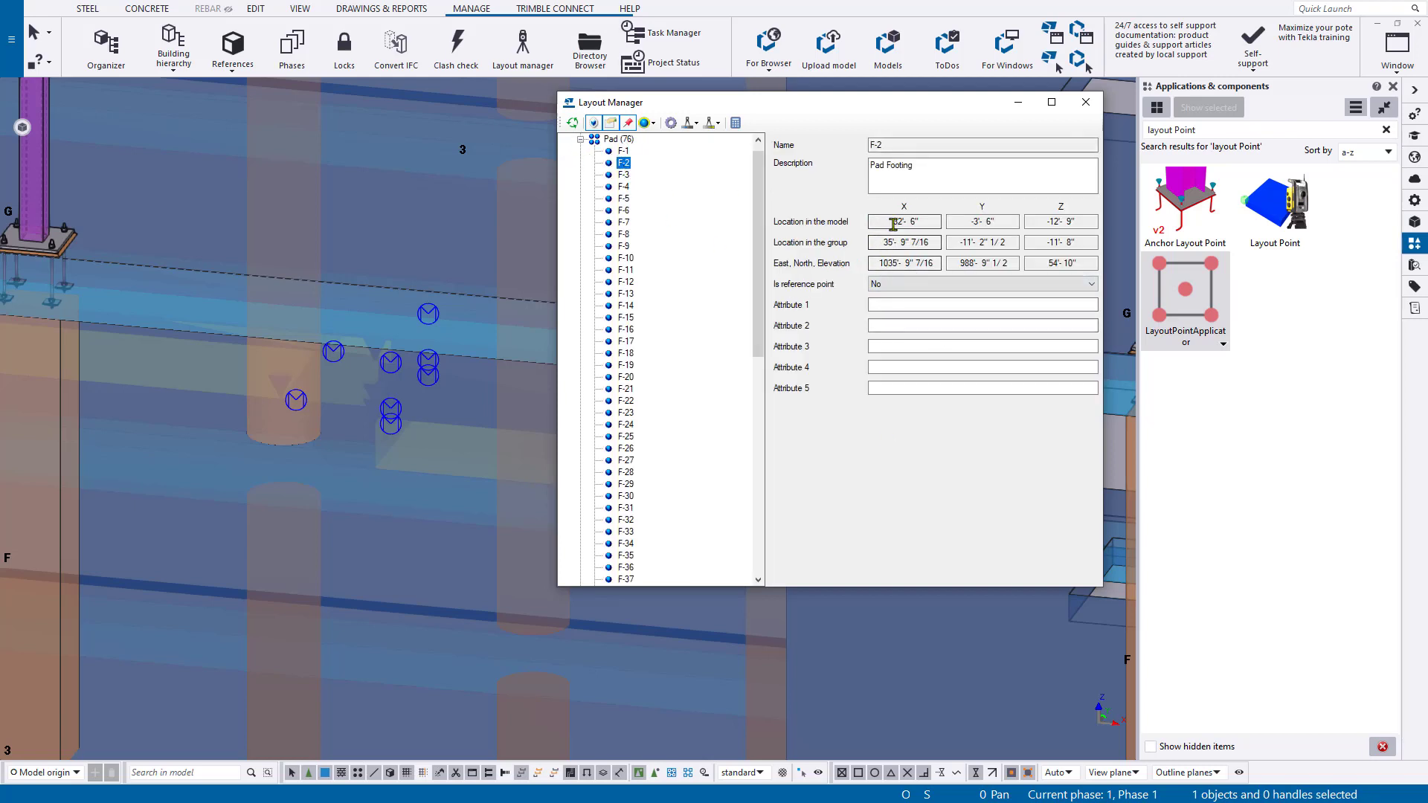
{"action": "left_click", "coordinate": [1084, 264]}
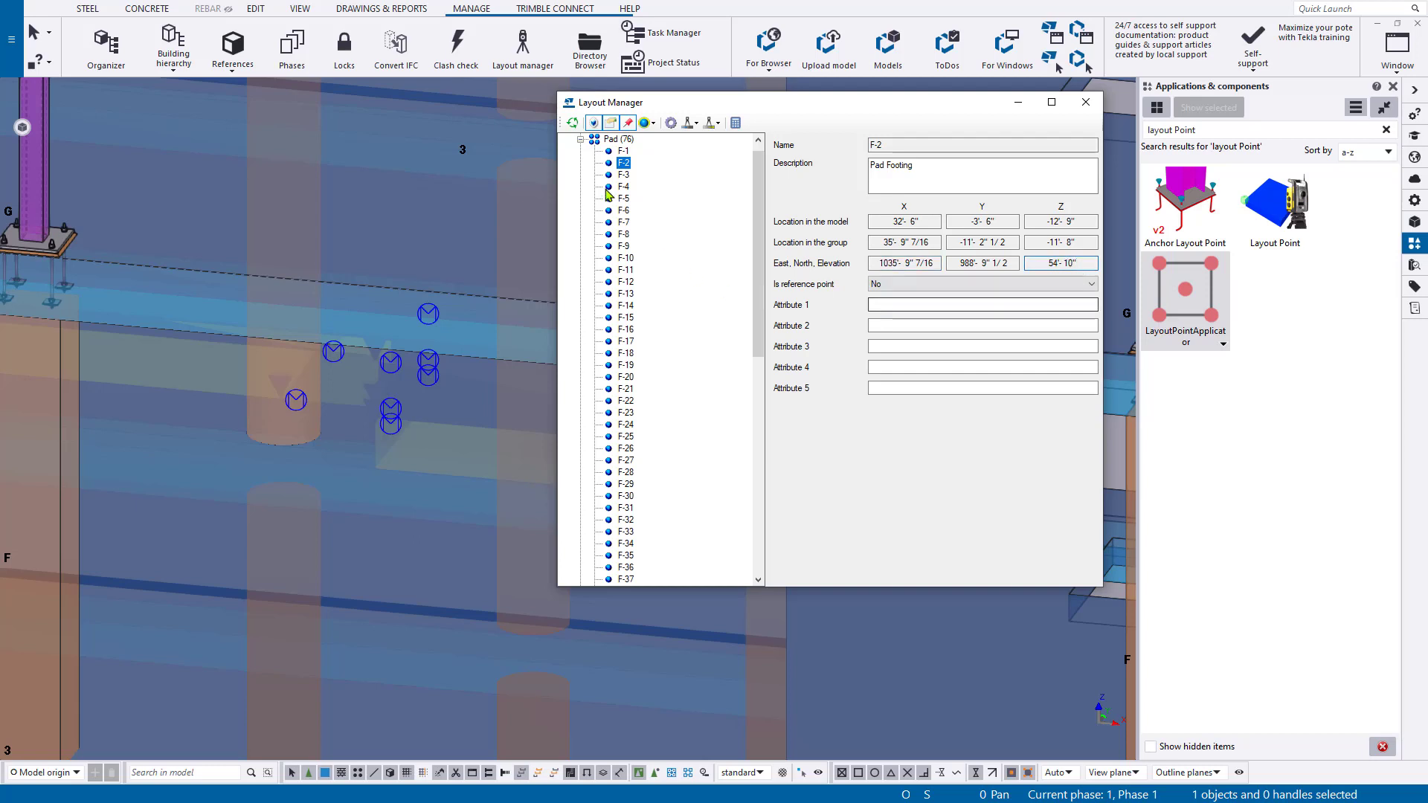
{"action": "left_click", "coordinate": [596, 163]}
{"action": "left_click", "coordinate": [581, 163]}
{"action": "left_click", "coordinate": [626, 187]}
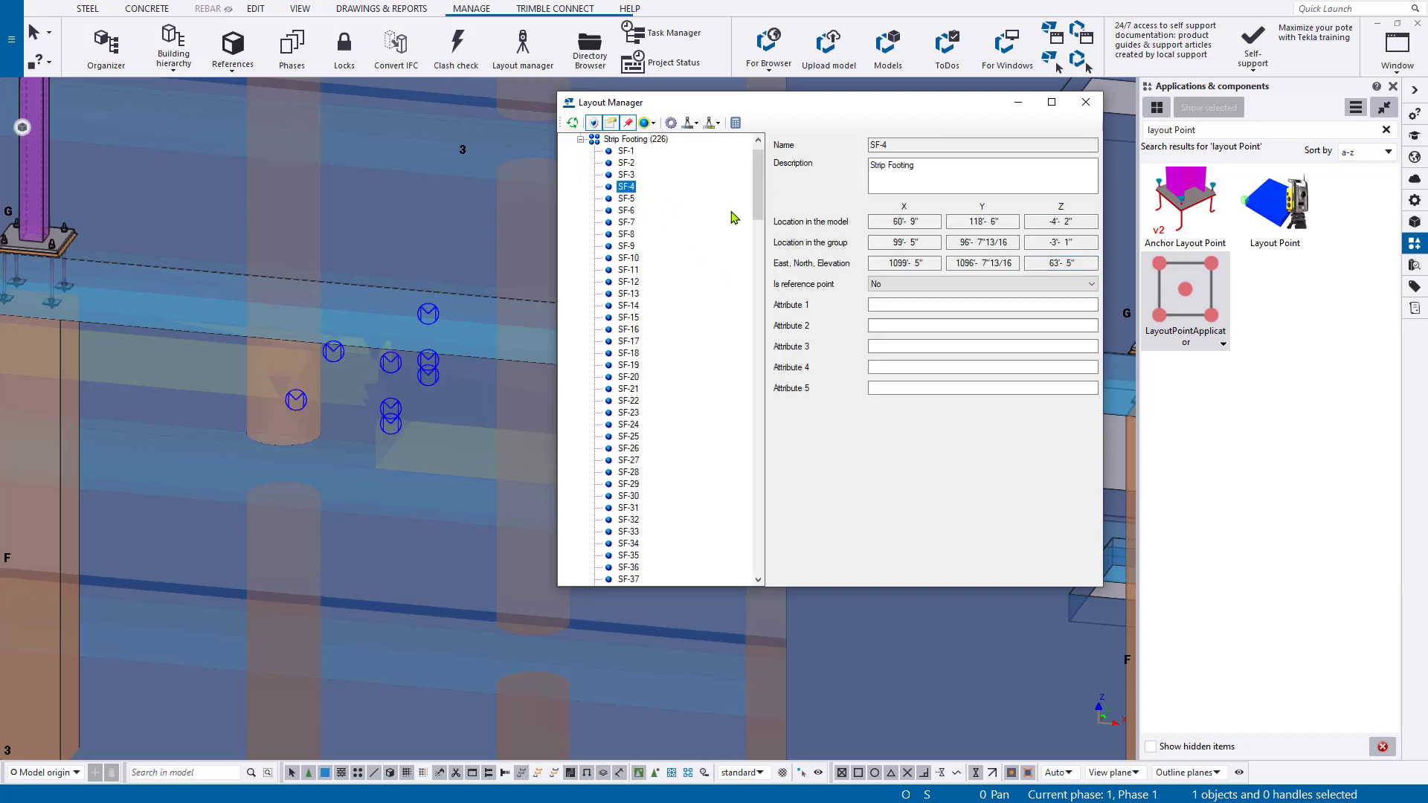
{"action": "left_click", "coordinate": [1055, 387]}
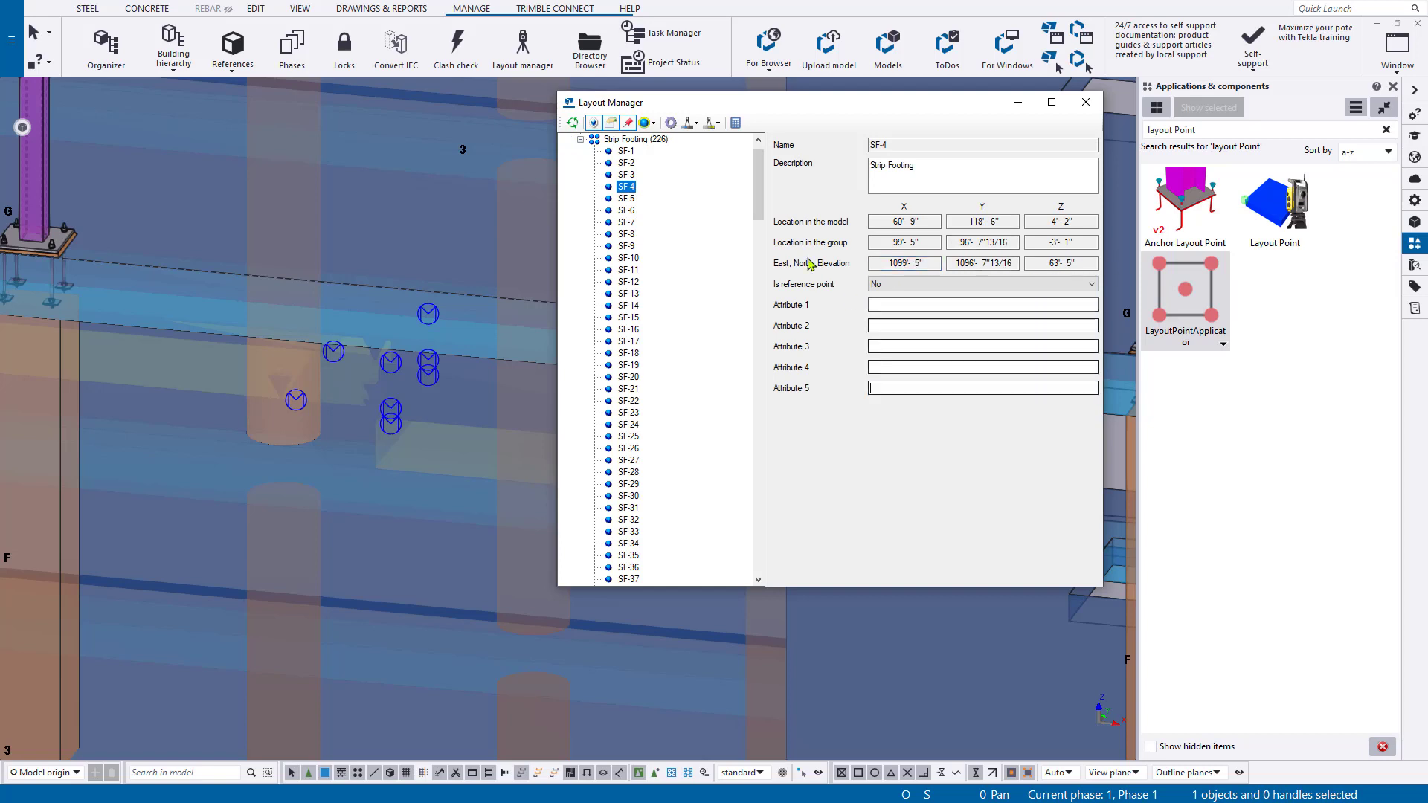
{"action": "left_click", "coordinate": [669, 124]}
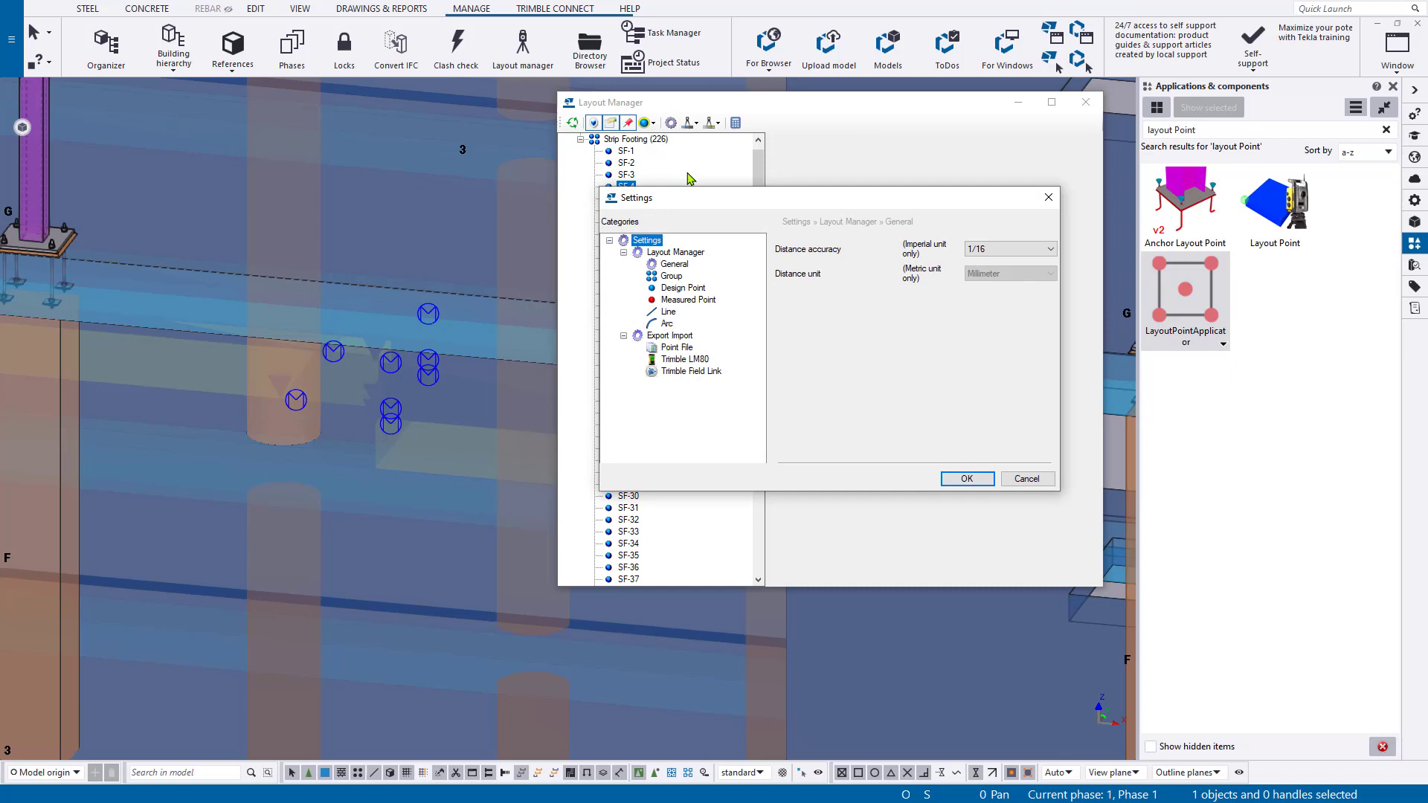
Review the General, Design Point, Group and Point File settings, keeping Feet units and comma delimiter
{"action": "left_click_drag", "start_coordinate": [891, 204], "coordinate": [894, 189]}
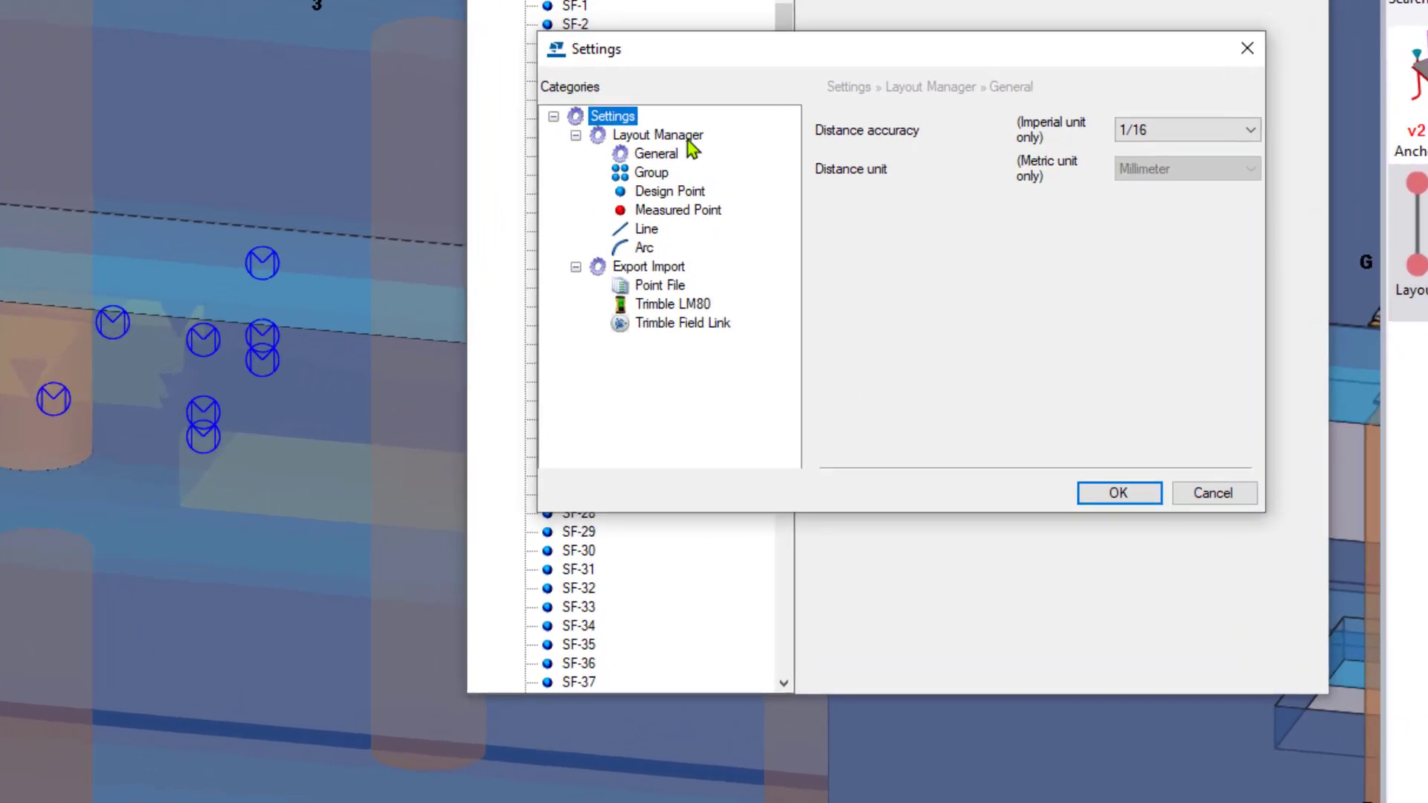
{"action": "left_click", "coordinate": [692, 234]}
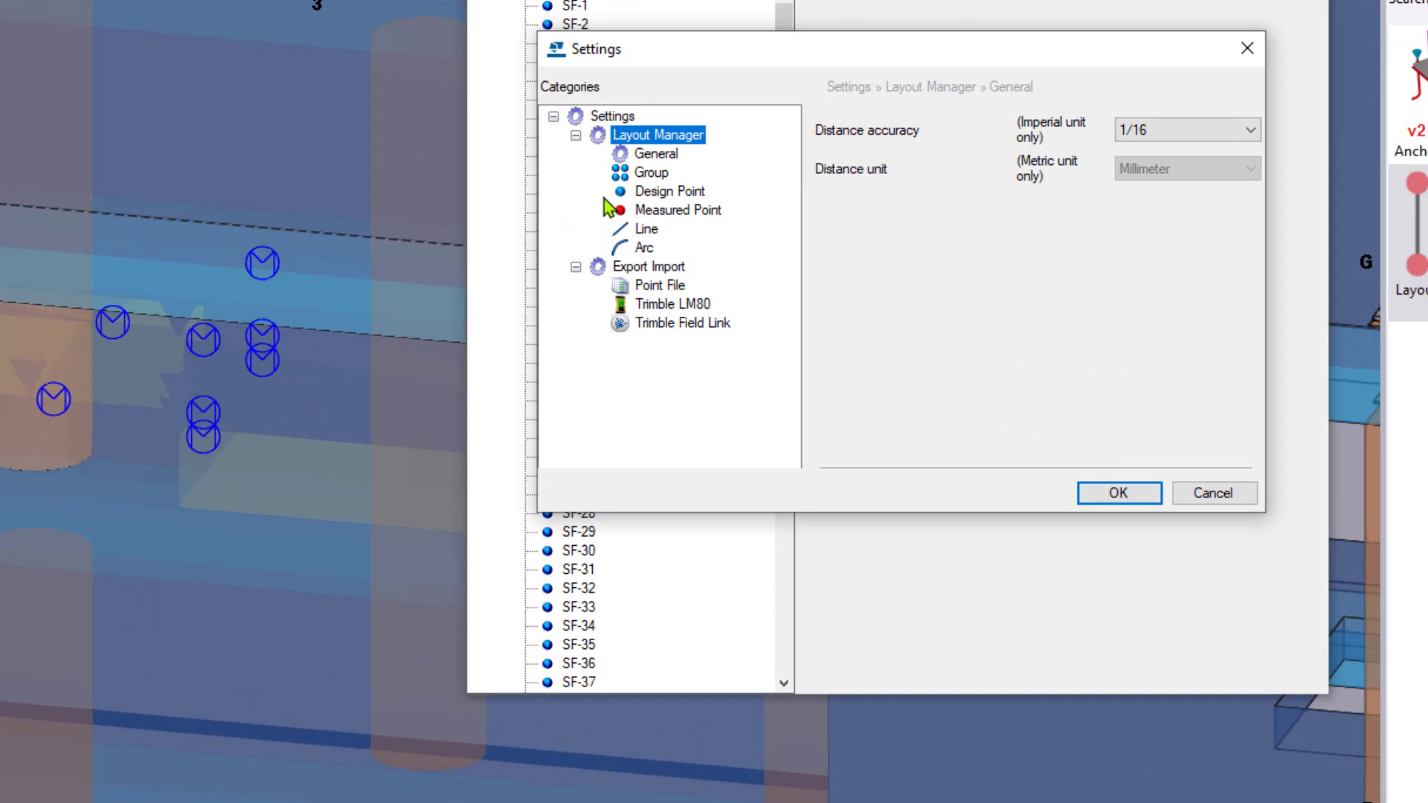
{"action": "left_click", "coordinate": [655, 155]}
{"action": "left_click", "coordinate": [678, 194]}
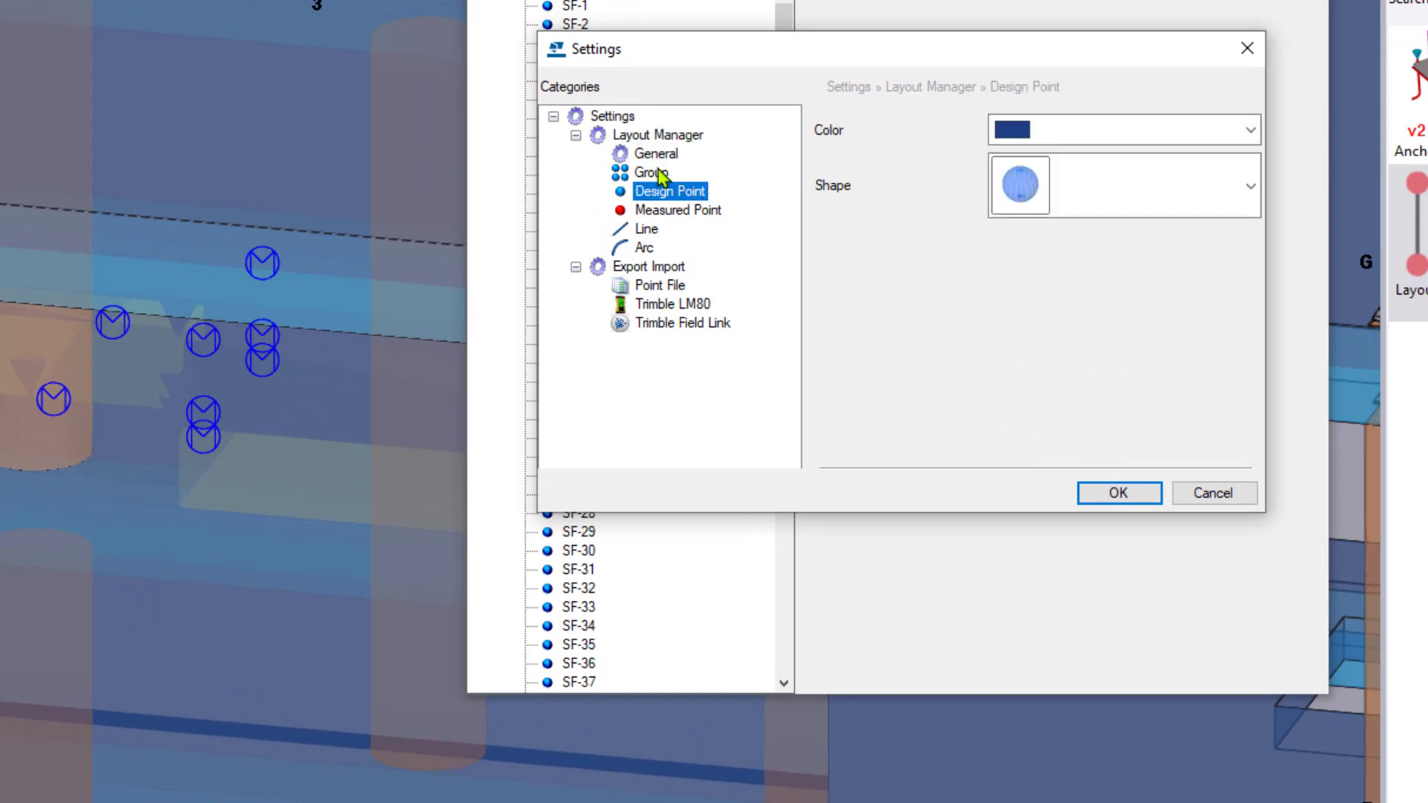
{"action": "key", "text": "Up"}
{"action": "key", "text": "Down"}
{"action": "left_click", "coordinate": [645, 172]}
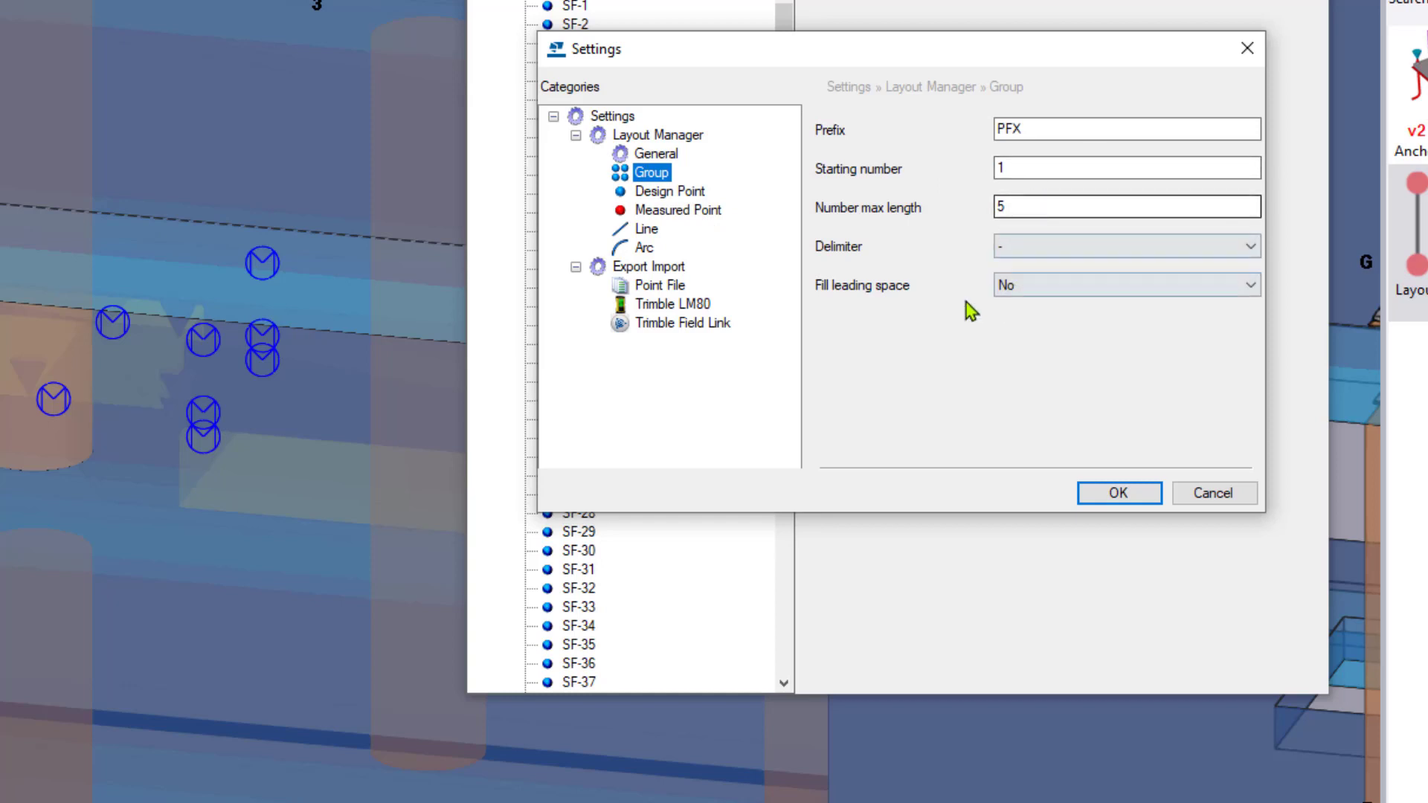
{"action": "left_click", "coordinate": [673, 268]}
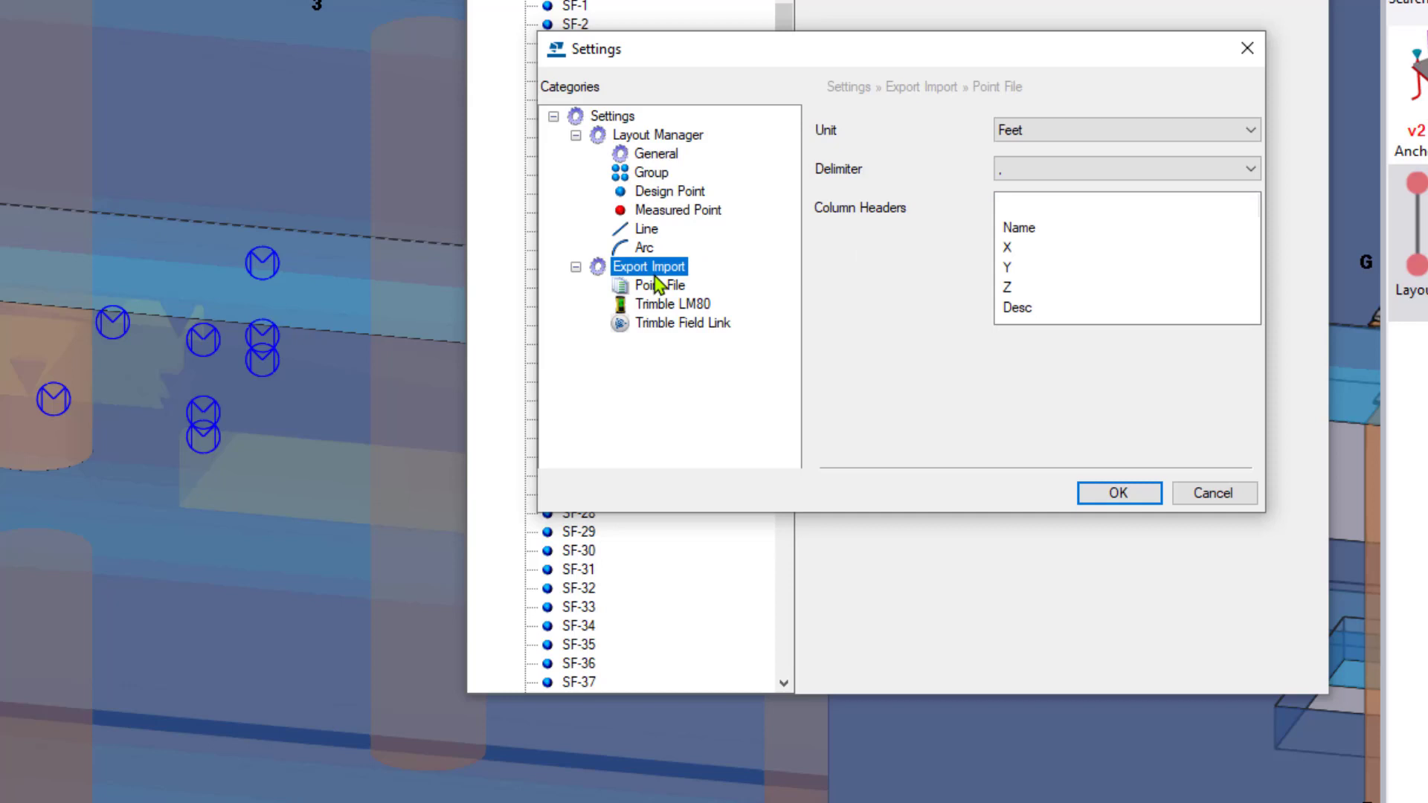
{"action": "left_click", "coordinate": [1140, 137]}
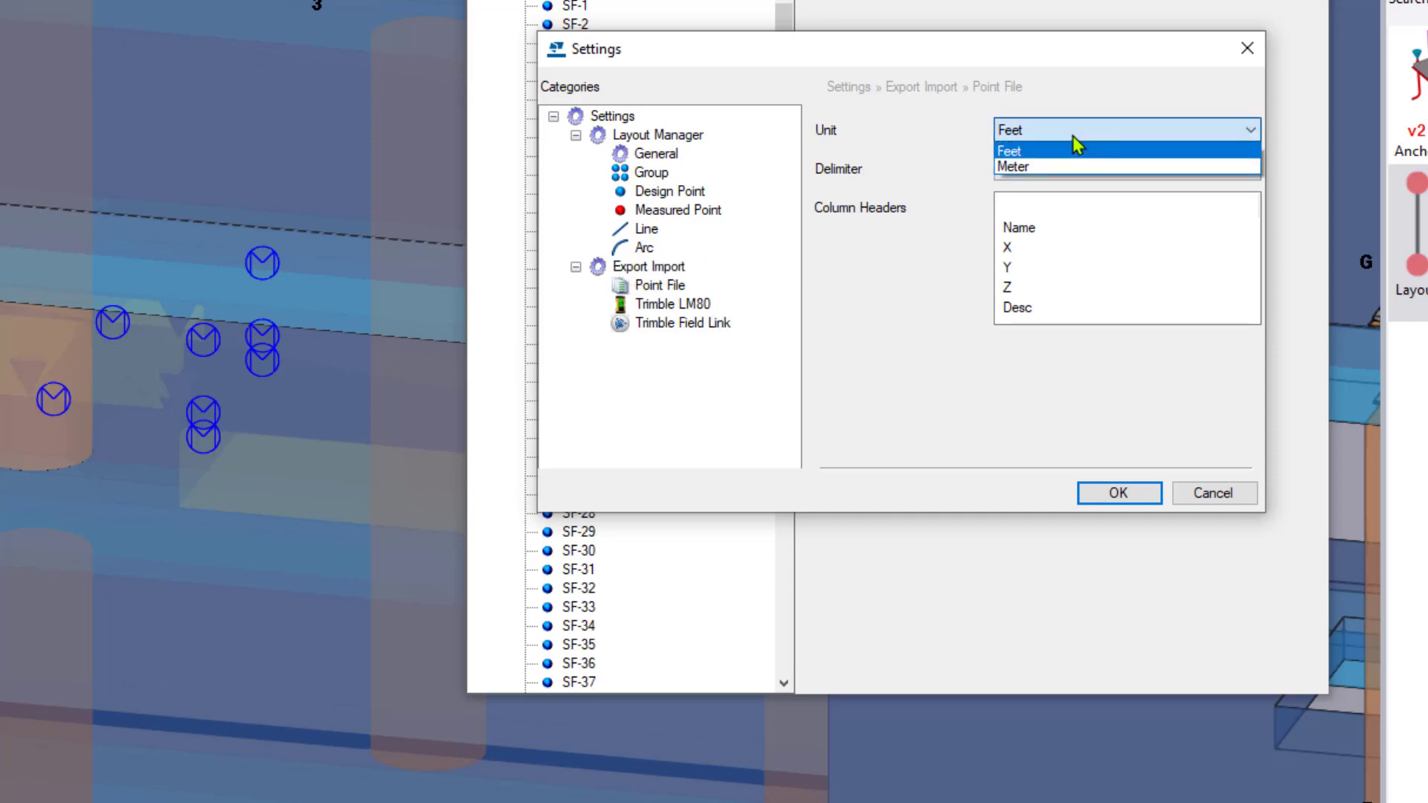
{"action": "left_click", "coordinate": [1049, 152]}
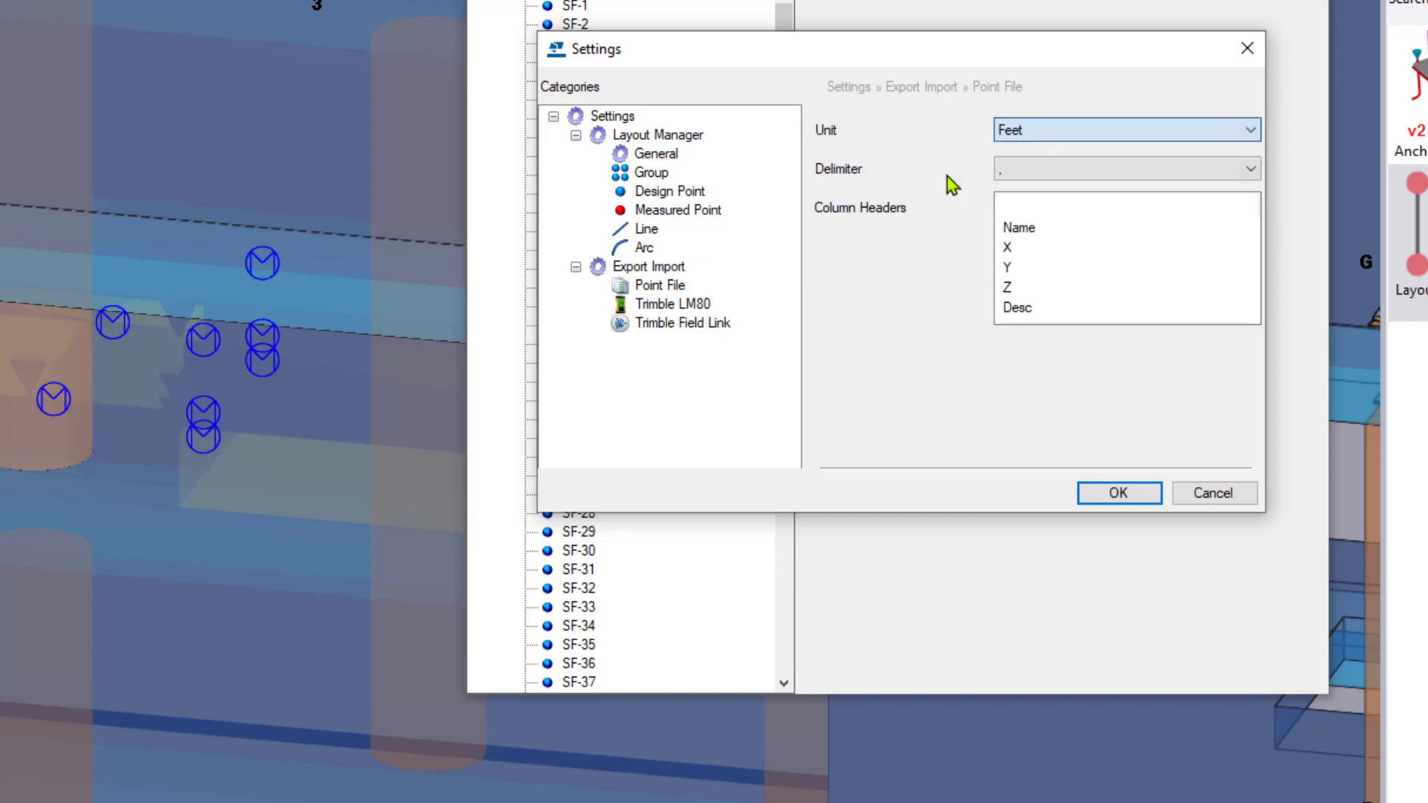
{"action": "left_click", "coordinate": [1111, 184]}
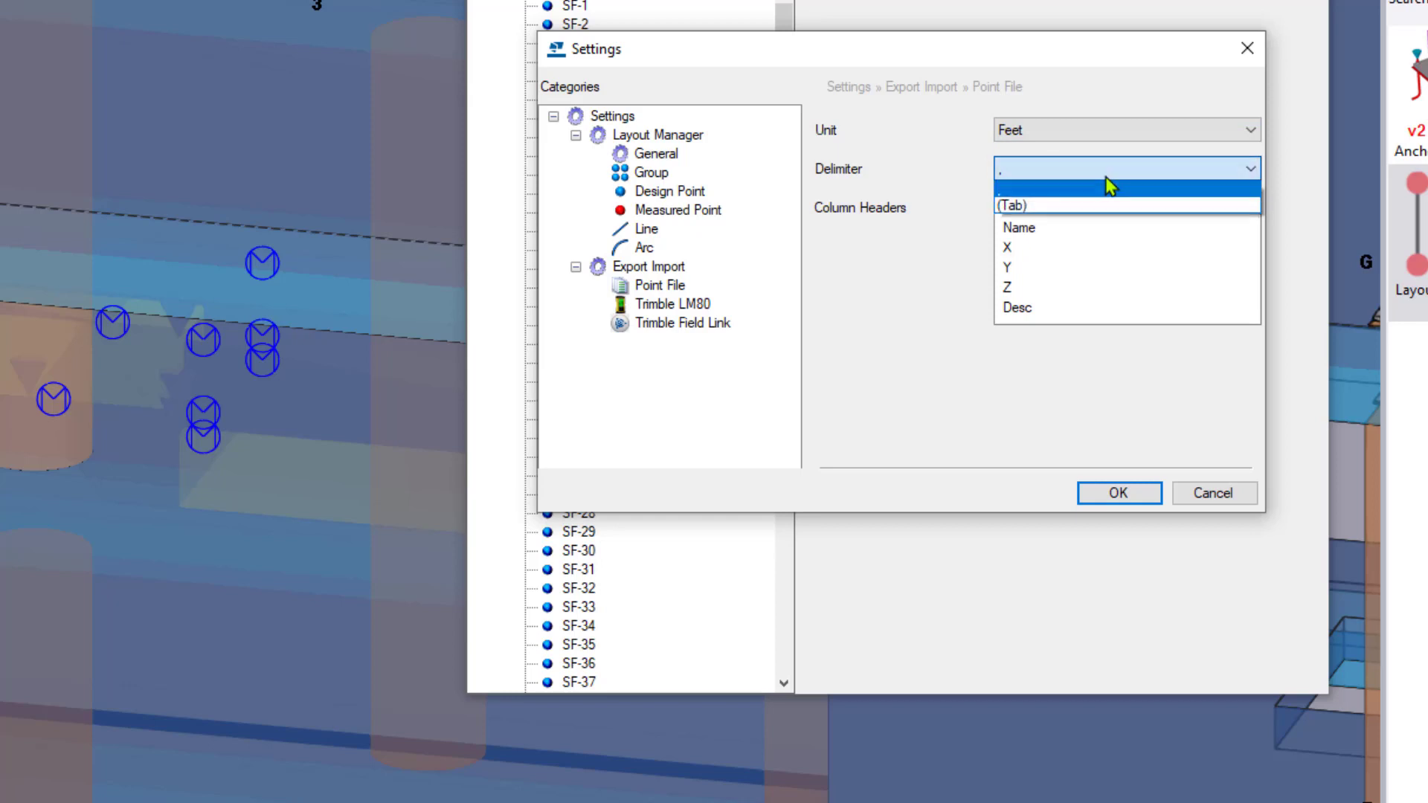
{"action": "left_click", "coordinate": [1044, 201]}
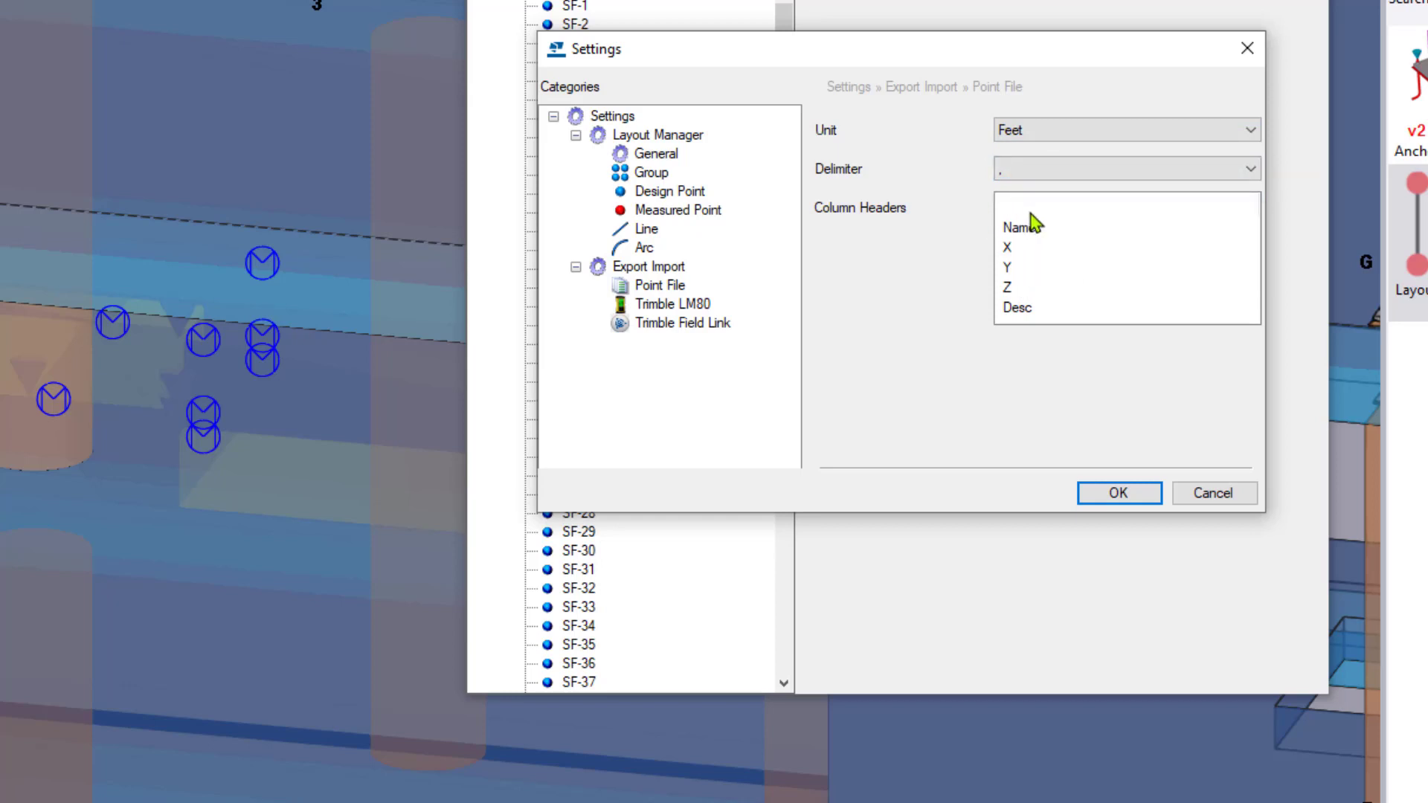
{"action": "left_click", "coordinate": [1035, 227]}
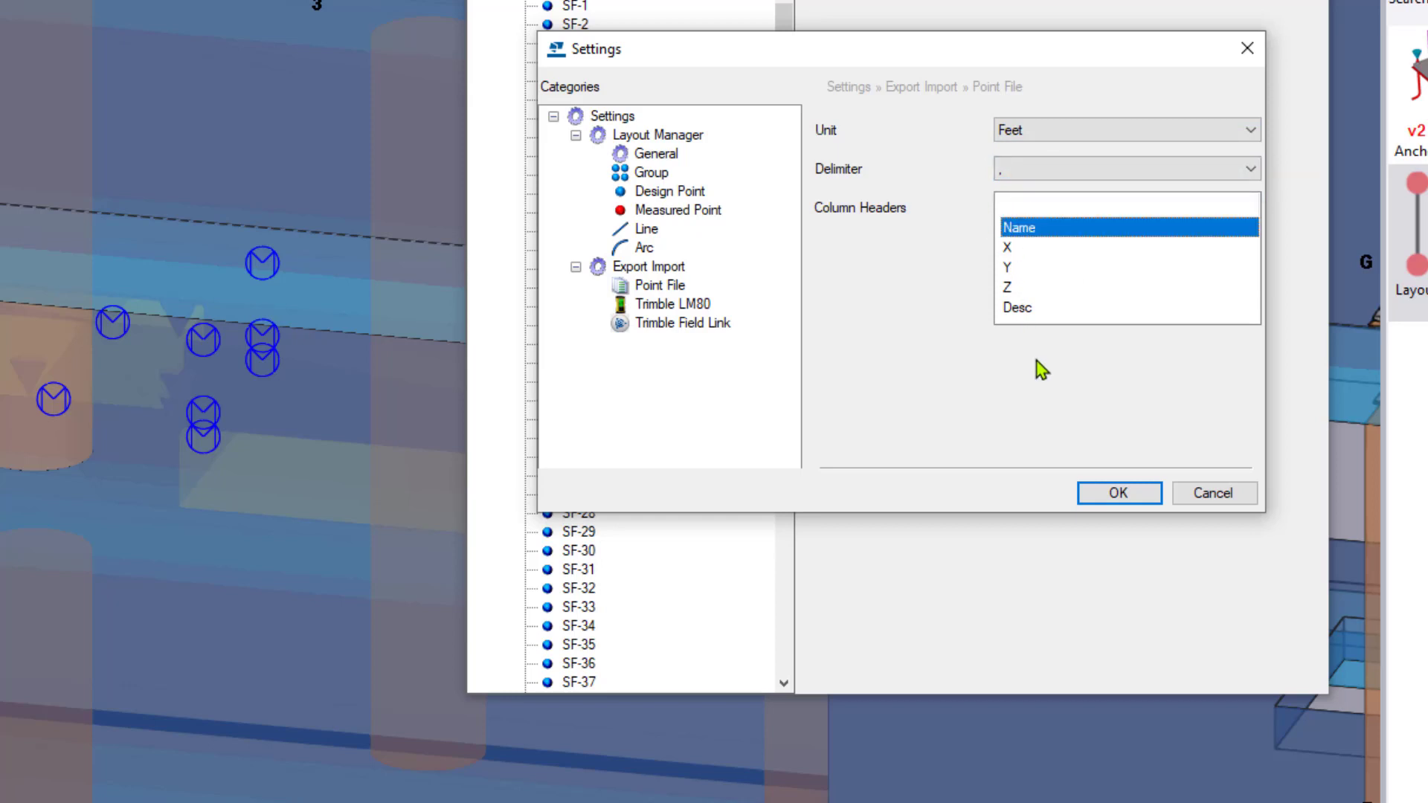
Set the Trimble LM80 length unit to US Survey Feet and save the settings
{"action": "left_click", "coordinate": [794, 342]}
{"action": "left_click", "coordinate": [656, 286]}
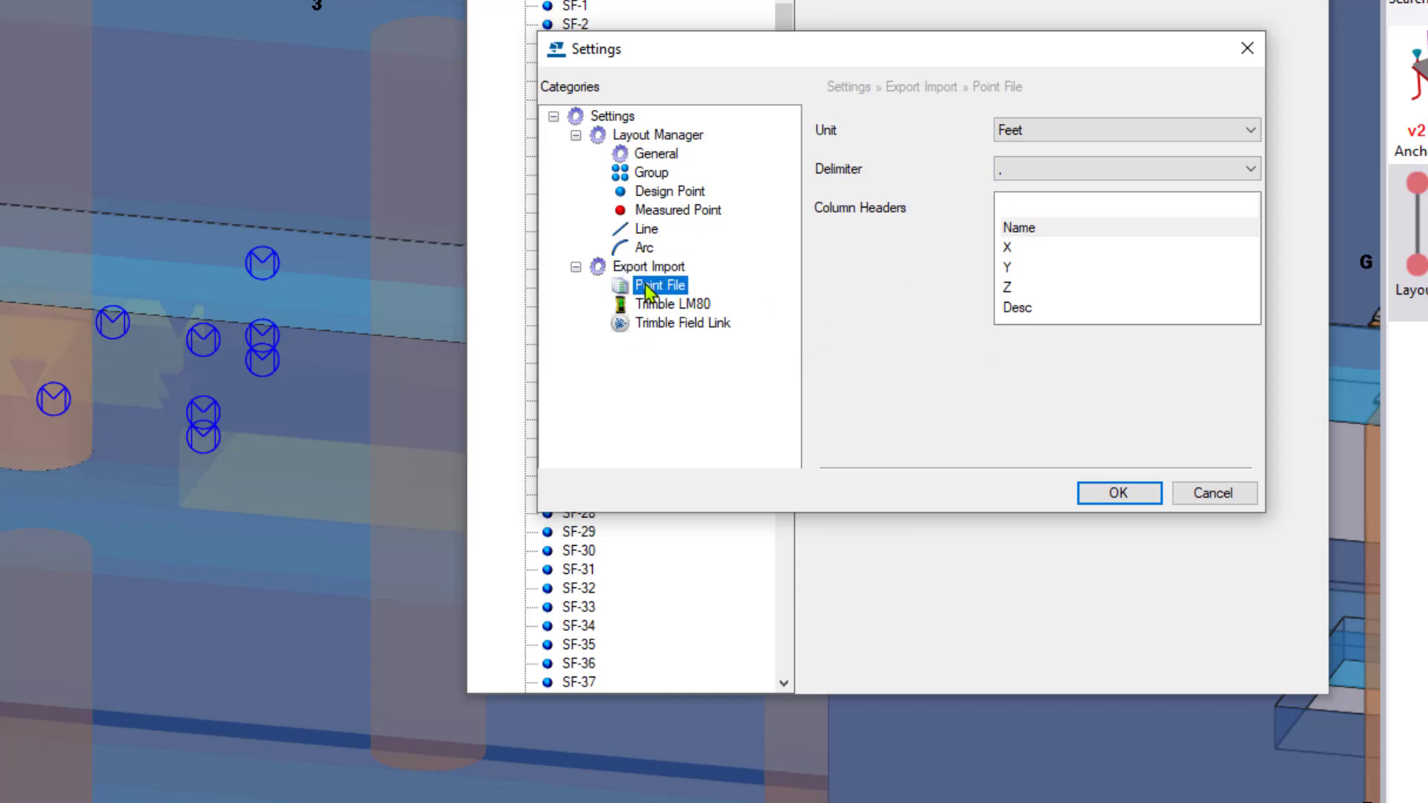
{"action": "left_click", "coordinate": [663, 304]}
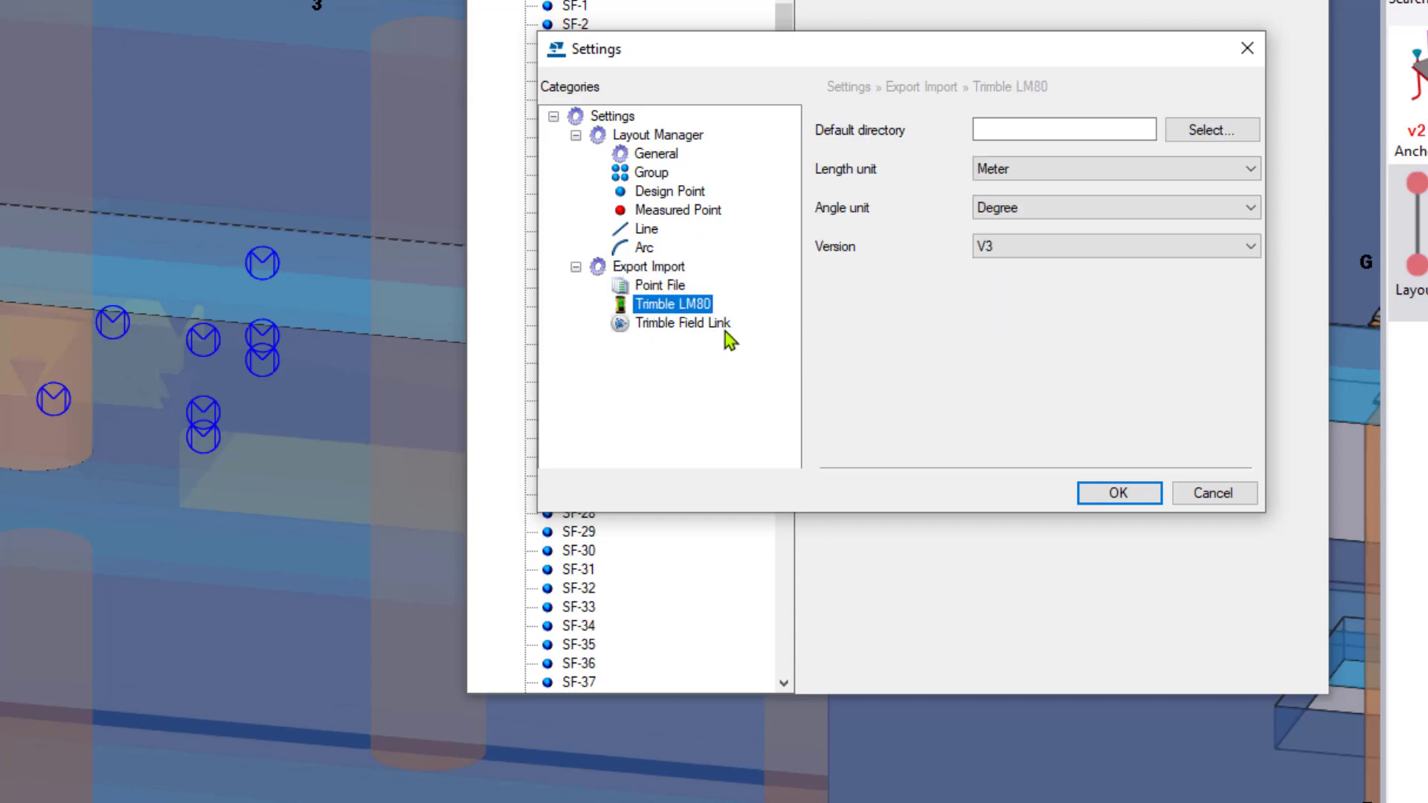
{"action": "left_click", "coordinate": [1153, 172]}
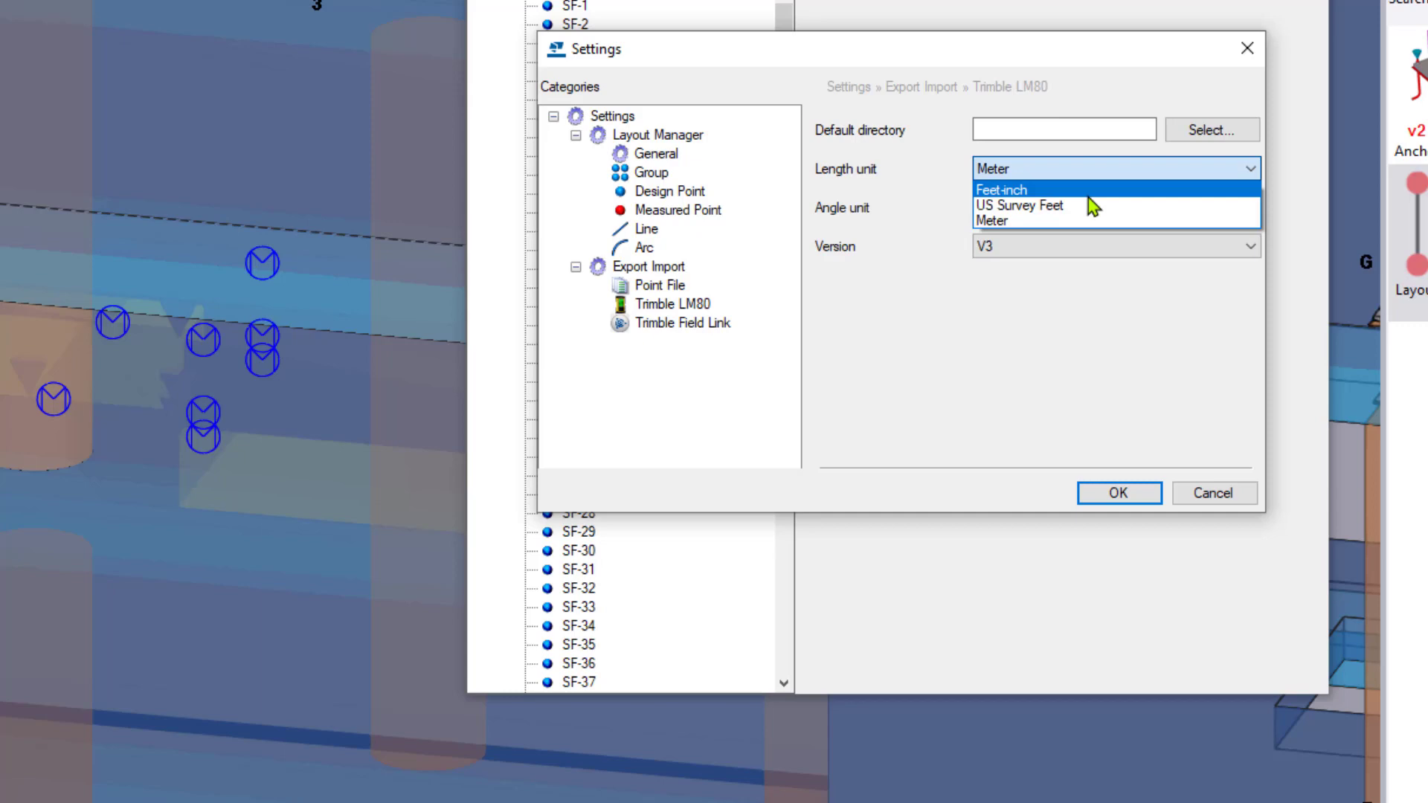
{"action": "left_click", "coordinate": [1090, 206]}
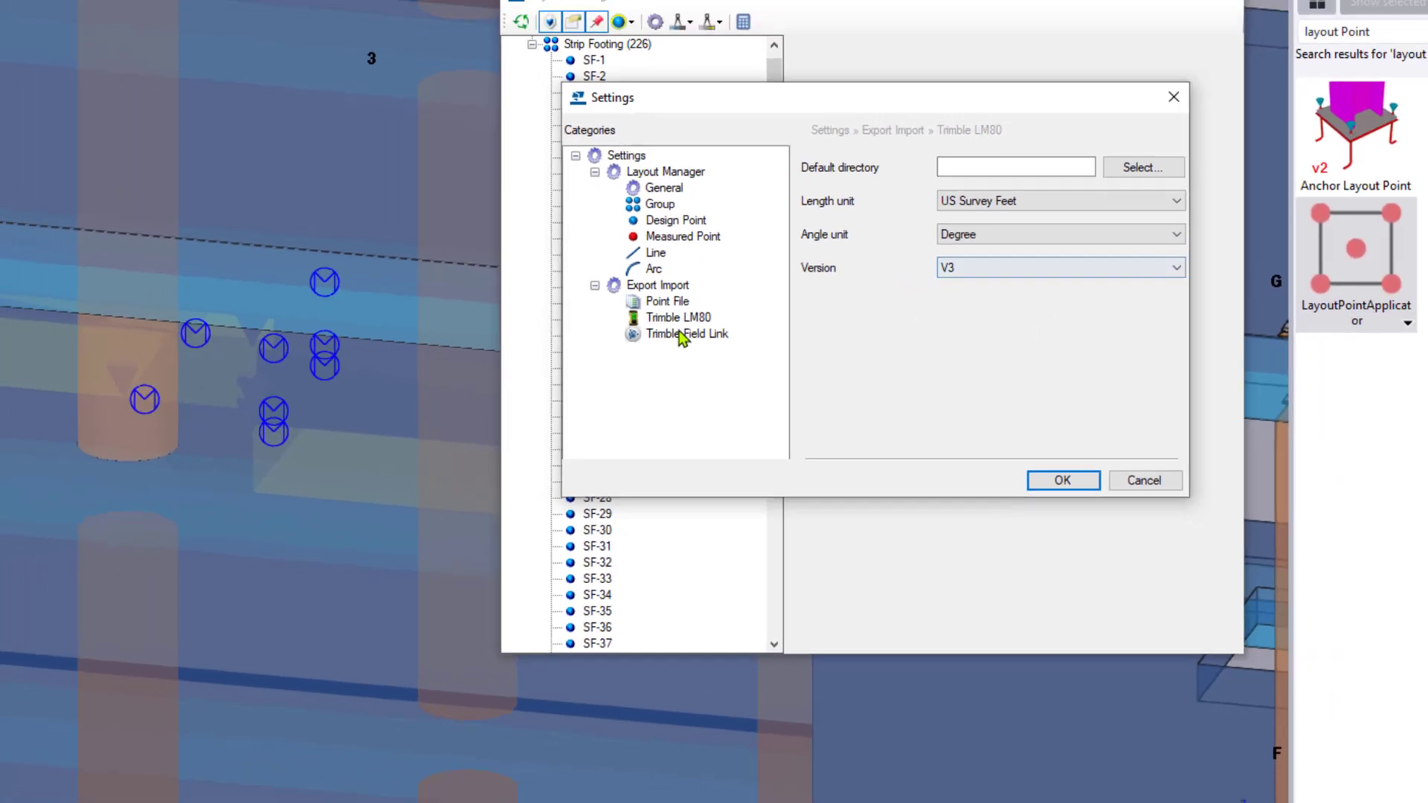
{"action": "left_click", "coordinate": [682, 323]}
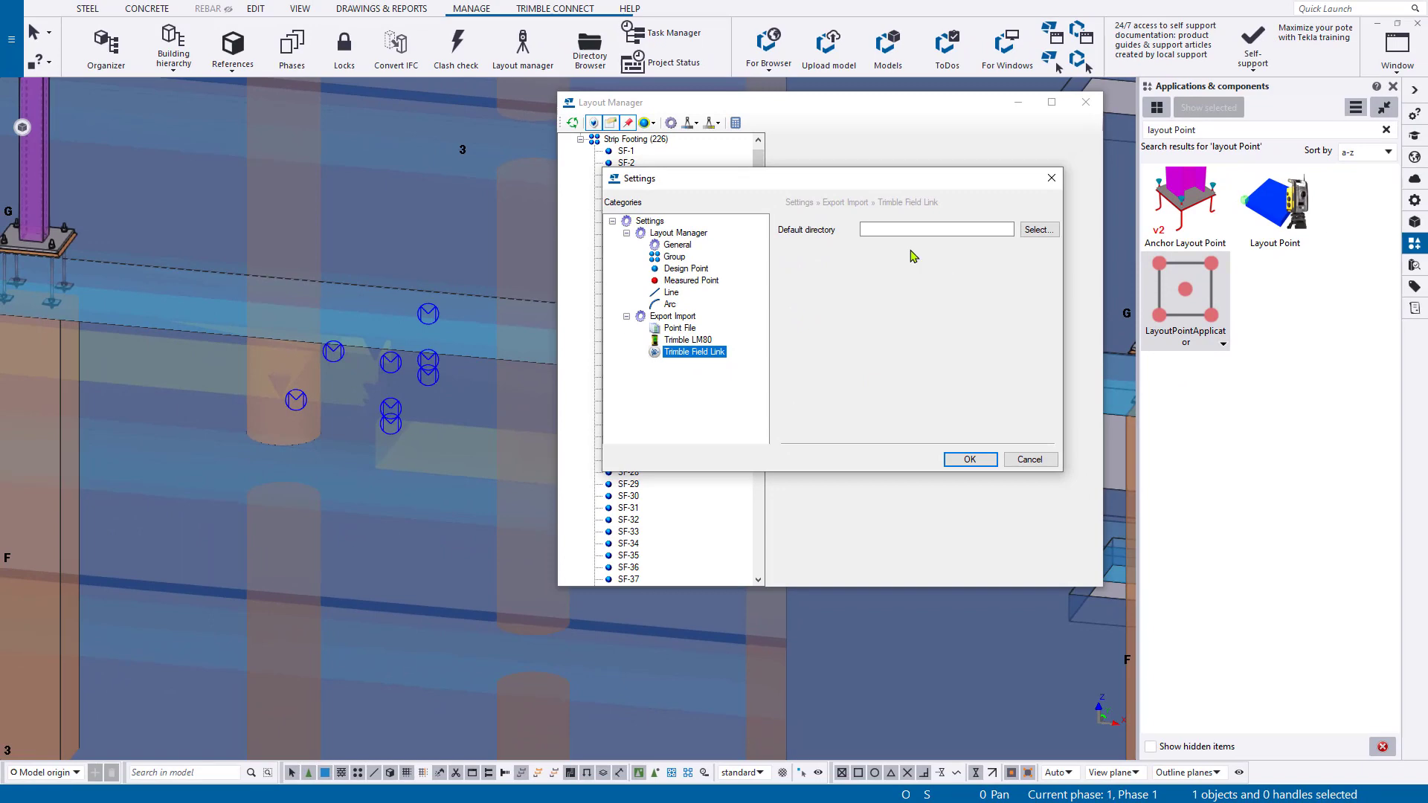
{"action": "left_click", "coordinate": [970, 459]}
{"action": "left_click", "coordinate": [718, 124]}
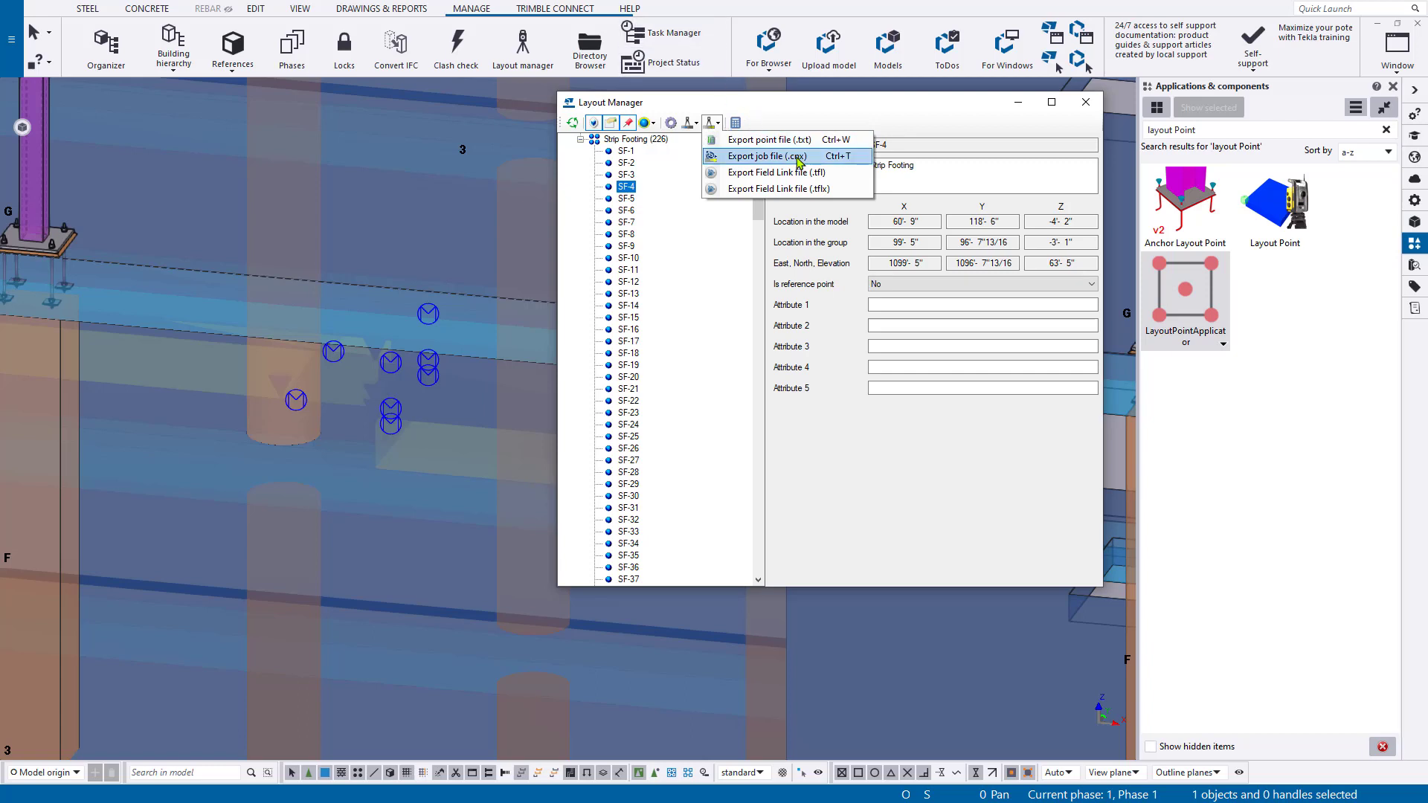
{"action": "left_click", "coordinate": [842, 188]}
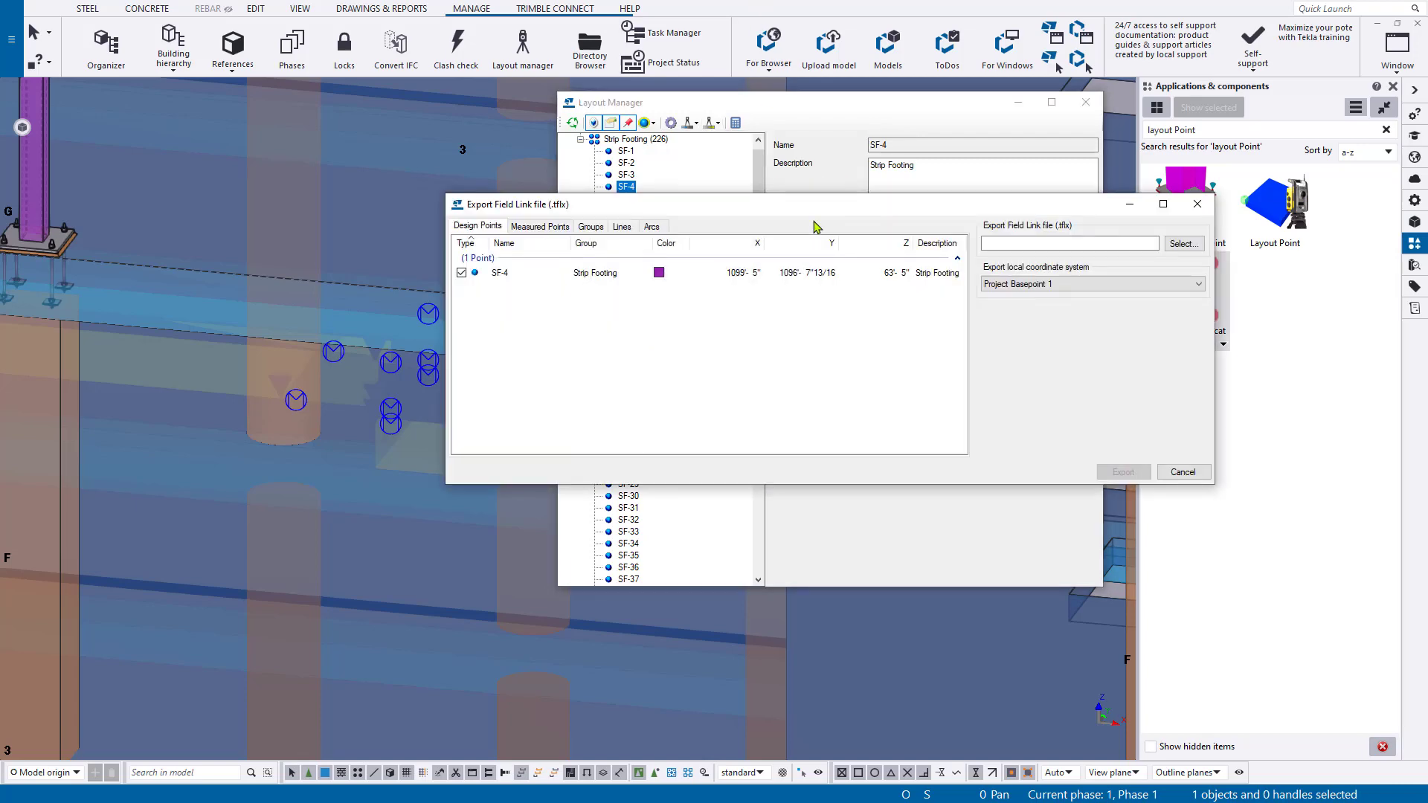
{"action": "left_click_drag", "start_coordinate": [813, 206], "coordinate": [882, 281]}
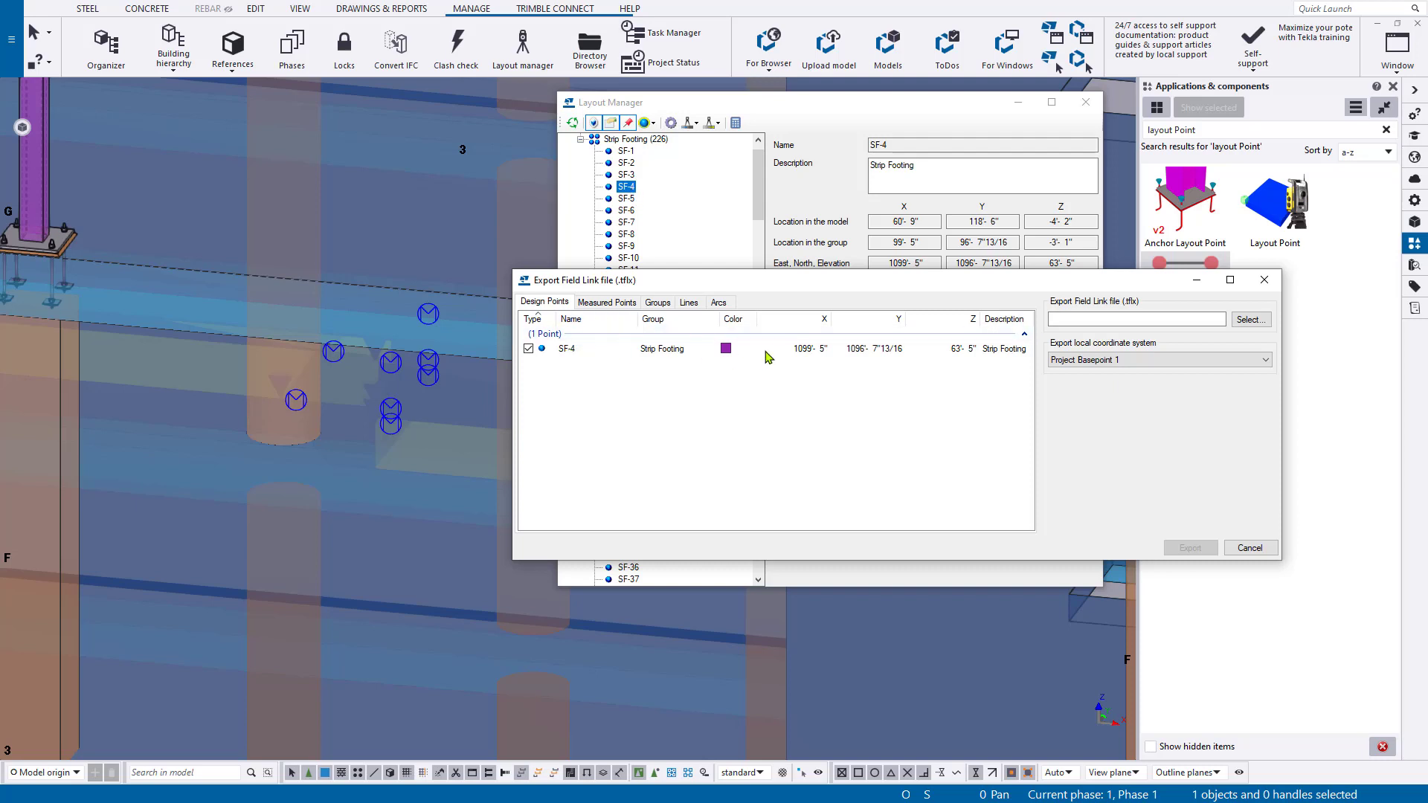
Close the open export window and select the Strip Footing and Pad layout groups
{"action": "left_click", "coordinate": [1264, 280]}
{"action": "scroll", "coordinate": [583, 167], "scroll_direction": "up", "scroll_amount": 1}
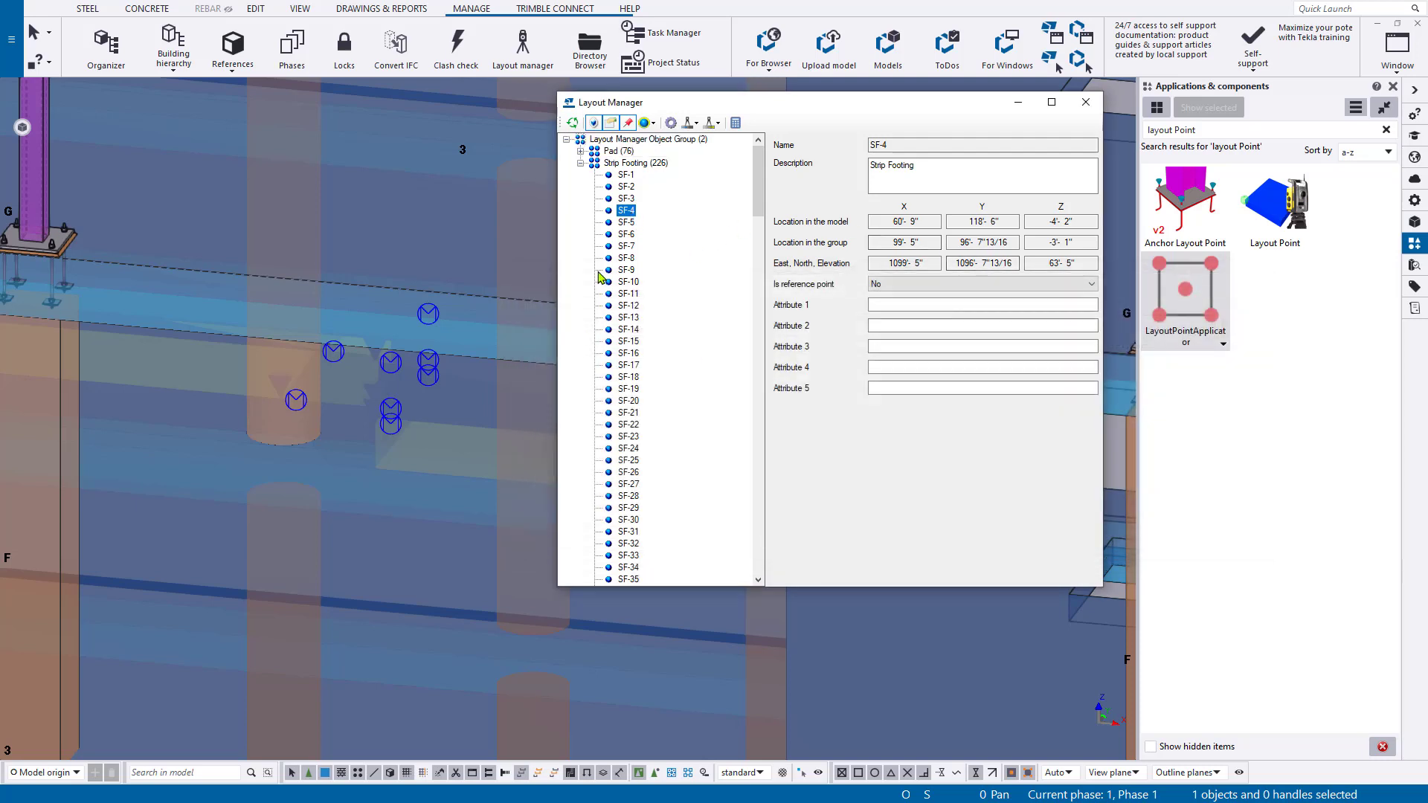
{"action": "left_click", "coordinate": [581, 164]}
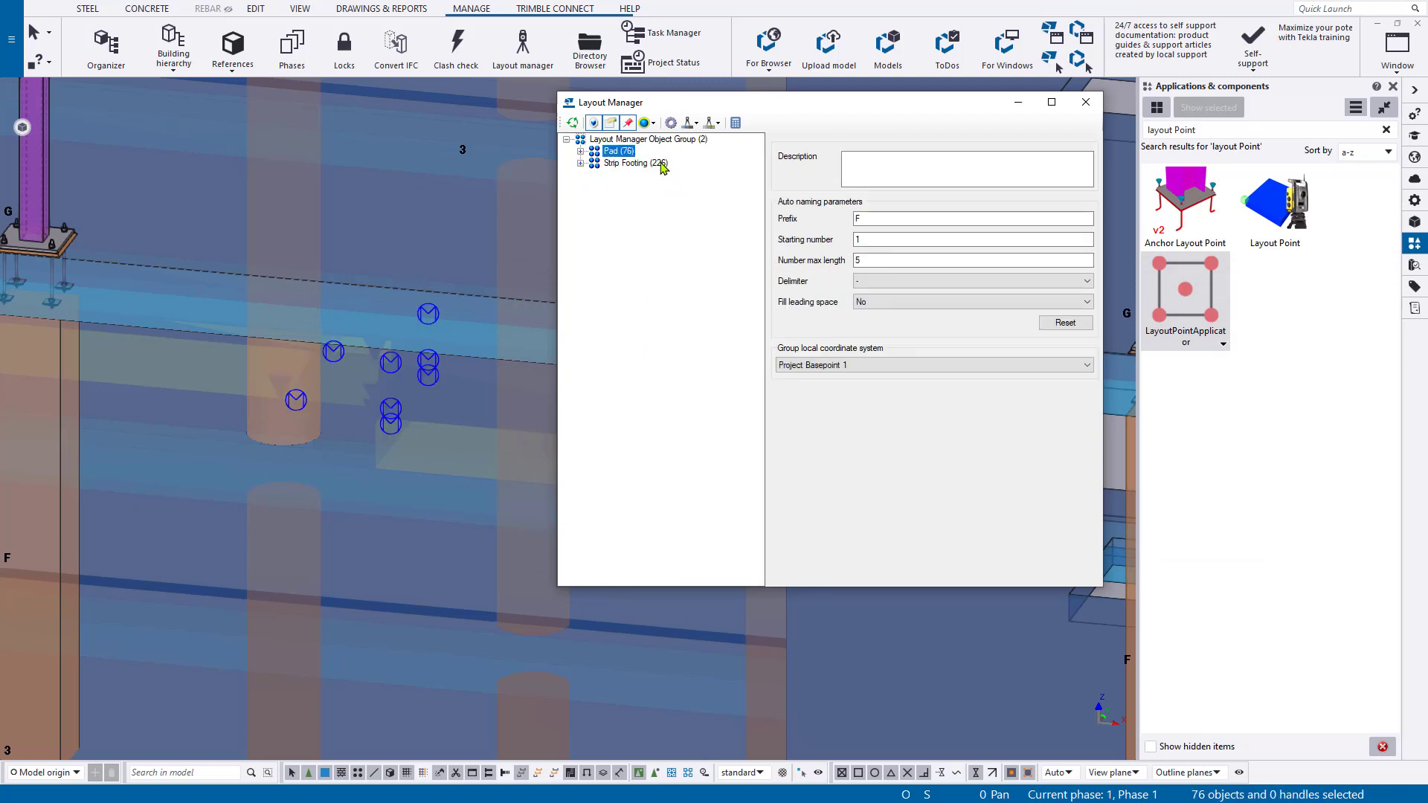
{"action": "left_click", "coordinate": [607, 153]}
Open the Field Link .tflx export for both groups, after backing out of a .tfl export
{"action": "left_click", "coordinate": [714, 123]}
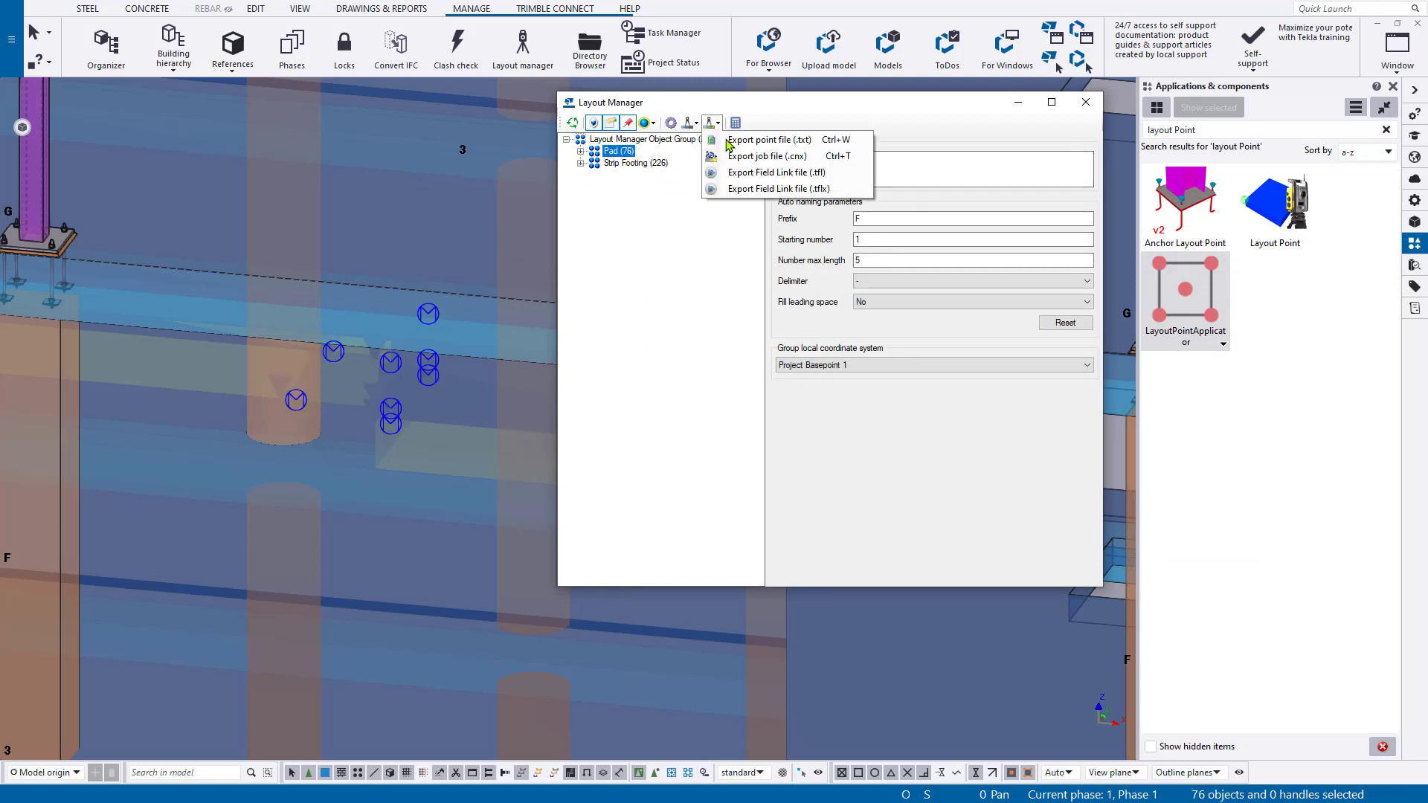
{"action": "left_click", "coordinate": [754, 179]}
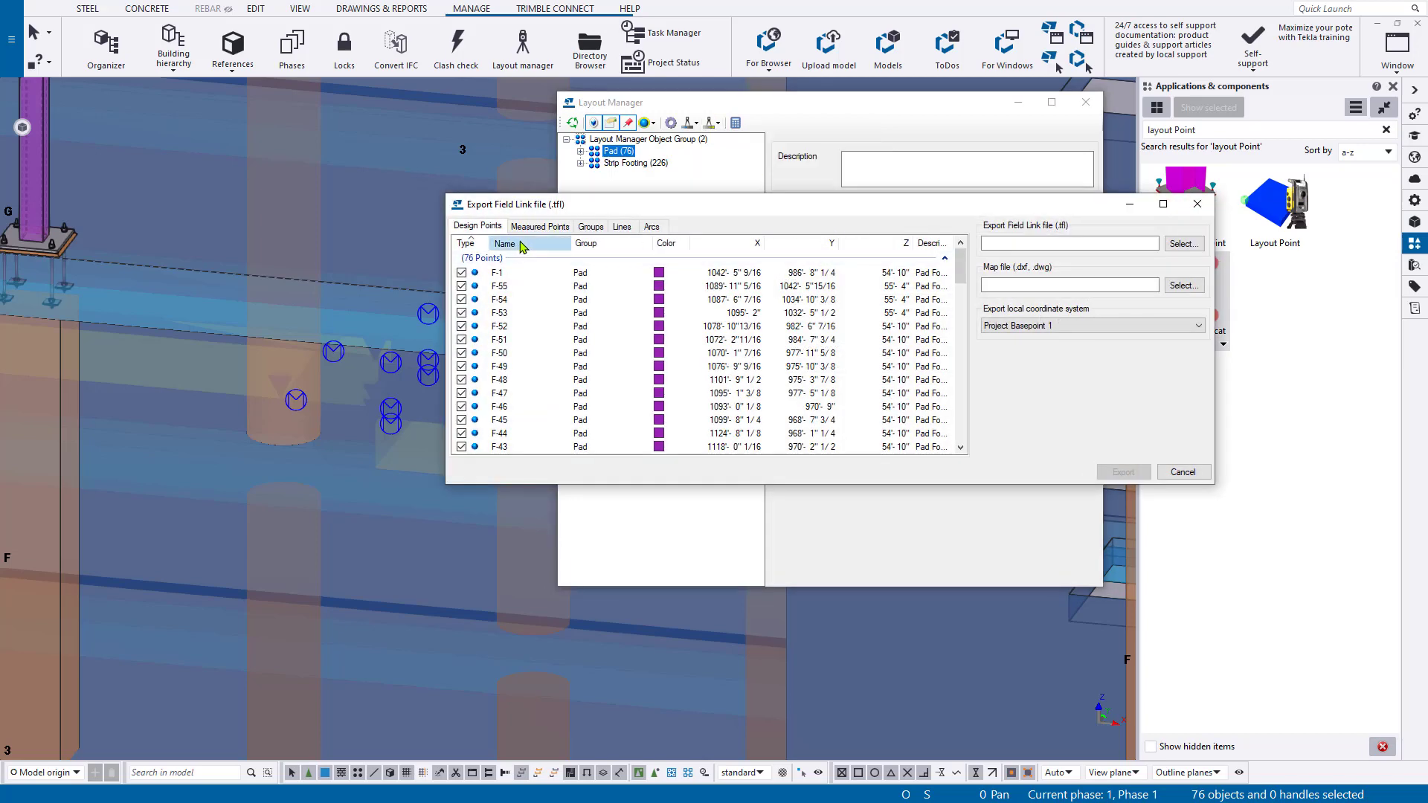
{"action": "left_click", "coordinate": [1197, 203]}
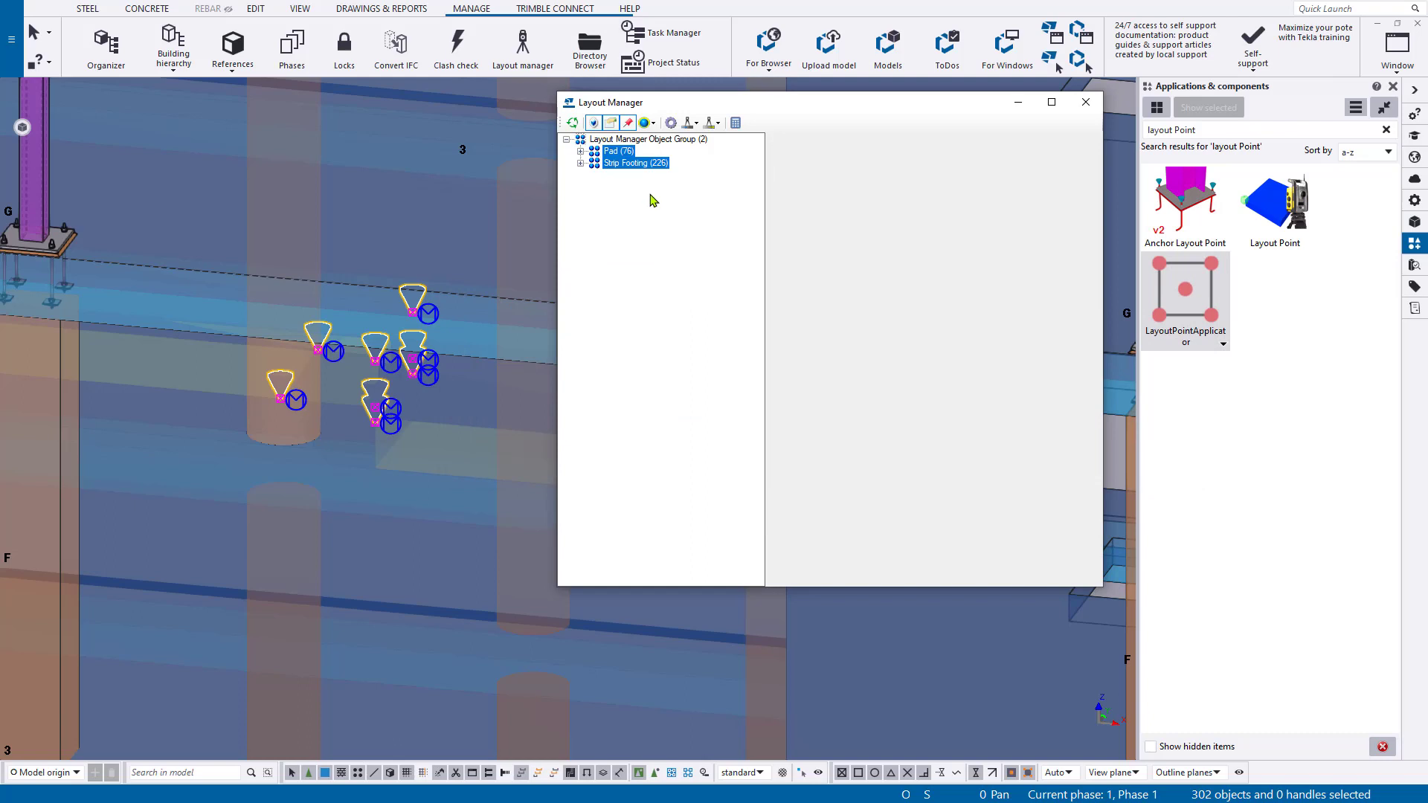
{"action": "left_click", "coordinate": [712, 122]}
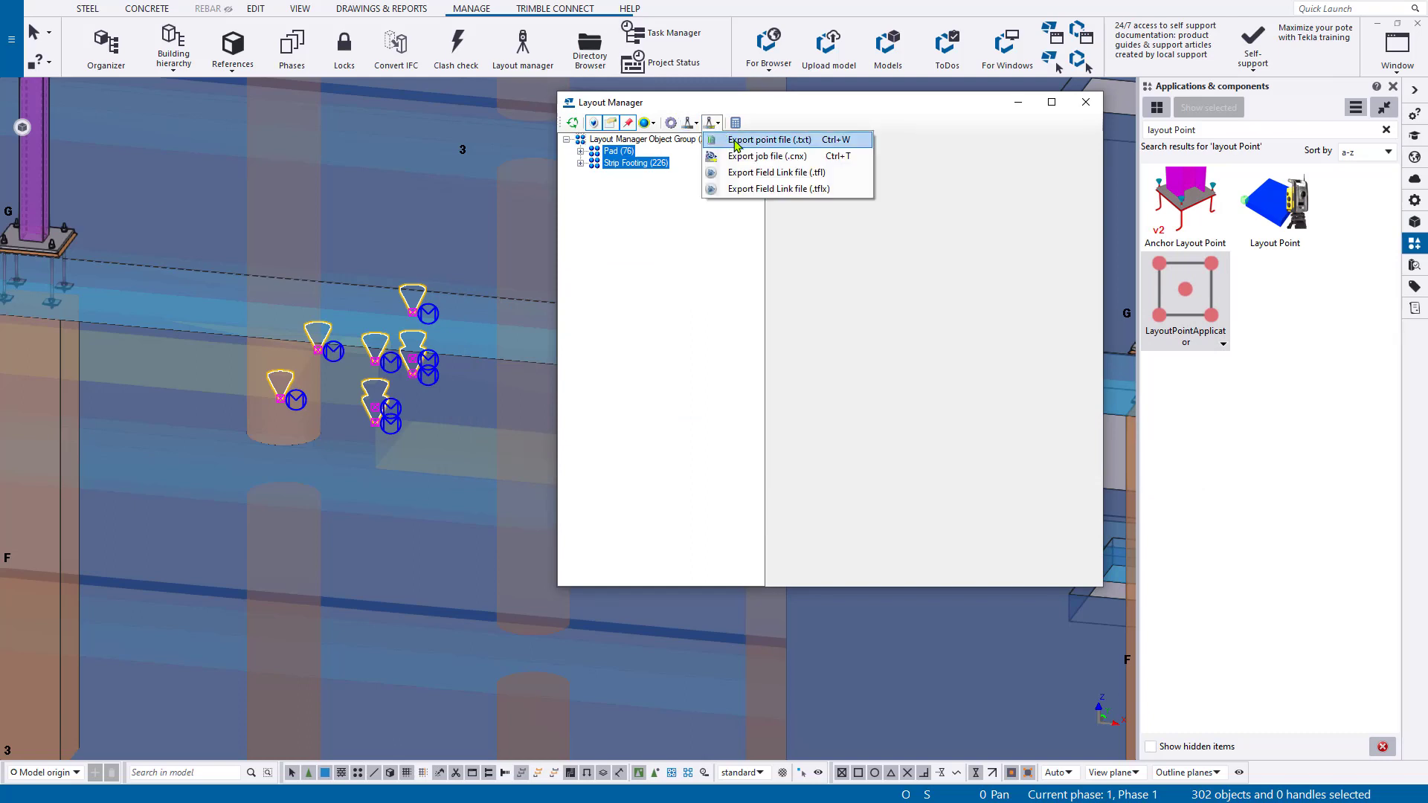
{"action": "left_click", "coordinate": [744, 189]}
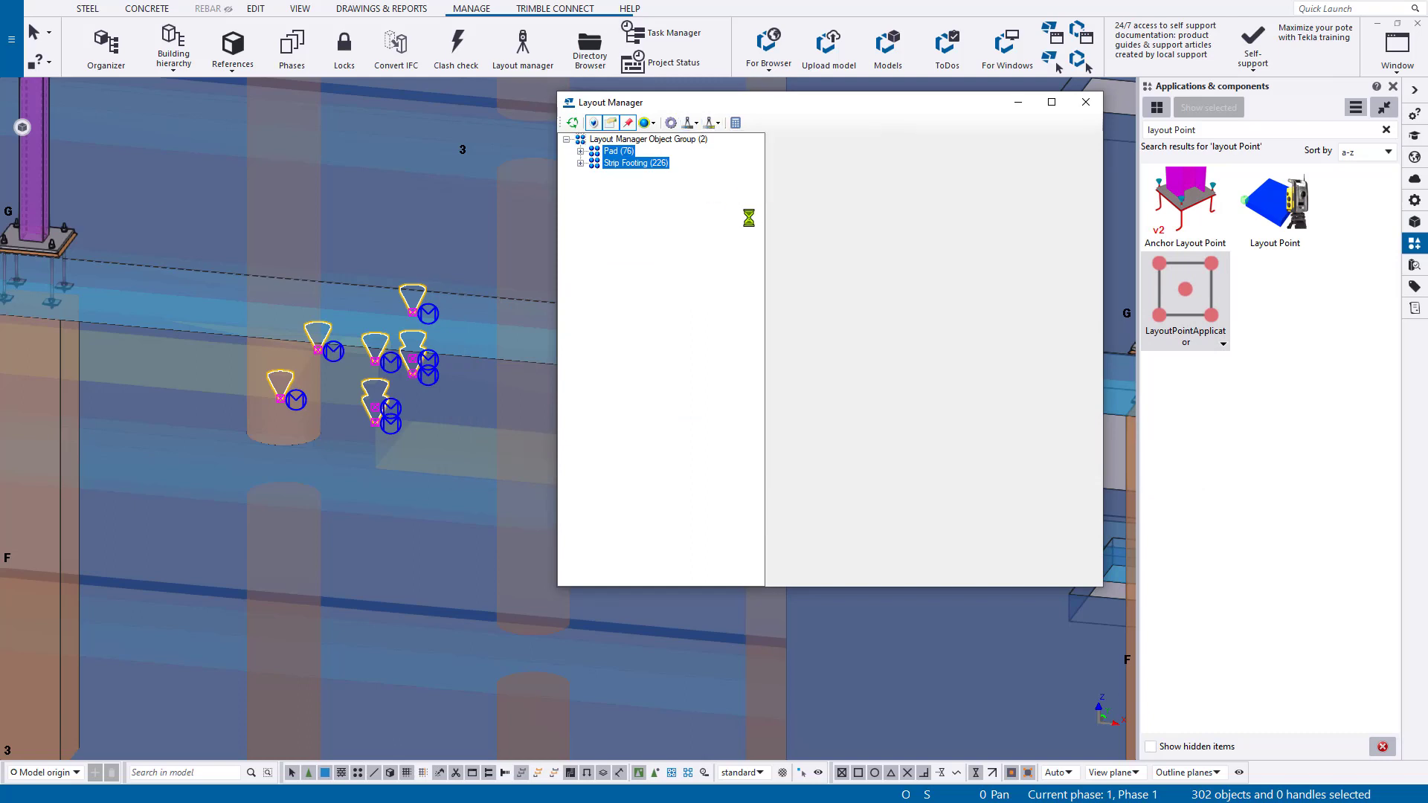
{"action": "left_click_drag", "start_coordinate": [818, 213], "coordinate": [761, 149]}
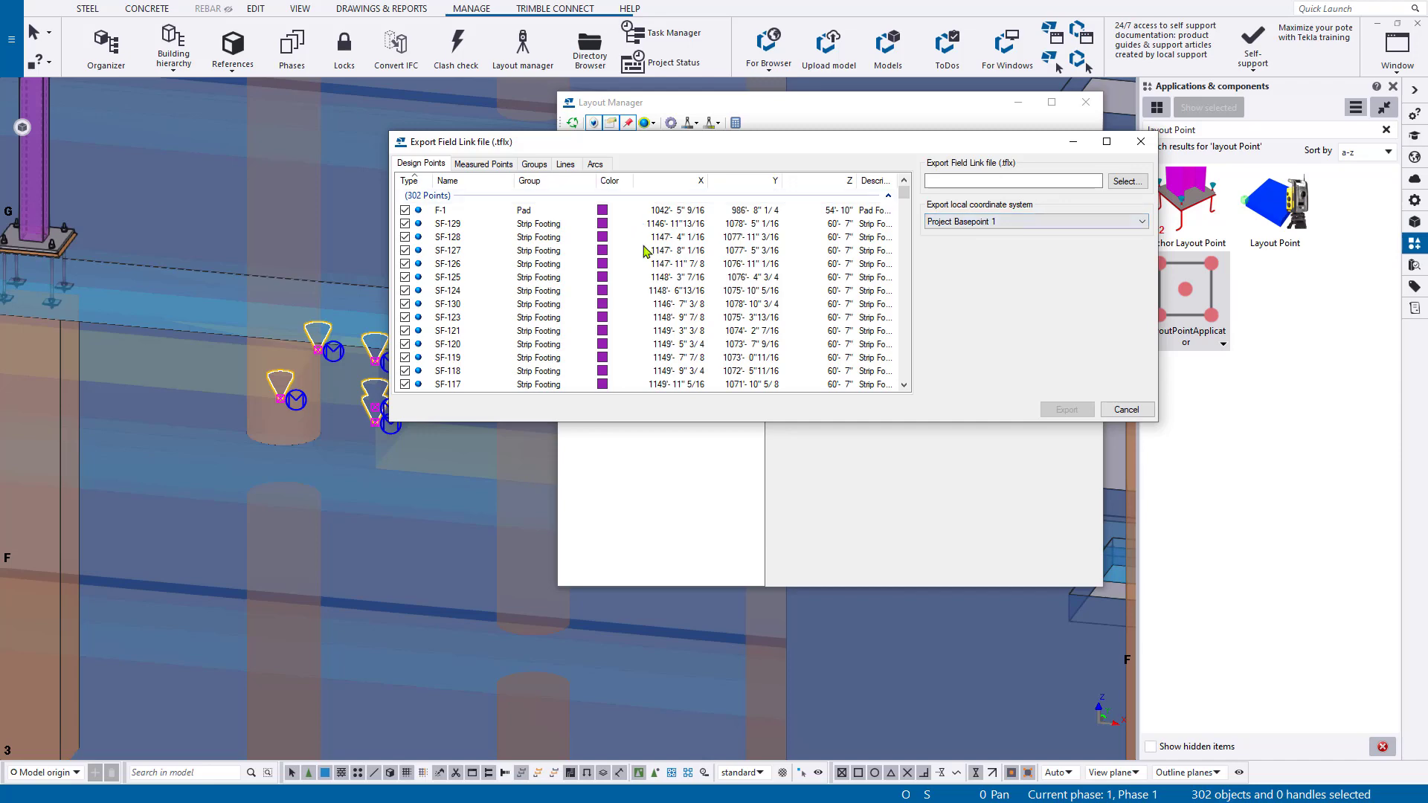
Save the Field Link file as Project1_Foundations in TrimbleJobFiles and export the 302 points
{"action": "left_click", "coordinate": [1126, 182]}
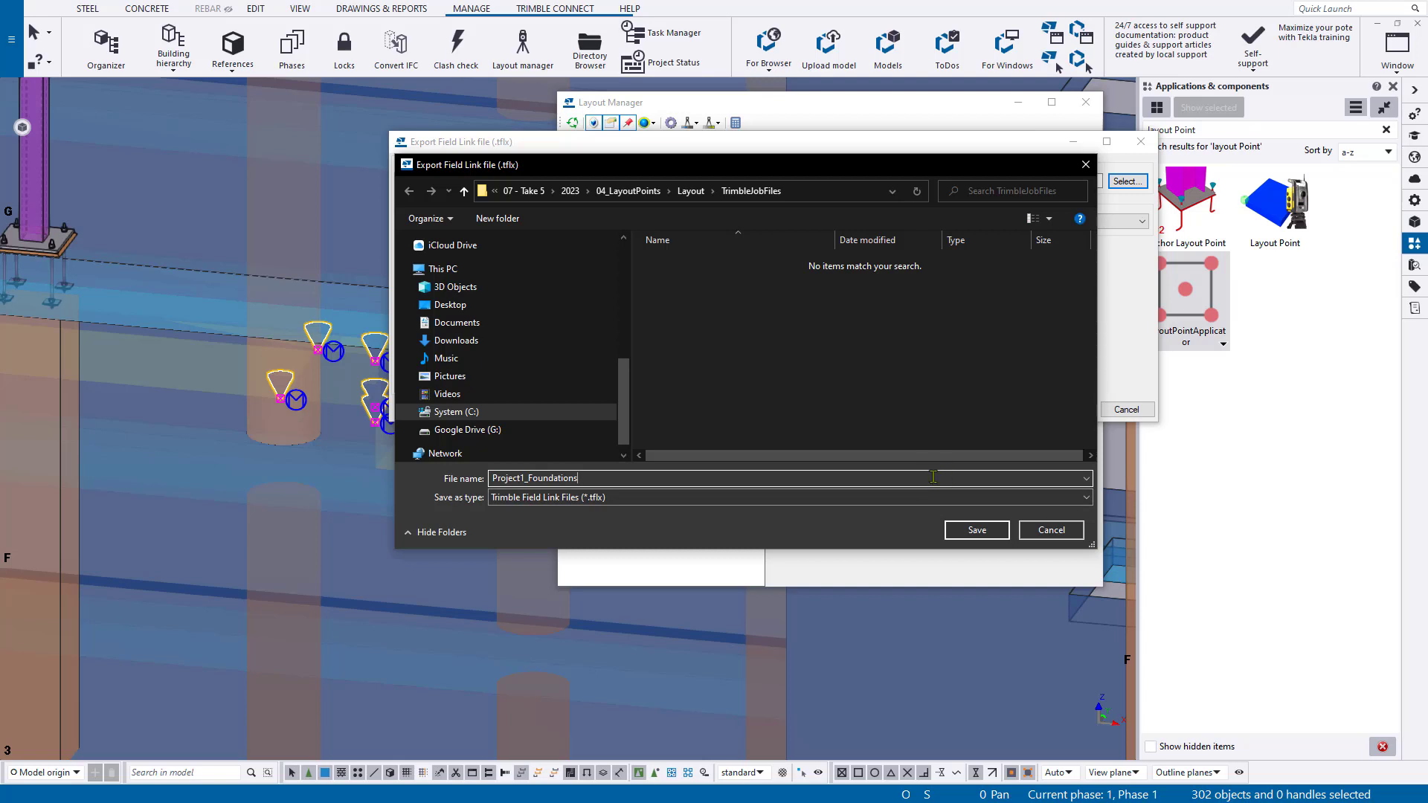
{"action": "left_click", "coordinate": [979, 530]}
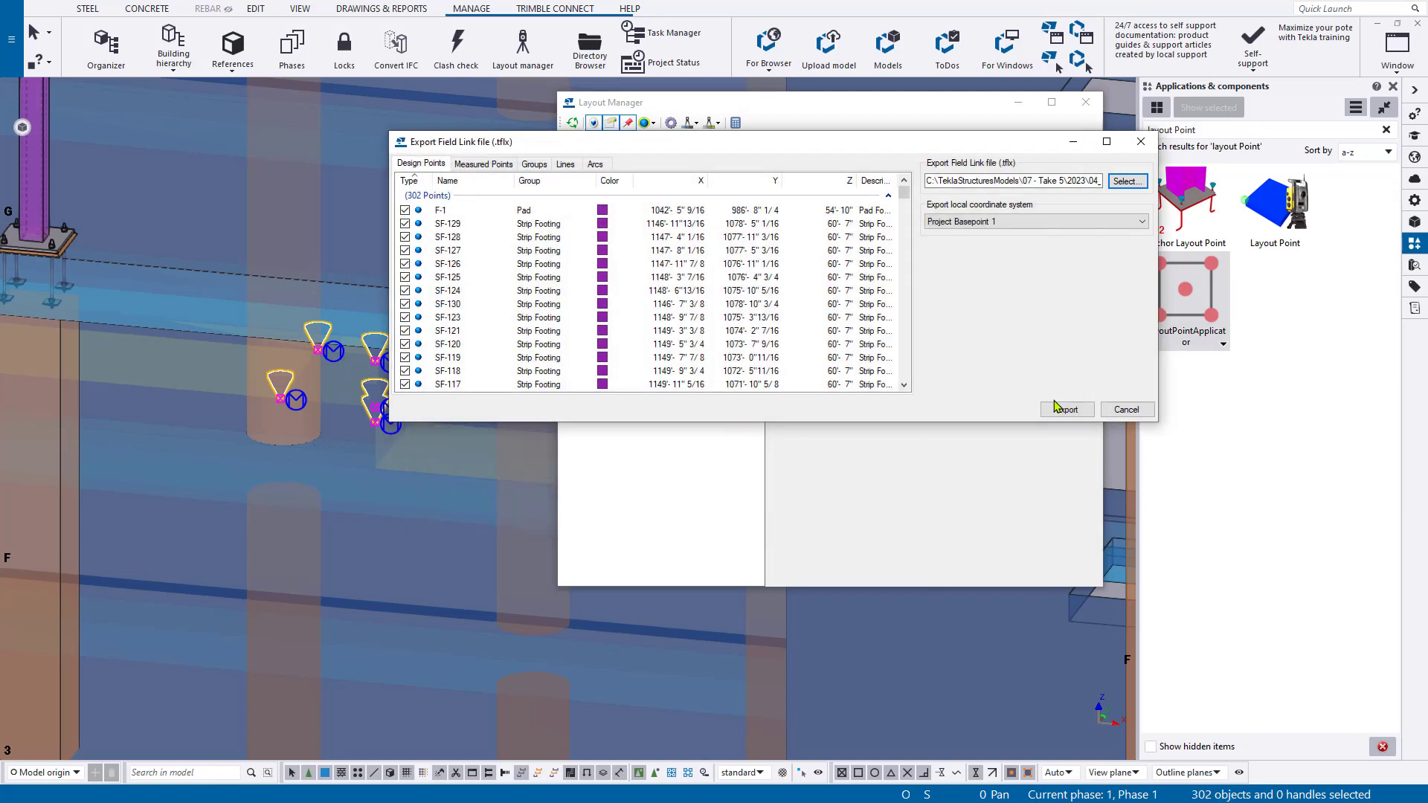
{"action": "left_click", "coordinate": [1059, 409]}
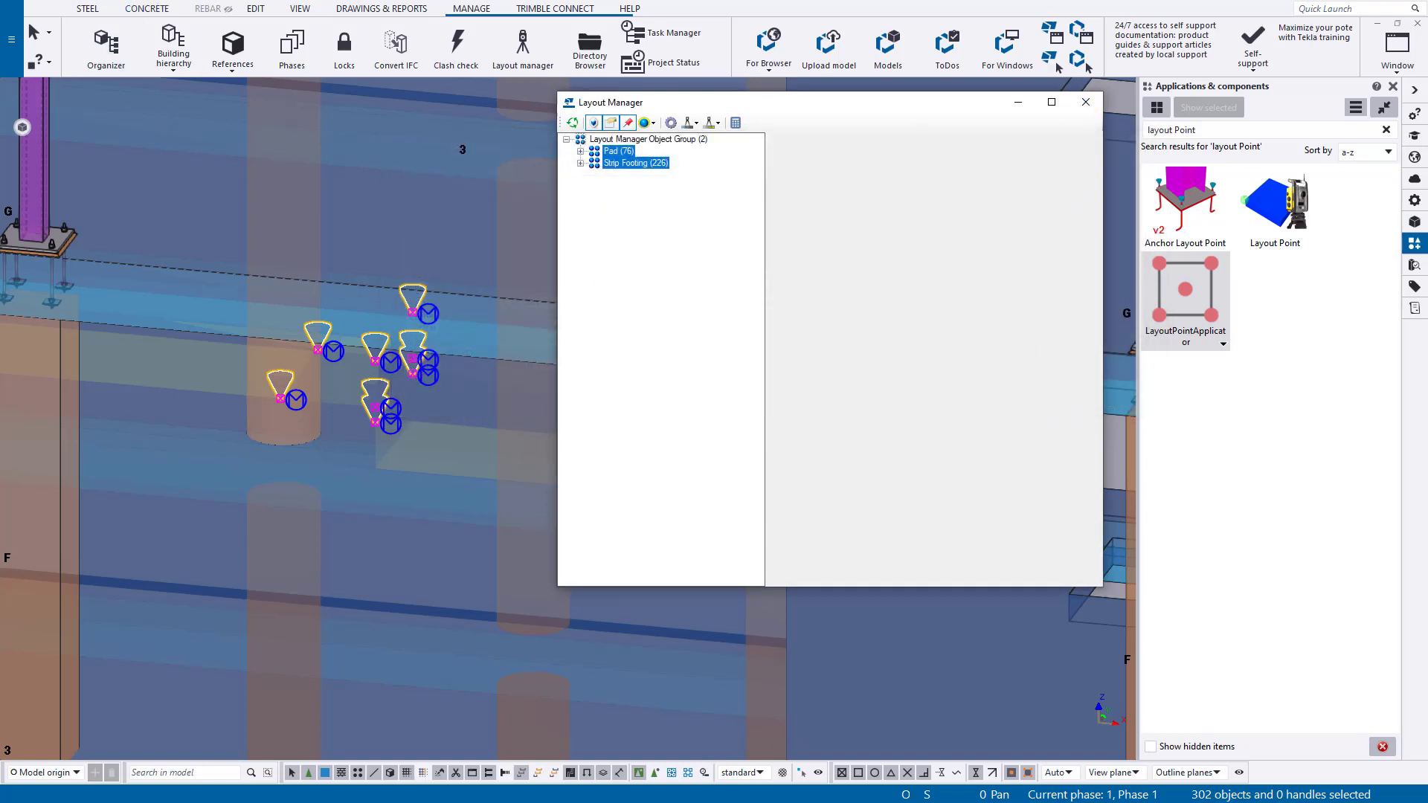
Confirm Project1_Foundations.tflx is in Layout > TrimbleJobFiles in File Explorer, then return to Tekla
{"action": "left_click", "coordinate": [7, 36]}
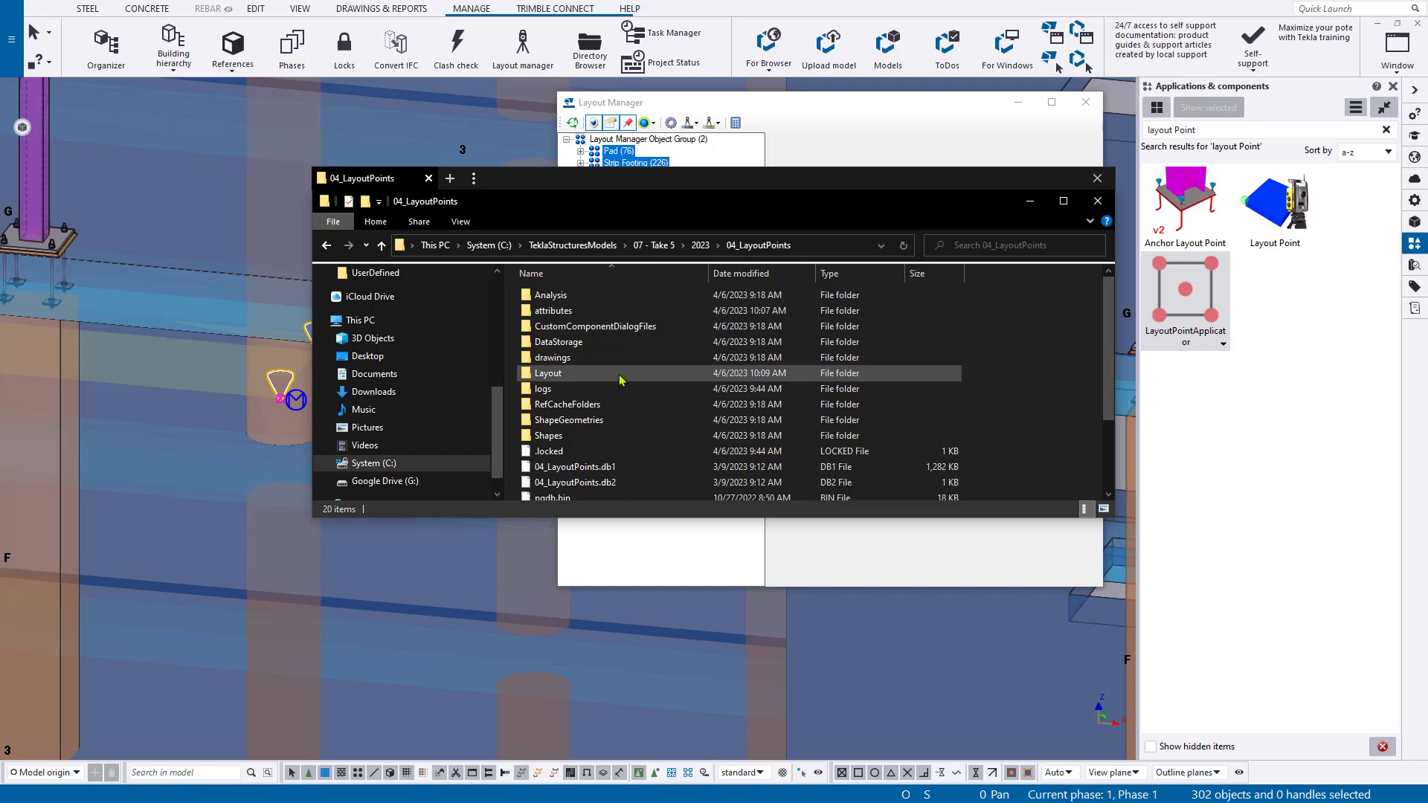
{"action": "left_click", "coordinate": [587, 373]}
{"action": "double_click", "coordinate": [591, 374]}
{"action": "double_click", "coordinate": [640, 296]}
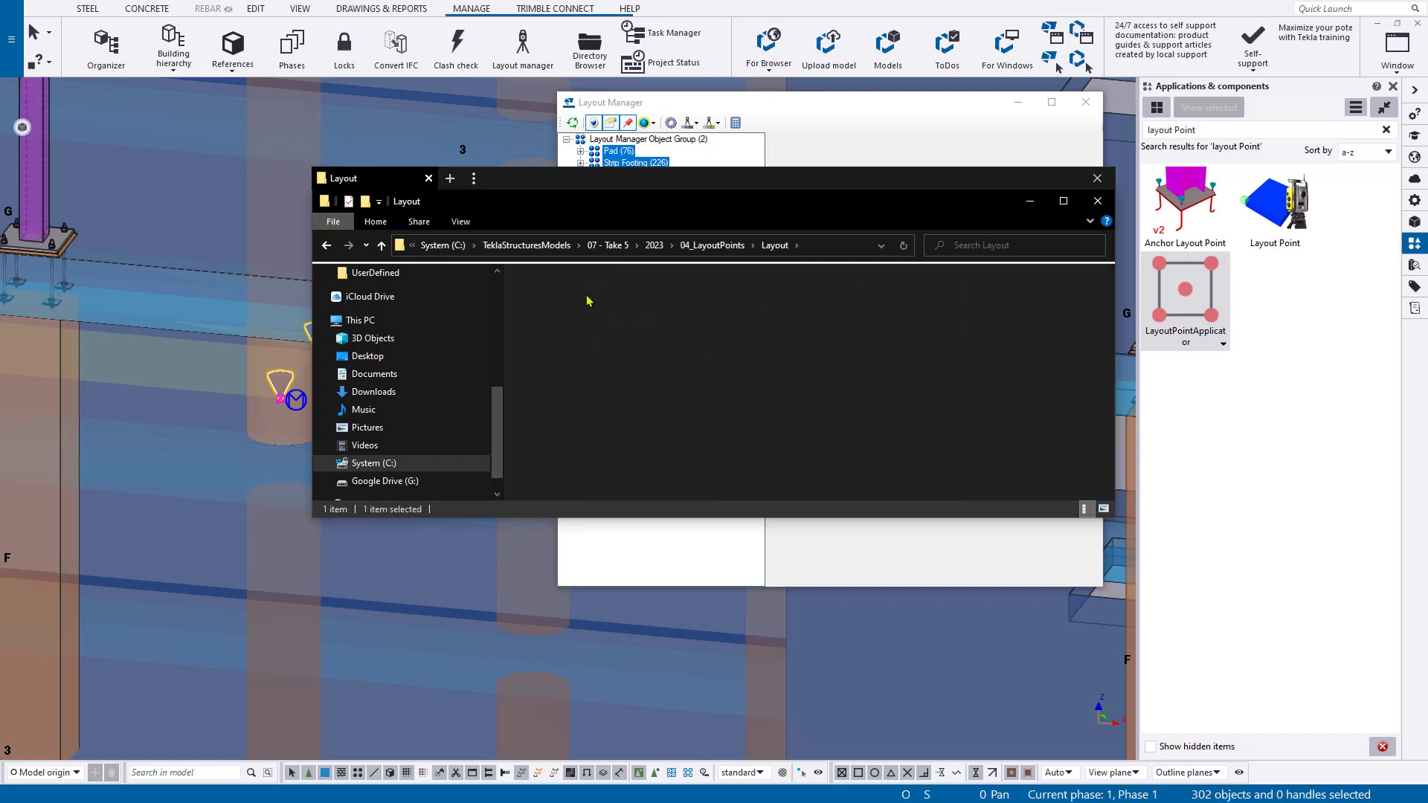
{"action": "left_click", "coordinate": [658, 303]}
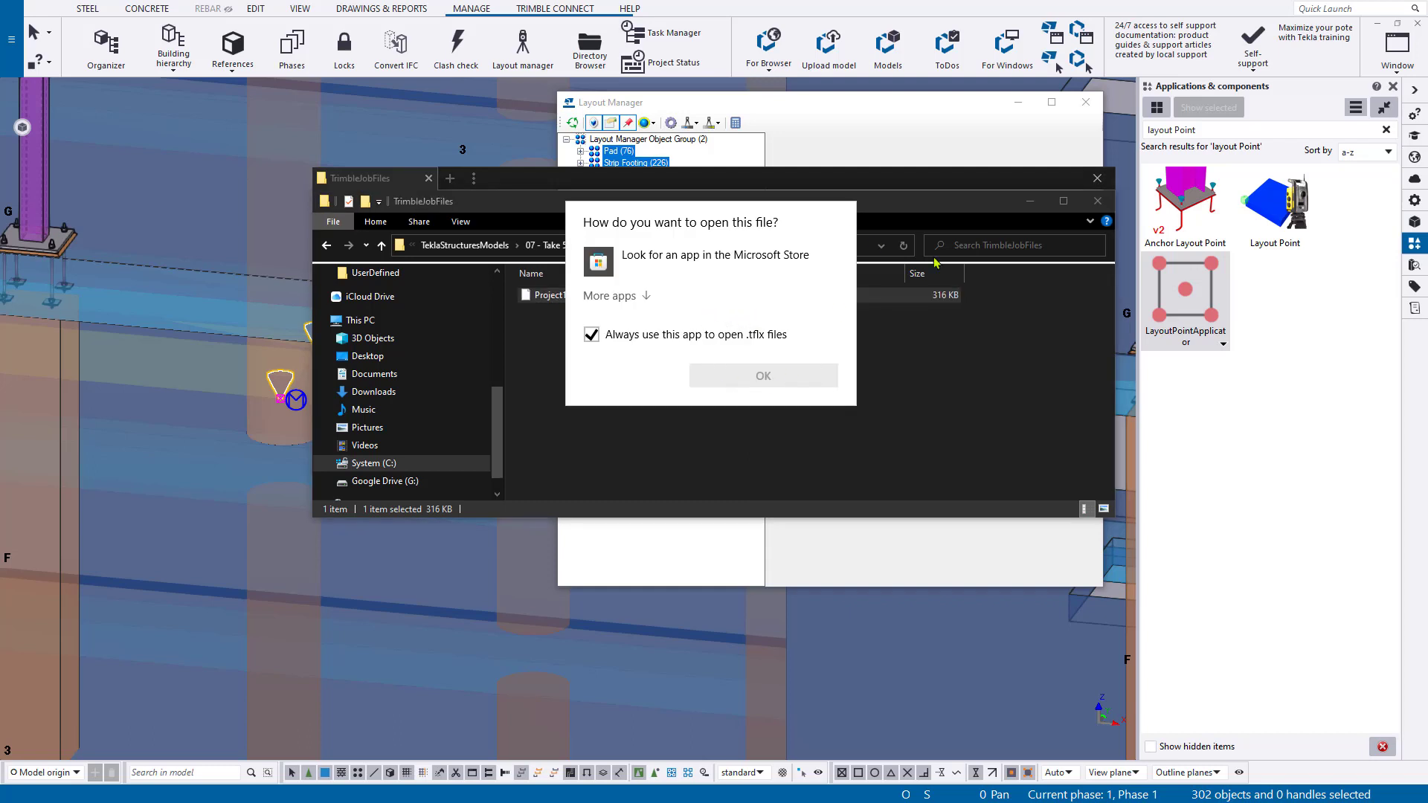
{"action": "key", "text": "Escape"}
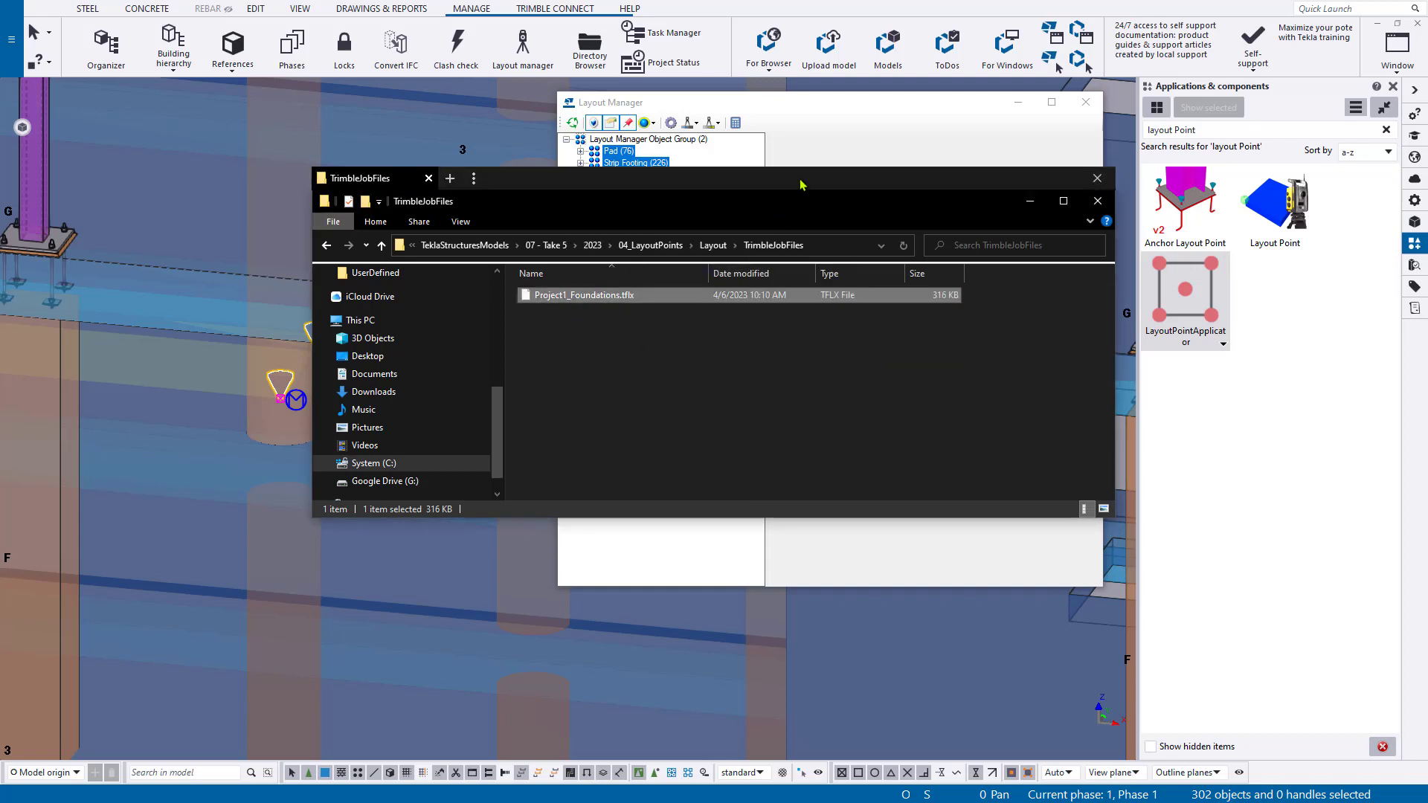
{"action": "left_click_drag", "start_coordinate": [802, 183], "coordinate": [718, 224]}
{"action": "left_click", "coordinate": [692, 195]}
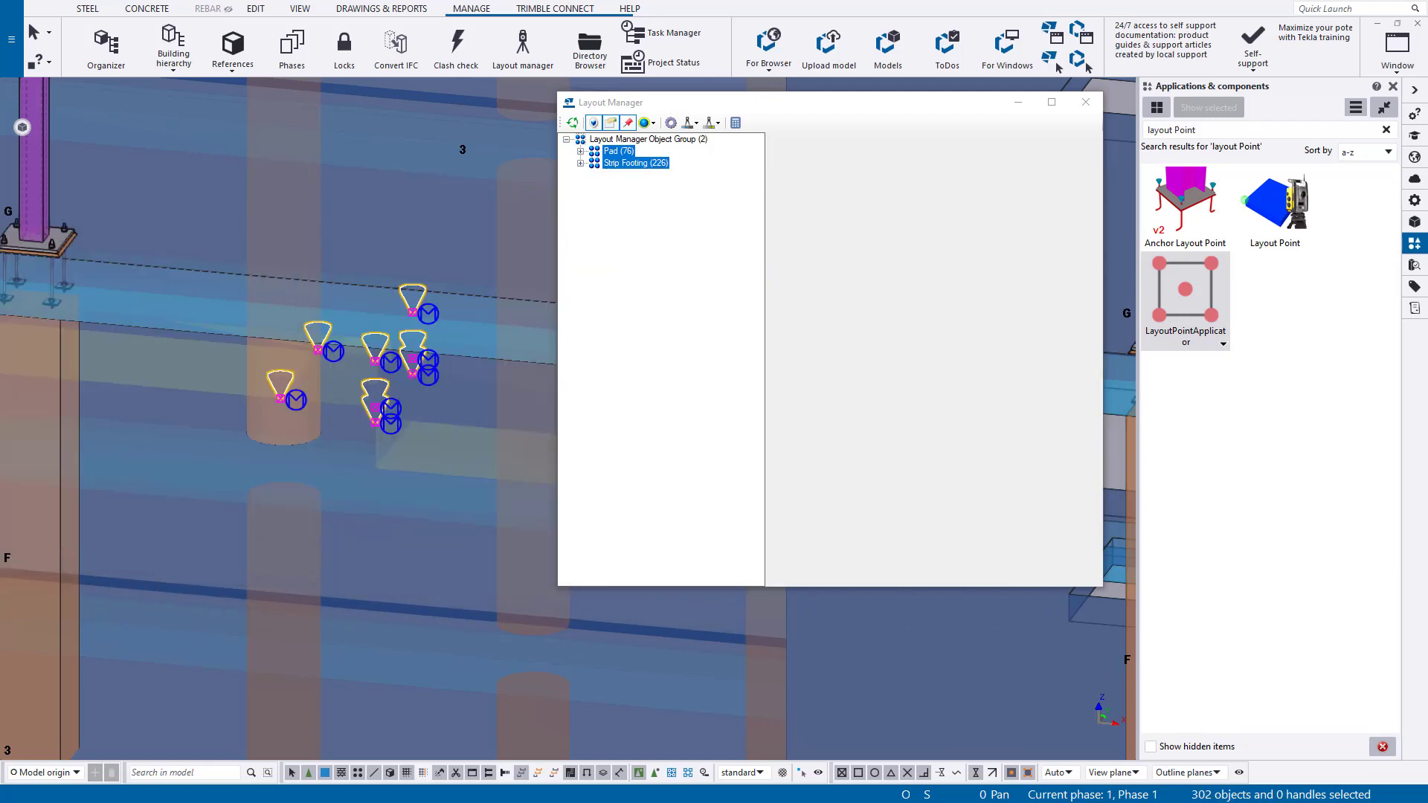
Export all 302 points as a .txt point file named Project1_Foundations into TrimbleJobFiles
{"action": "left_click", "coordinate": [716, 123]}
{"action": "left_click", "coordinate": [746, 139]}
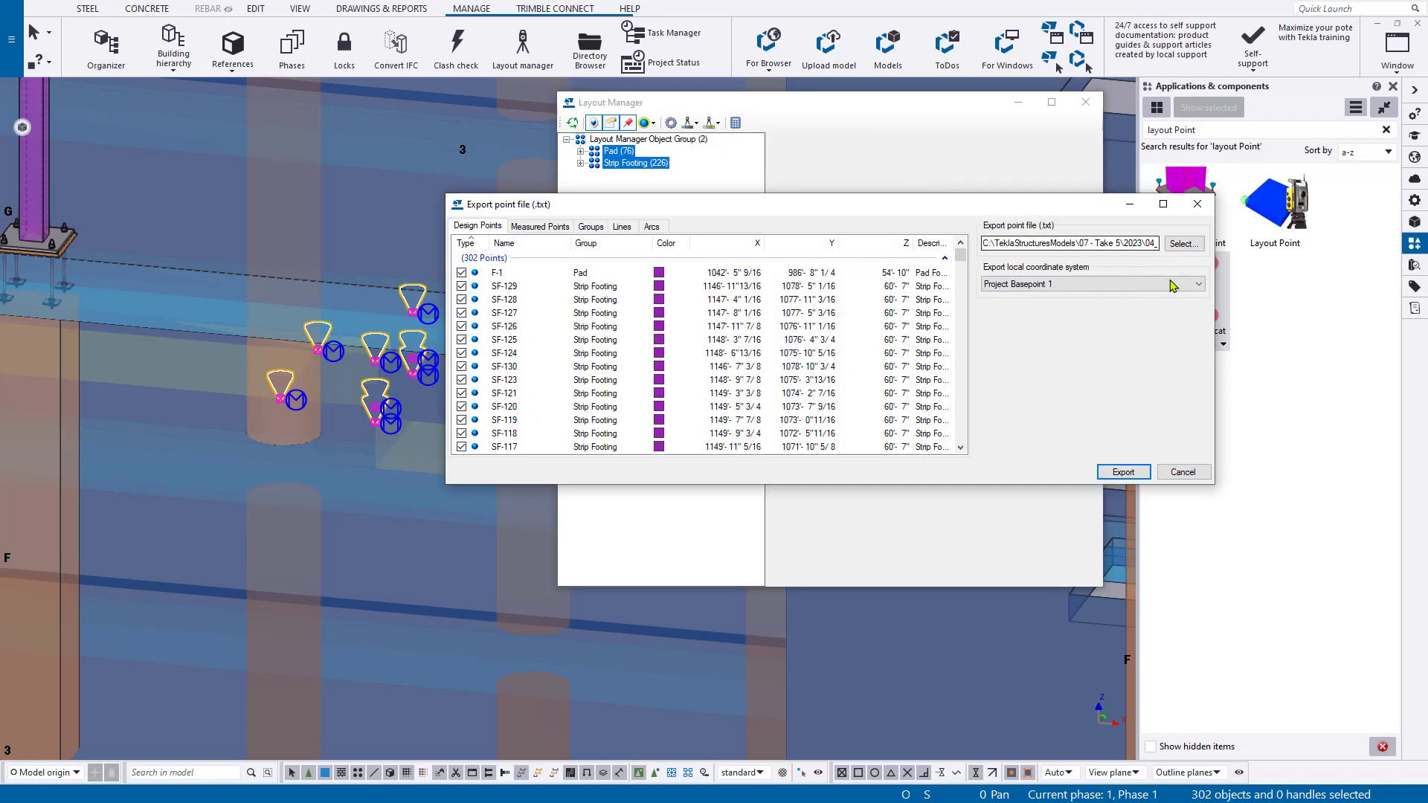
{"action": "left_click", "coordinate": [1182, 245]}
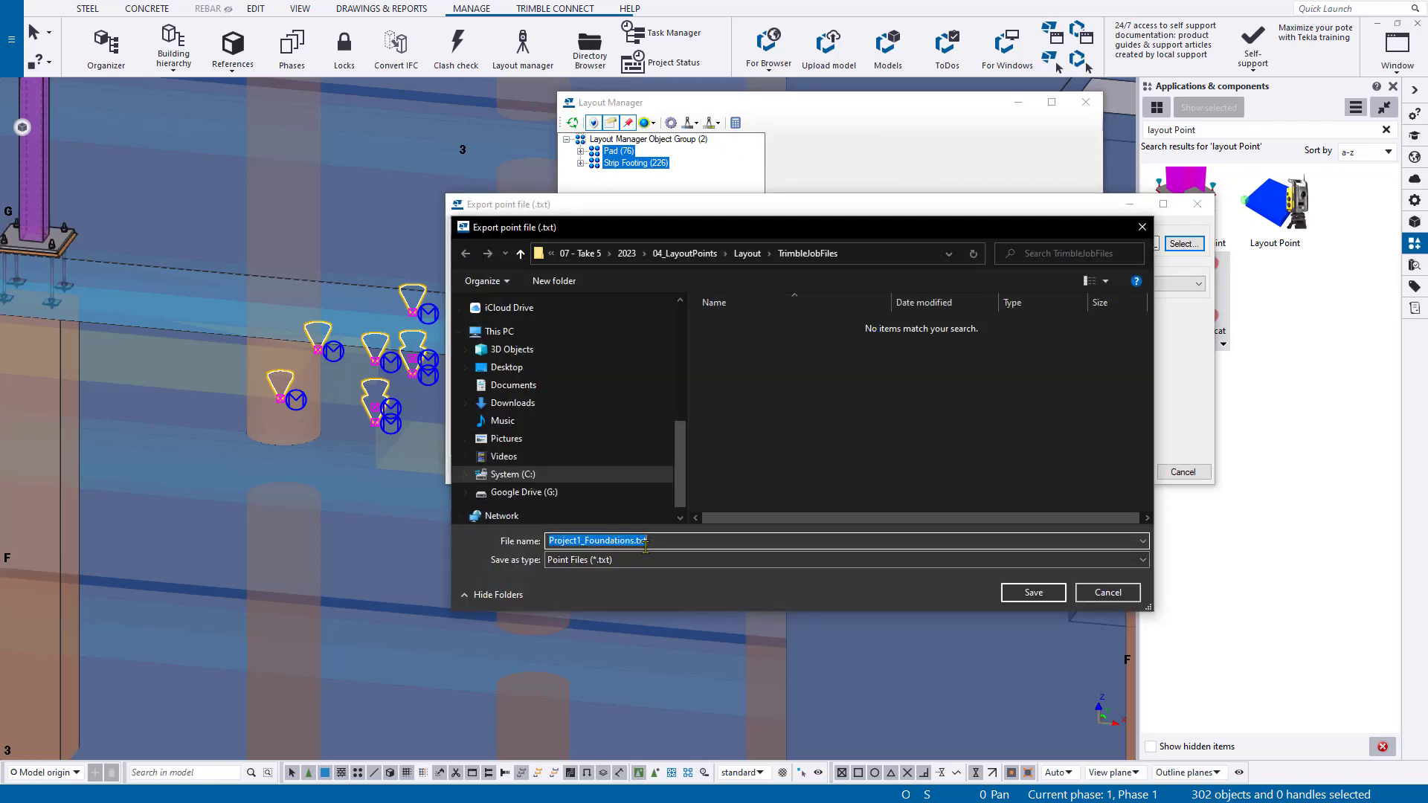
{"action": "left_click", "coordinate": [1034, 592]}
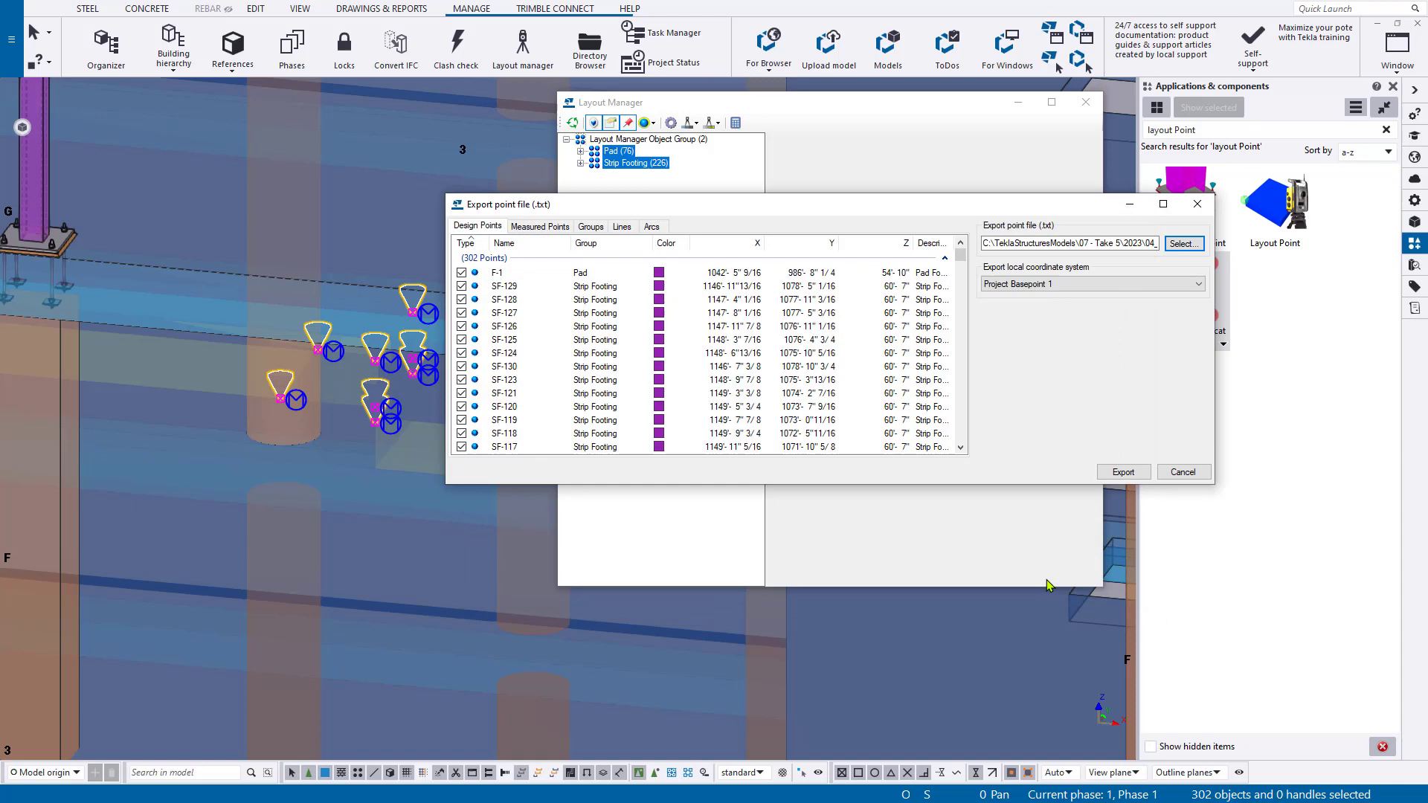
{"action": "left_click", "coordinate": [1127, 470]}
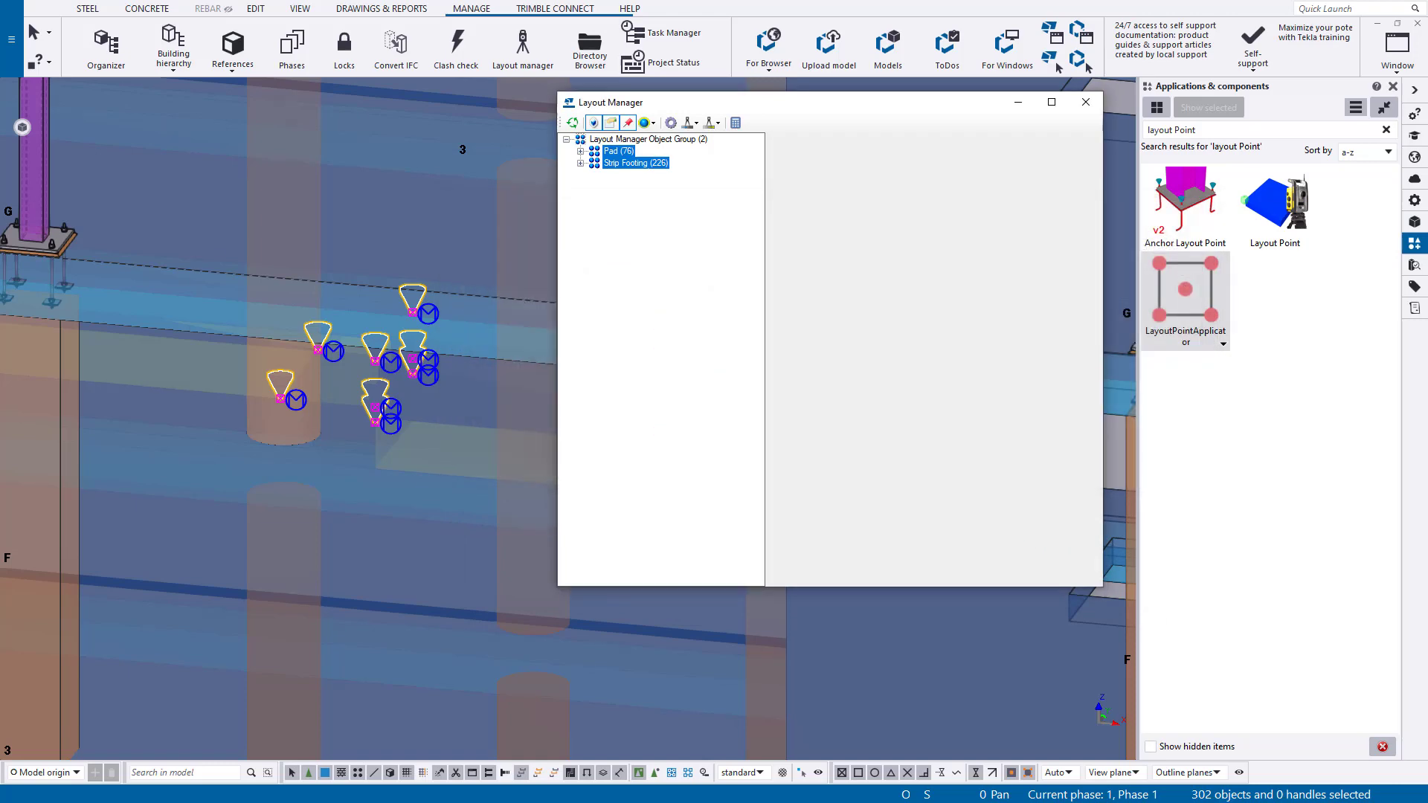
Open Project1_Foundations.txt in Notepad from File Explorer
{"action": "left_click", "coordinate": [640, 319]}
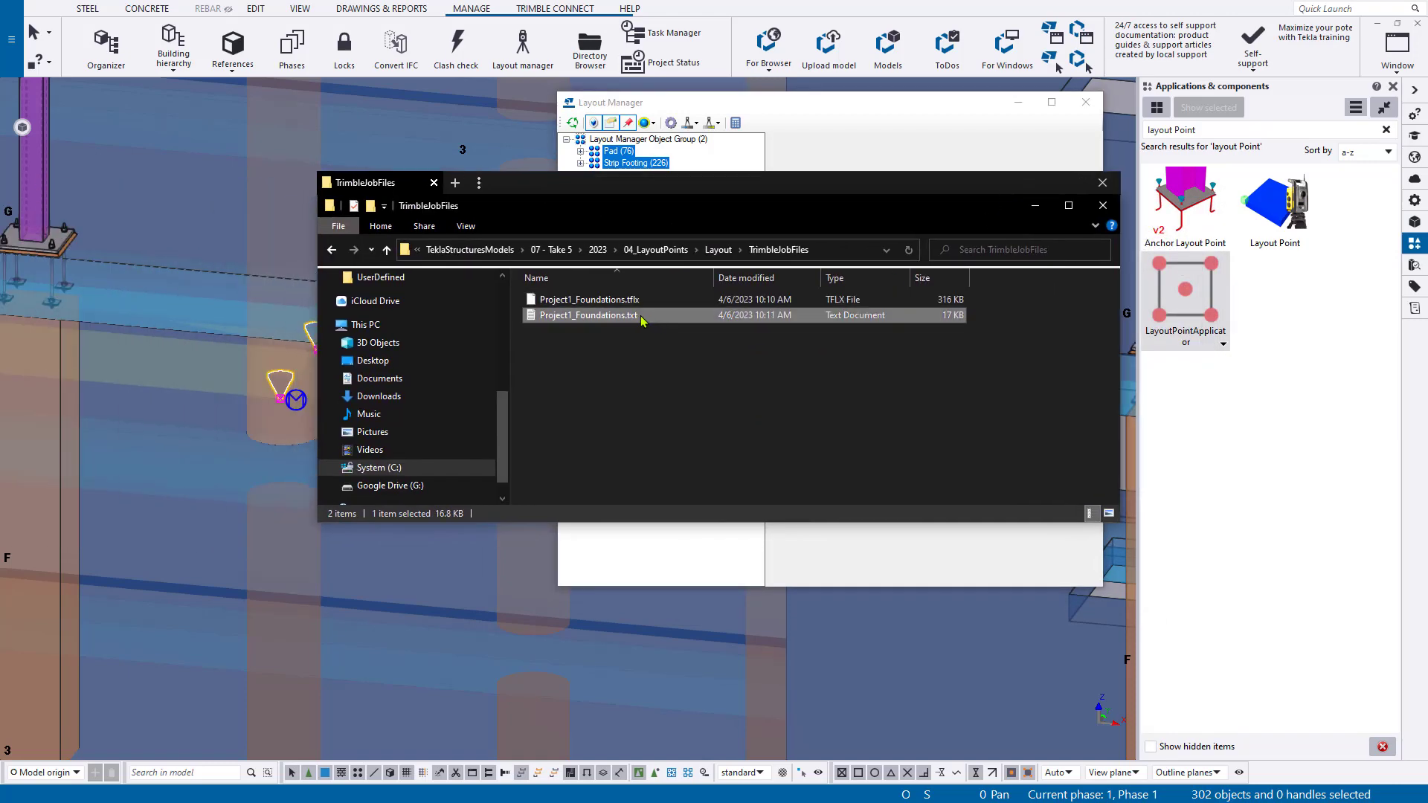
{"action": "key", "text": "Up"}
{"action": "double_click", "coordinate": [648, 318]}
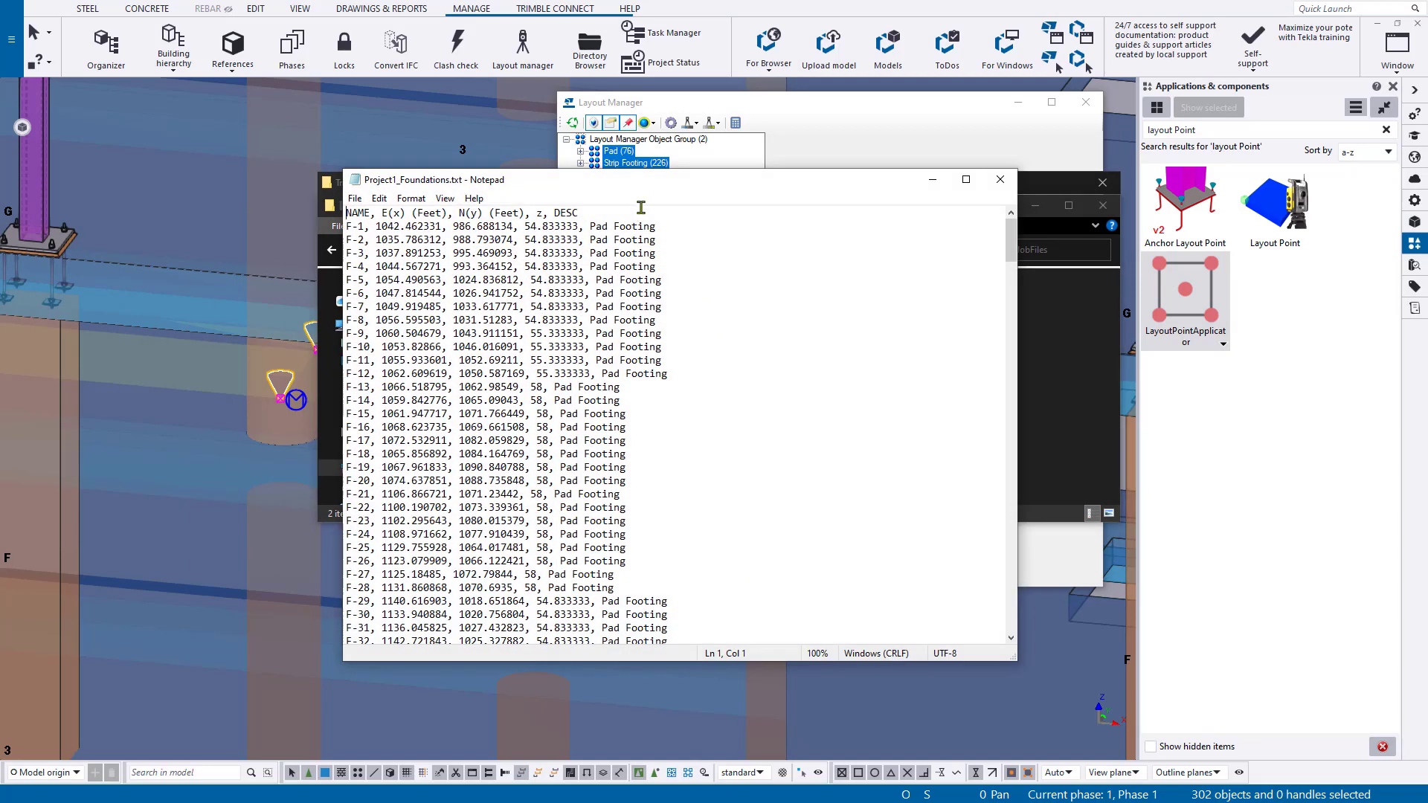
Delete the column-name header and blank line so F-1 is first, save, and close Notepad
{"action": "left_click_drag", "start_coordinate": [616, 213], "coordinate": [328, 196]}
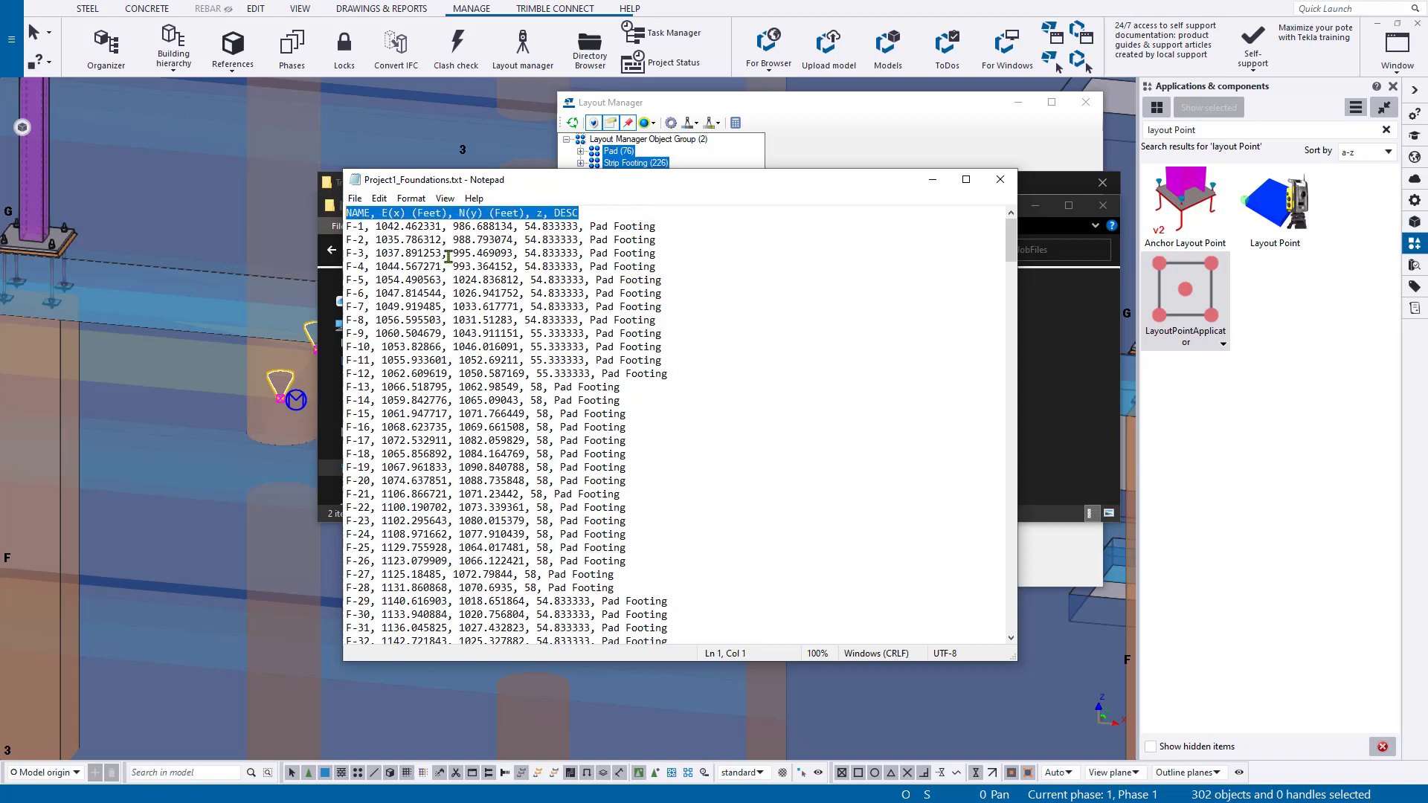
{"action": "key", "text": "Delete"}
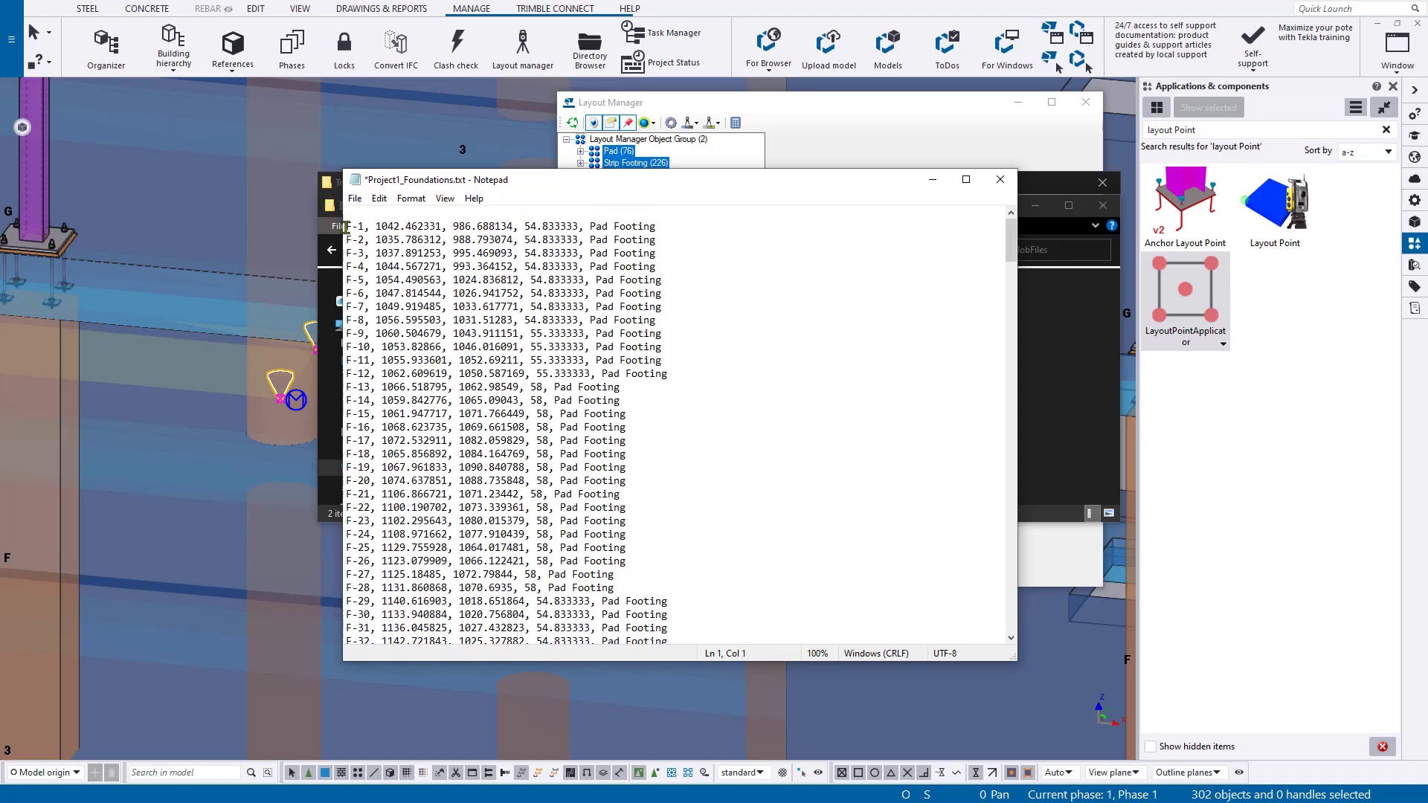
{"action": "key", "text": "Delete"}
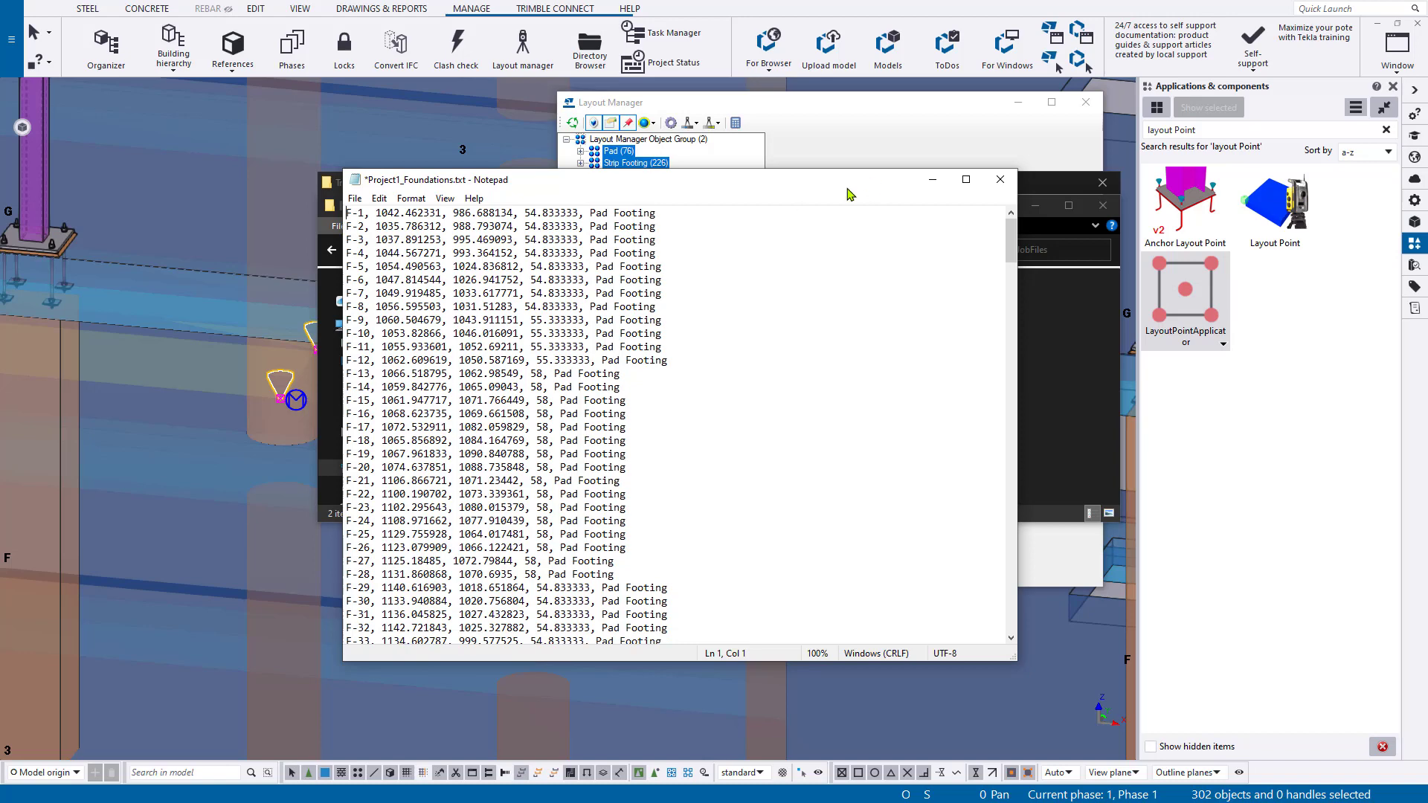
{"action": "left_click", "coordinate": [355, 199]}
{"action": "left_click", "coordinate": [372, 265]}
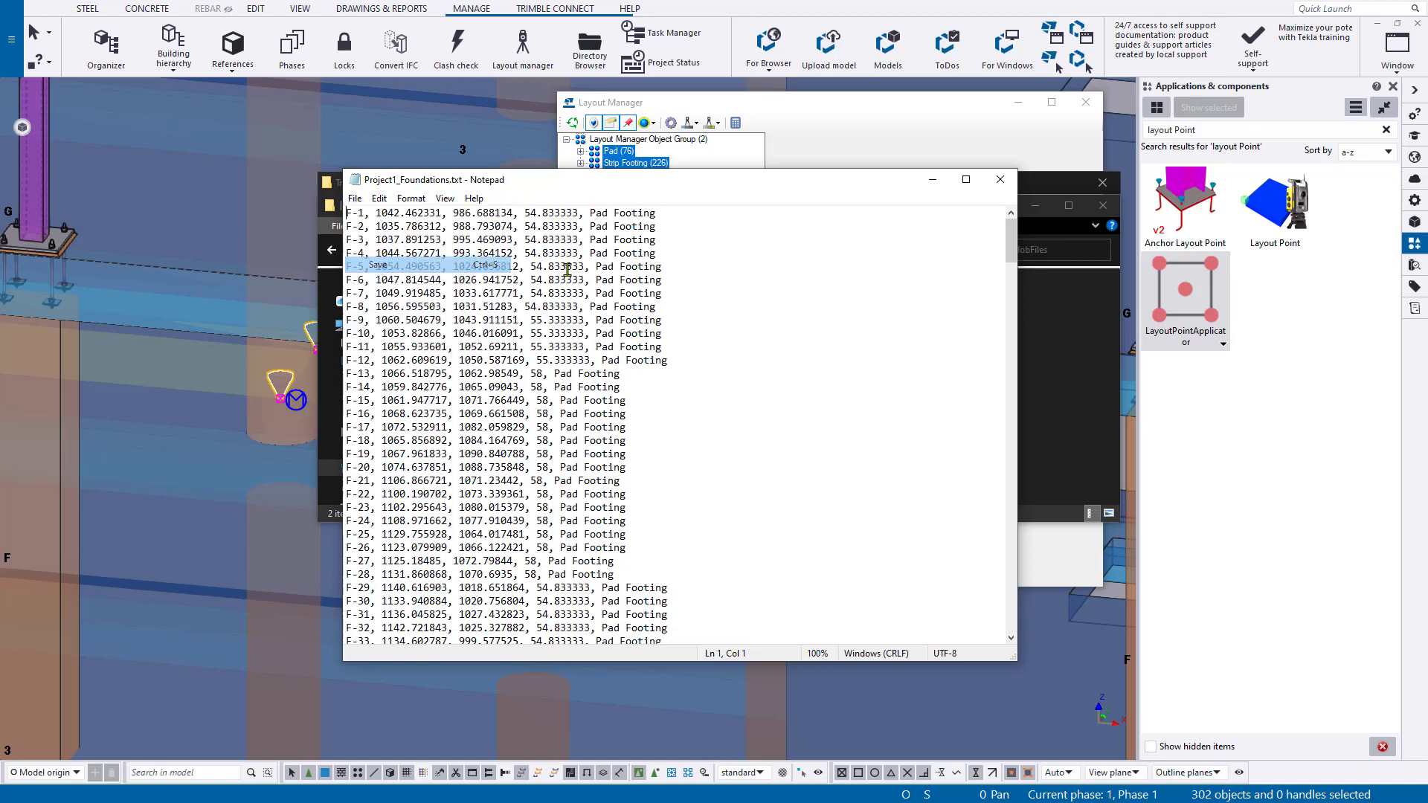
{"action": "left_click", "coordinate": [1000, 179]}
{"action": "left_click_drag", "start_coordinate": [1019, 185], "coordinate": [975, 213]}
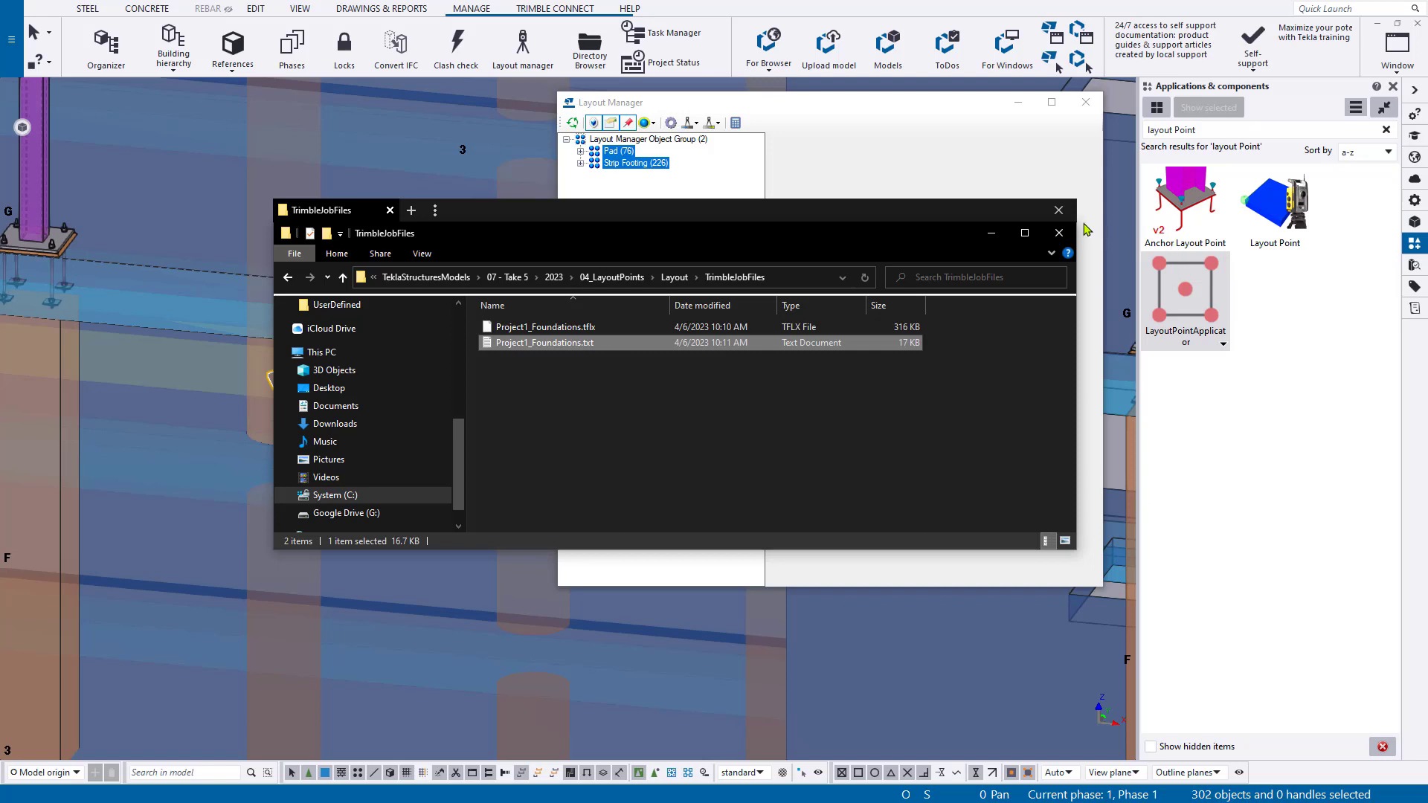
Close File Explorer and Layout Manager and show the whole model in plan view
{"action": "left_click", "coordinate": [1058, 209]}
{"action": "left_click", "coordinate": [1102, 105]}
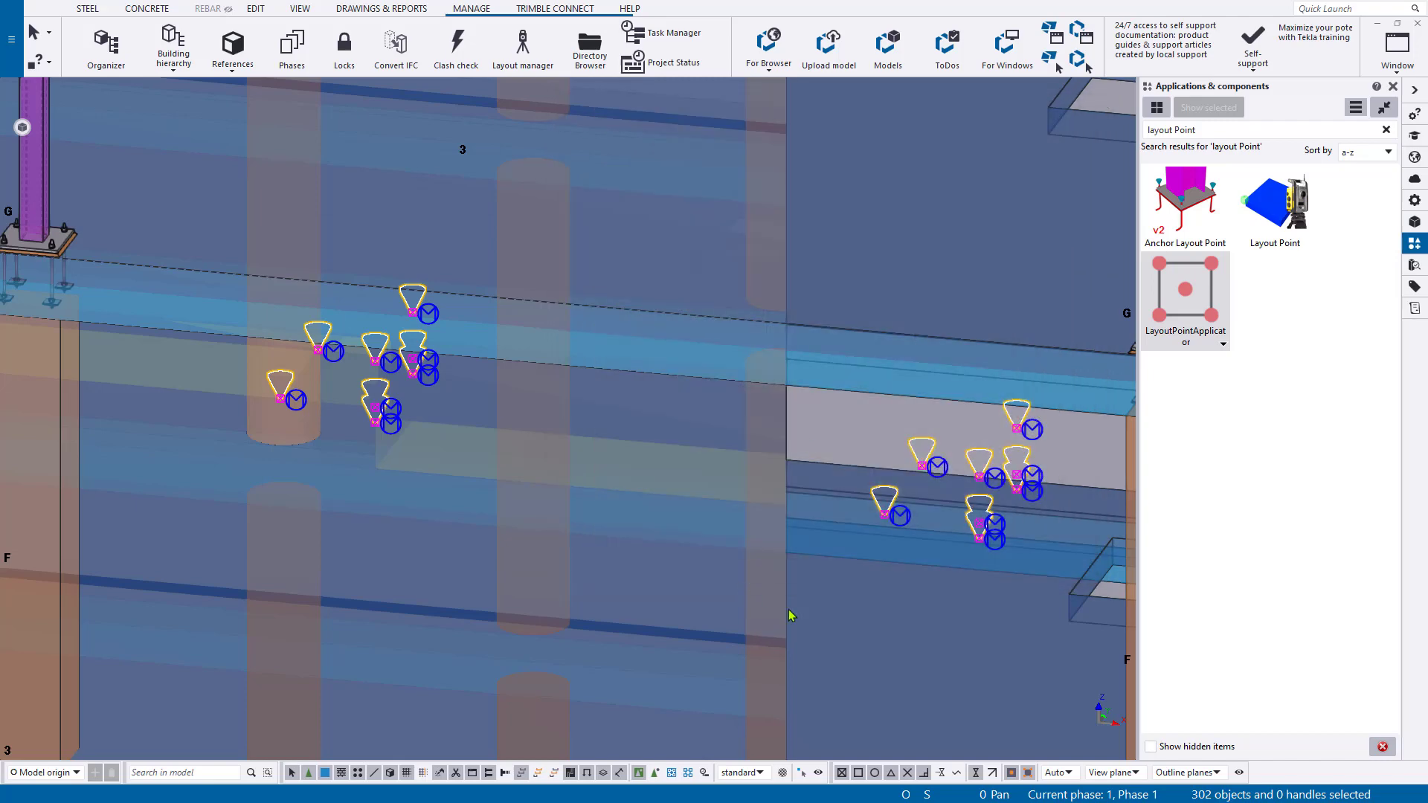
{"action": "left_click", "coordinate": [871, 591]}
{"action": "key", "text": "ctrl+p"}
{"action": "left_click", "coordinate": [954, 386]}
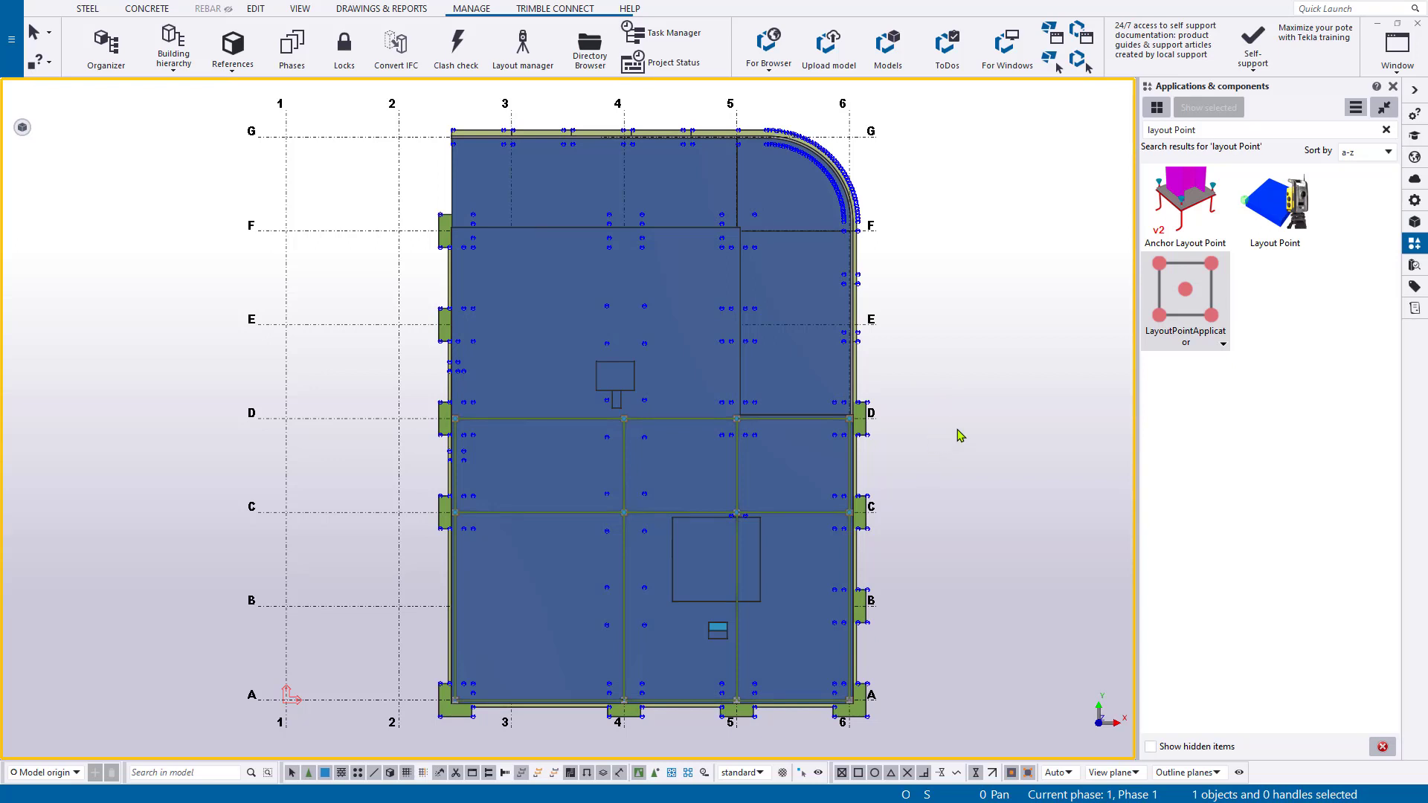
Open the Export IFC dialog from the File menu's export formats
{"action": "left_click", "coordinate": [10, 68]}
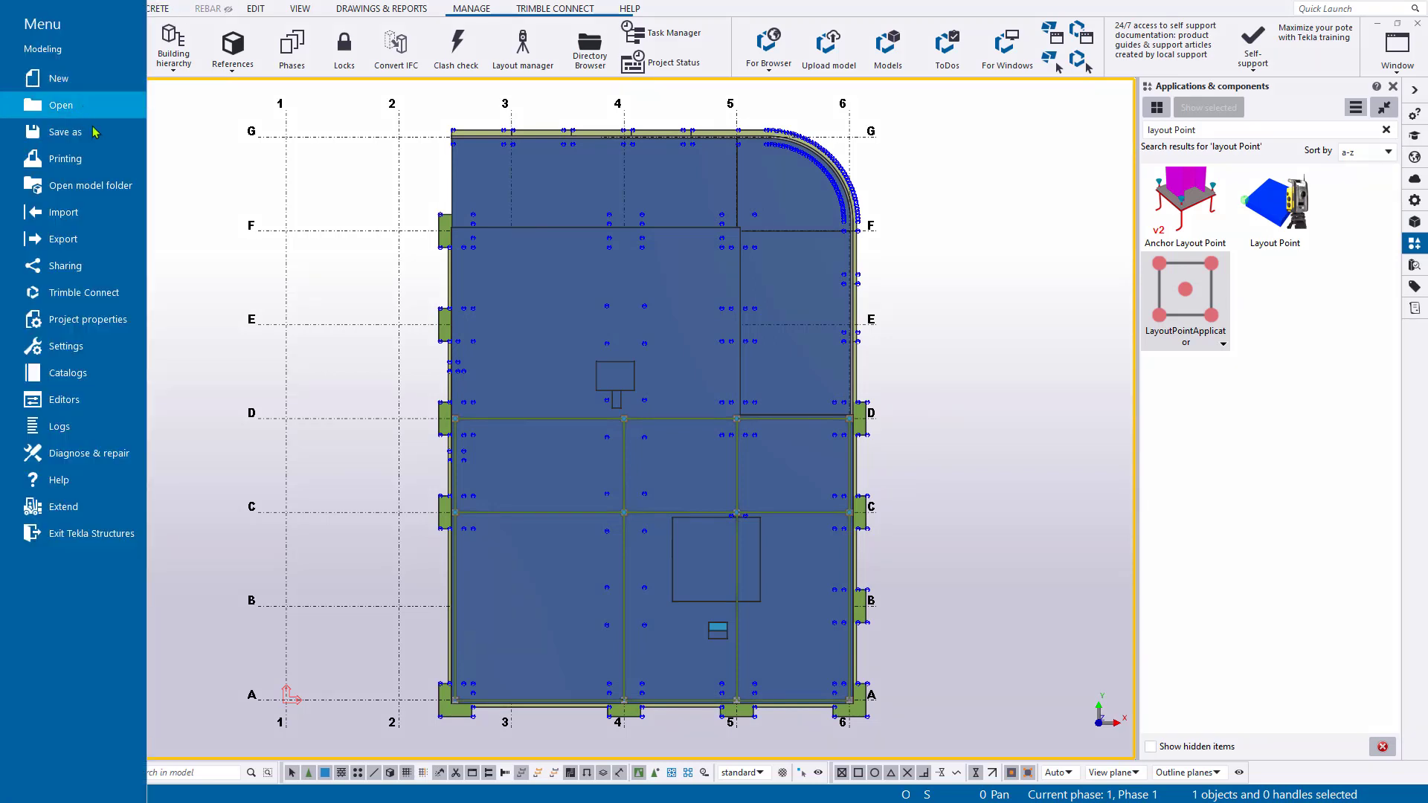
{"action": "left_click", "coordinate": [119, 237]}
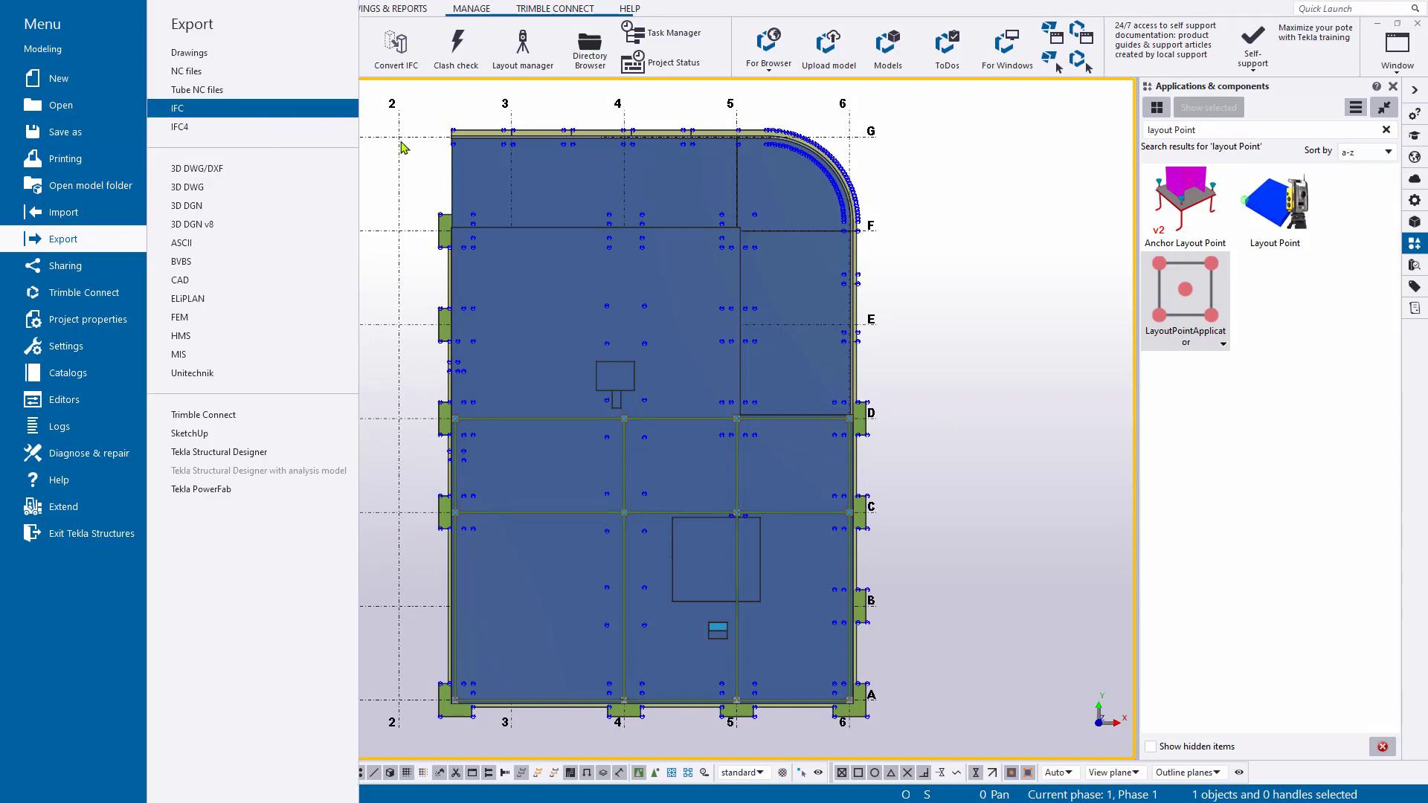
{"action": "left_click", "coordinate": [449, 218]}
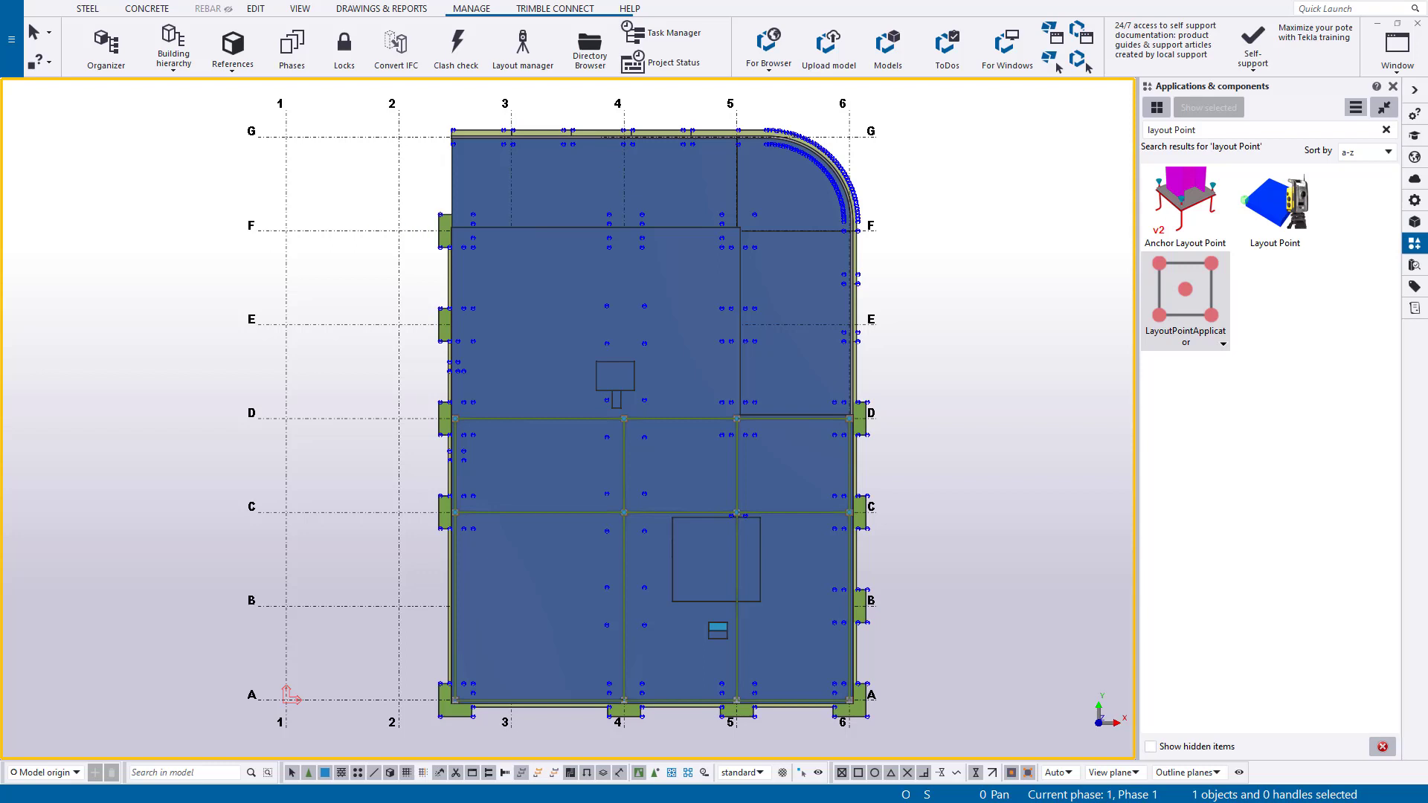
{"action": "left_click_drag", "start_coordinate": [319, 238], "coordinate": [381, 130]}
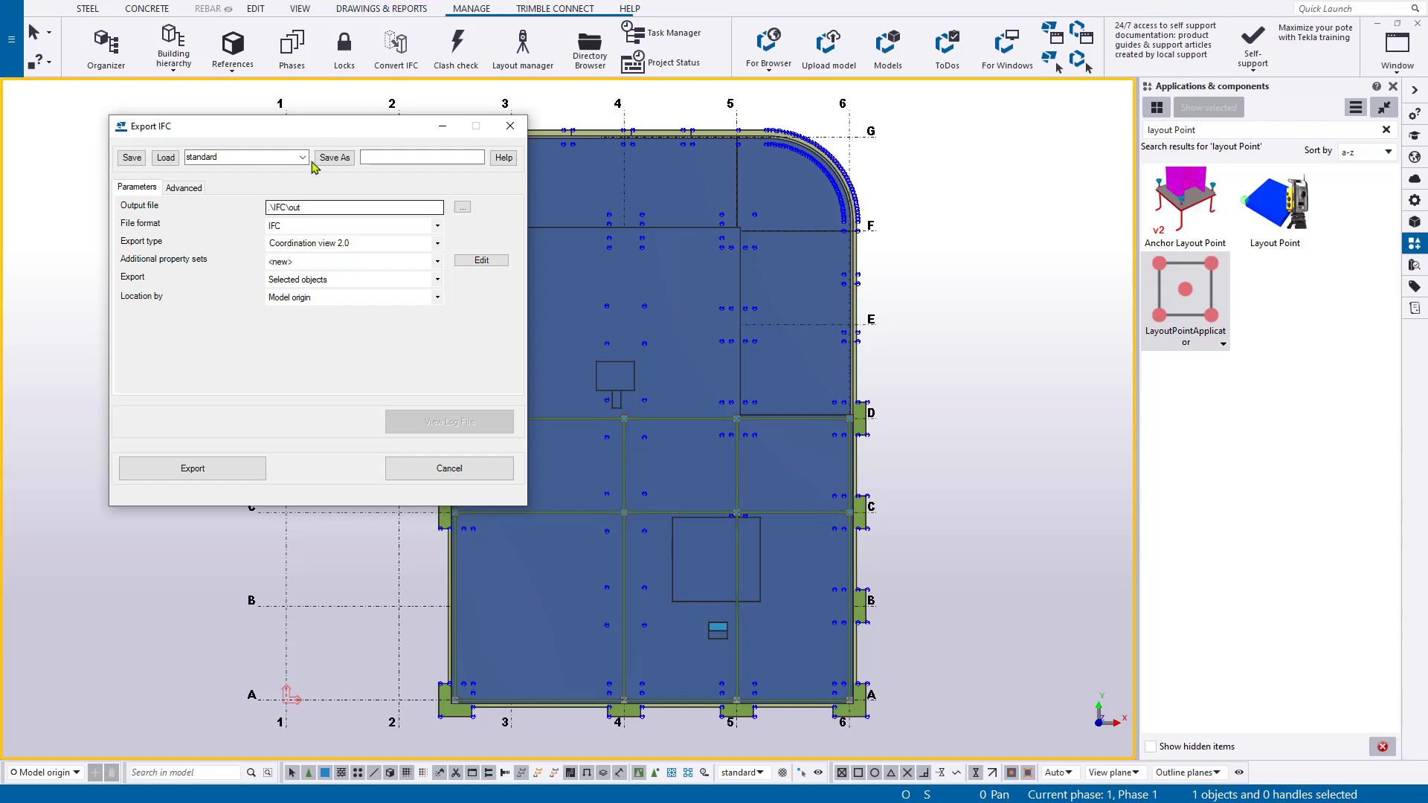
Leave the IFC export preset on standard and close the dialog without exporting
{"action": "left_click", "coordinate": [302, 156]}
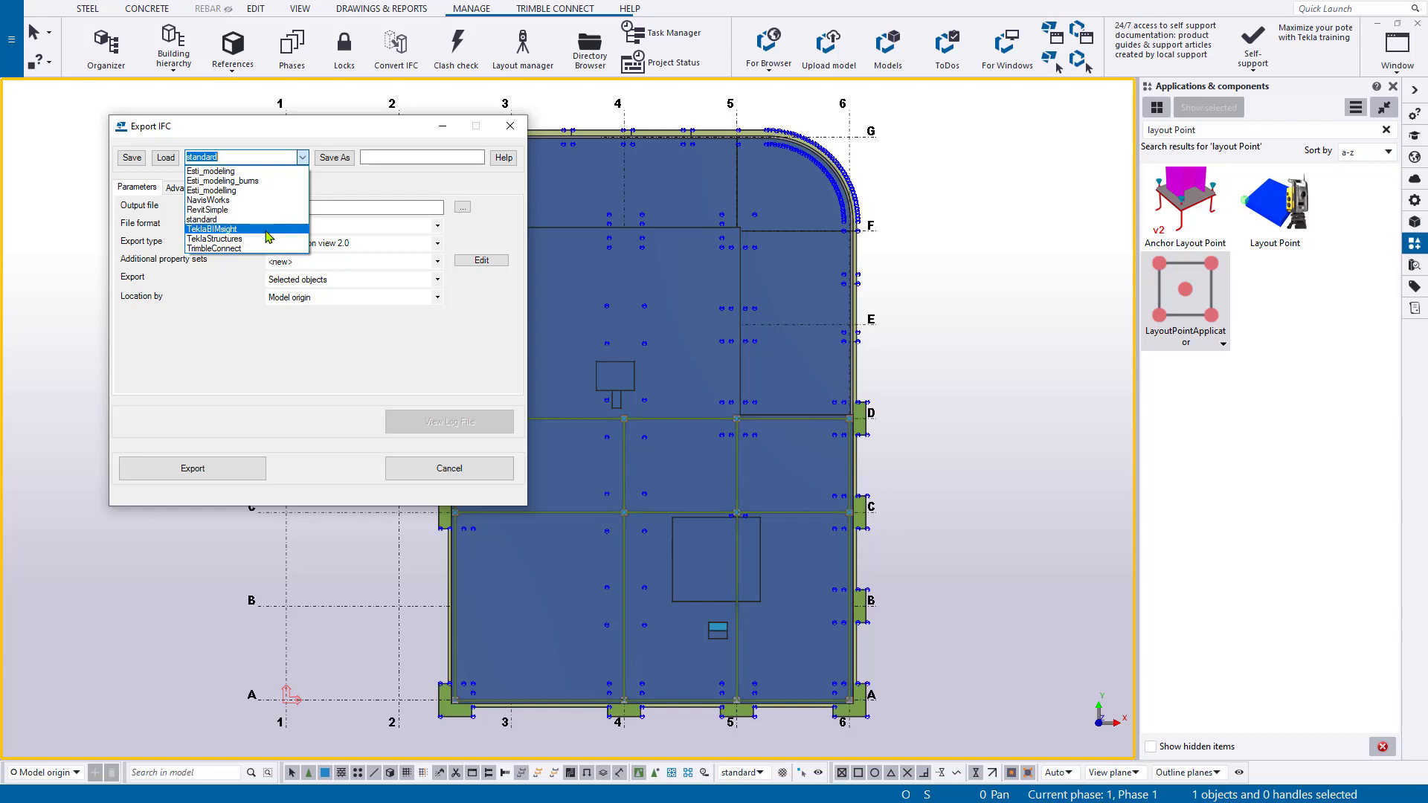
{"action": "left_click", "coordinate": [272, 220]}
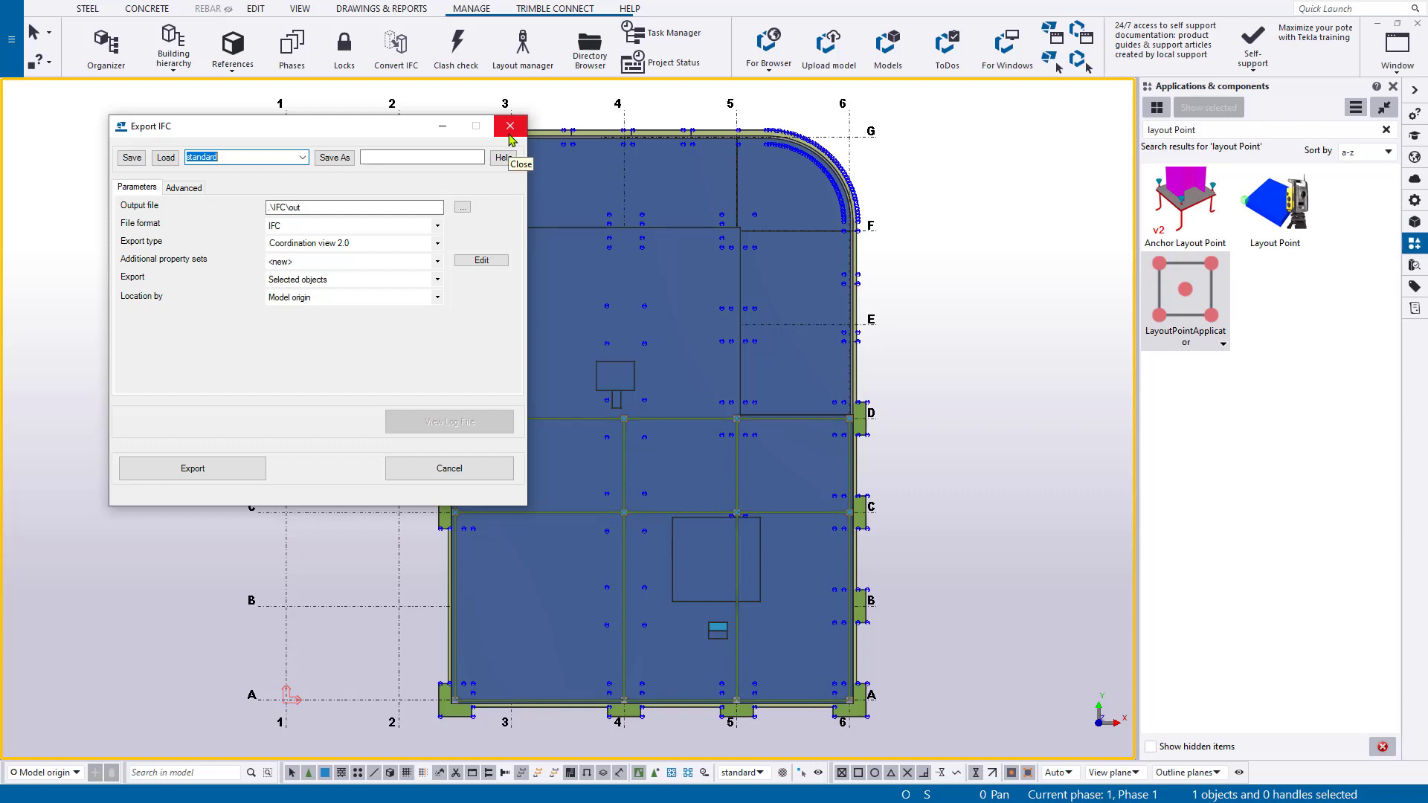
{"action": "left_click", "coordinate": [510, 139]}
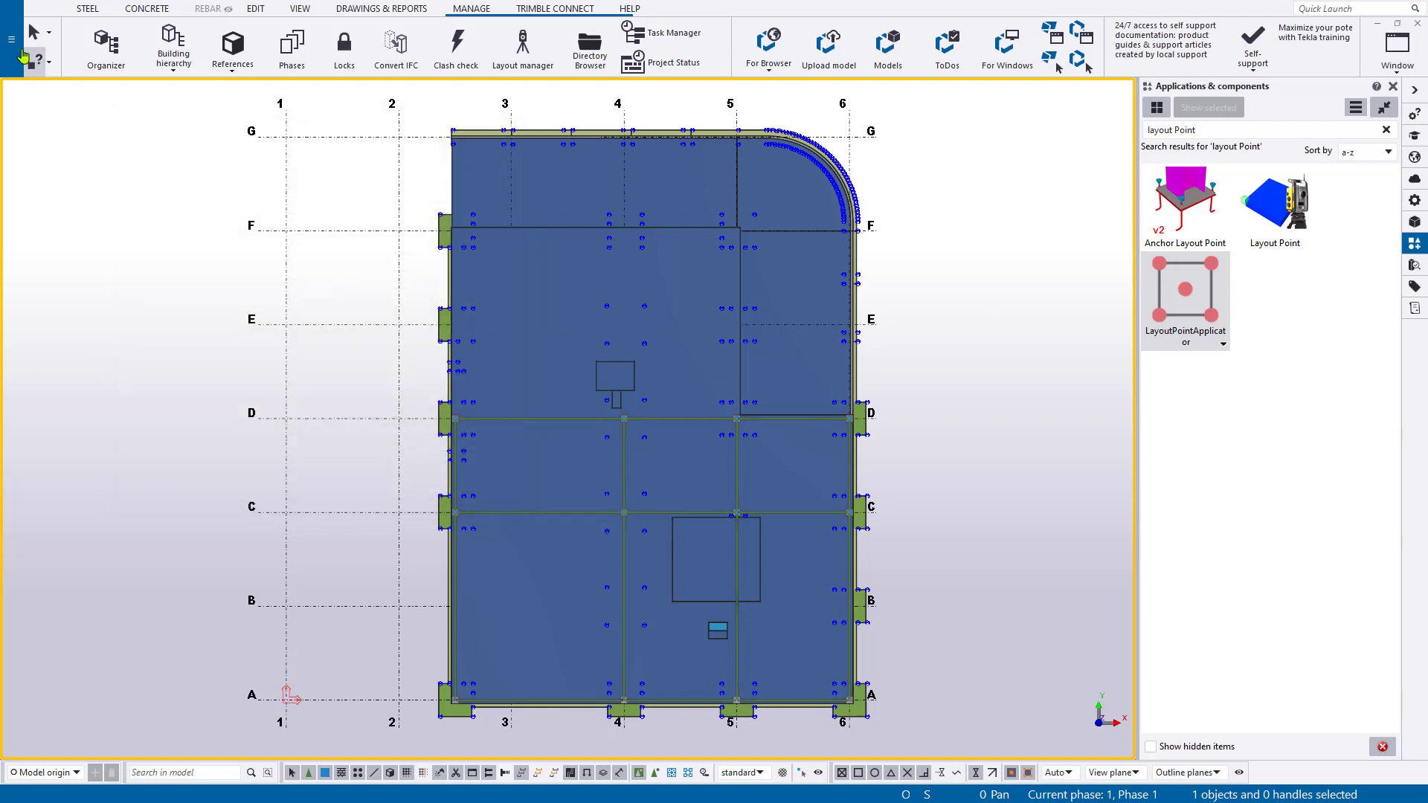
{"action": "left_click", "coordinate": [11, 39]}
{"action": "left_click", "coordinate": [103, 239]}
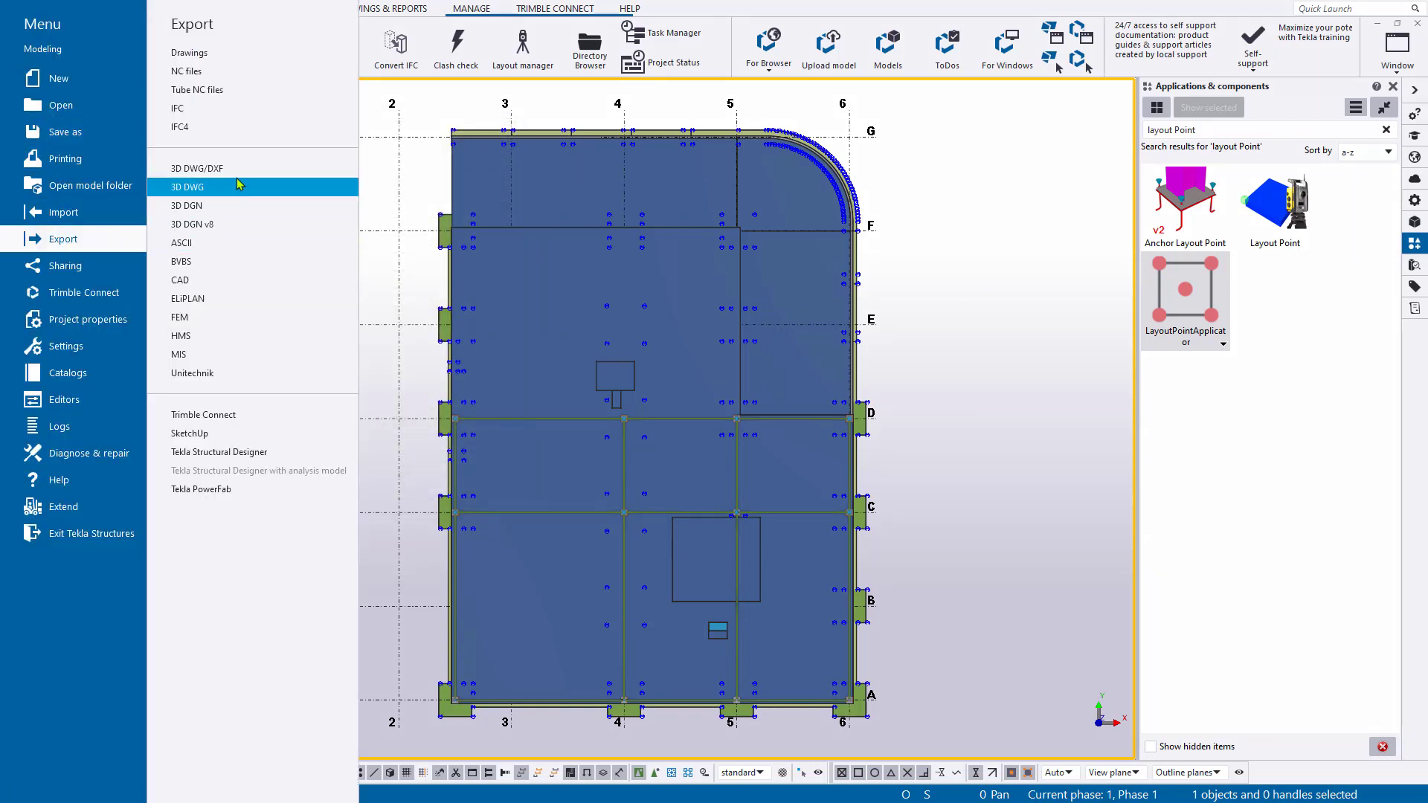
{"action": "left_click", "coordinate": [944, 216]}
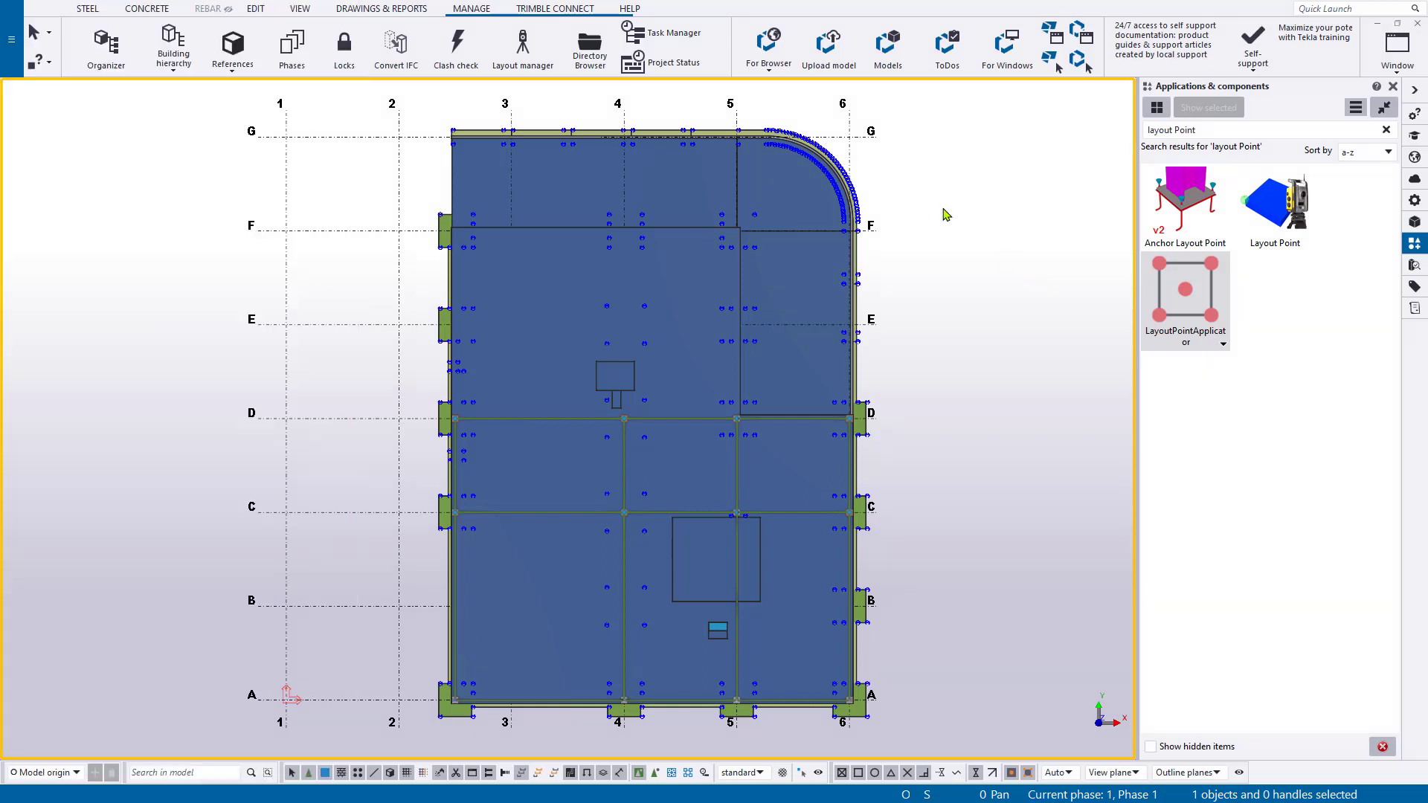